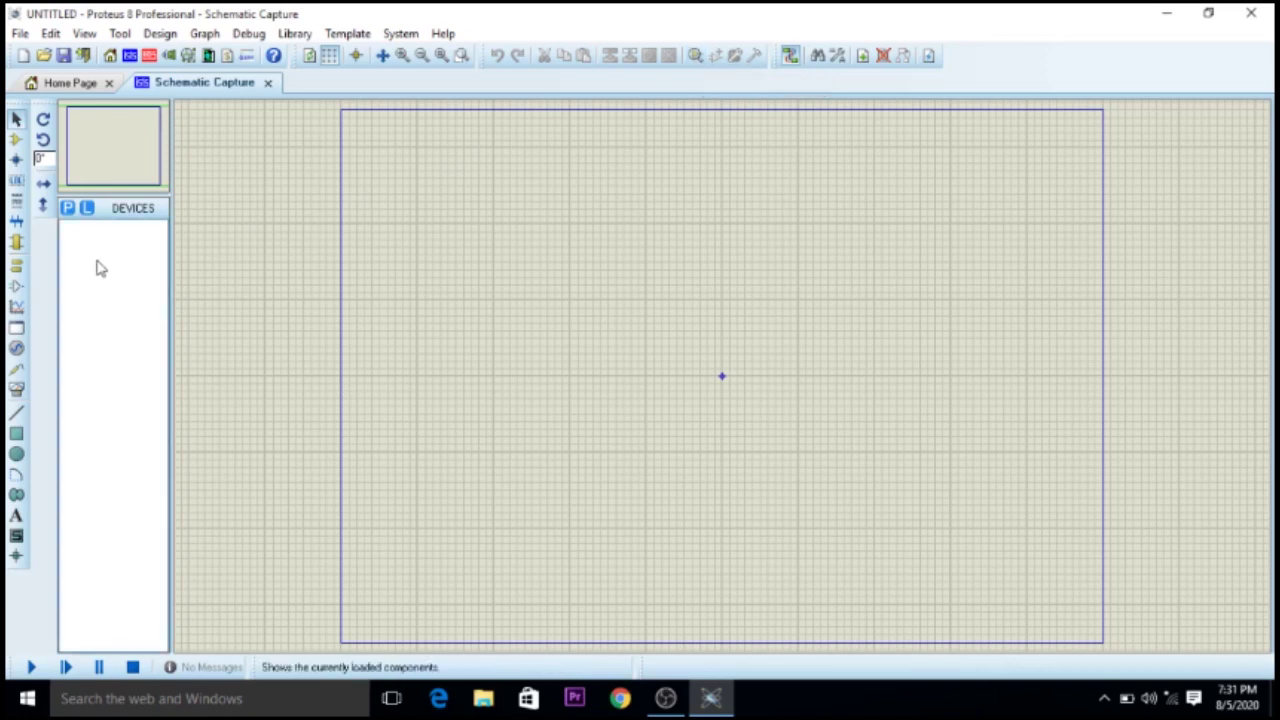
# Step: Search the device library for "alternator" and add the ALTERNATOR animated AC voltage source to the device list
pyautogui.click(67, 210)
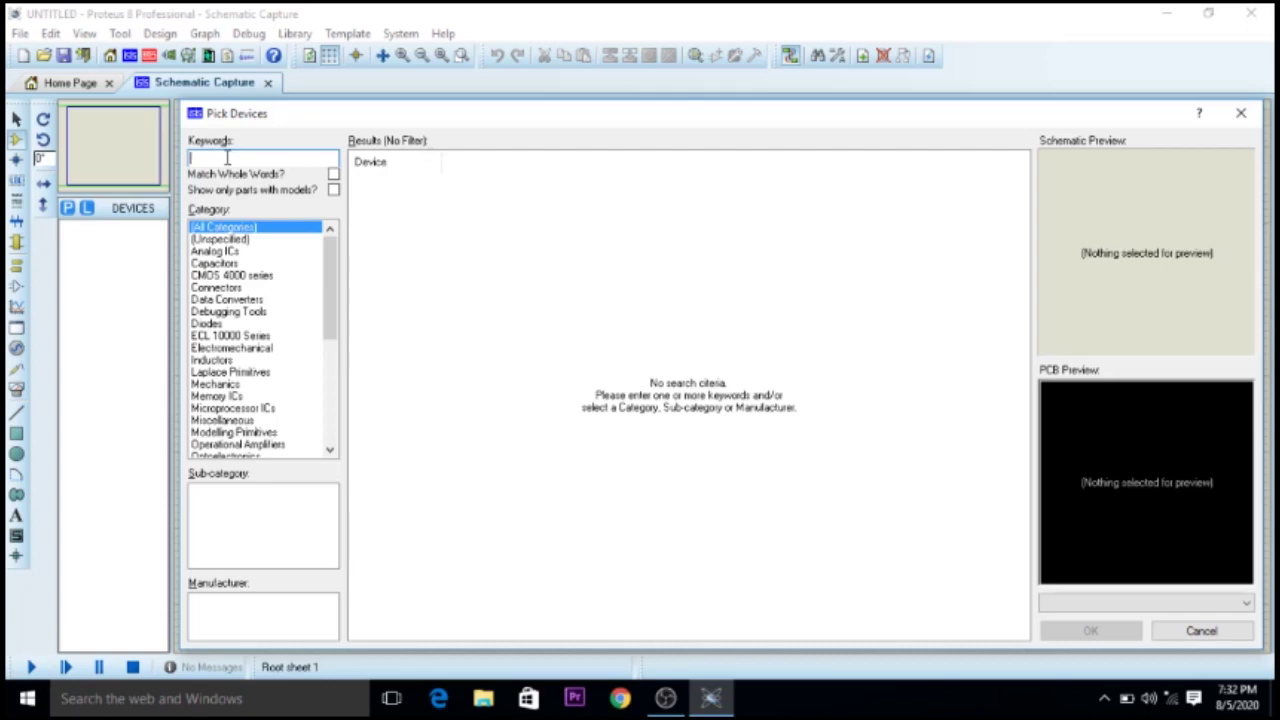
pyautogui.write('a')
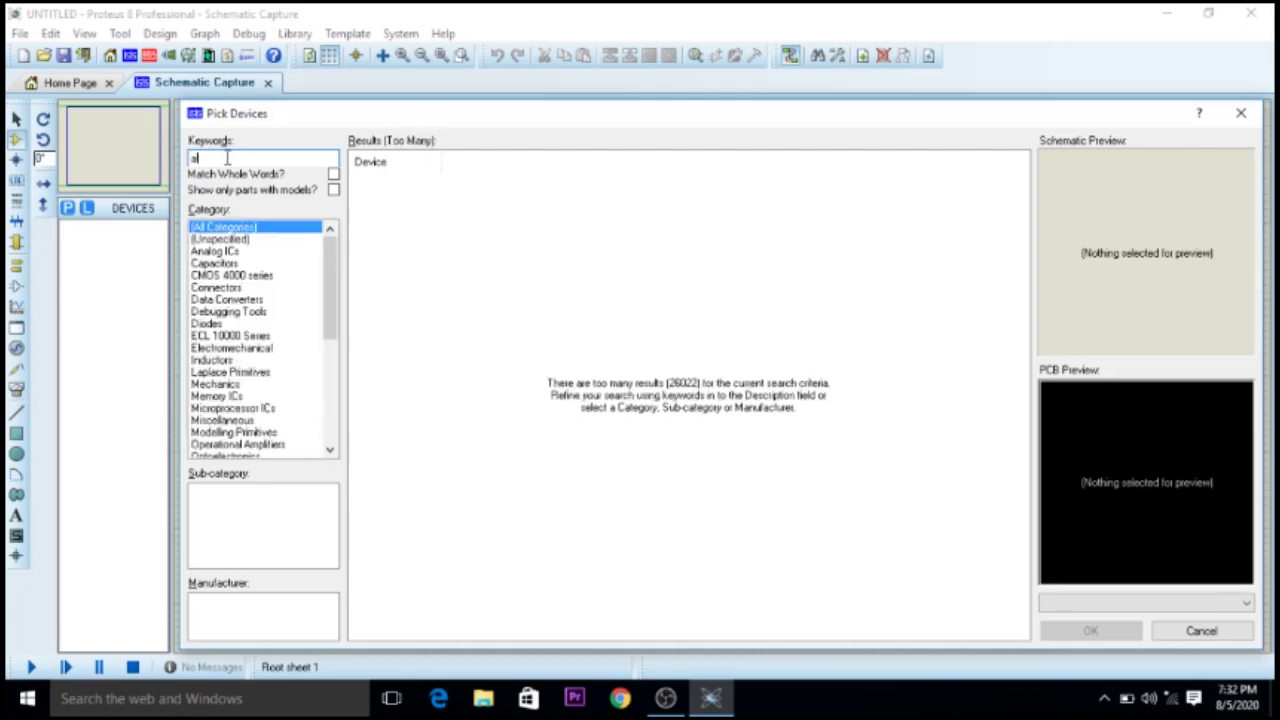
pyautogui.write('lter')
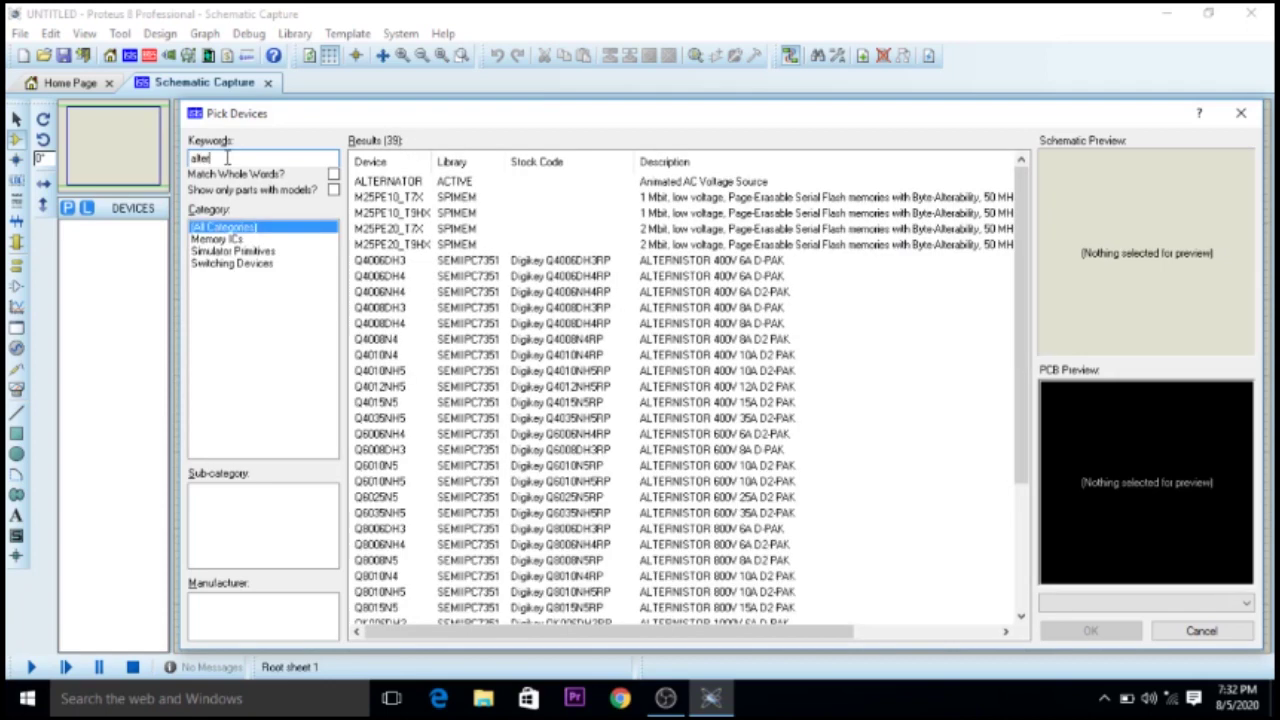
pyautogui.write('nator')
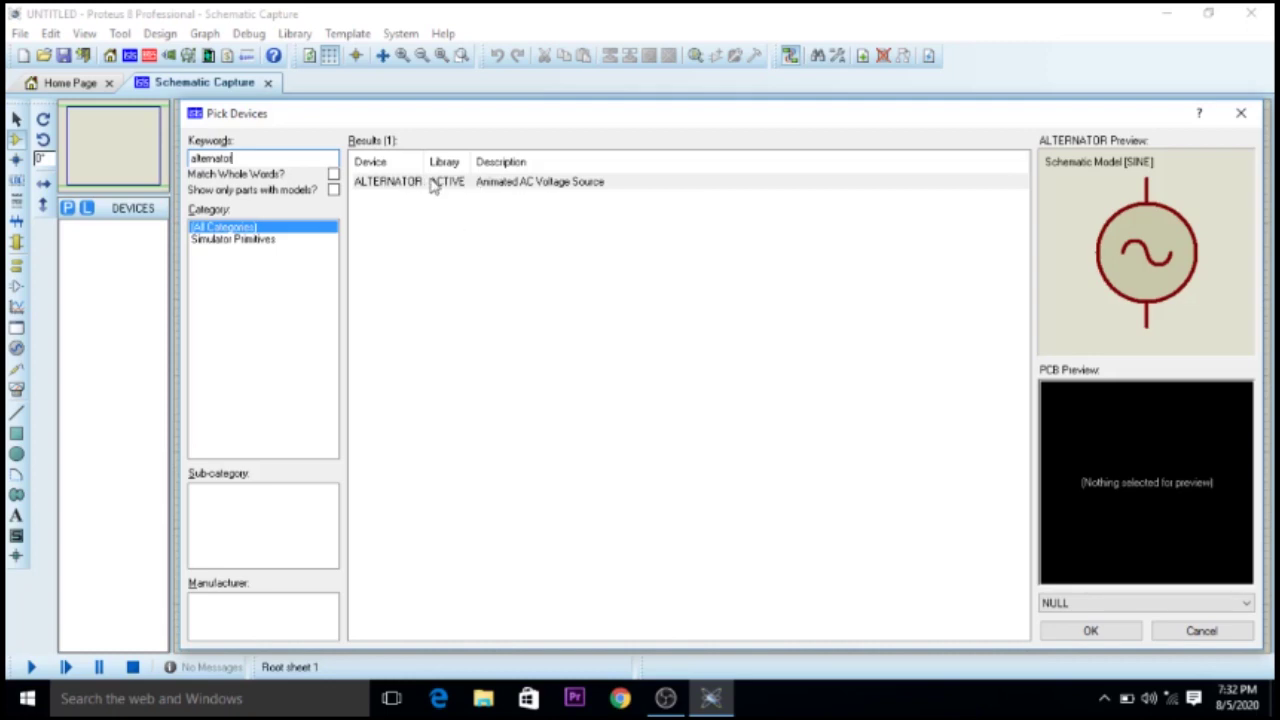
pyautogui.doubleClick(433, 186)
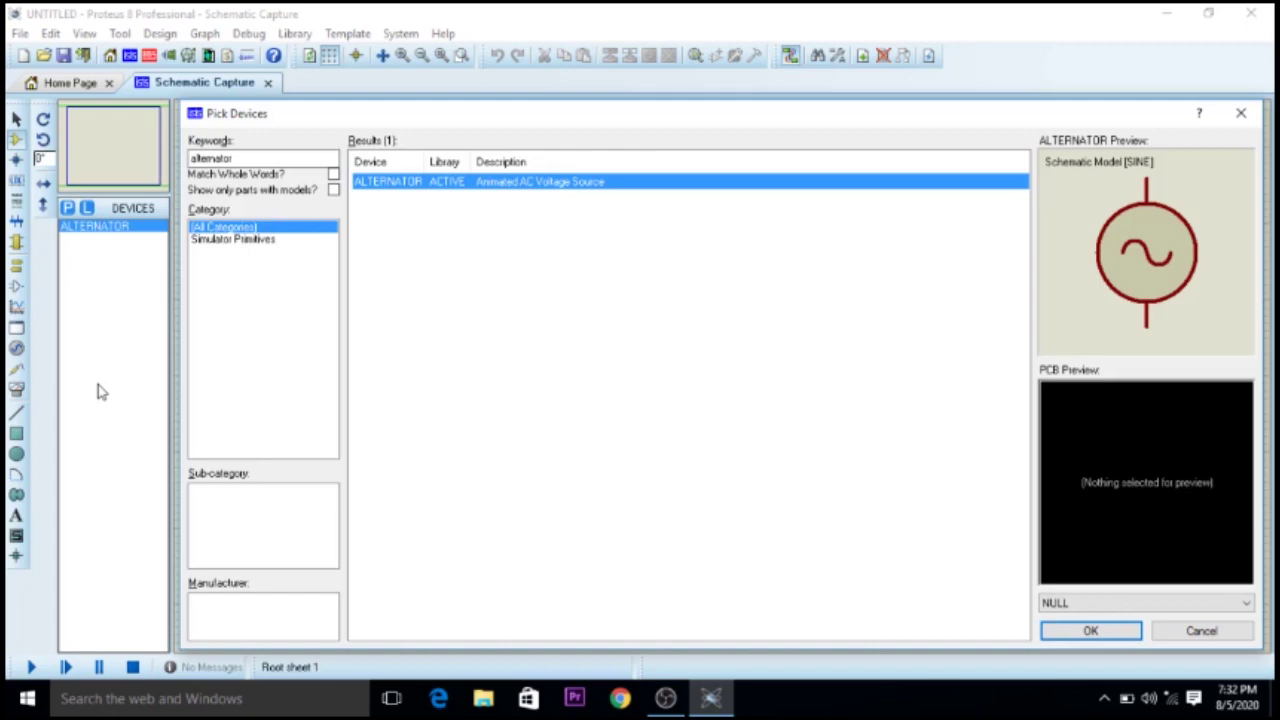
# Step: Replace the device search keyword with "diode"
pyautogui.click(268, 158)
pyautogui.press('BackSpace')
pyautogui.press('BackSpace')
pyautogui.press('BackSpace')
pyautogui.press('BackSpace')
pyautogui.press('BackSpace')
pyautogui.press('BackSpace')
pyautogui.press('BackSpace')
pyautogui.press('BackSpace')
pyautogui.press('BackSpace')
pyautogui.press('BackSpace')
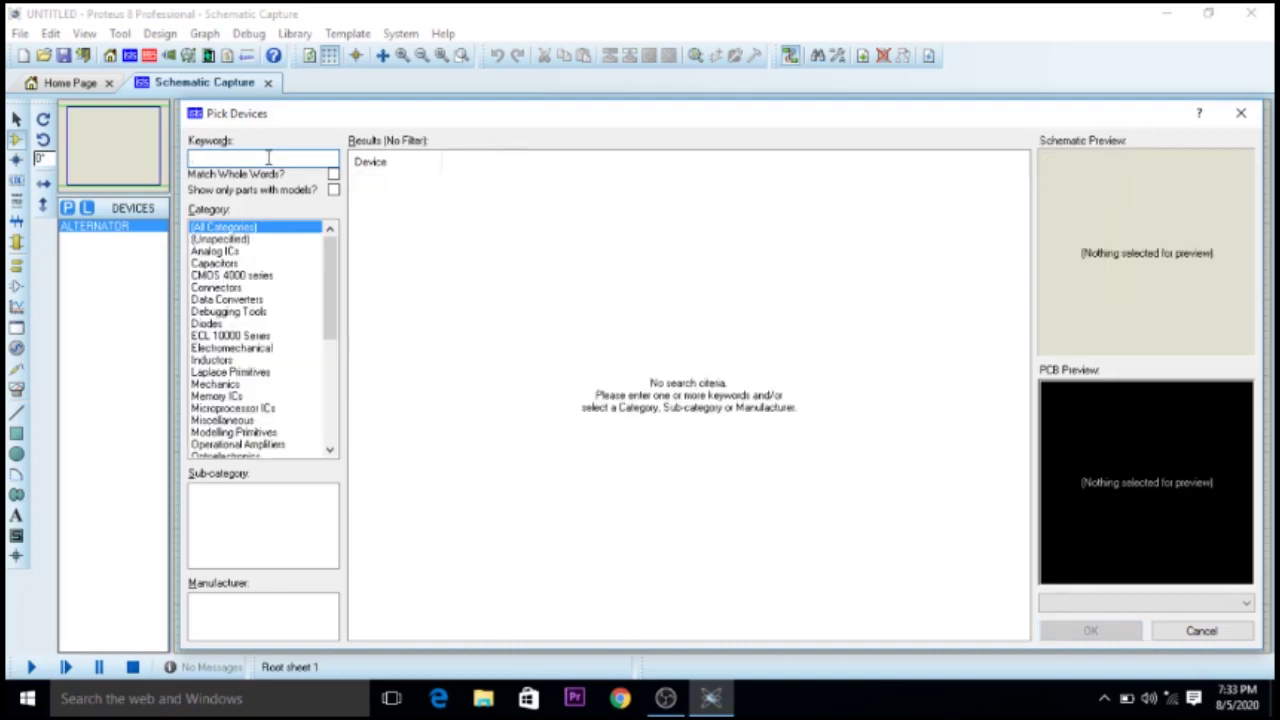
pyautogui.write('d')
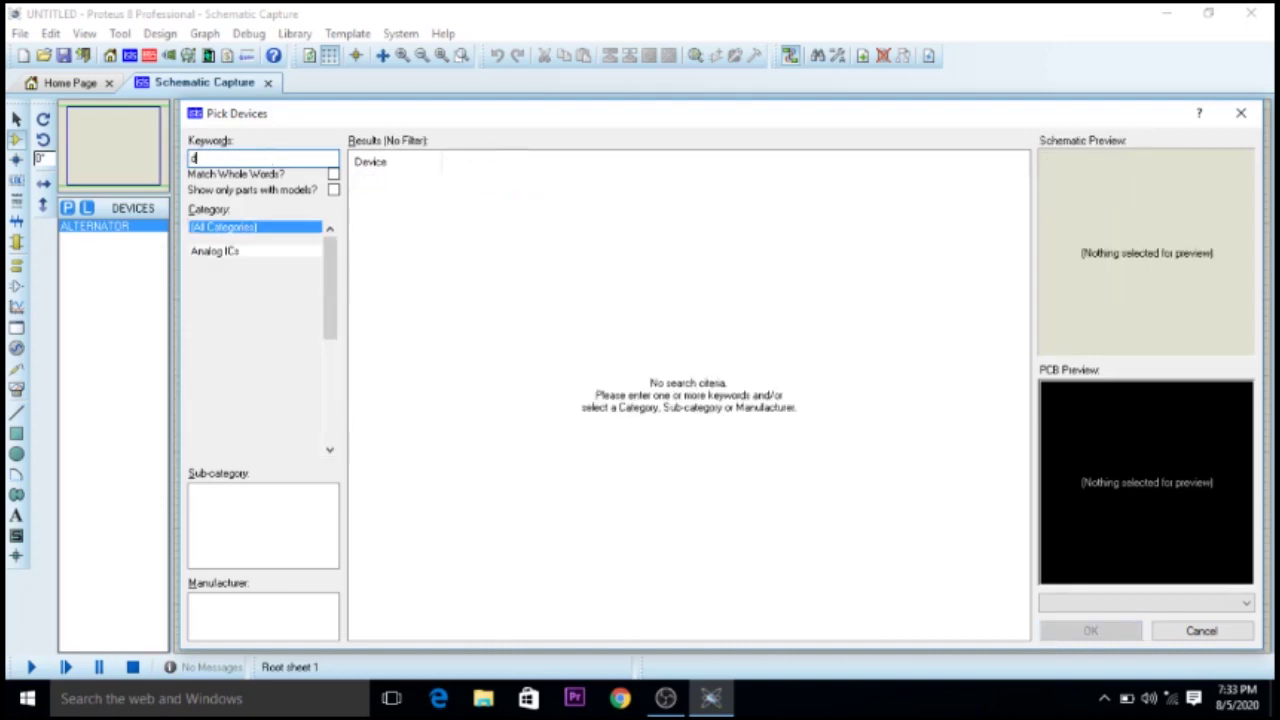
pyautogui.write('iode')
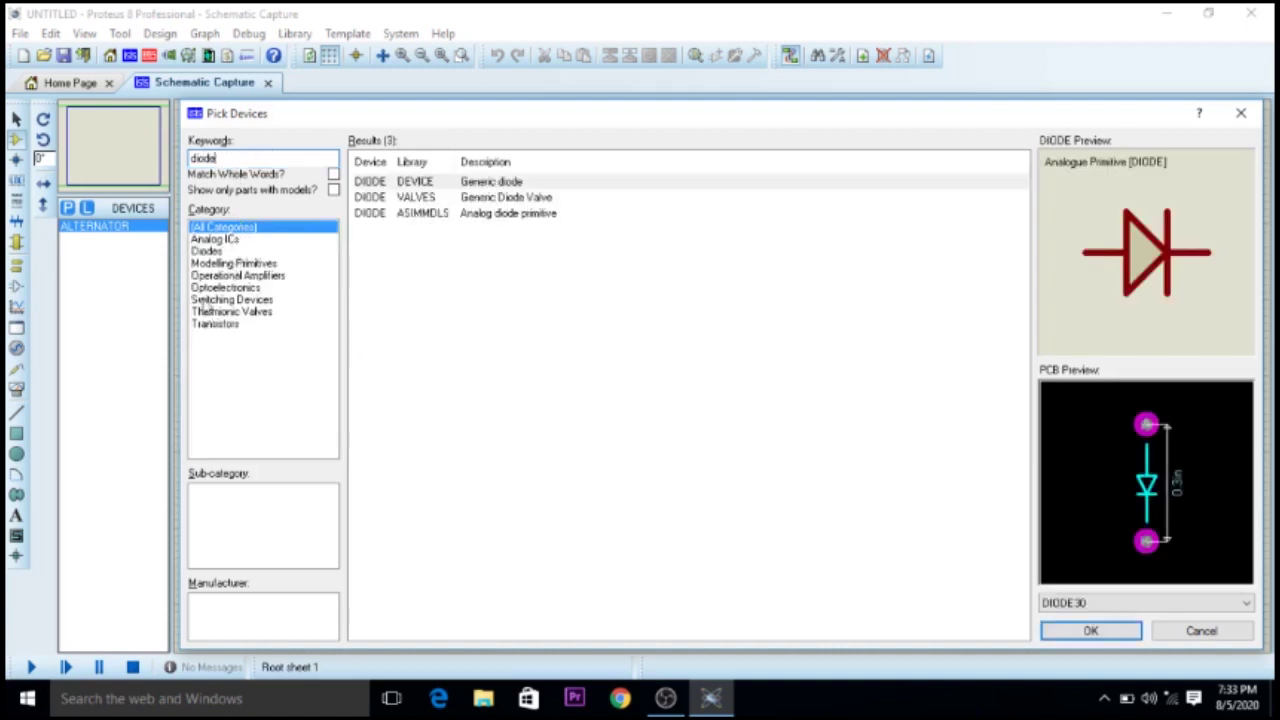
# Step: Narrow the diode search to the Diodes category, Rectifiers sub-category, and add the 1N4007 from the DIODESINC library to the device list
pyautogui.click(207, 253)
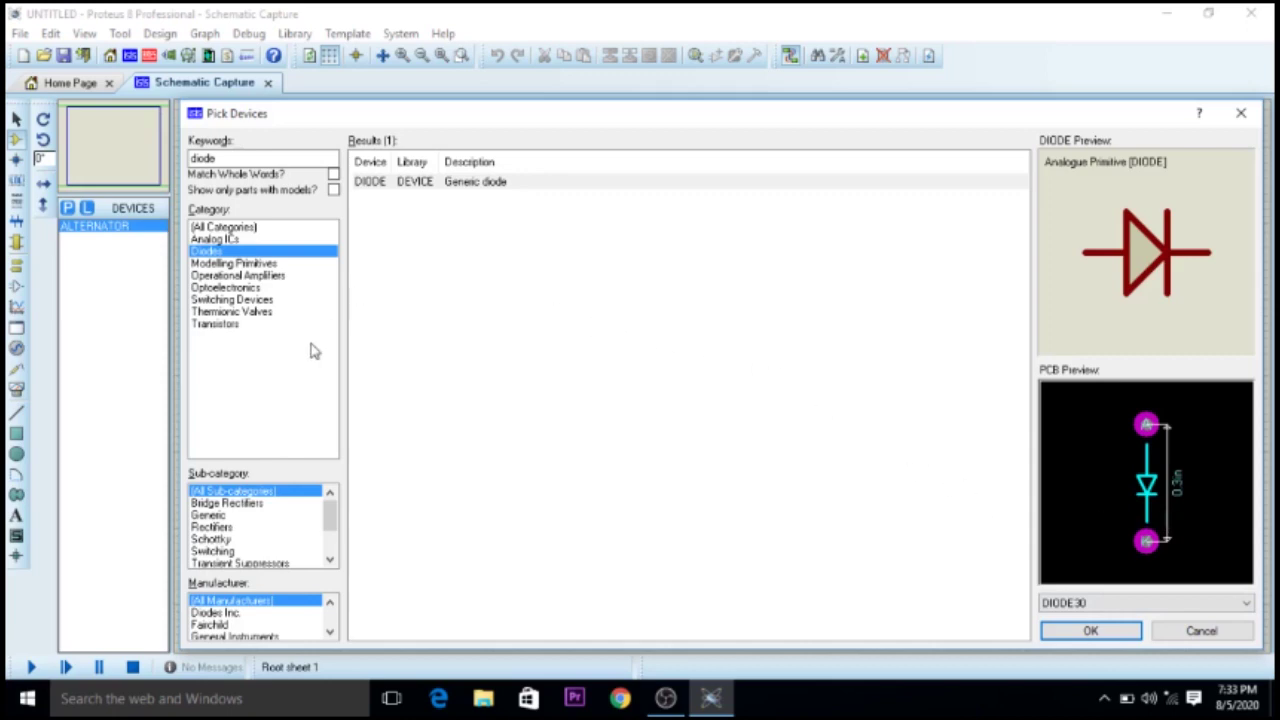
pyautogui.click(222, 528)
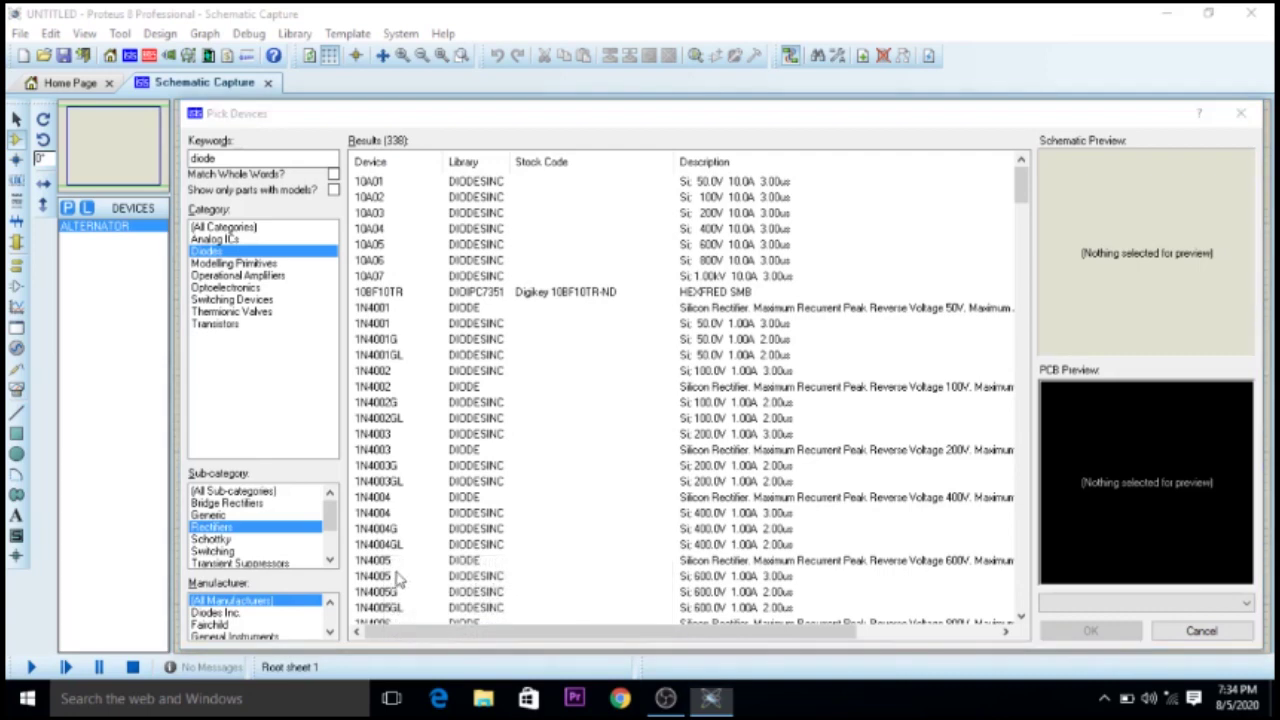
pyautogui.press('super')
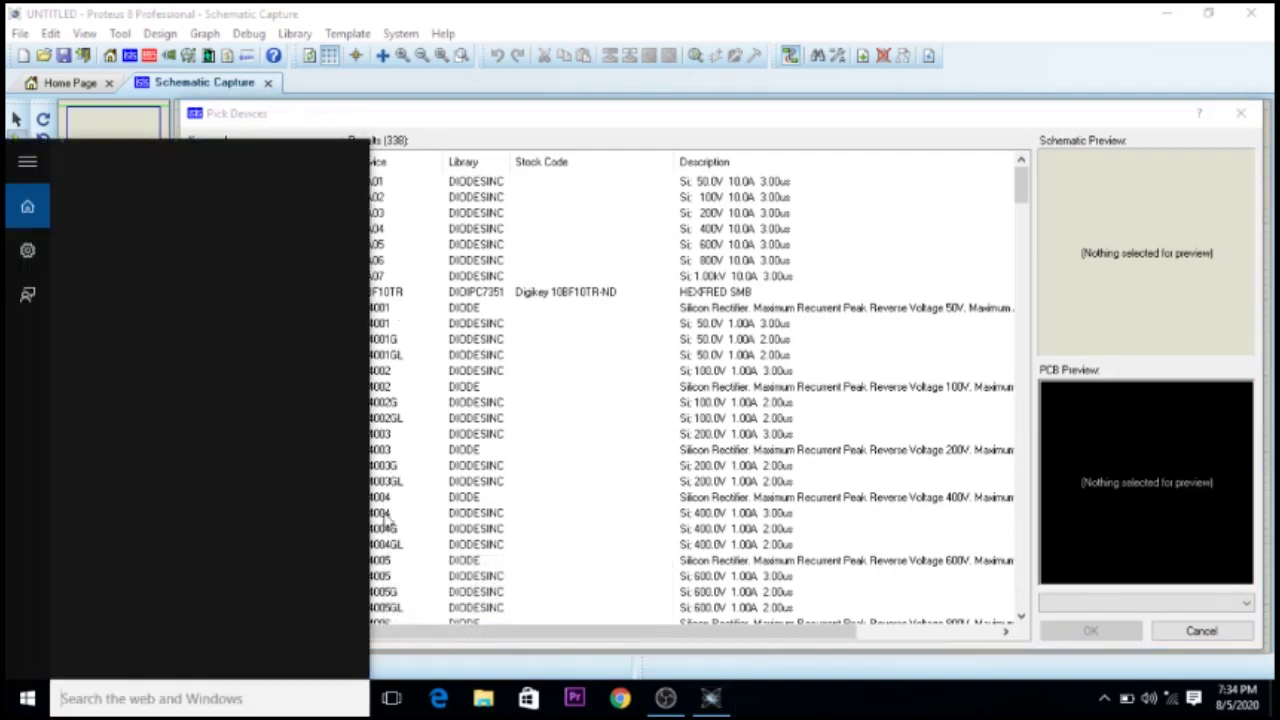
pyautogui.click(416, 487)
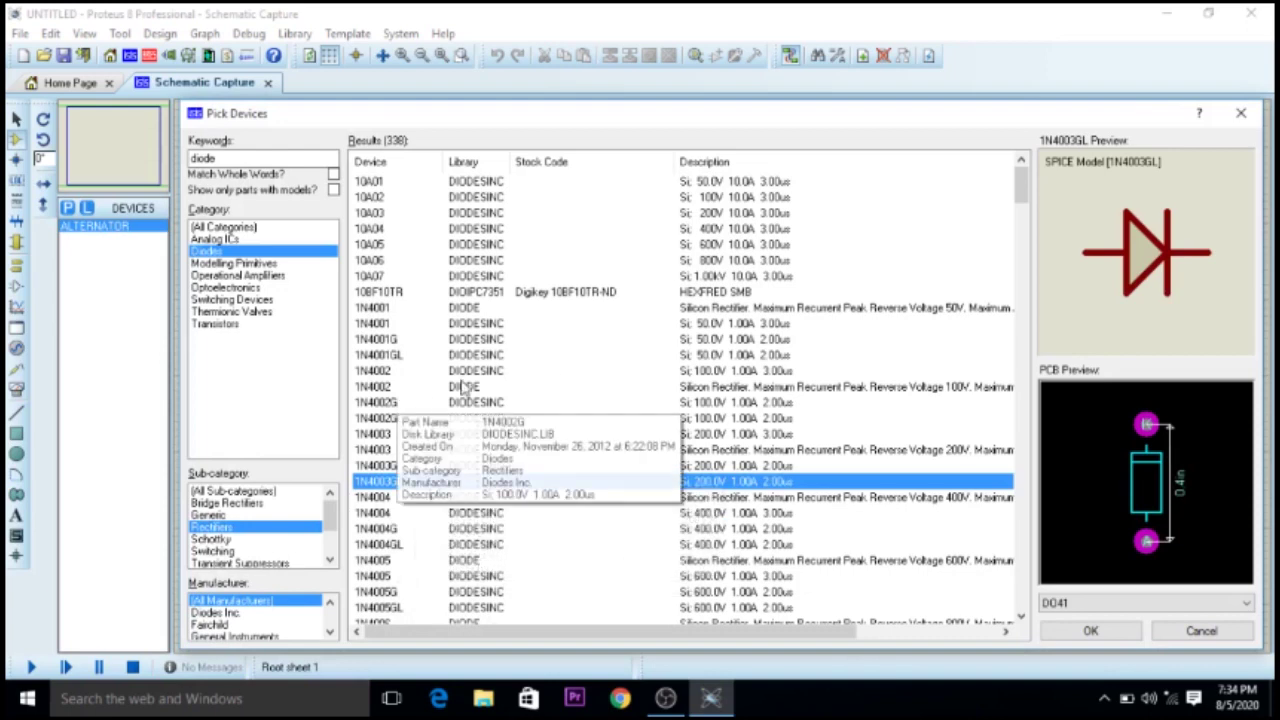
pyautogui.moveTo(1022, 186); pyautogui.dragTo(1025, 204)
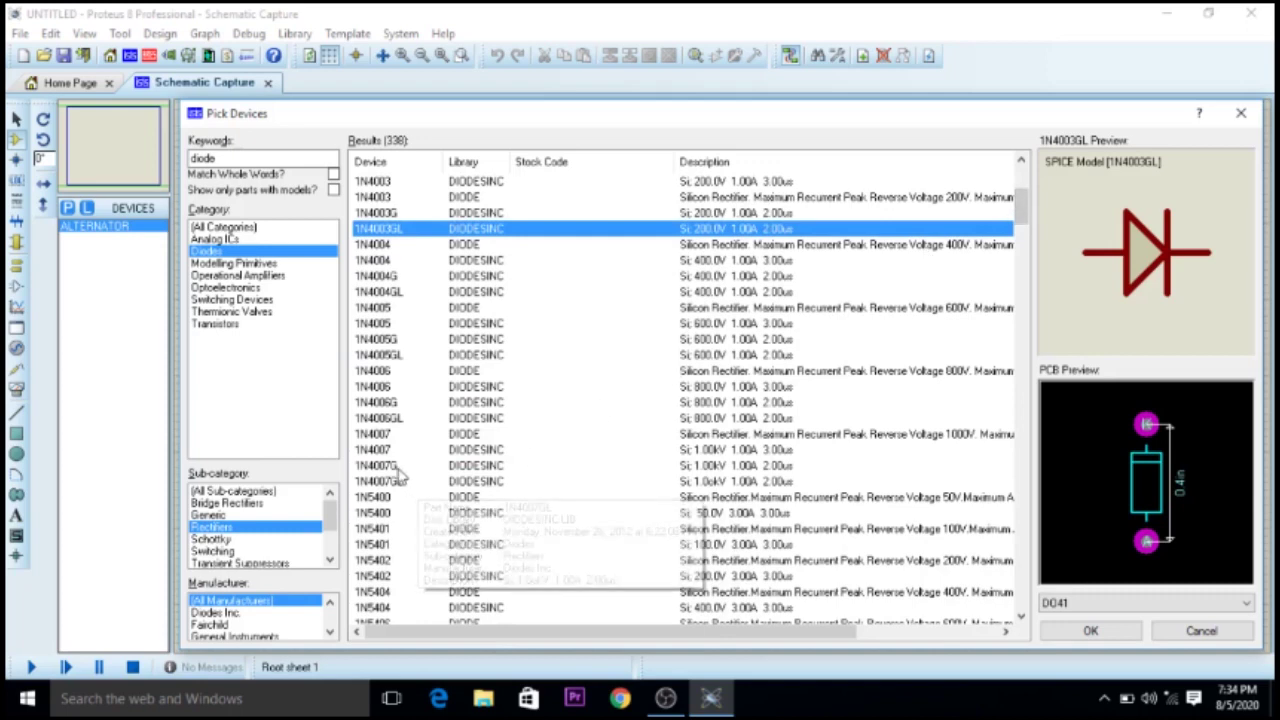
pyautogui.click(373, 450)
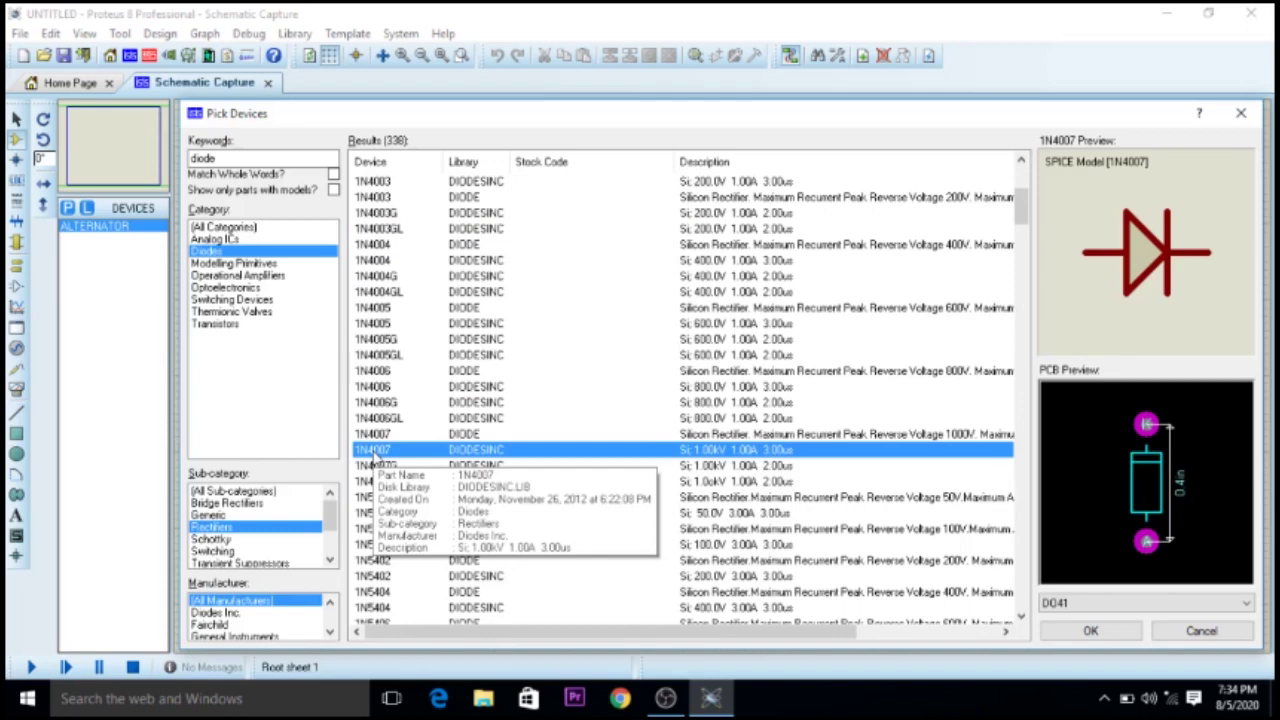
pyautogui.doubleClick(373, 450)
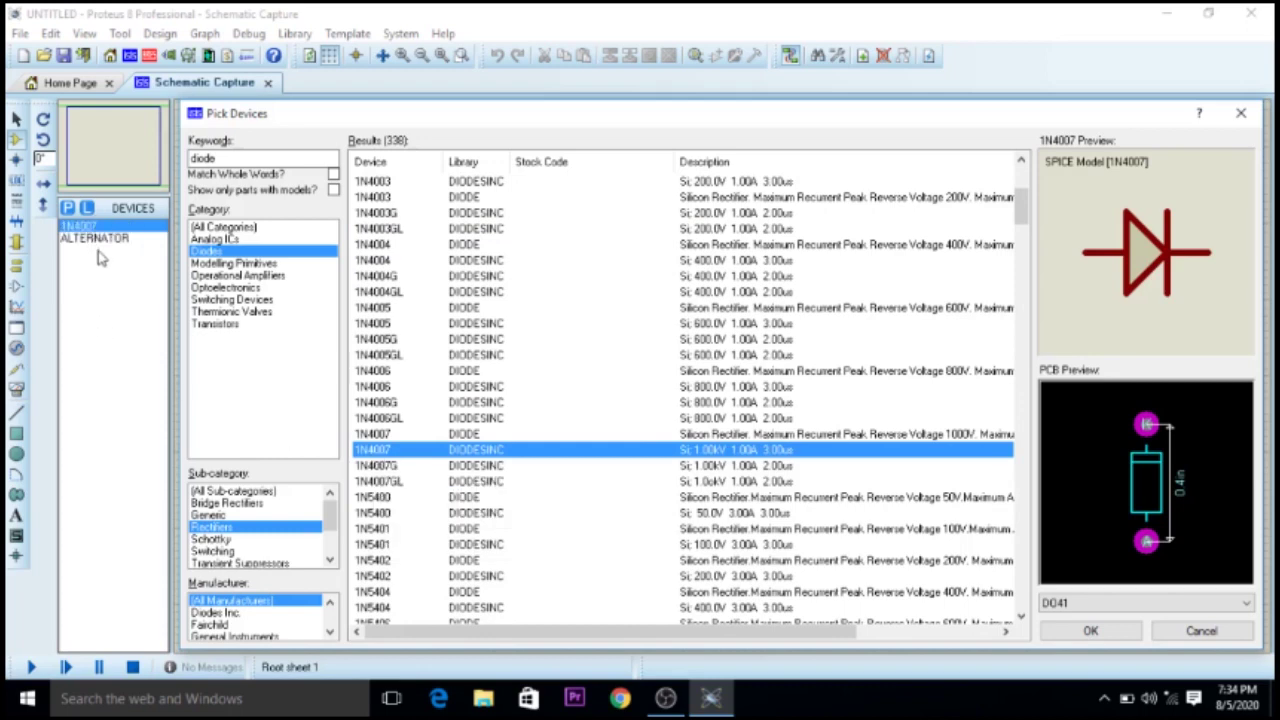
# Step: Replace the device search keyword with "capacitor"
pyautogui.click(235, 157)
pyautogui.press('BackSpace')
pyautogui.press('BackSpace')
pyautogui.press('BackSpace')
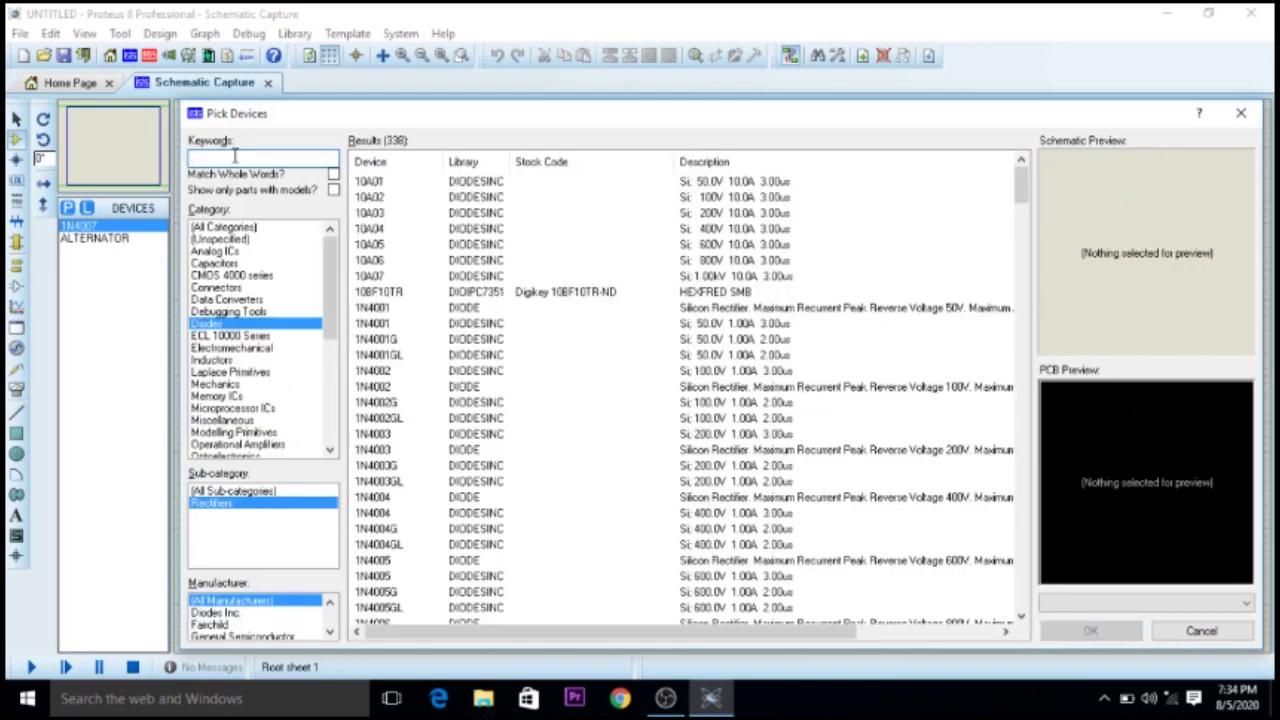
pyautogui.write('capacitor')
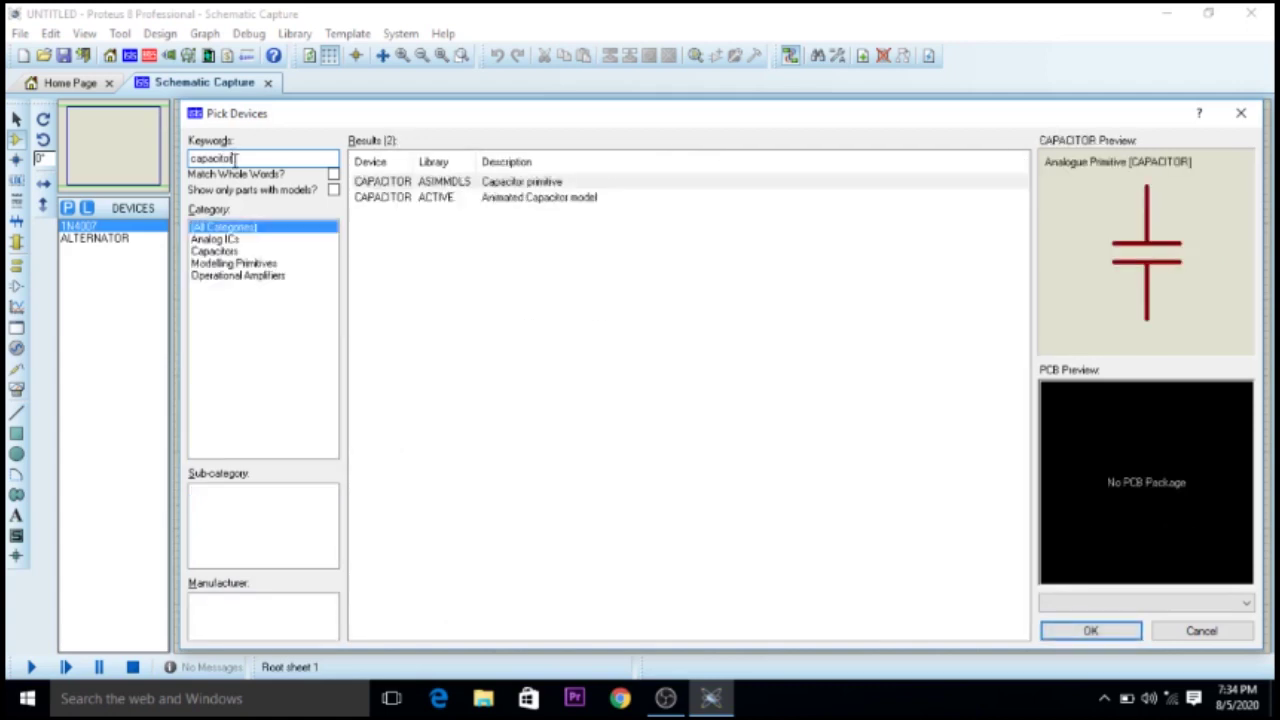
# Step: Filter to Radial Electrolytic in the Capacitors category and add the 1000u 16V PCELECT1000U16V to the device list
pyautogui.click(218, 251)
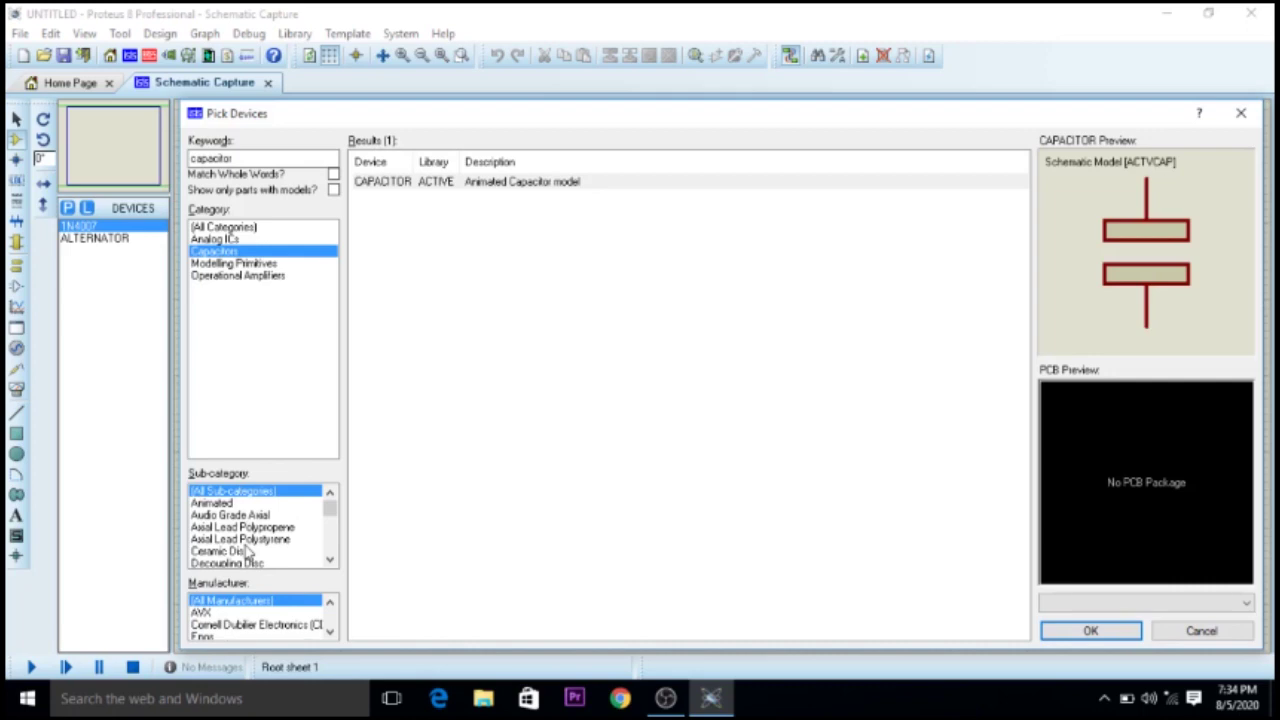
pyautogui.moveTo(330, 506); pyautogui.dragTo(320, 546)
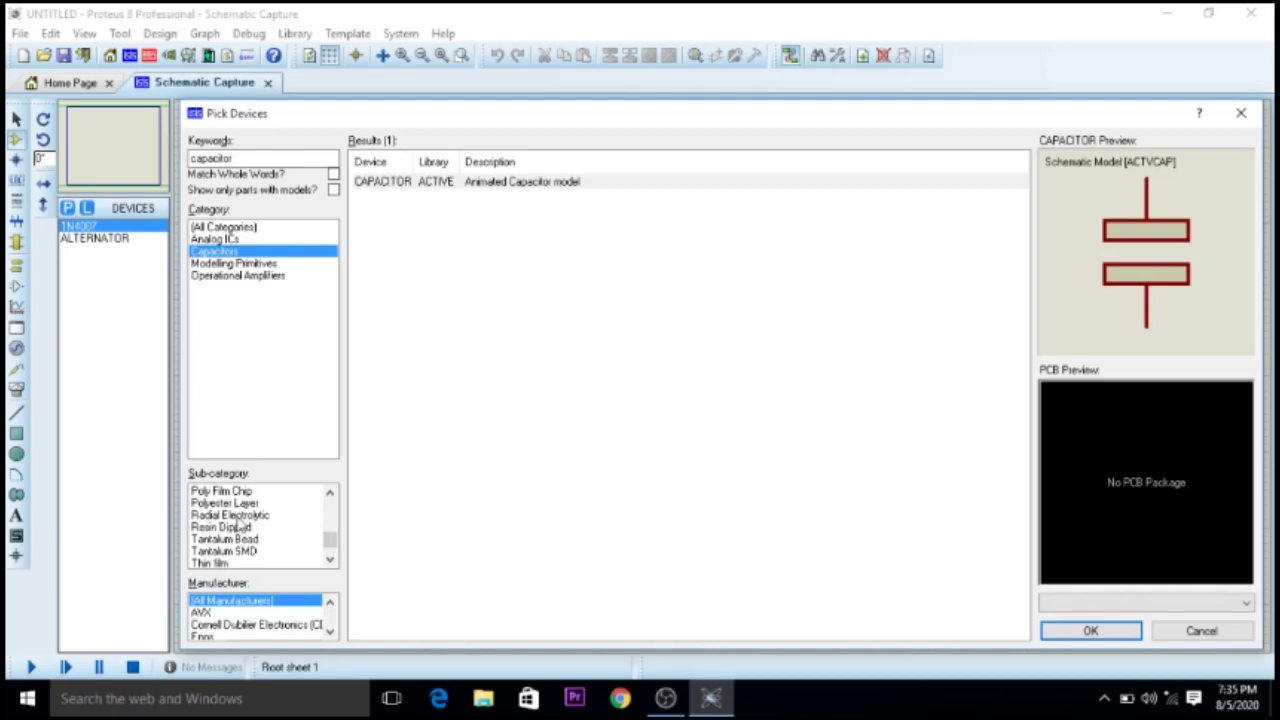
pyautogui.click(244, 517)
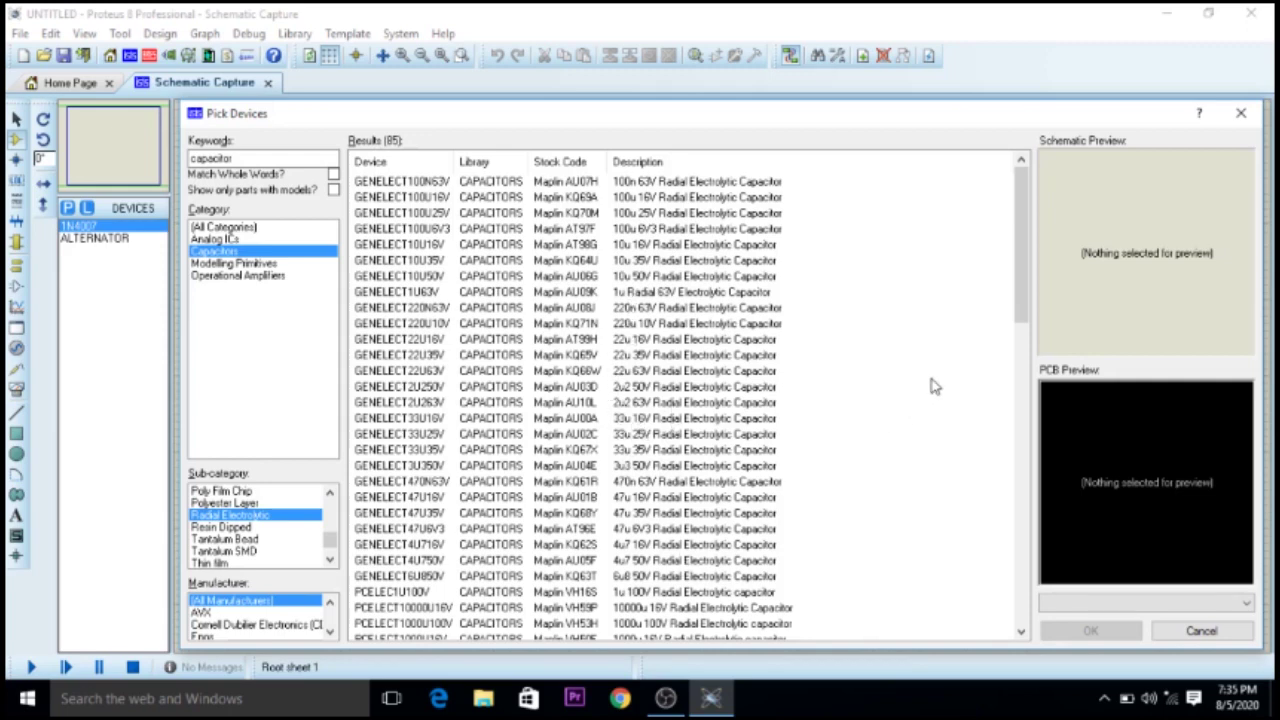
pyautogui.moveTo(1021, 298); pyautogui.dragTo(1022, 340)
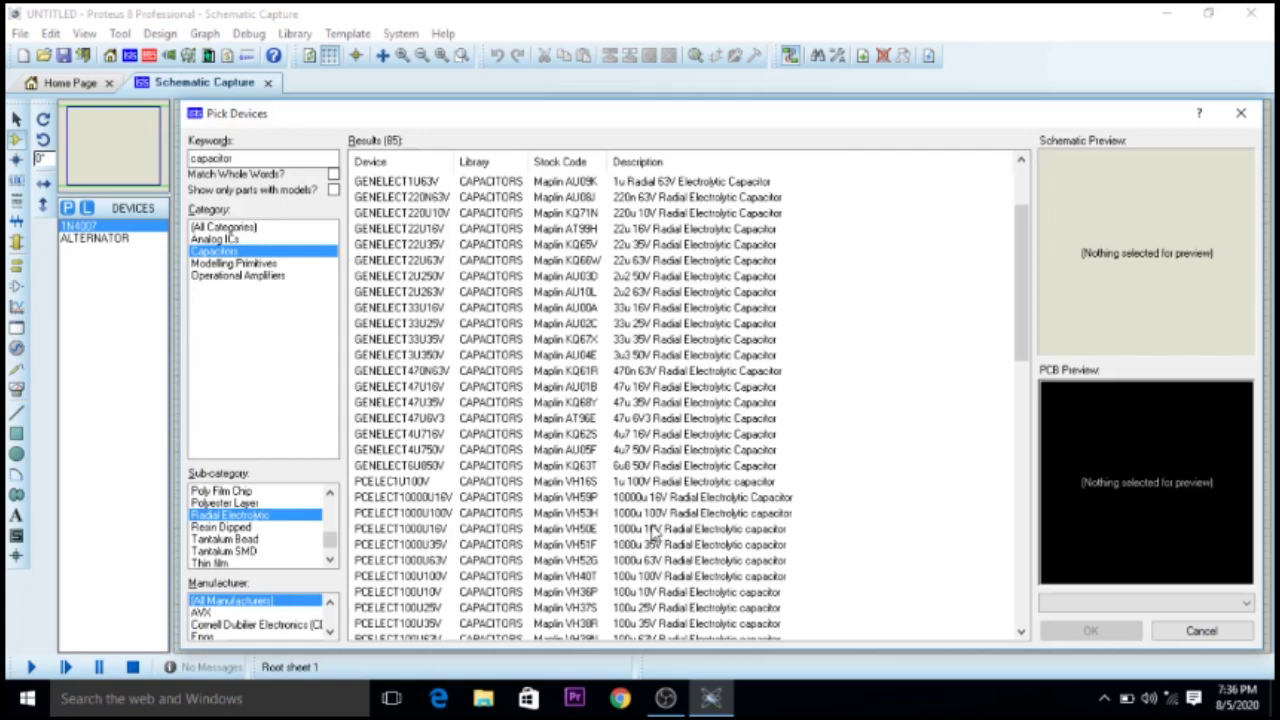
pyautogui.click(652, 532)
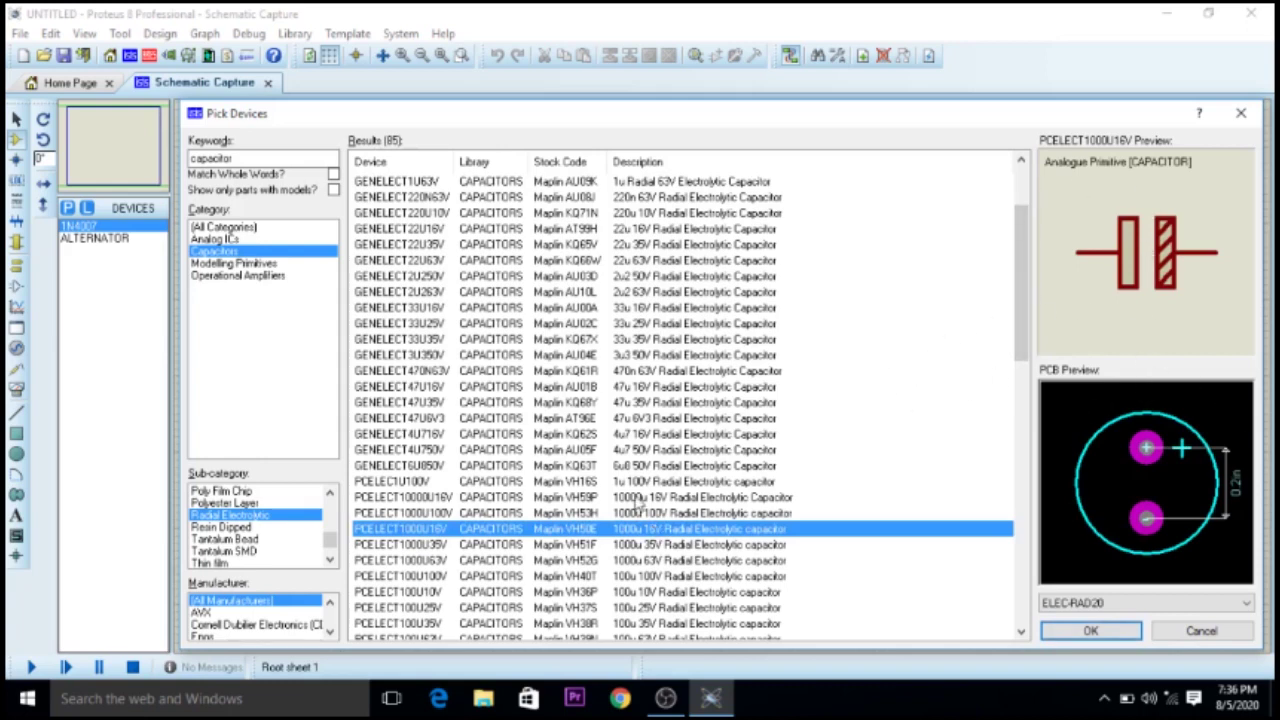
pyautogui.doubleClick(507, 538)
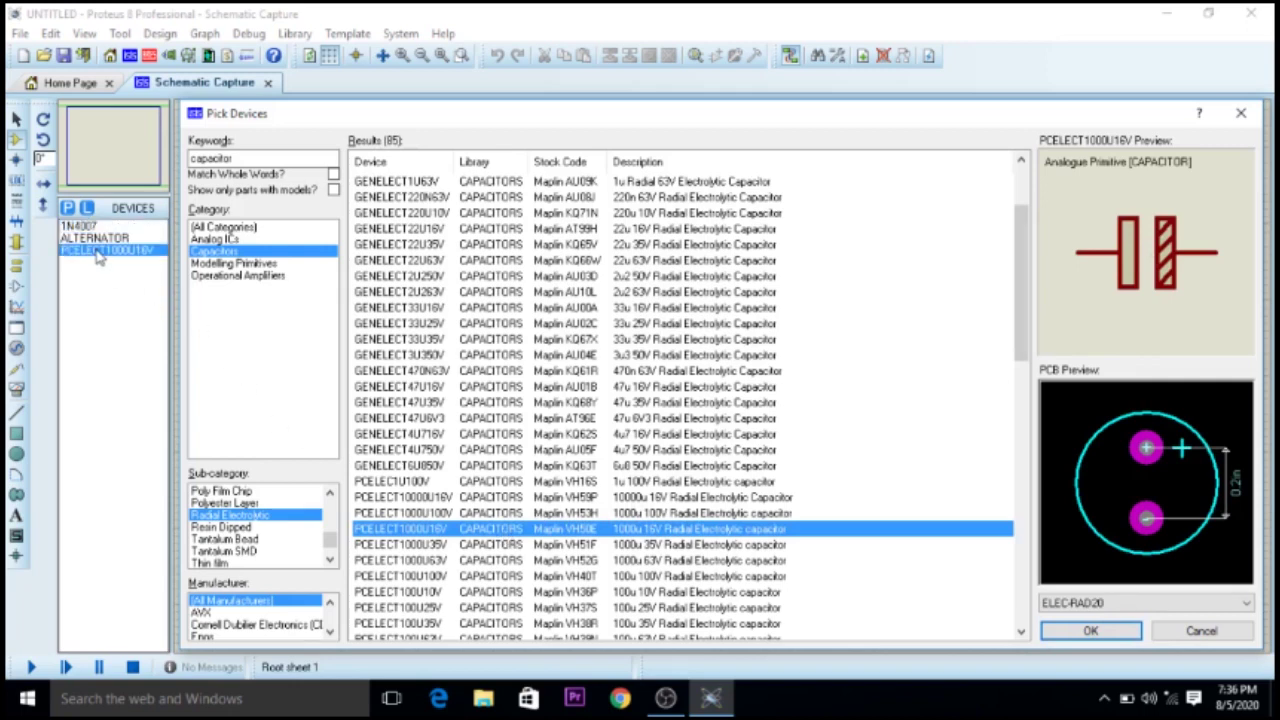
# Step: Switch the capacitor sub-category to Ceramic Disc and add the 100p CERAMIC100P capacitor to the device list
pyautogui.click(236, 158)
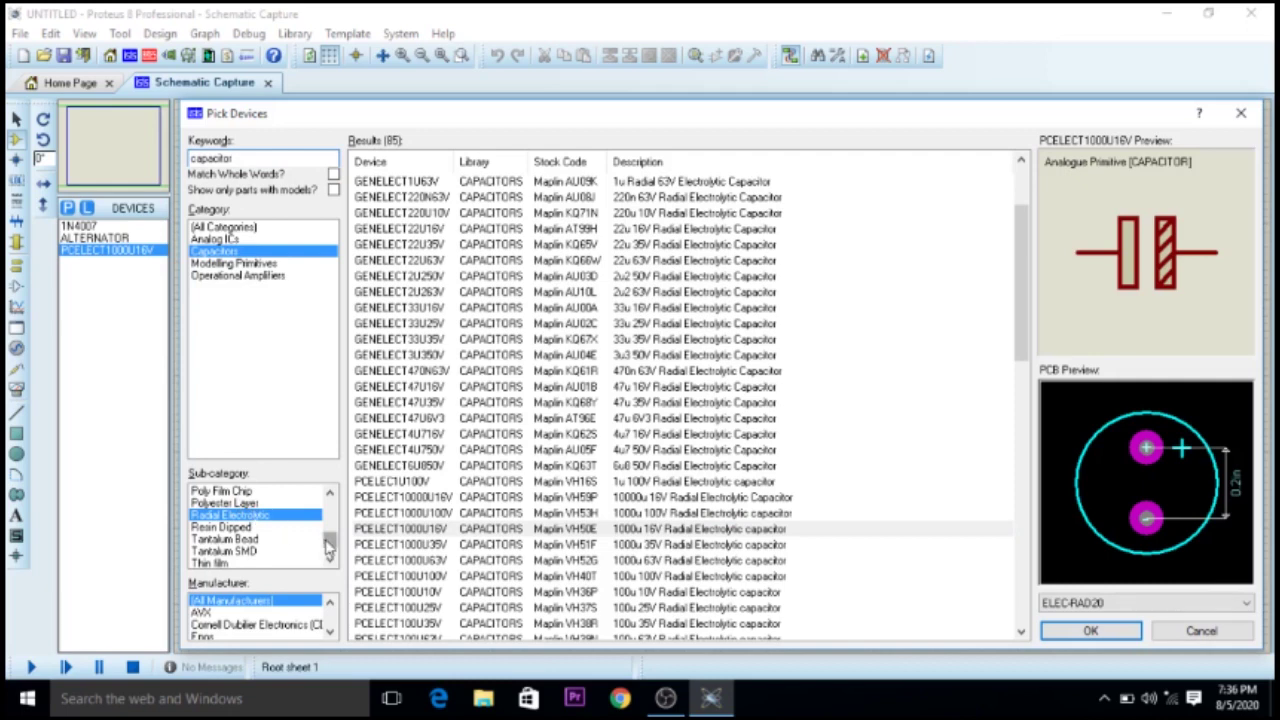
pyautogui.moveTo(330, 543); pyautogui.dragTo(326, 515)
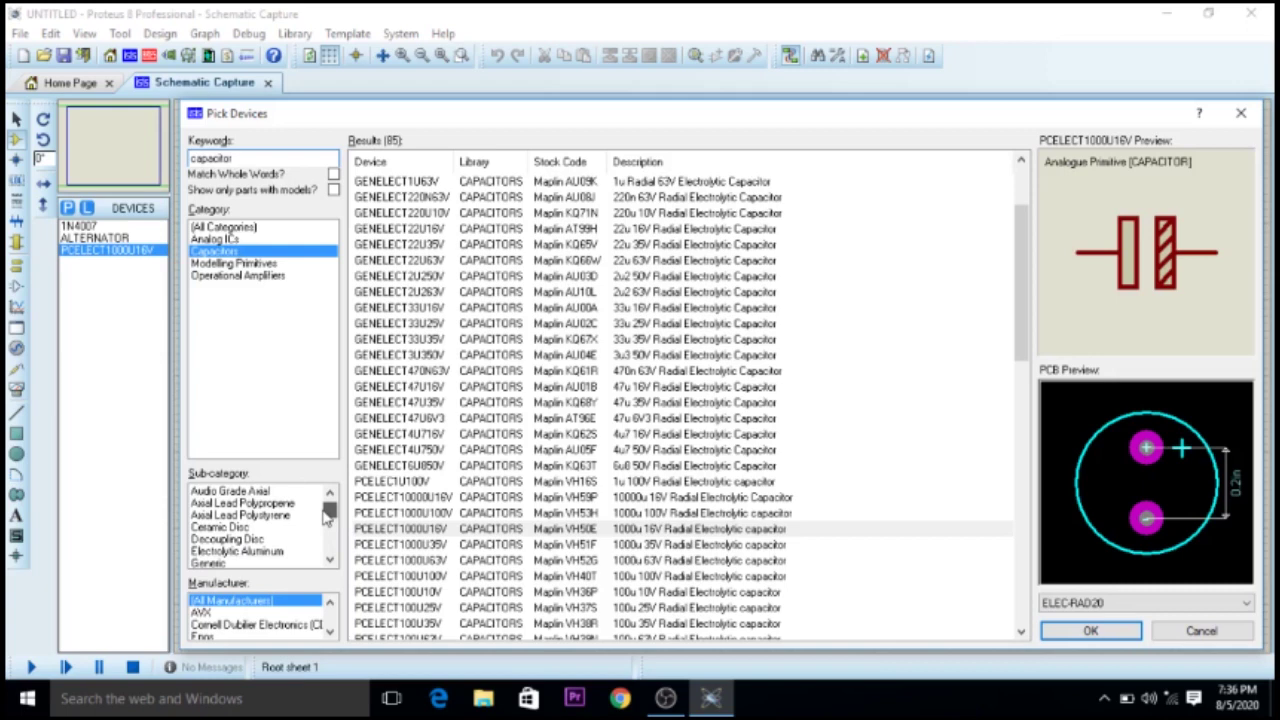
pyautogui.click(230, 528)
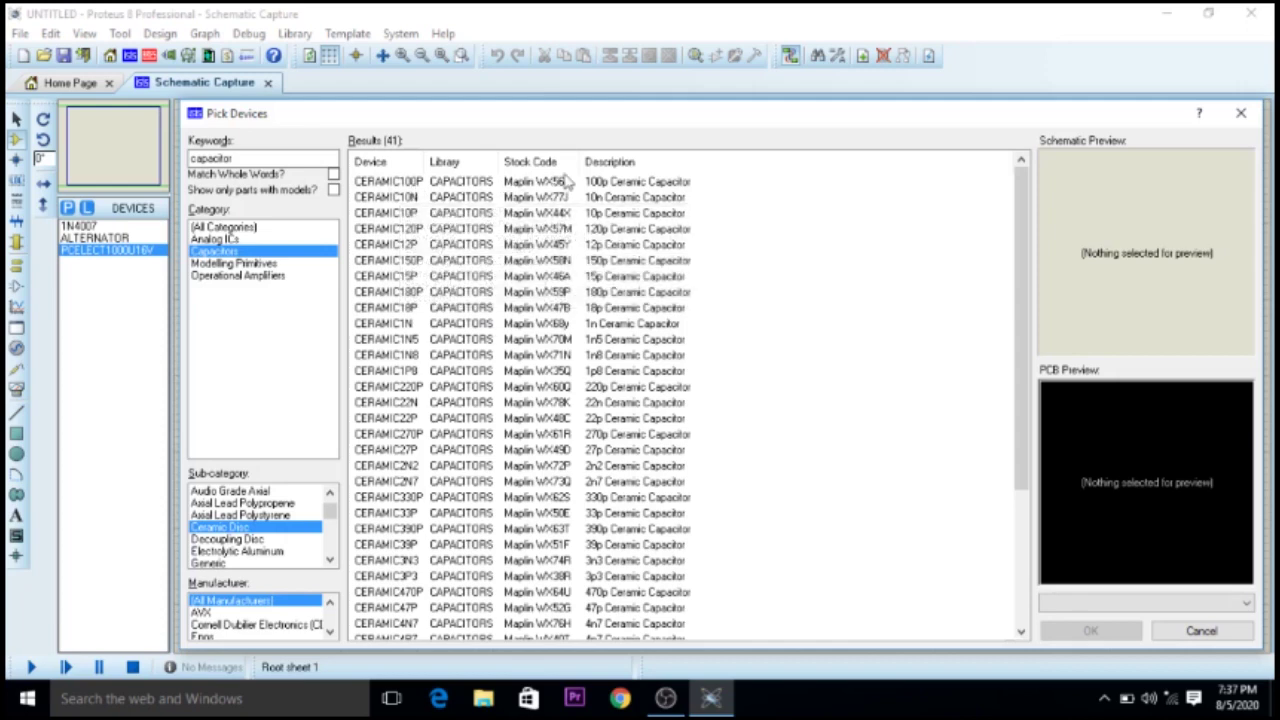
pyautogui.click(596, 185)
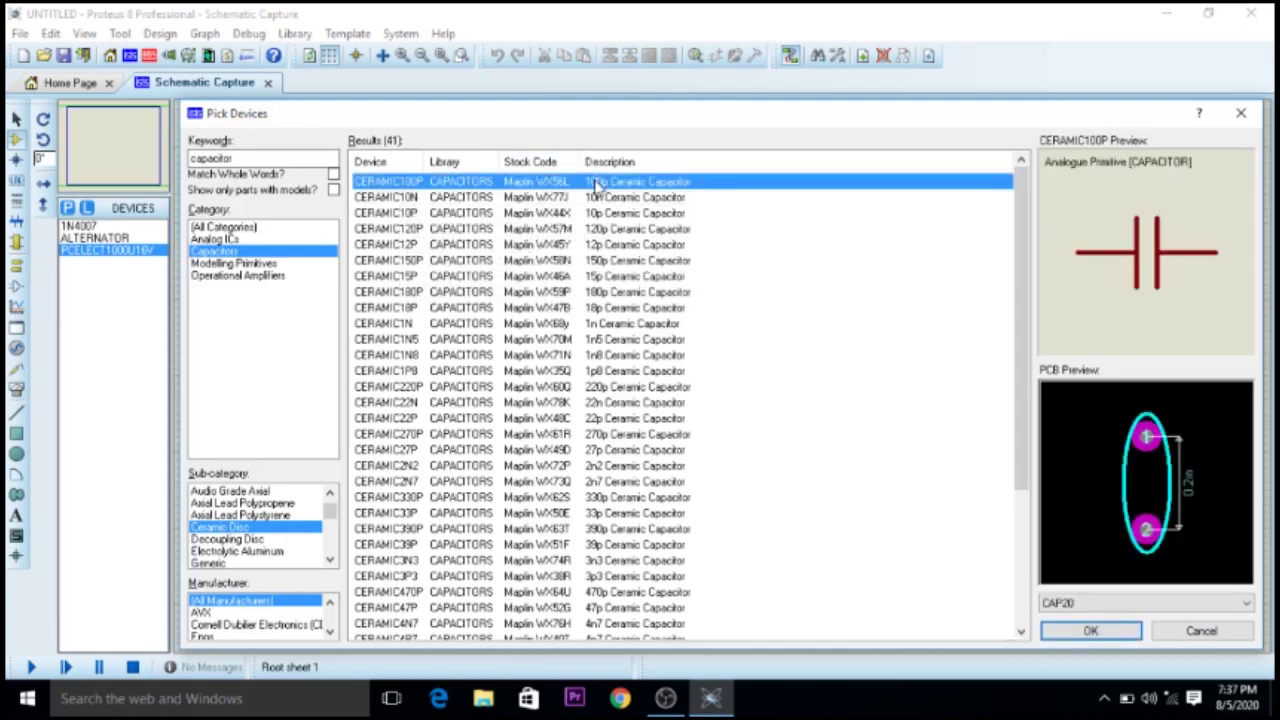
pyautogui.doubleClick(596, 185)
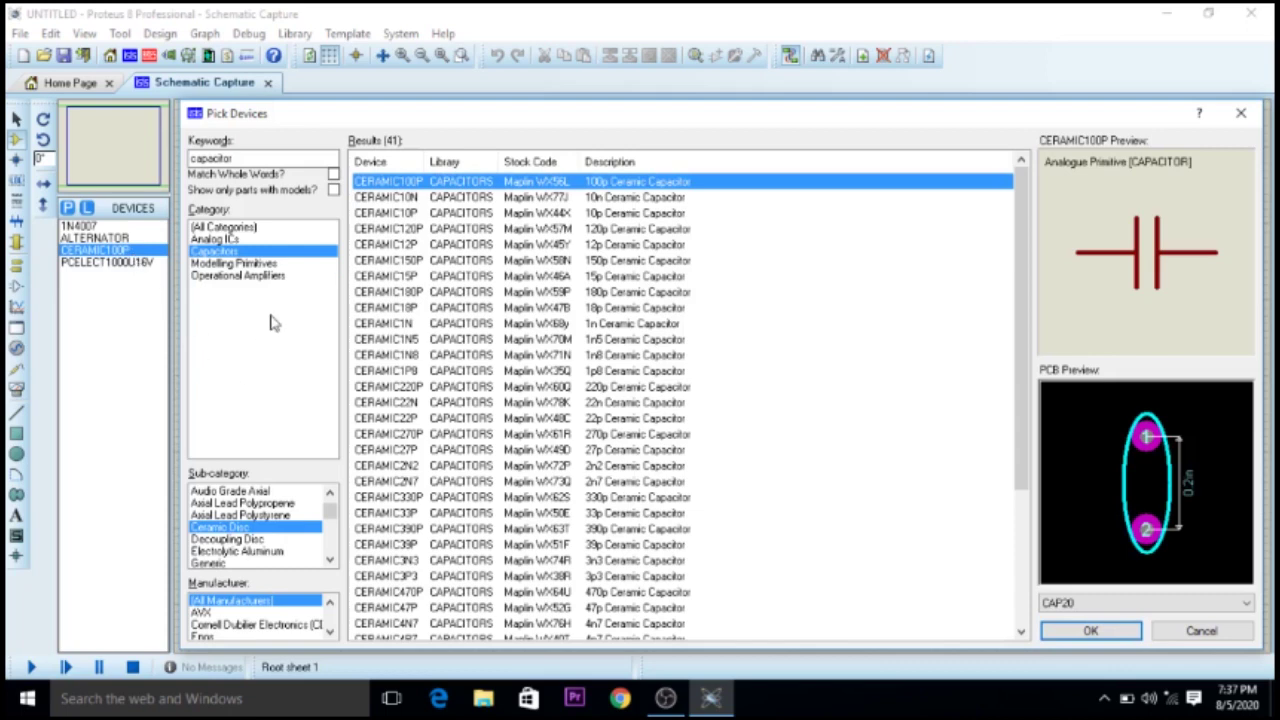
# Step: Search the device library for "7805" and add the 7805 5V 1A positive regulator from the ANALOG library to the device list
pyautogui.click(258, 157)
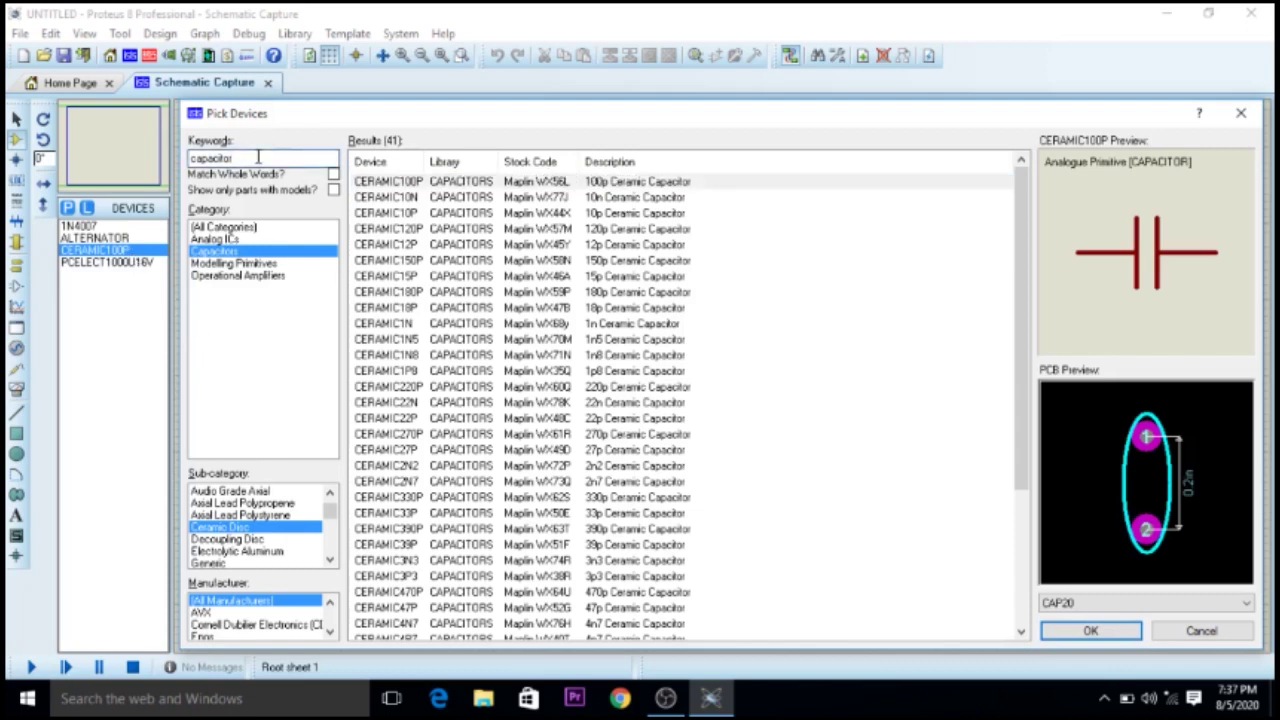
pyautogui.press('BackSpace')
pyautogui.press('BackSpace')
pyautogui.press('BackSpace')
pyautogui.press('BackSpace')
pyautogui.press('BackSpace')
pyautogui.press('BackSpace')
pyautogui.press('BackSpace')
pyautogui.press('BackSpace')
pyautogui.write('780')
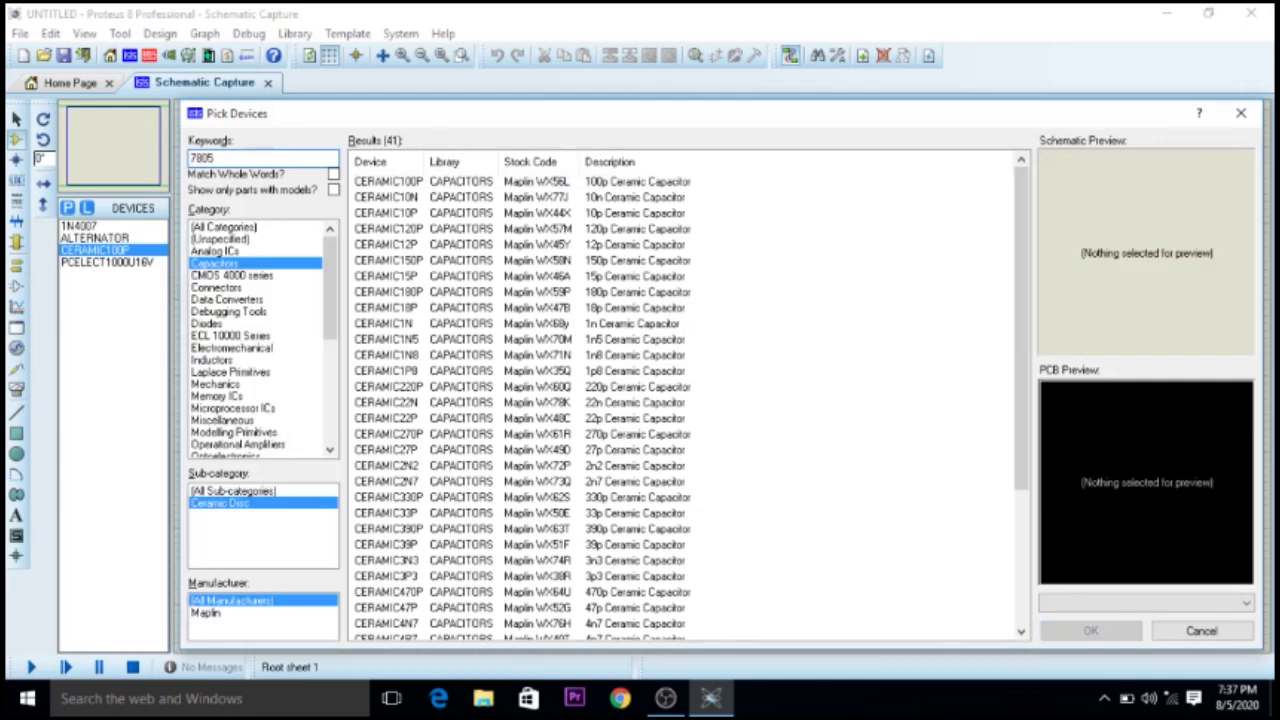
pyautogui.write('5')
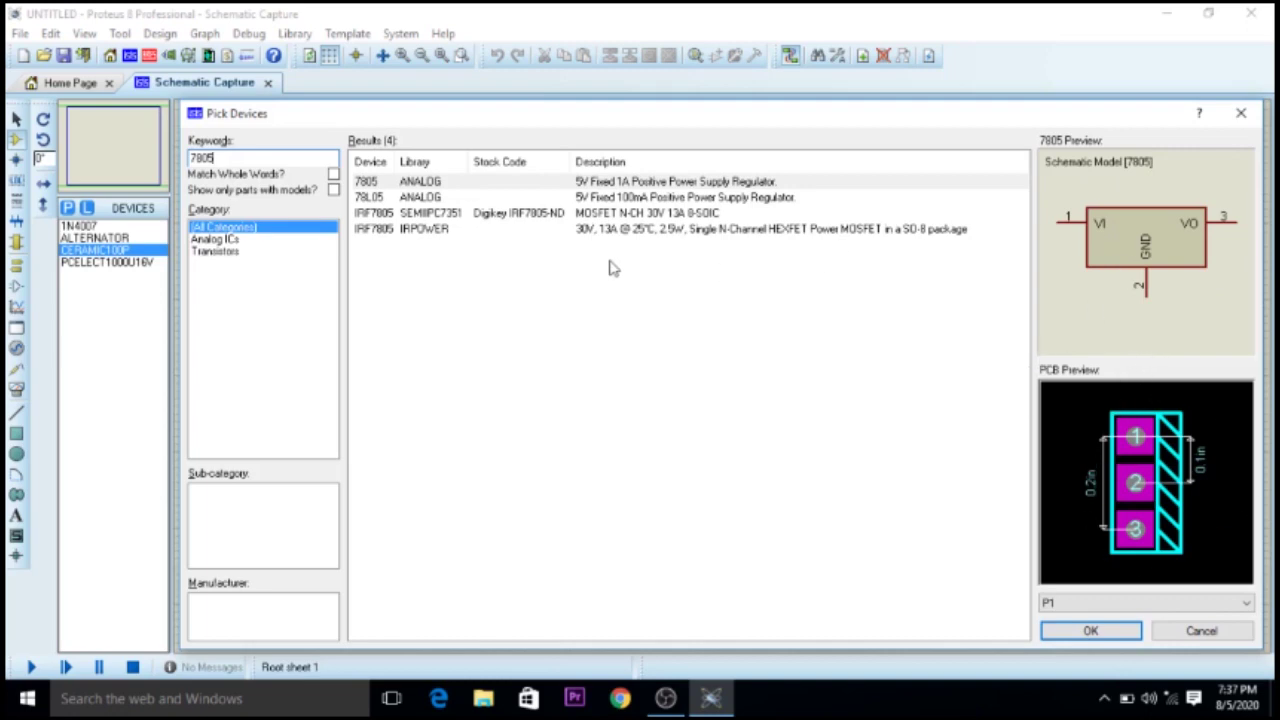
pyautogui.click(507, 186)
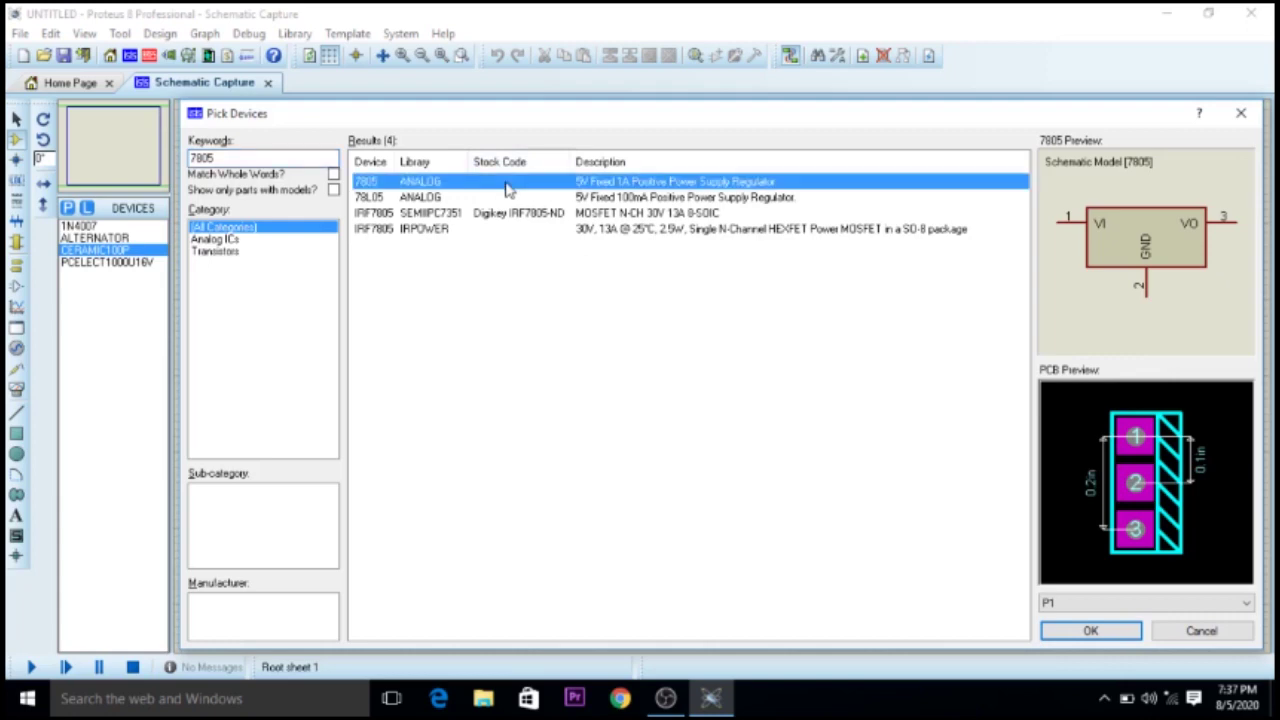
pyautogui.doubleClick(507, 186)
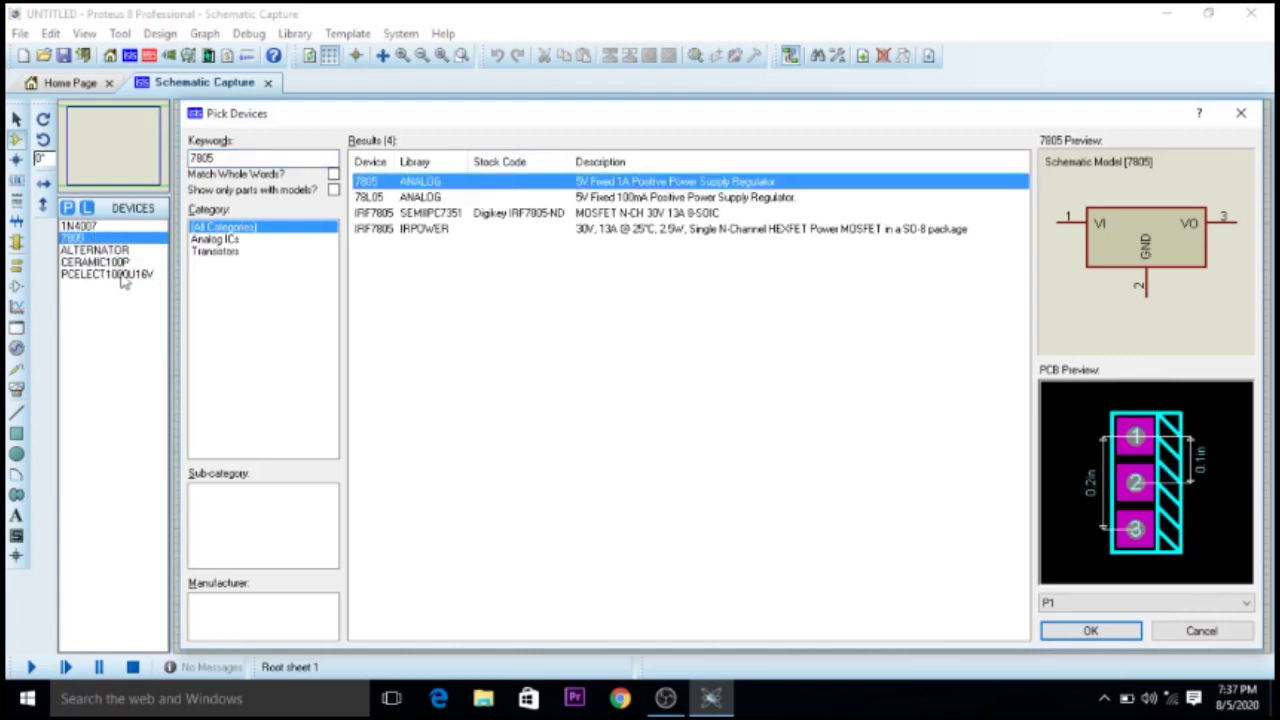
# Step: Search the device library for "led" and add the animated green LED-GREEN model from the ACTIVE library to the device list
pyautogui.click(234, 158)
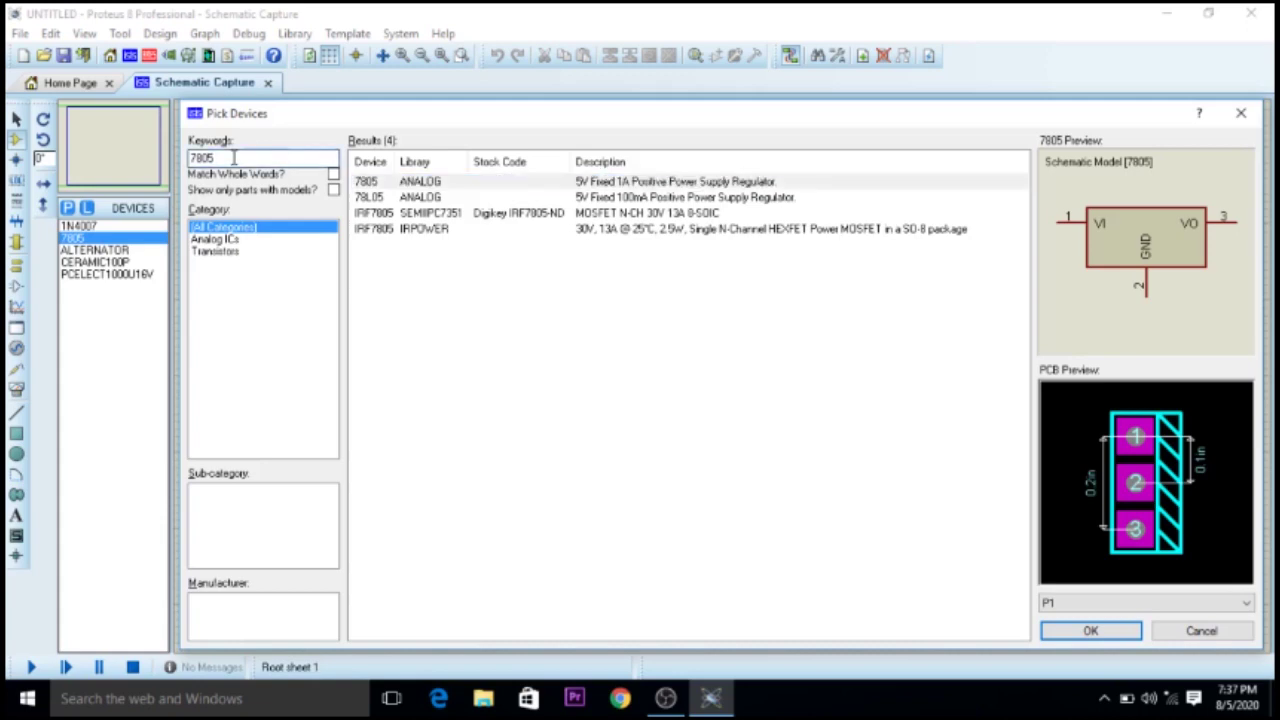
pyautogui.press('BackSpace')
pyautogui.press('BackSpace')
pyautogui.press('BackSpace')
pyautogui.press('BackSpace')
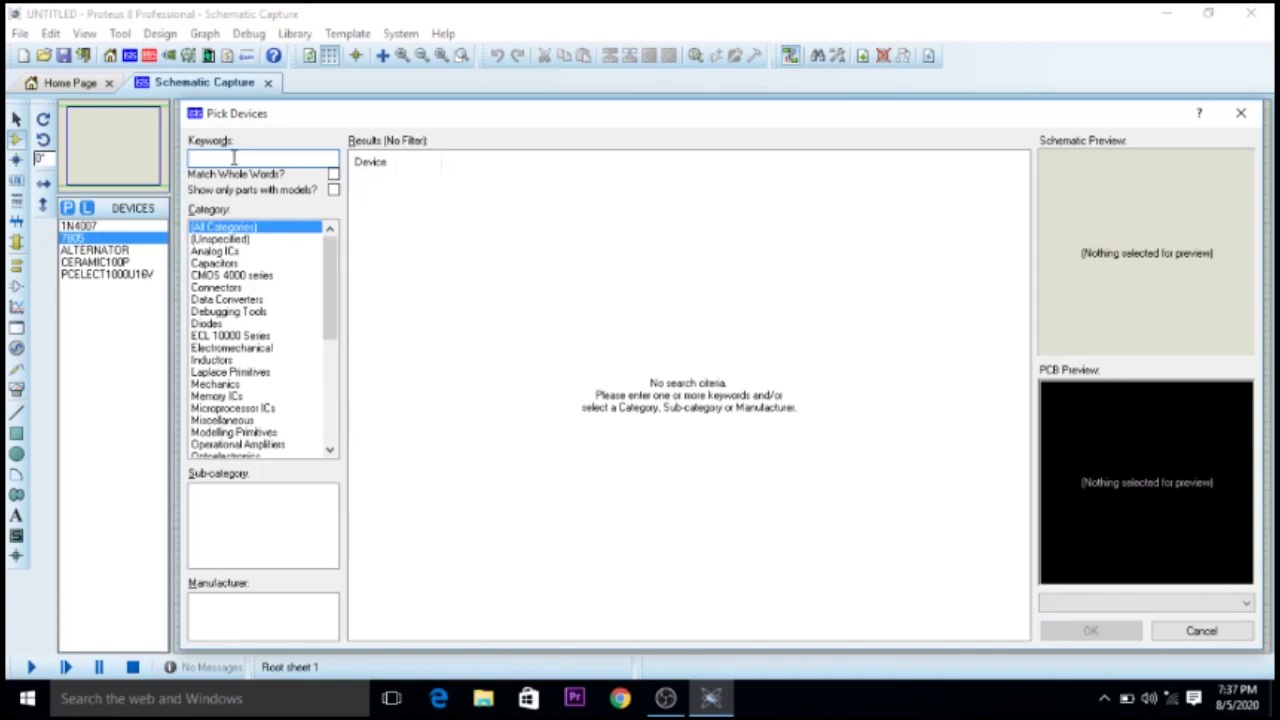
pyautogui.write('led')
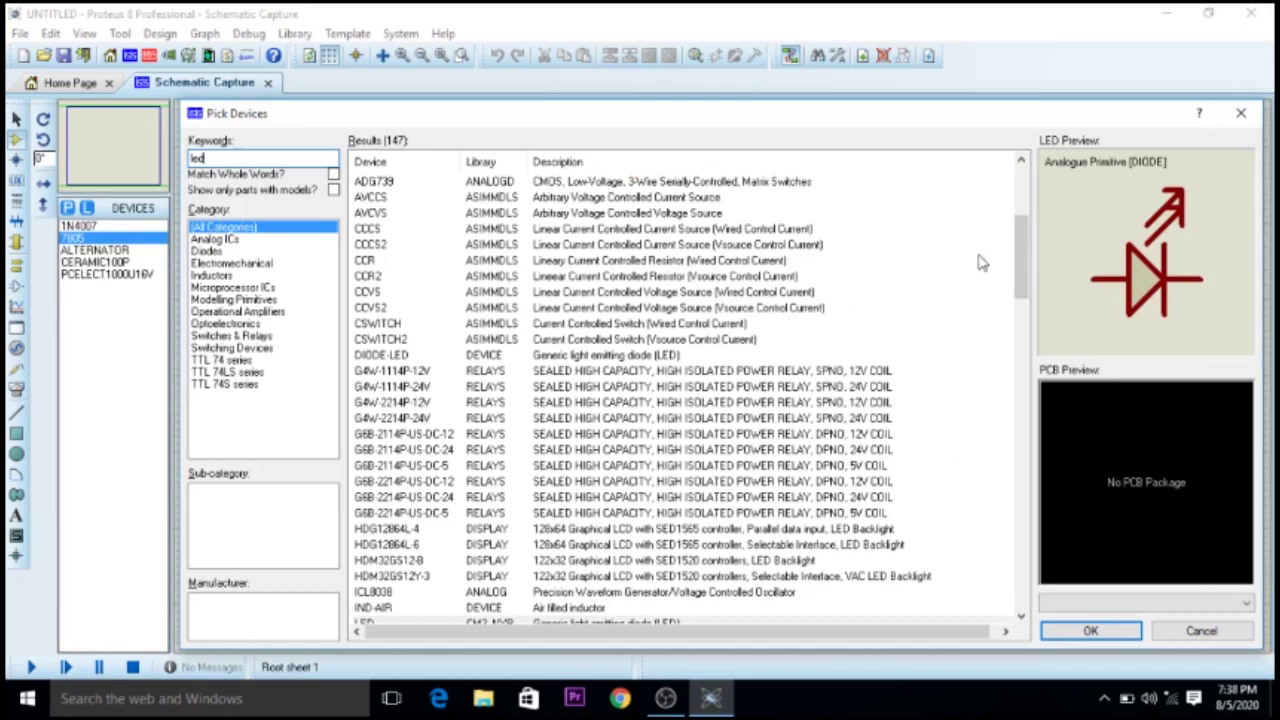
pyautogui.moveTo(1016, 278); pyautogui.dragTo(1012, 344)
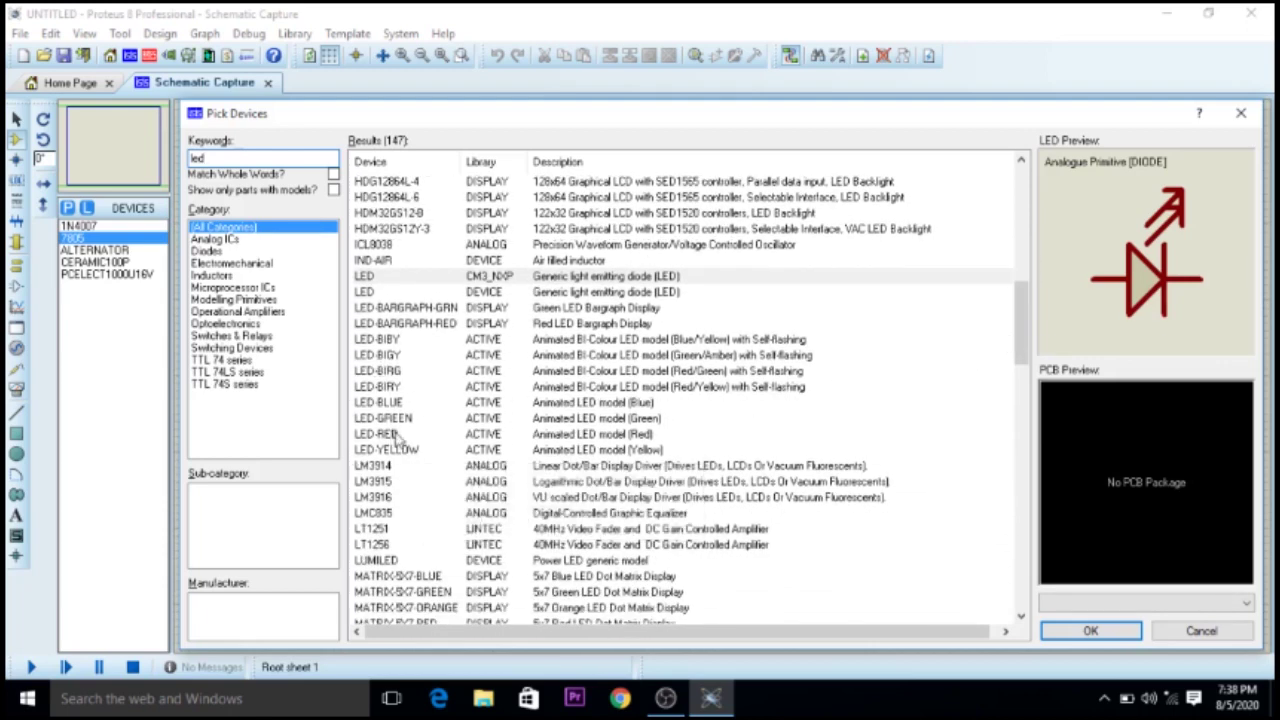
pyautogui.click(474, 420)
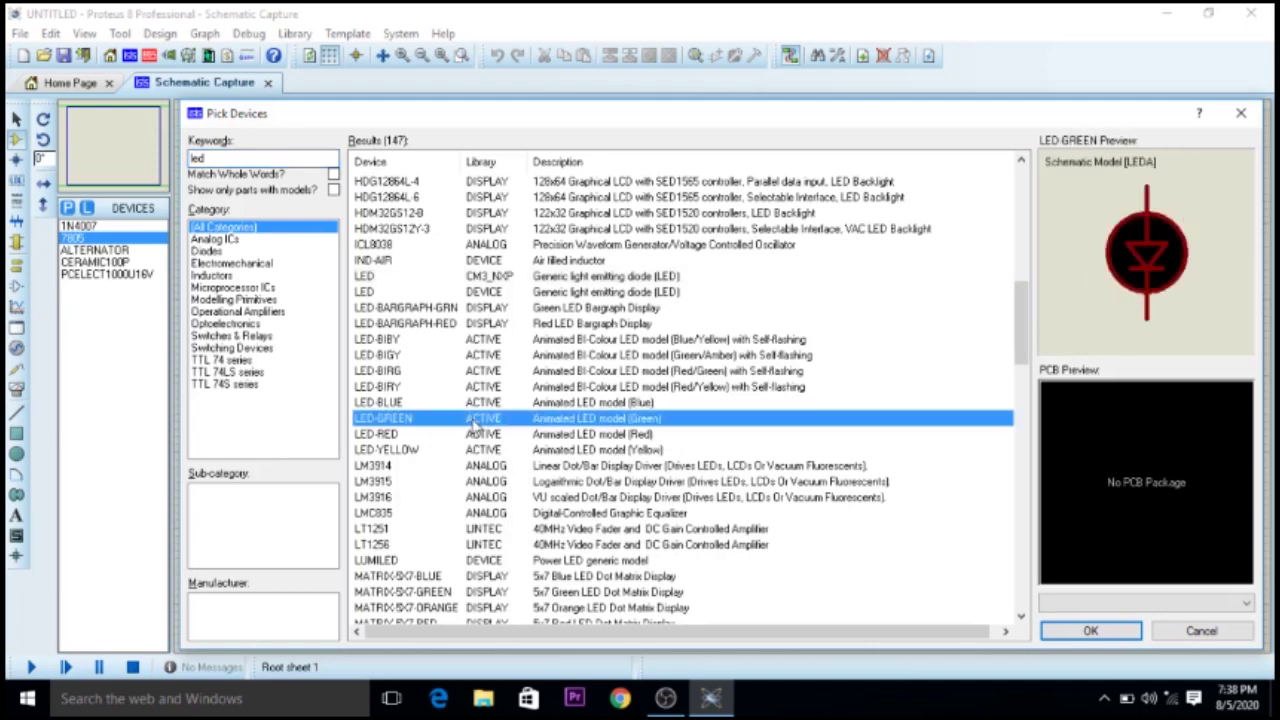
pyautogui.doubleClick(474, 420)
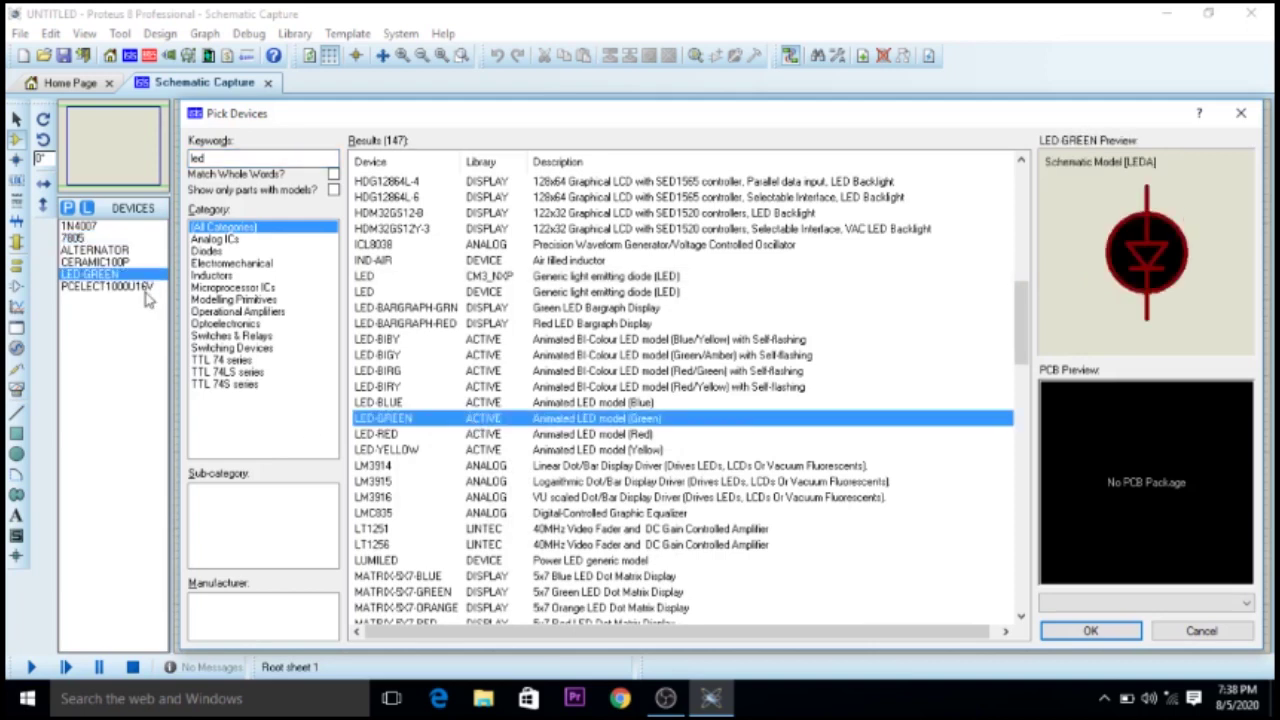
# Step: Search for "resistor", filter to Generic in the Resistors category, and add the RES generic resistor symbol to the device list
pyautogui.click(227, 160)
pyautogui.press('BackSpace')
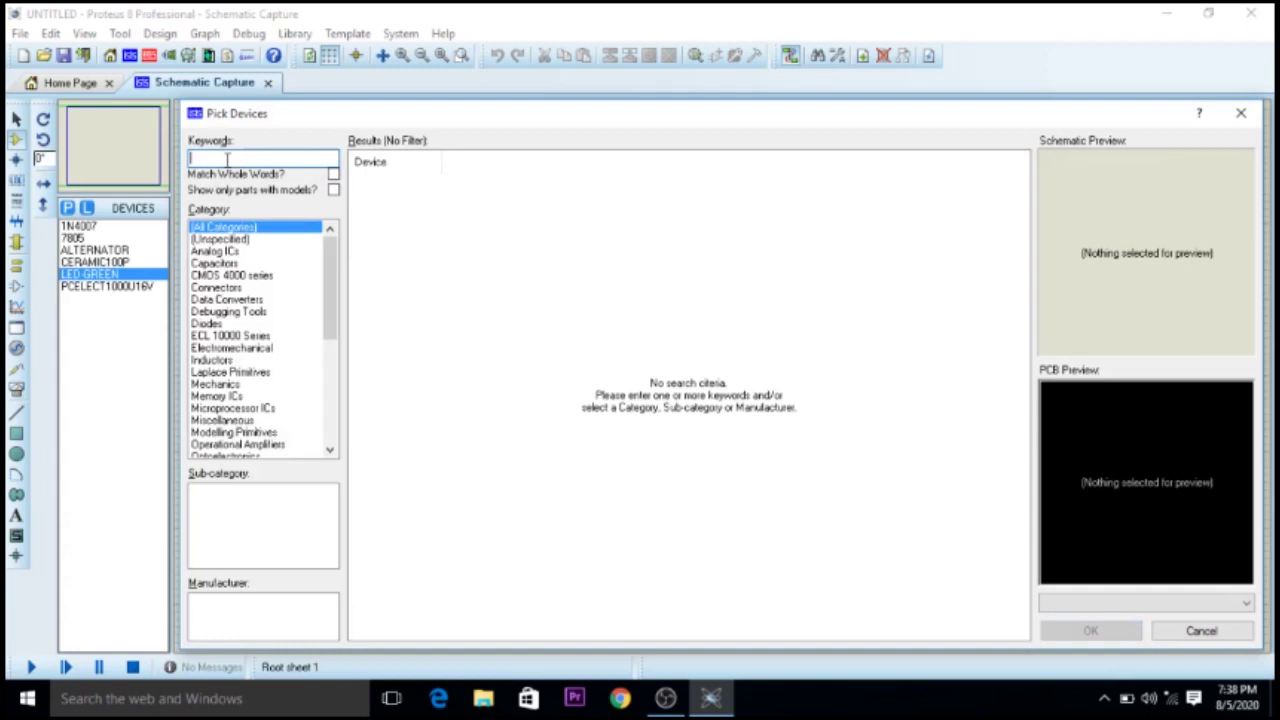
pyautogui.write('resist')
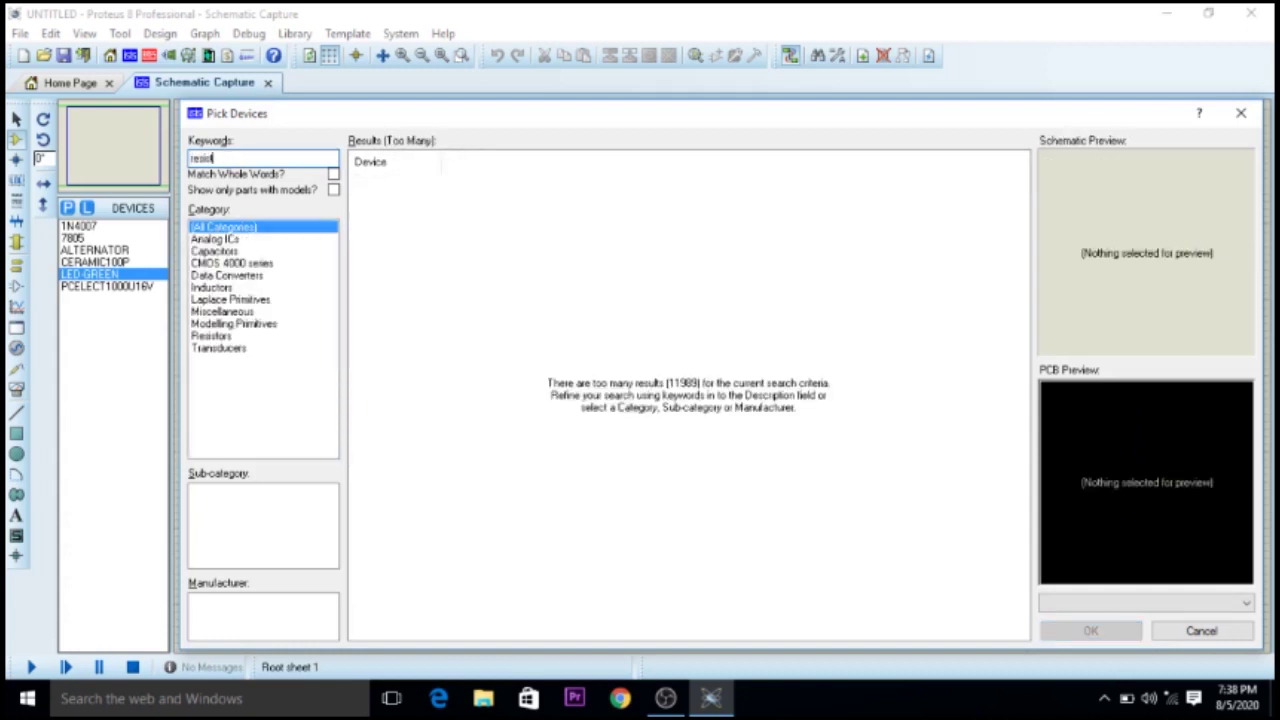
pyautogui.write('or')
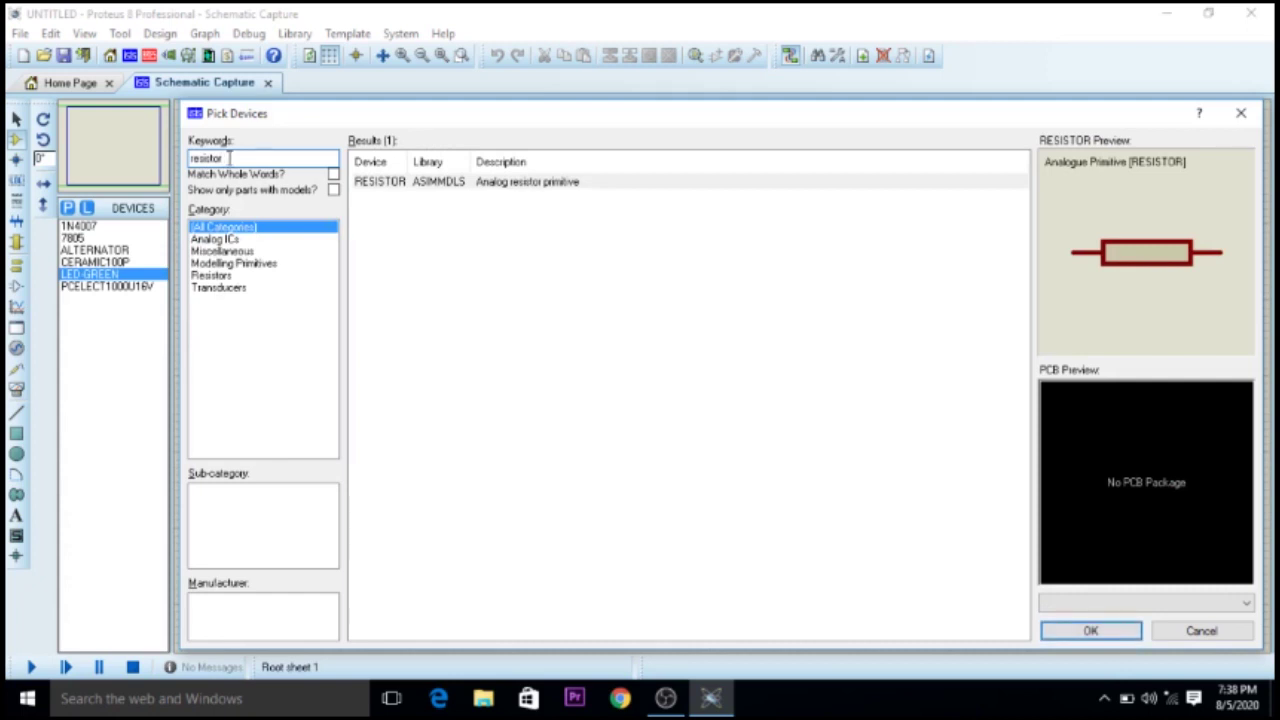
pyautogui.click(232, 278)
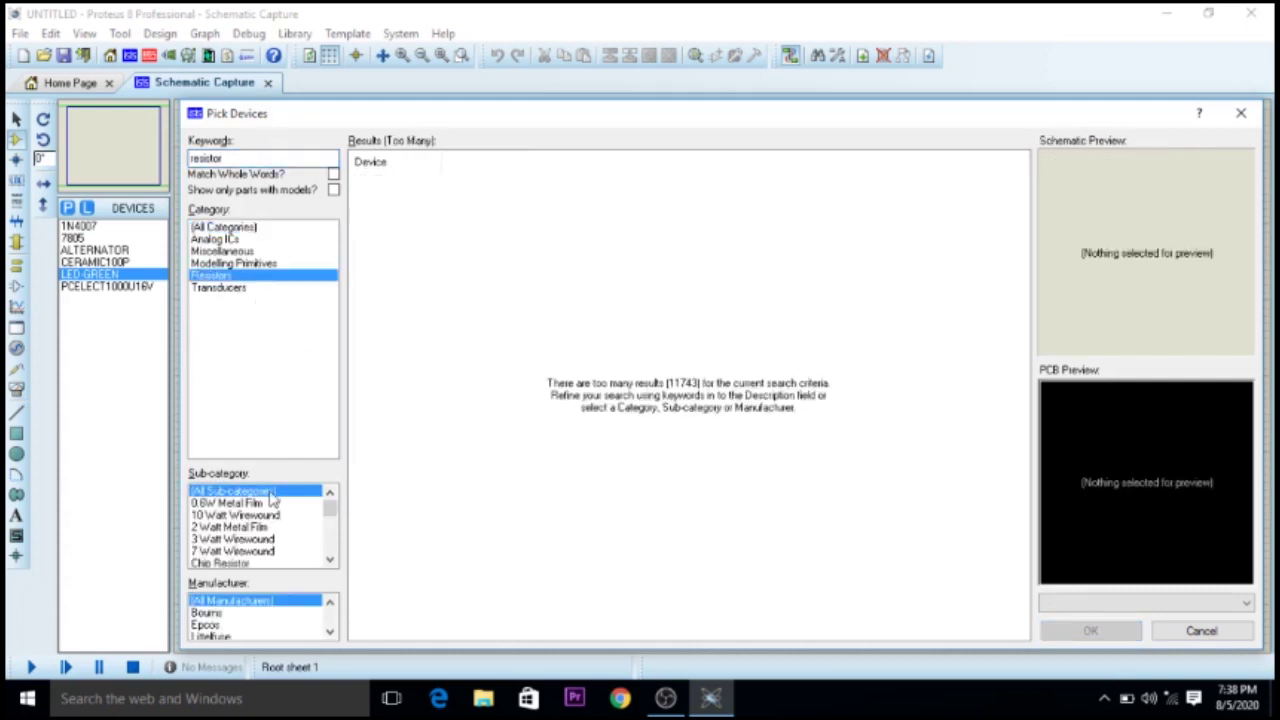
pyautogui.moveTo(329, 512); pyautogui.dragTo(330, 541)
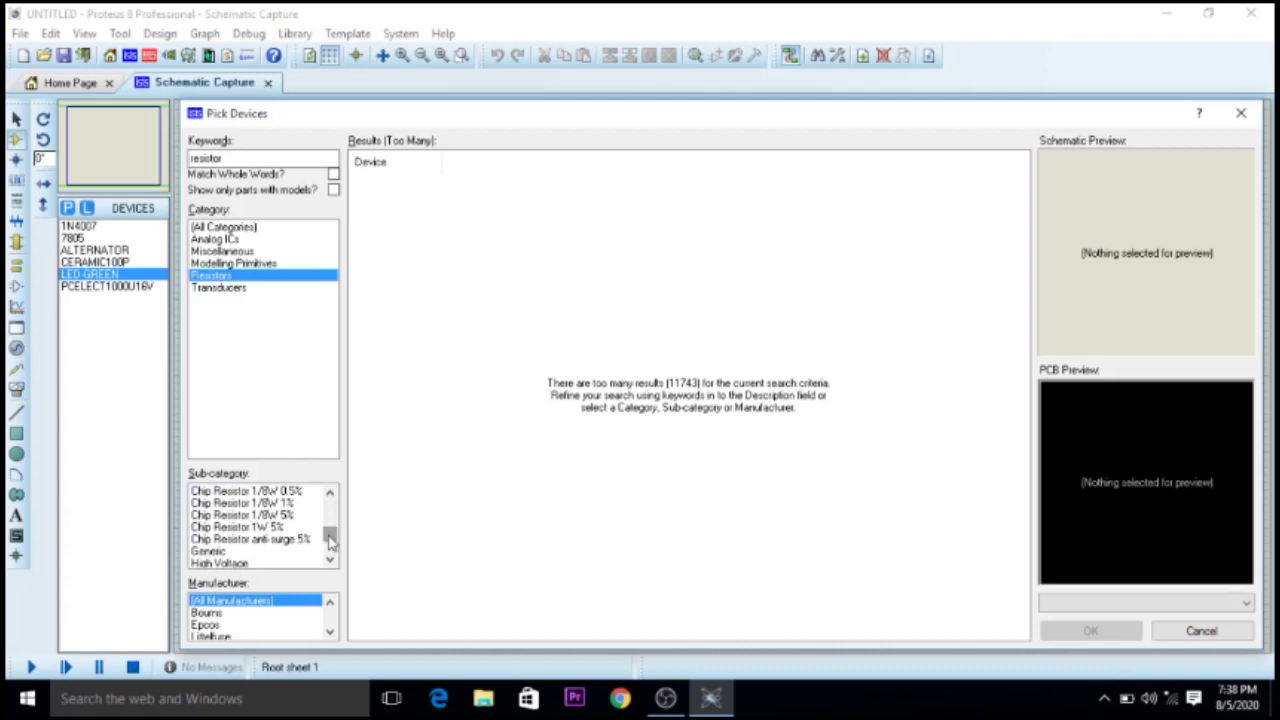
pyautogui.click(225, 552)
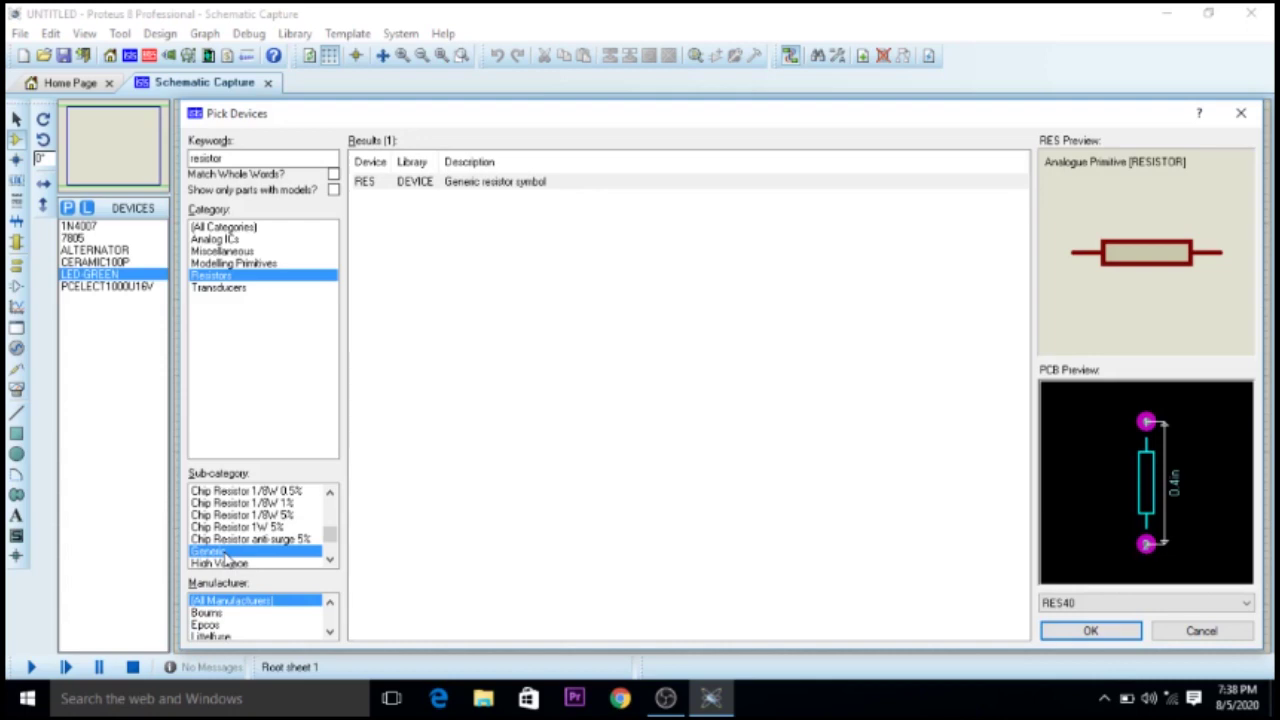
pyautogui.click(486, 186)
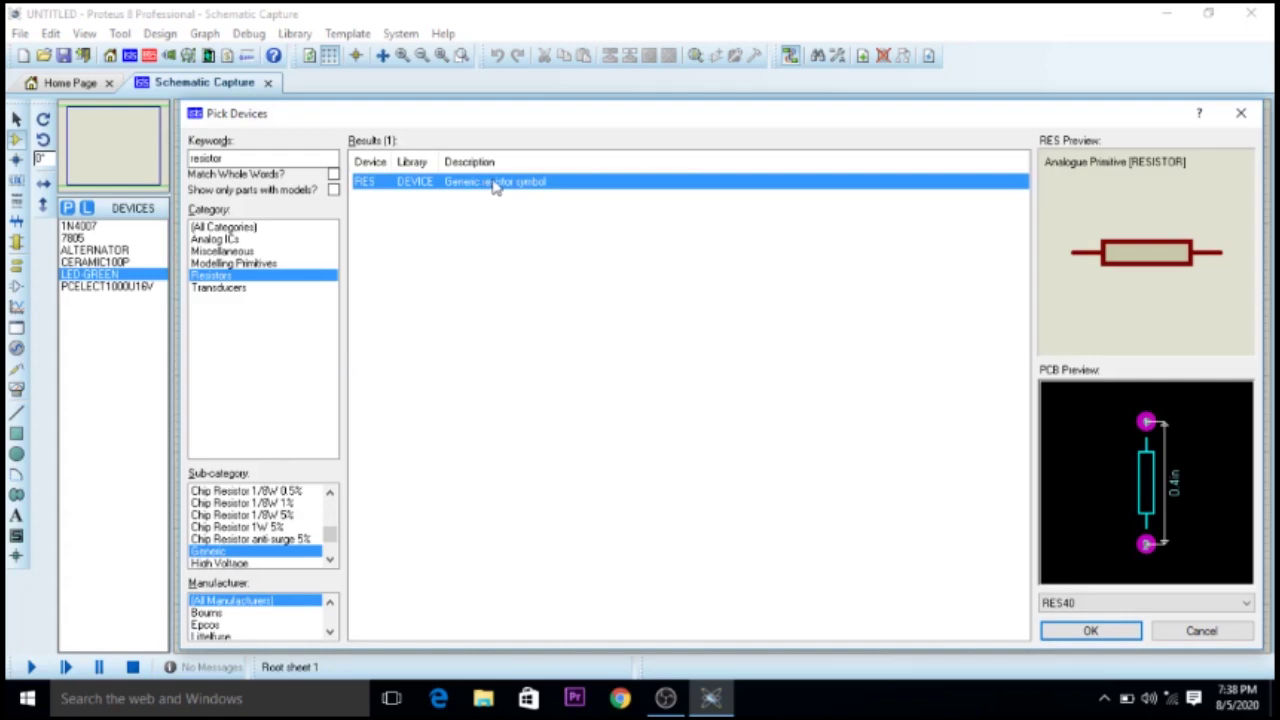
pyautogui.doubleClick(519, 186)
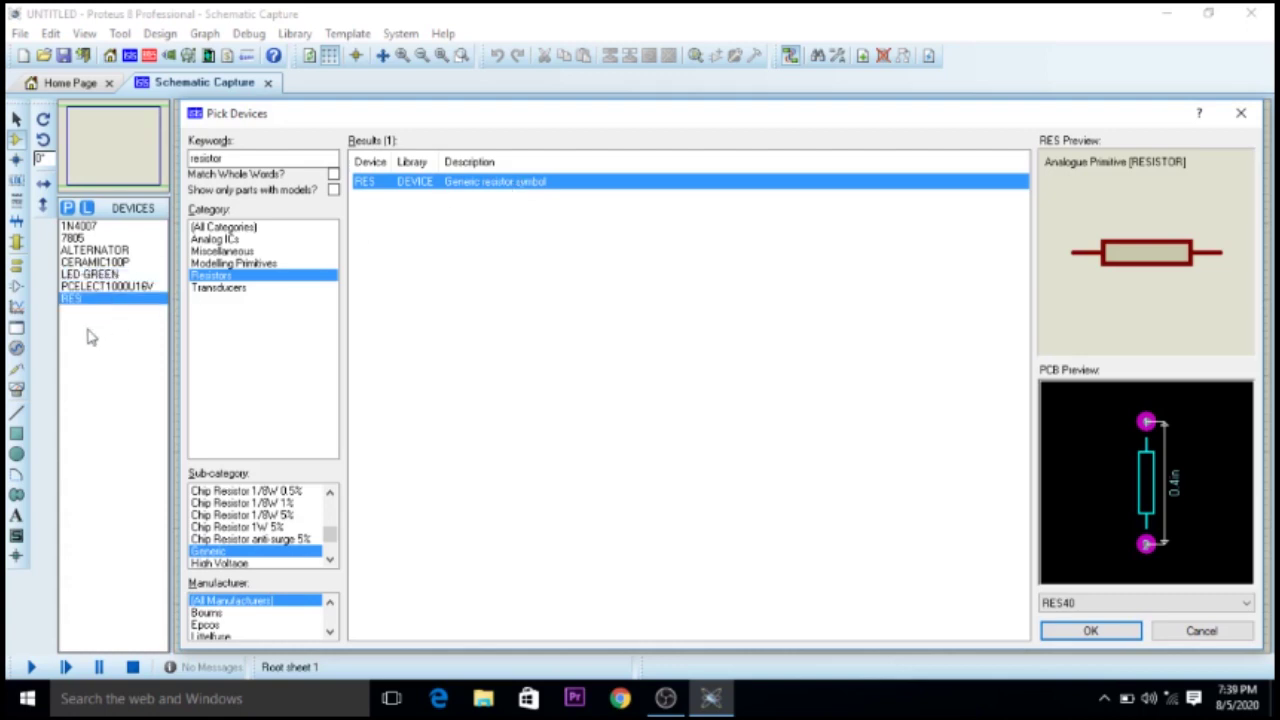
# Step: Clear the device search keyword and close the device picker
pyautogui.click(230, 159)
pyautogui.press('BackSpace')
pyautogui.press('BackSpace')
pyautogui.press('BackSpace')
pyautogui.press('BackSpace')
pyautogui.press('BackSpace')
pyautogui.press('BackSpace')
pyautogui.press('BackSpace')
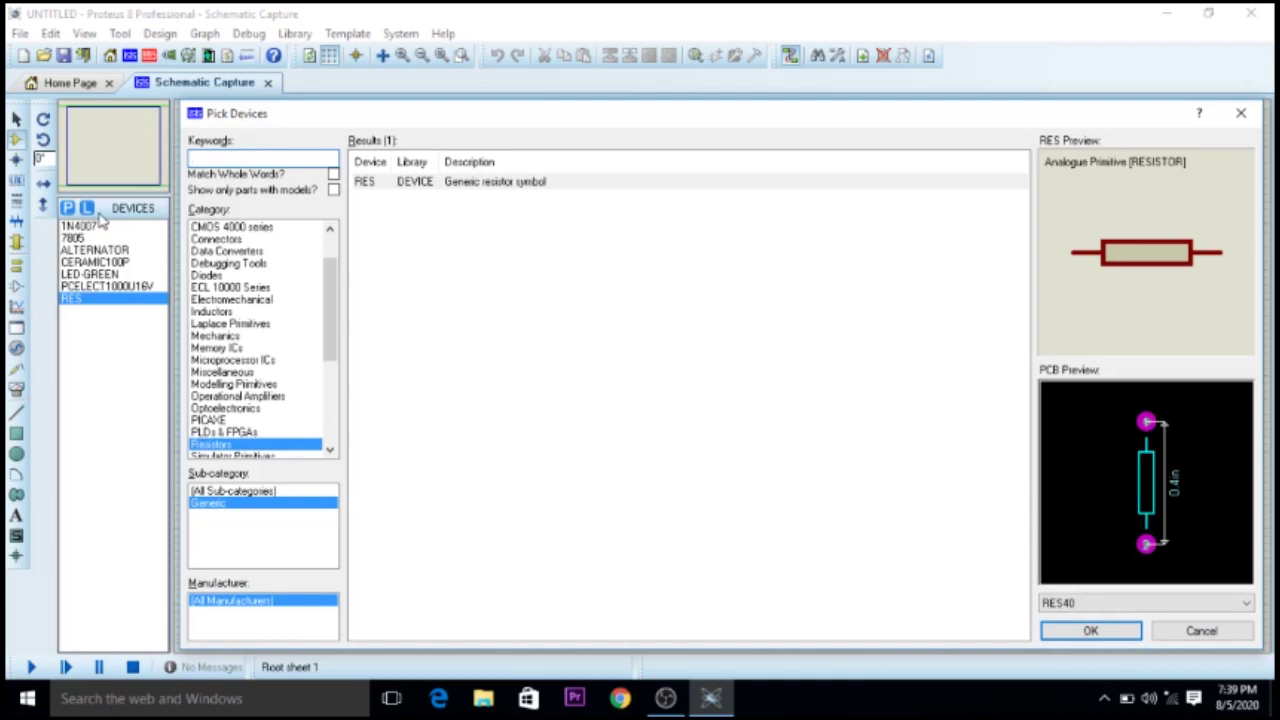
pyautogui.click(1242, 114)
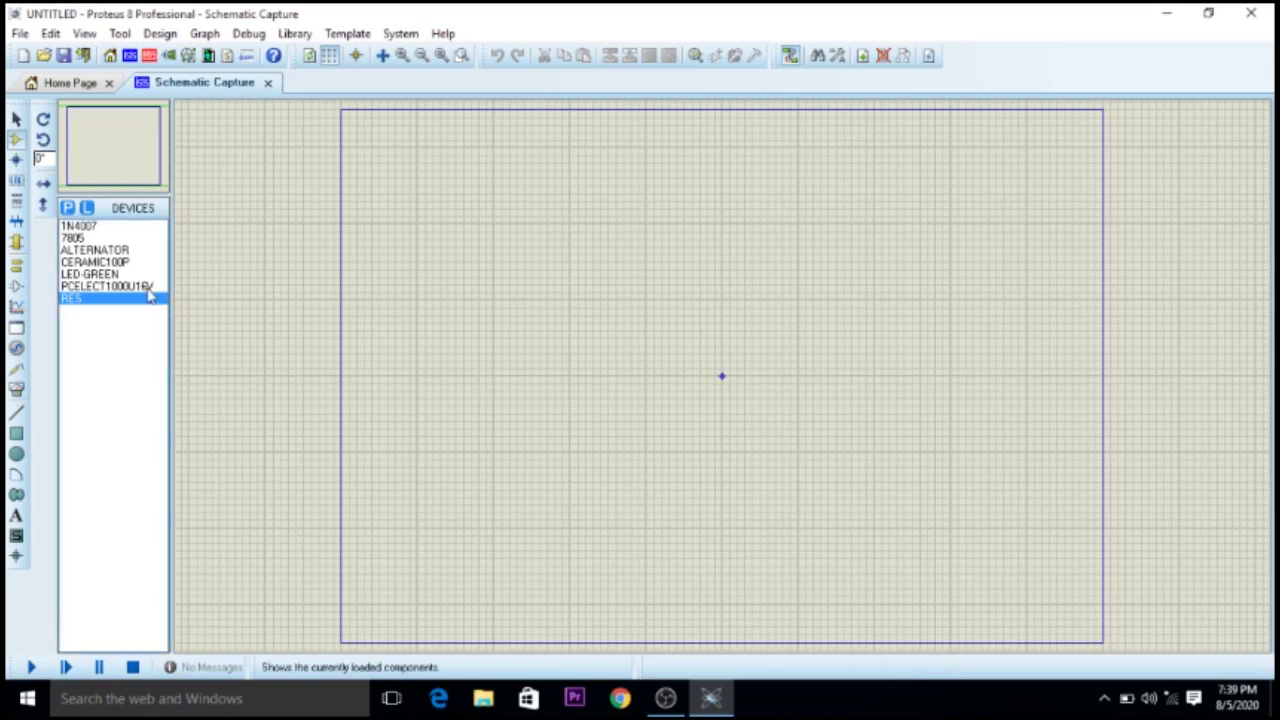
# Step: Place the ALTERNATOR in the upper-left area of the schematic sheet
pyautogui.click(97, 250)
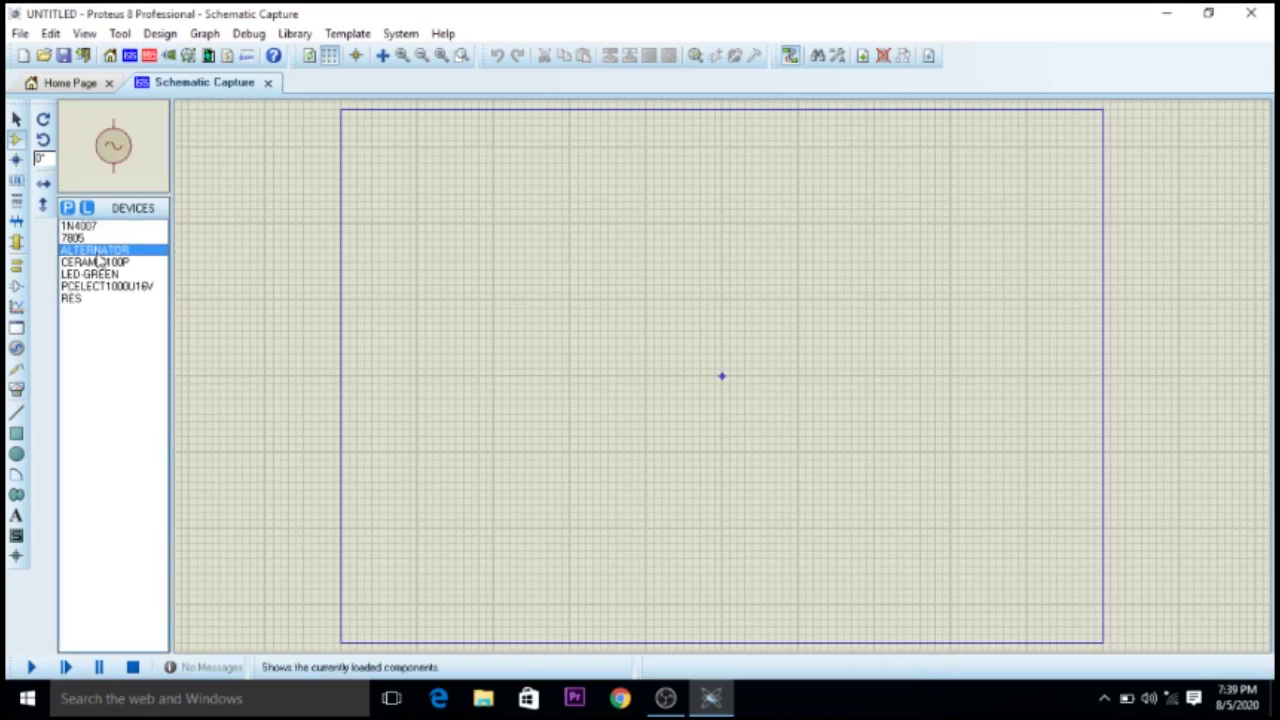
pyautogui.click(502, 290)
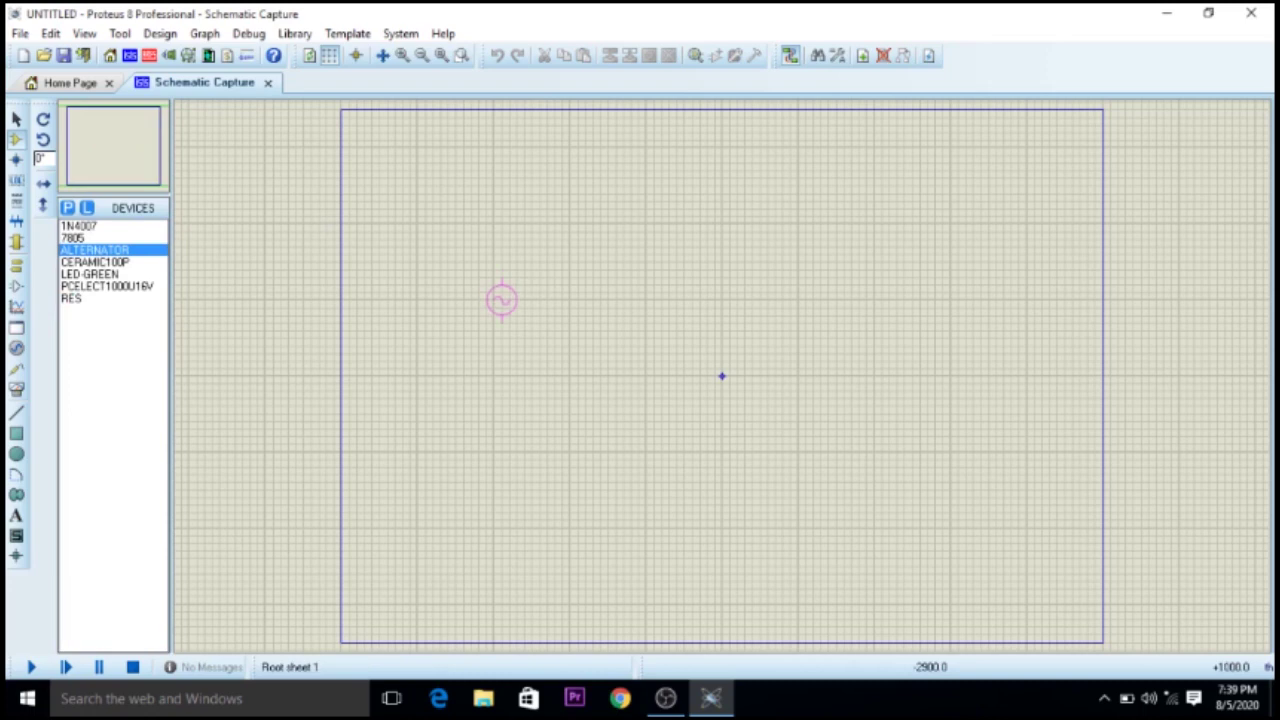
pyautogui.click(502, 300)
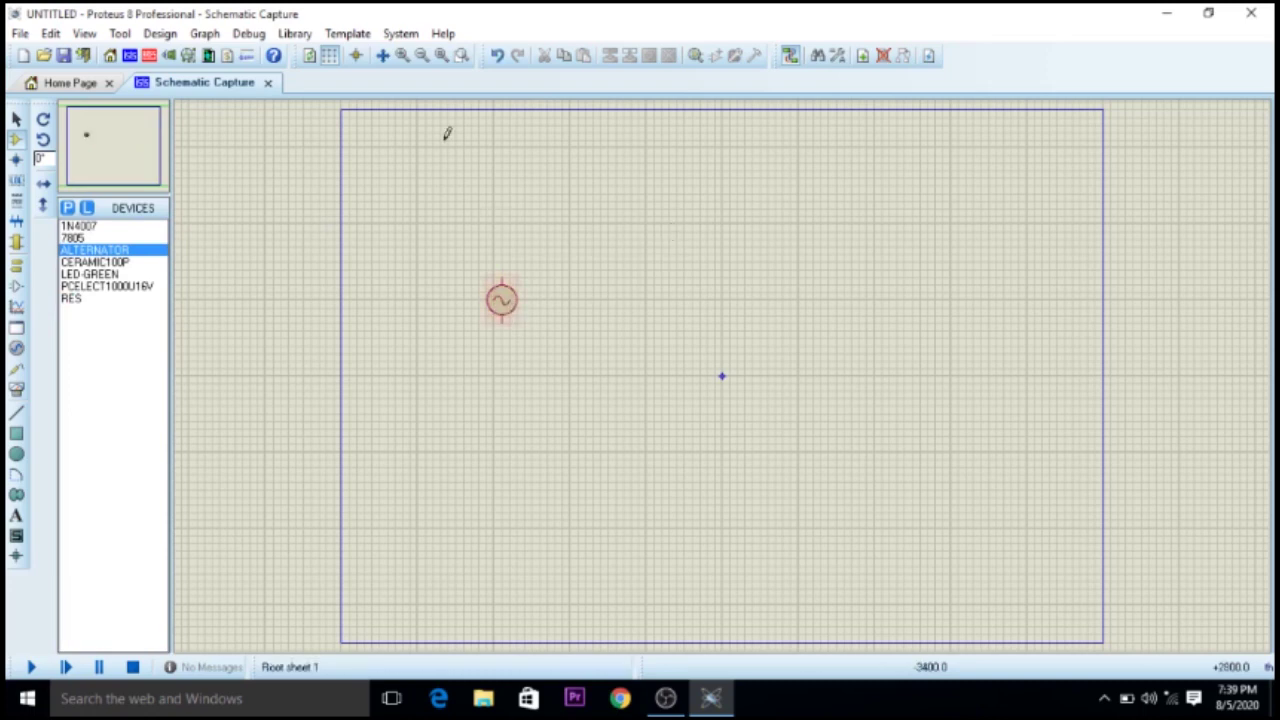
# Step: Place four 1N4007 diodes to the right of the alternator, arranged in two rows of two
pyautogui.click(401, 56)
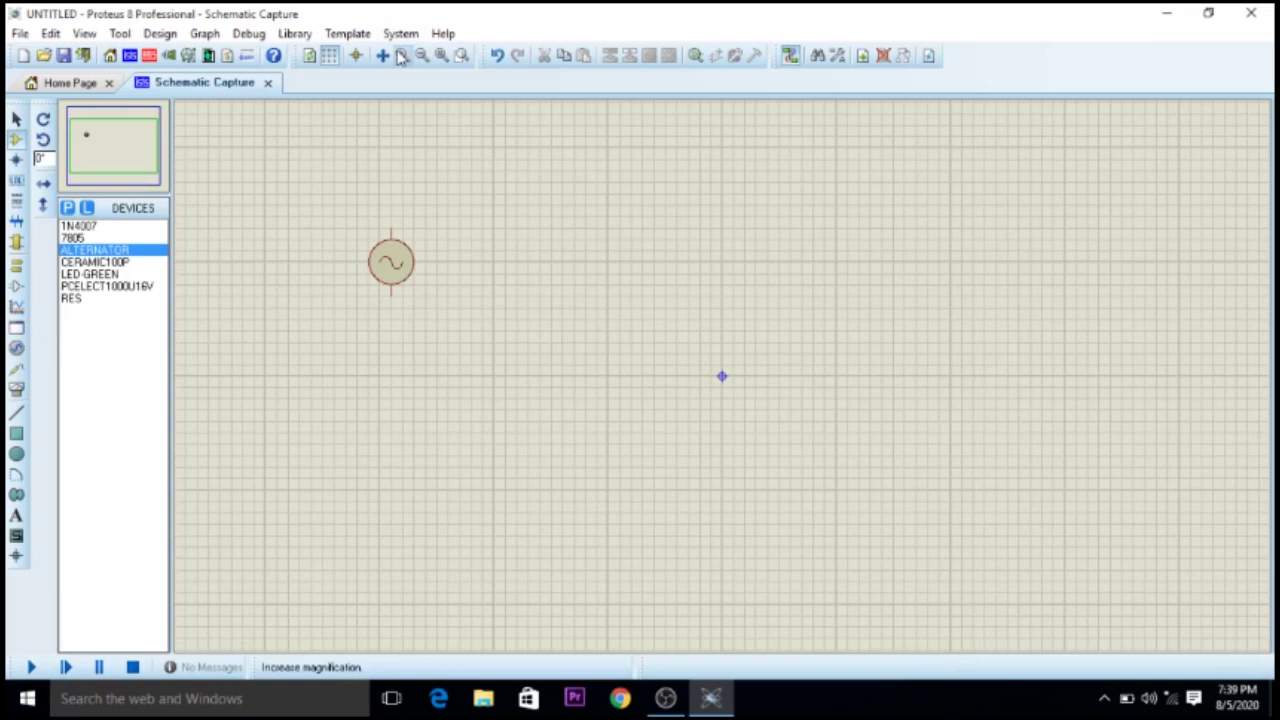
pyautogui.click(124, 124)
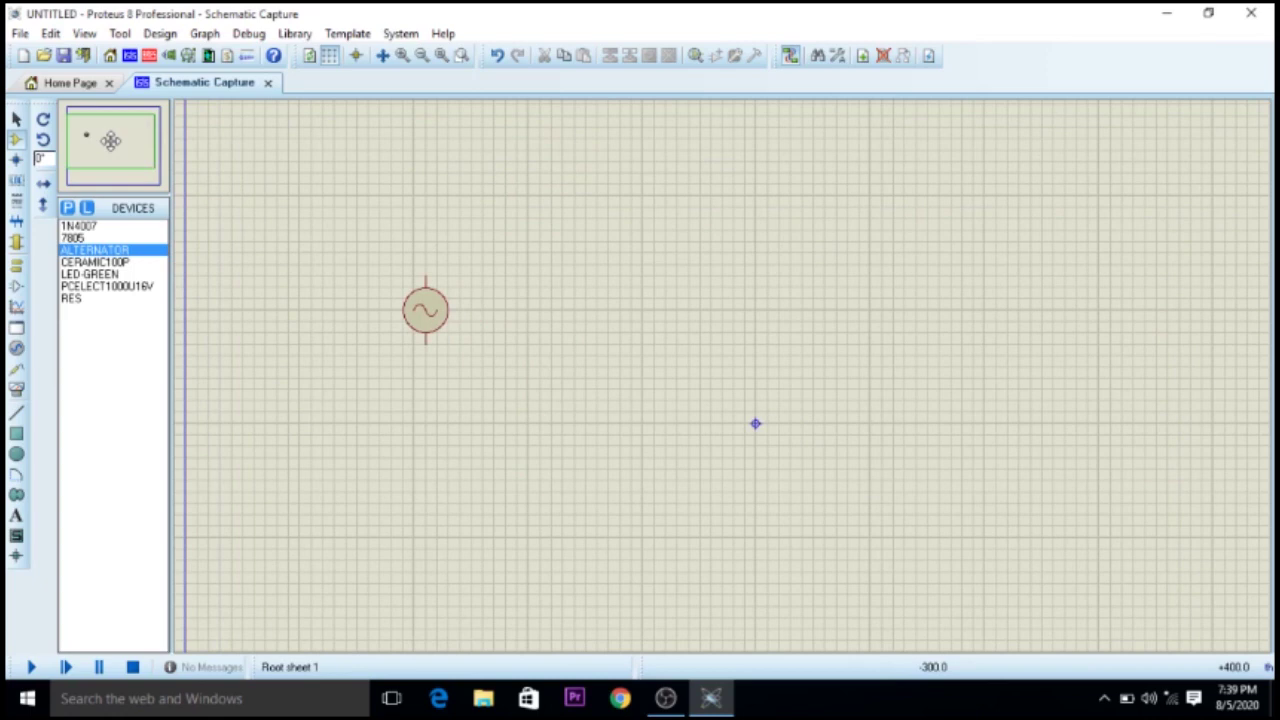
pyautogui.click(113, 146)
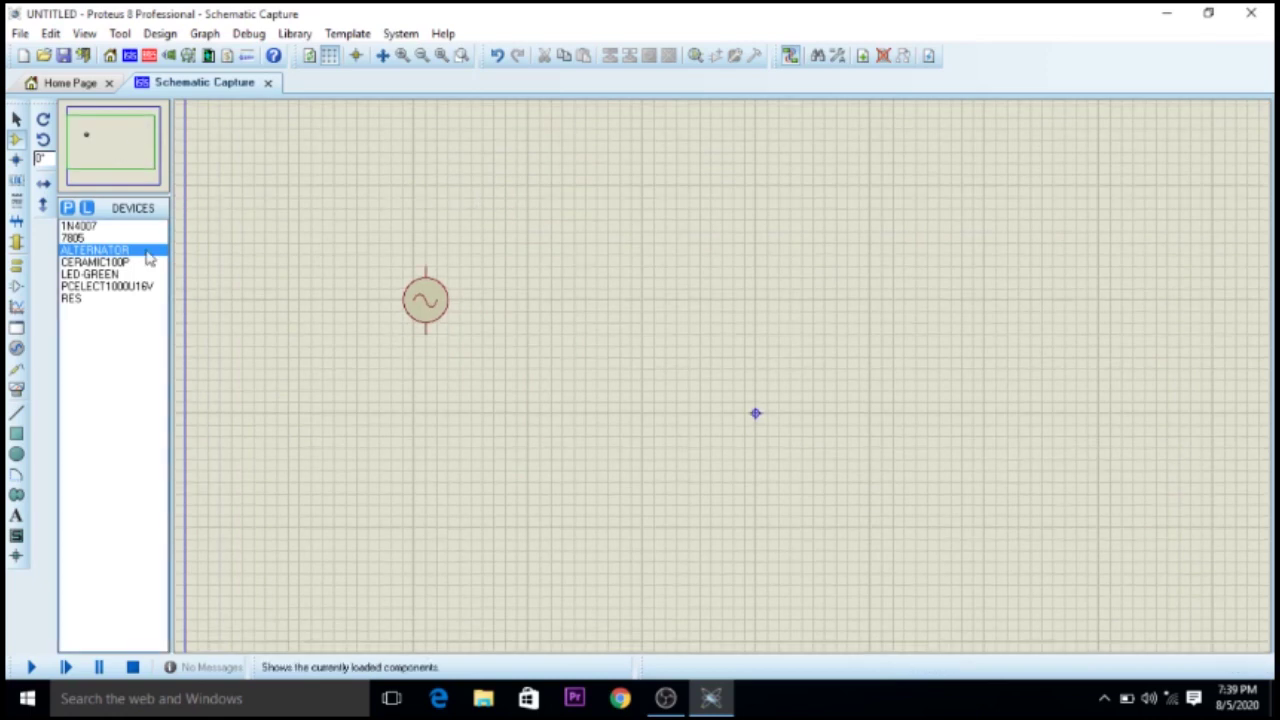
pyautogui.click(100, 229)
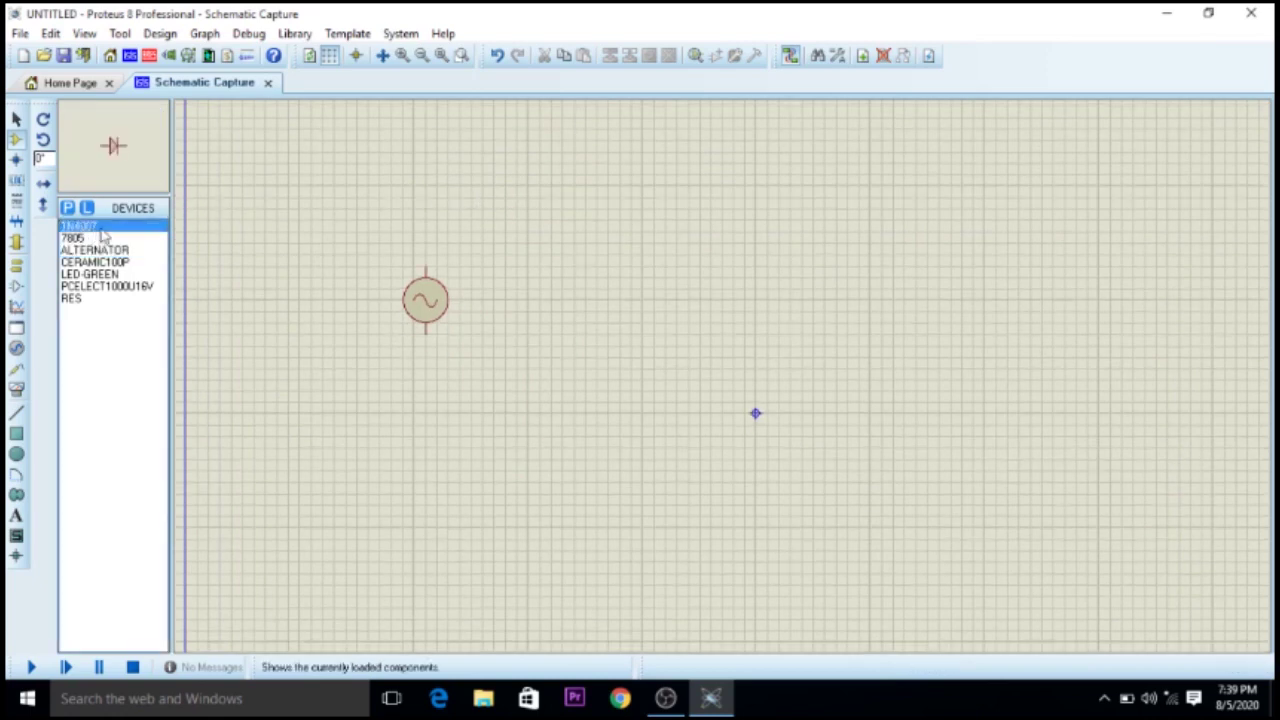
pyautogui.click(572, 258)
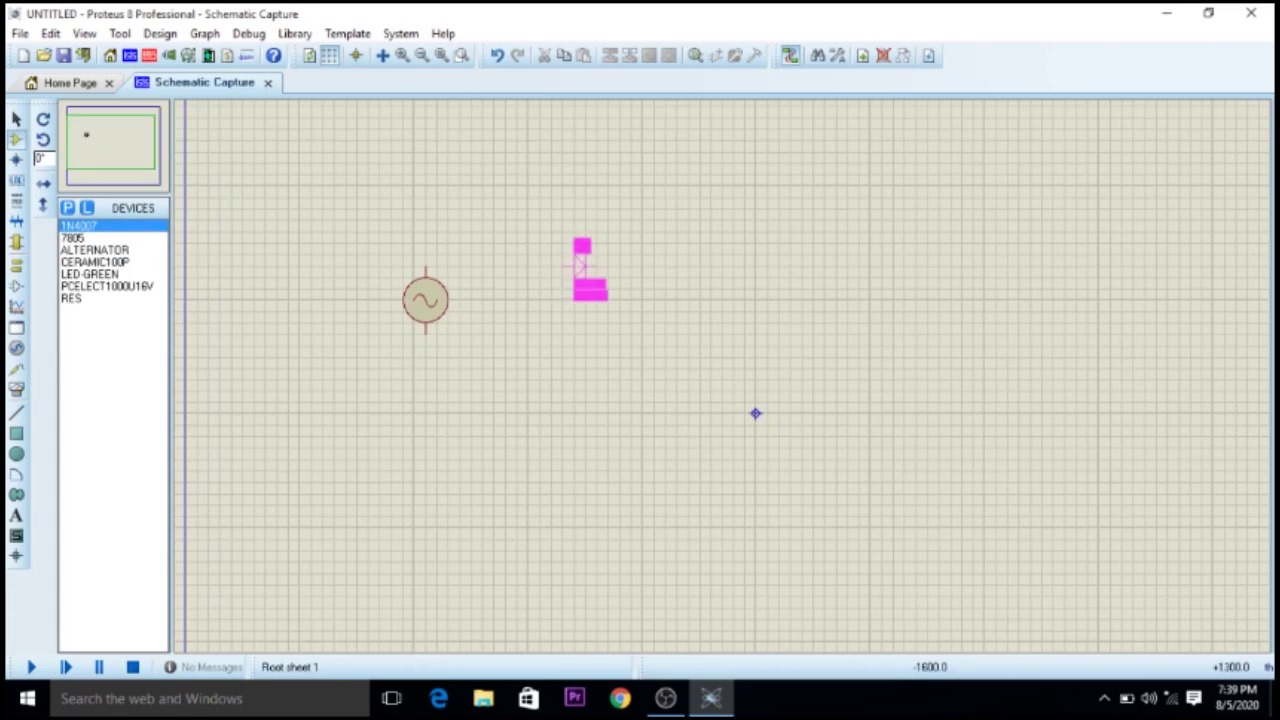
pyautogui.click(571, 256)
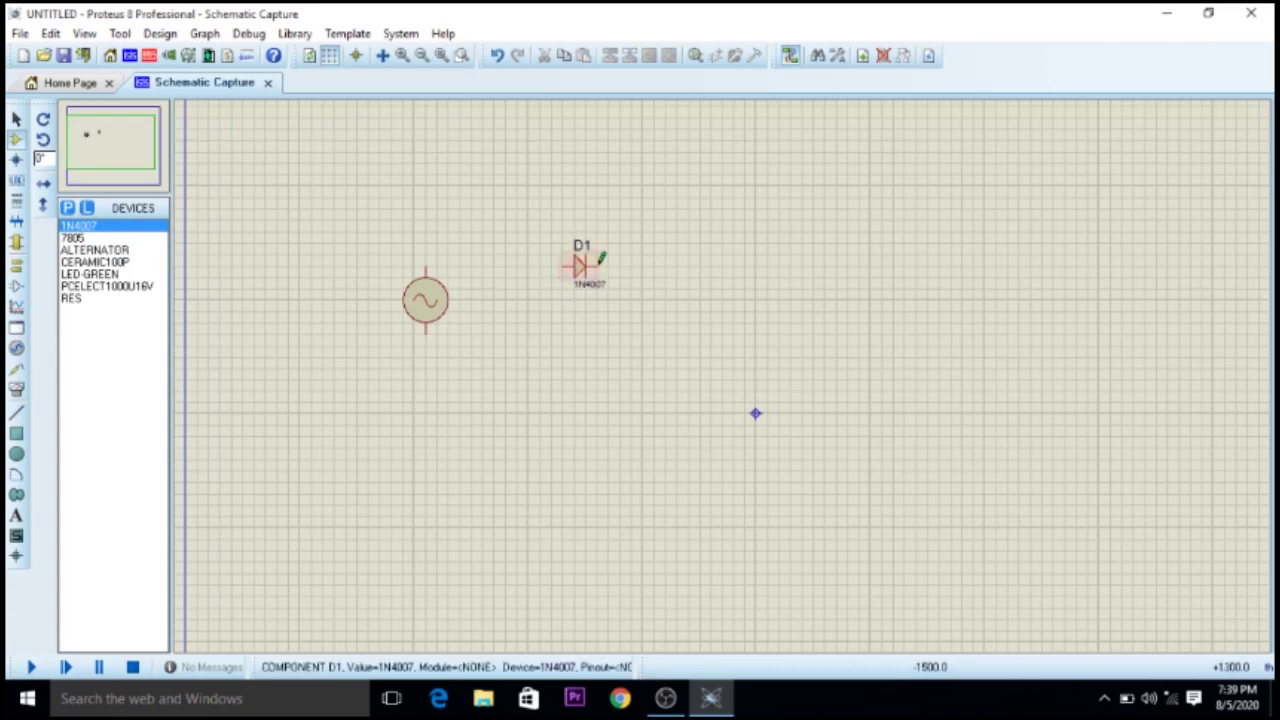
pyautogui.click(676, 261)
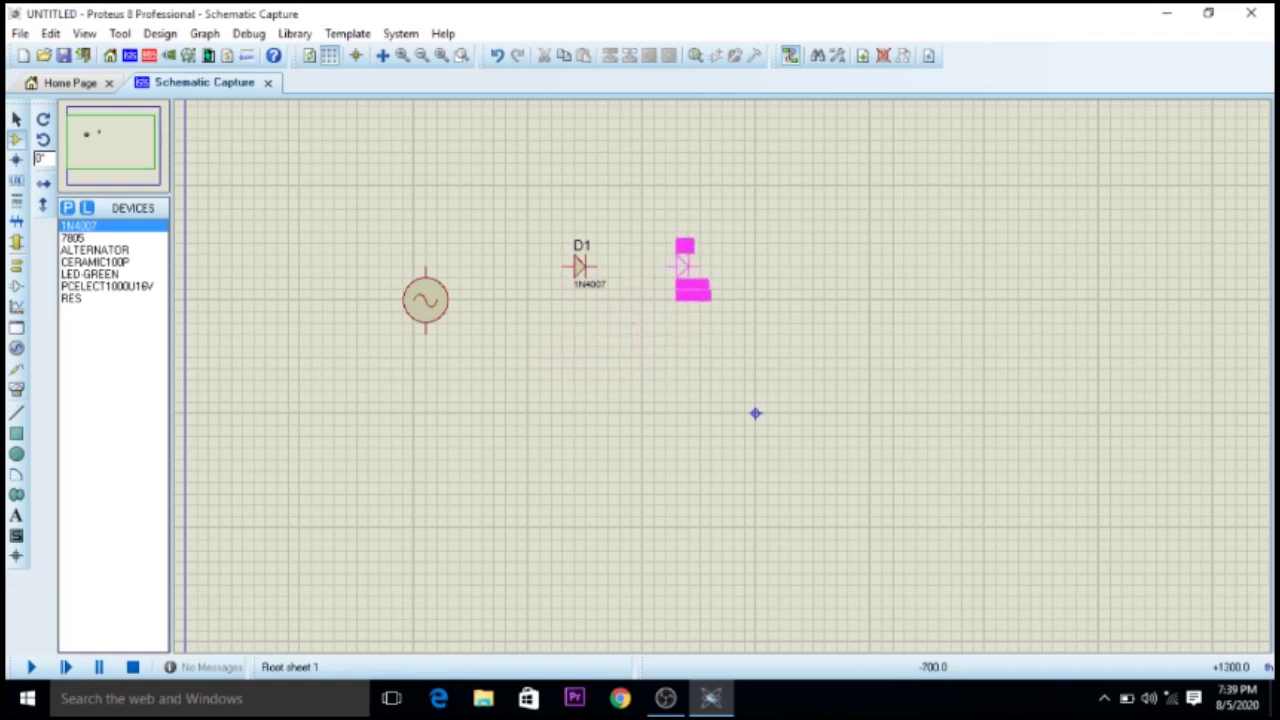
pyautogui.click(680, 263)
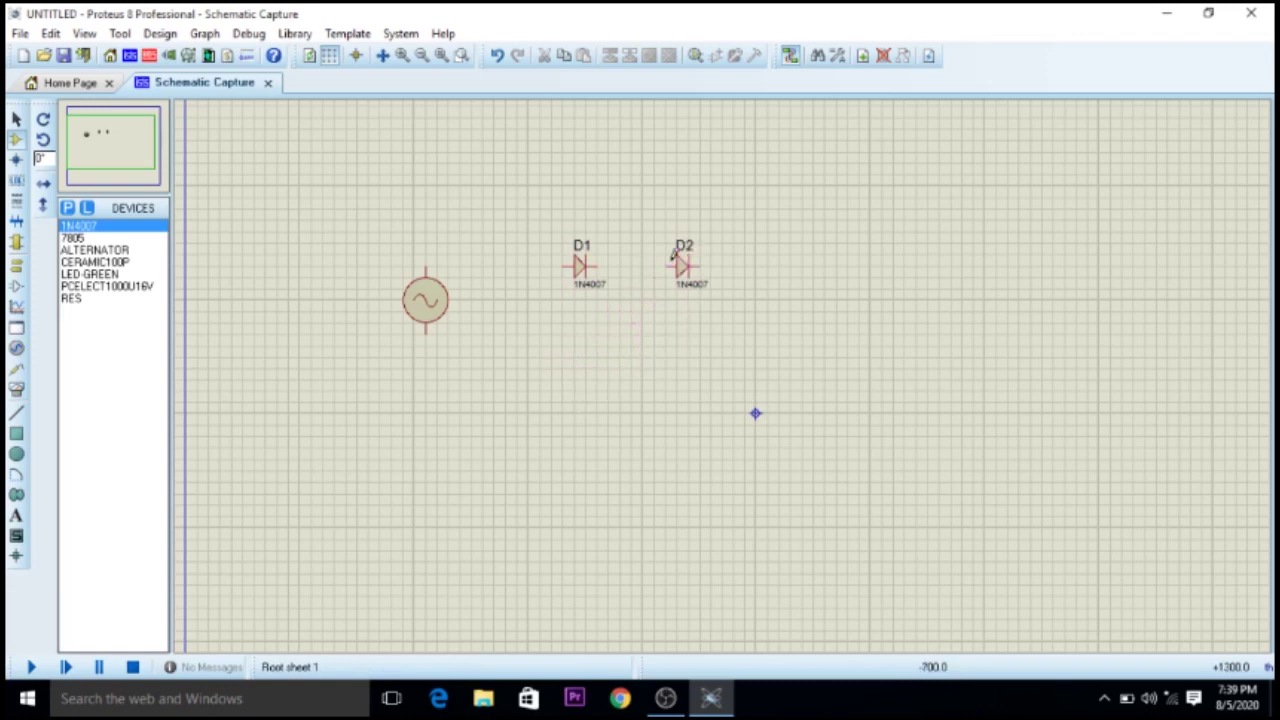
pyautogui.click(589, 343)
pyautogui.click(579, 343)
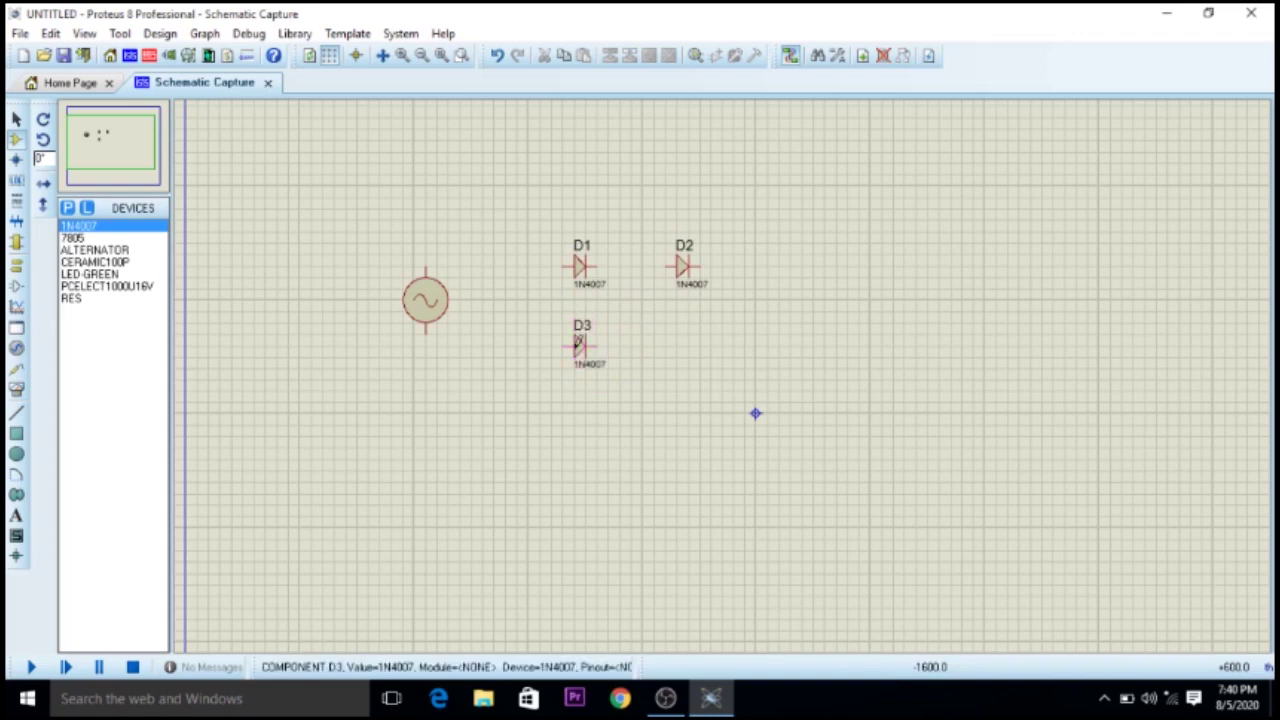
pyautogui.click(694, 343)
pyautogui.click(694, 345)
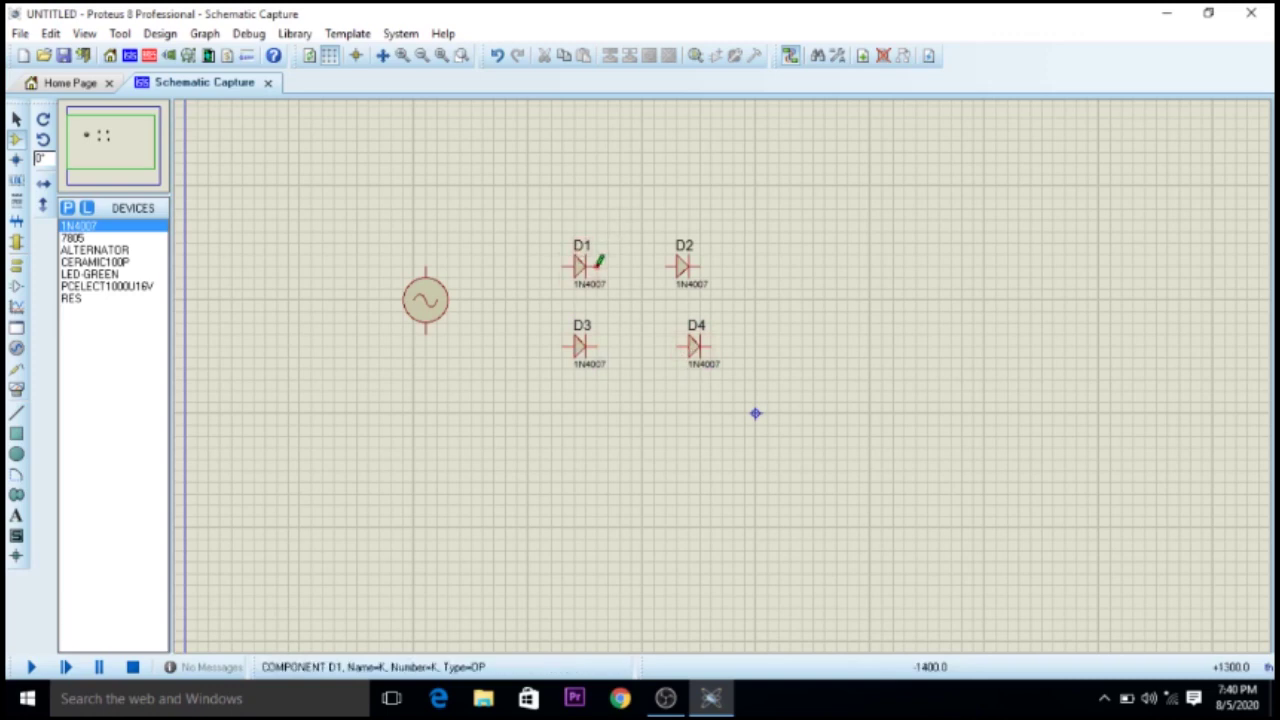
# Step: Wire D1 to D2 and D3 to D4 in series, then join both rows' cathode ends and both rows' anode ends
pyautogui.click(598, 265)
pyautogui.click(667, 265)
pyautogui.click(598, 345)
pyautogui.click(675, 345)
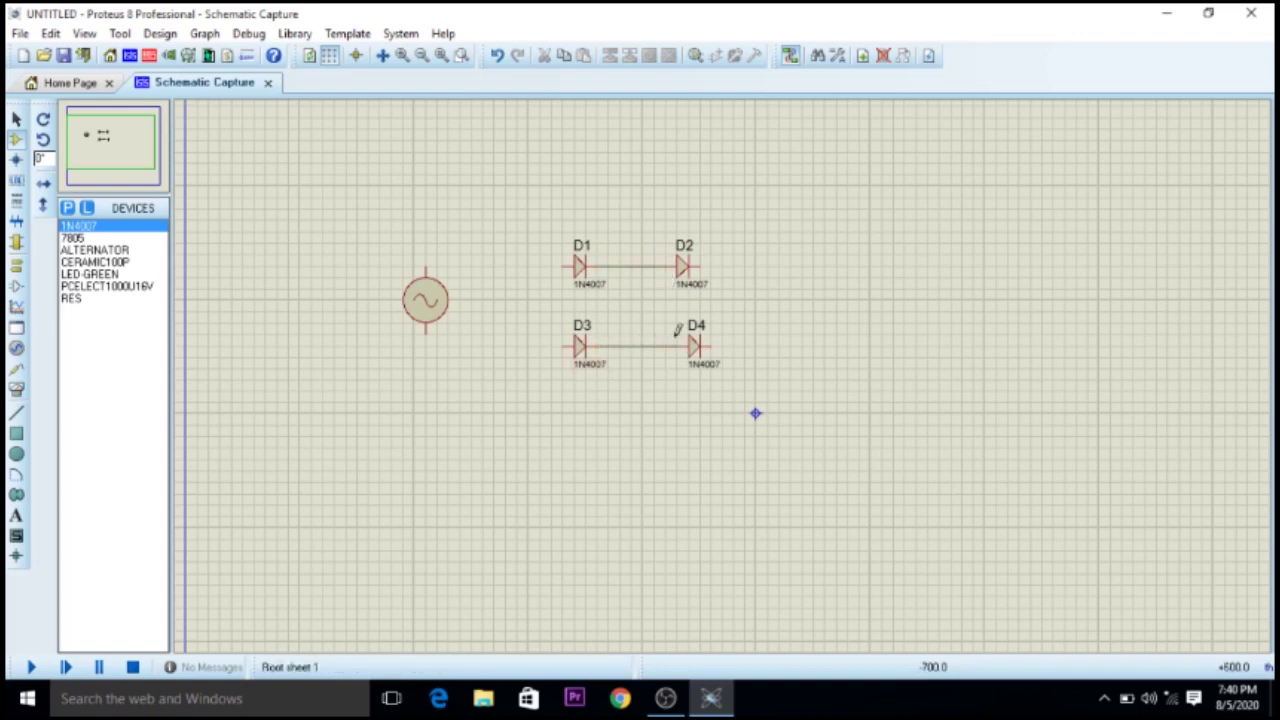
pyautogui.click(701, 264)
pyautogui.click(711, 346)
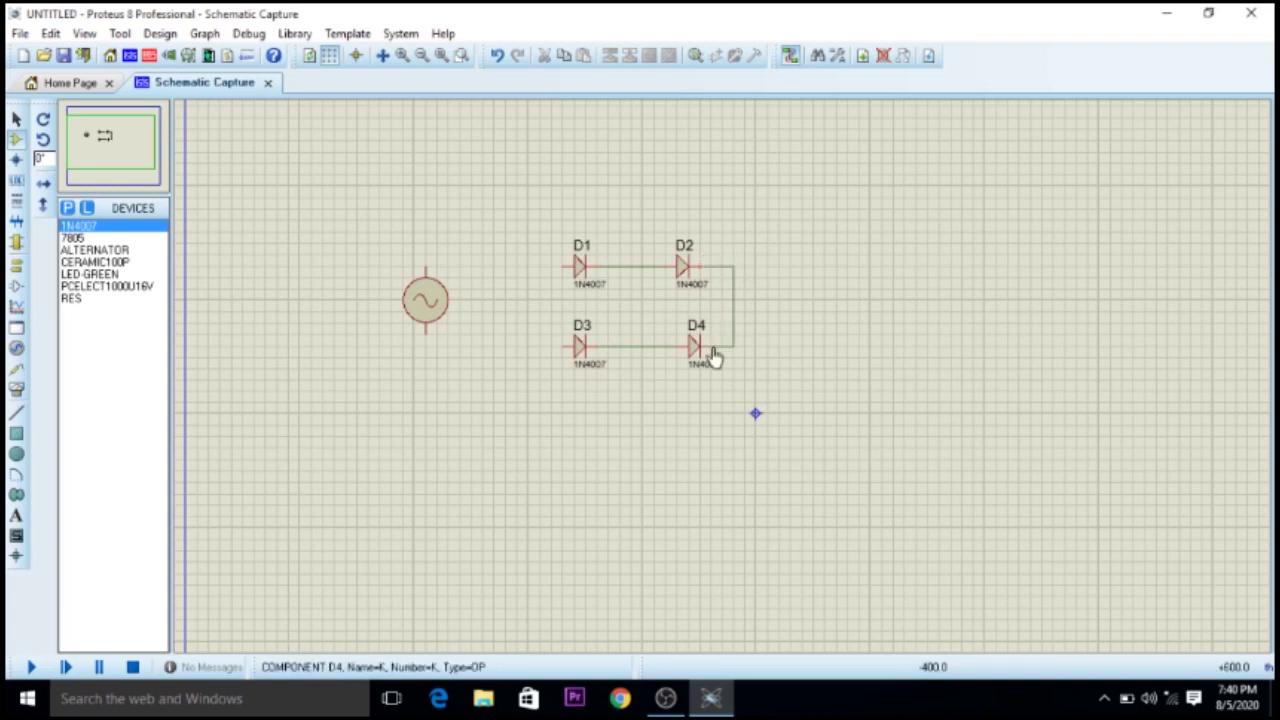
pyautogui.click(563, 265)
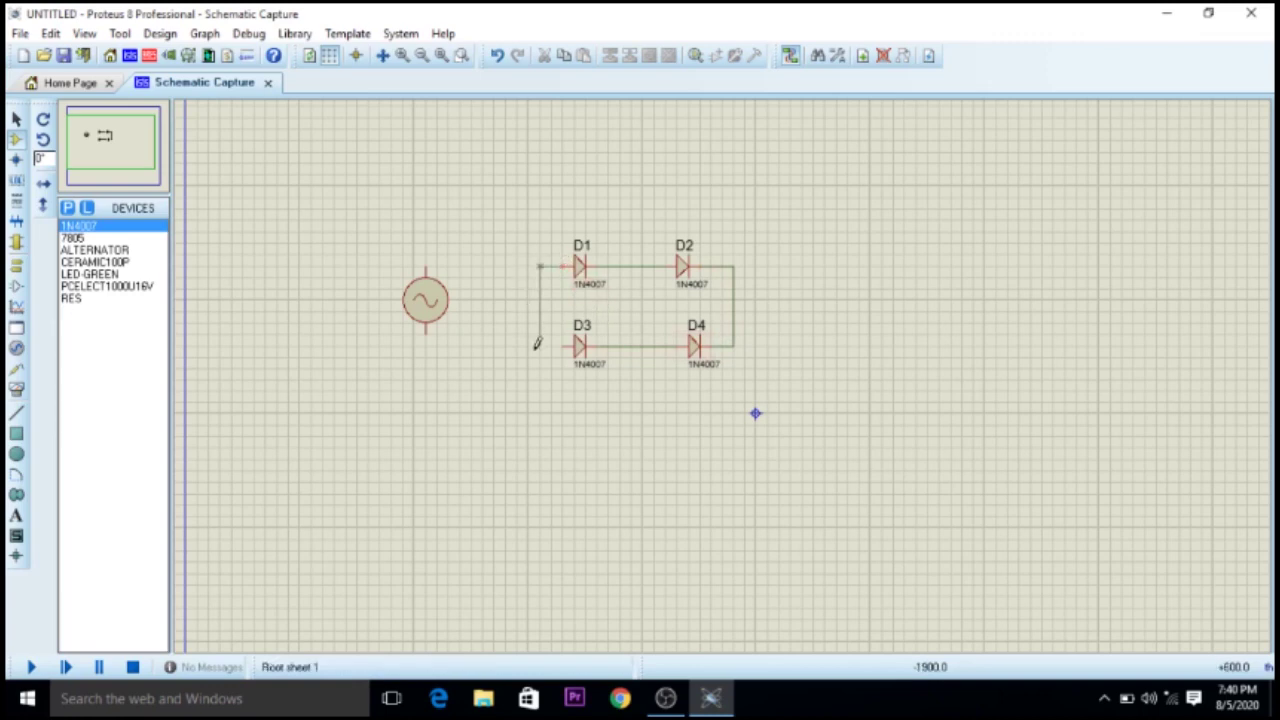
pyautogui.click(566, 346)
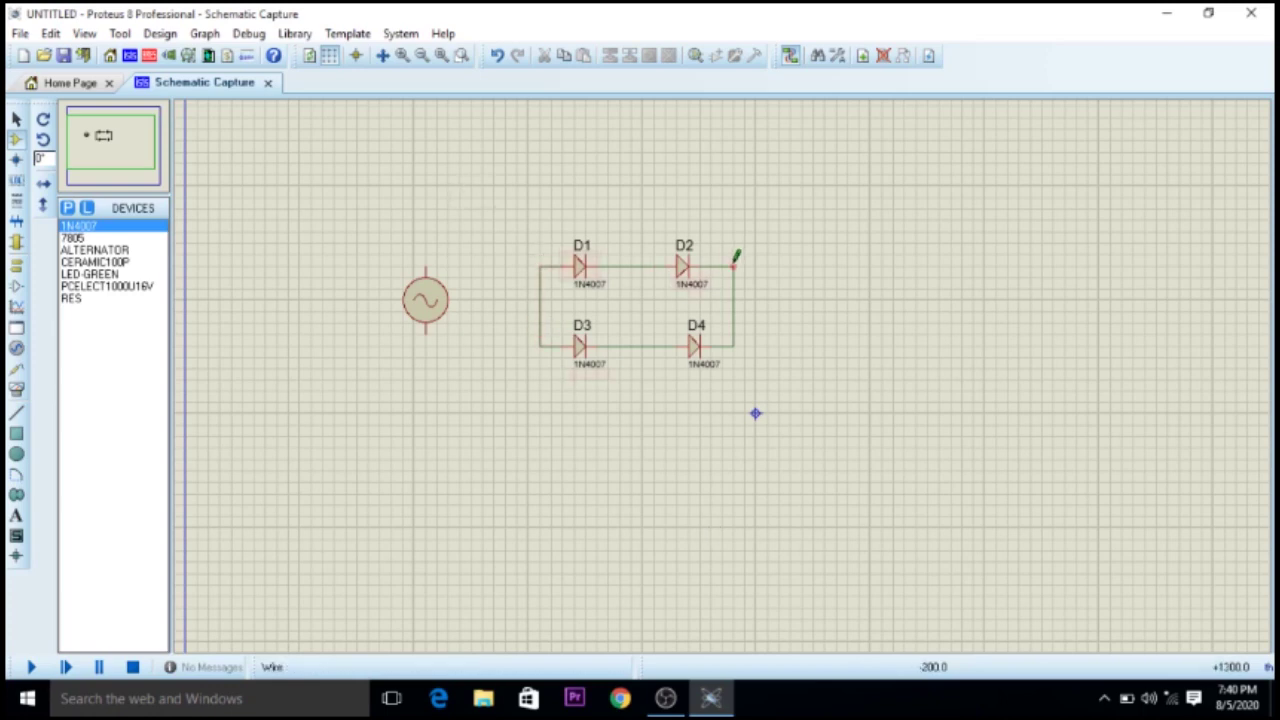
# Step: Place the PCELECT1000U16V capacitor to the right of the diode bridge and rotate it clockwise to stand vertically
pyautogui.click(110, 288)
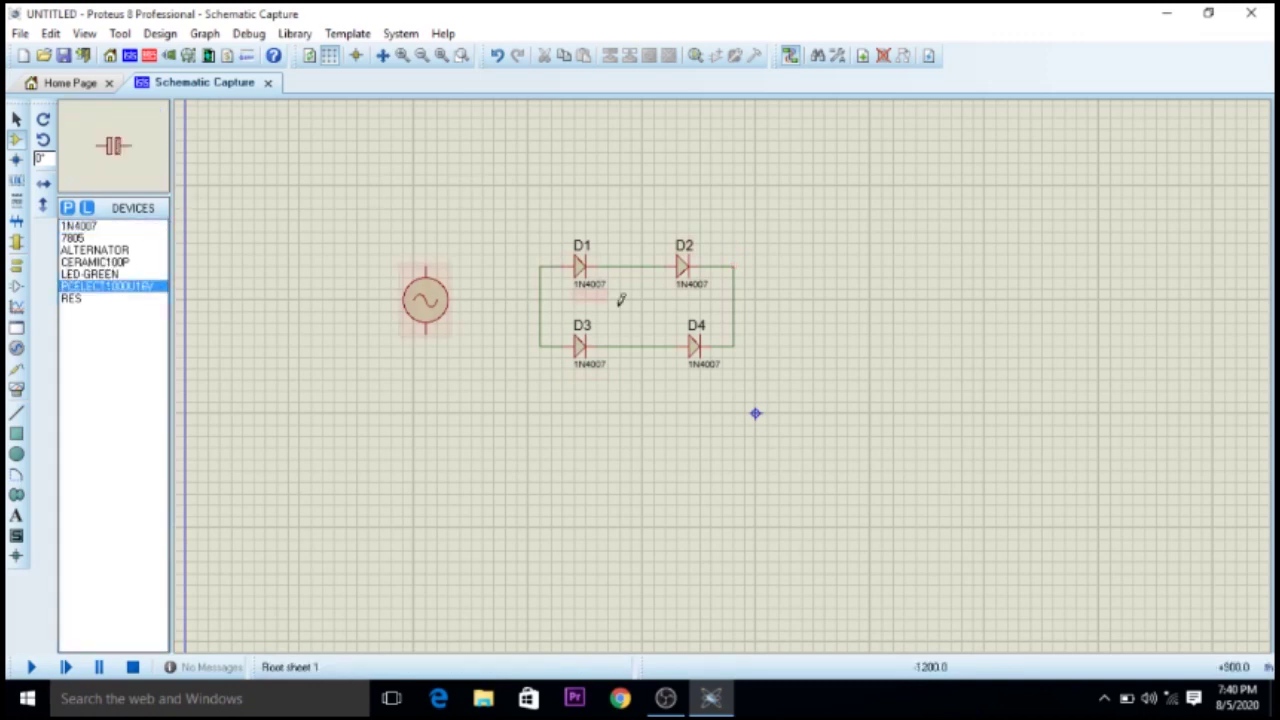
pyautogui.click(840, 295)
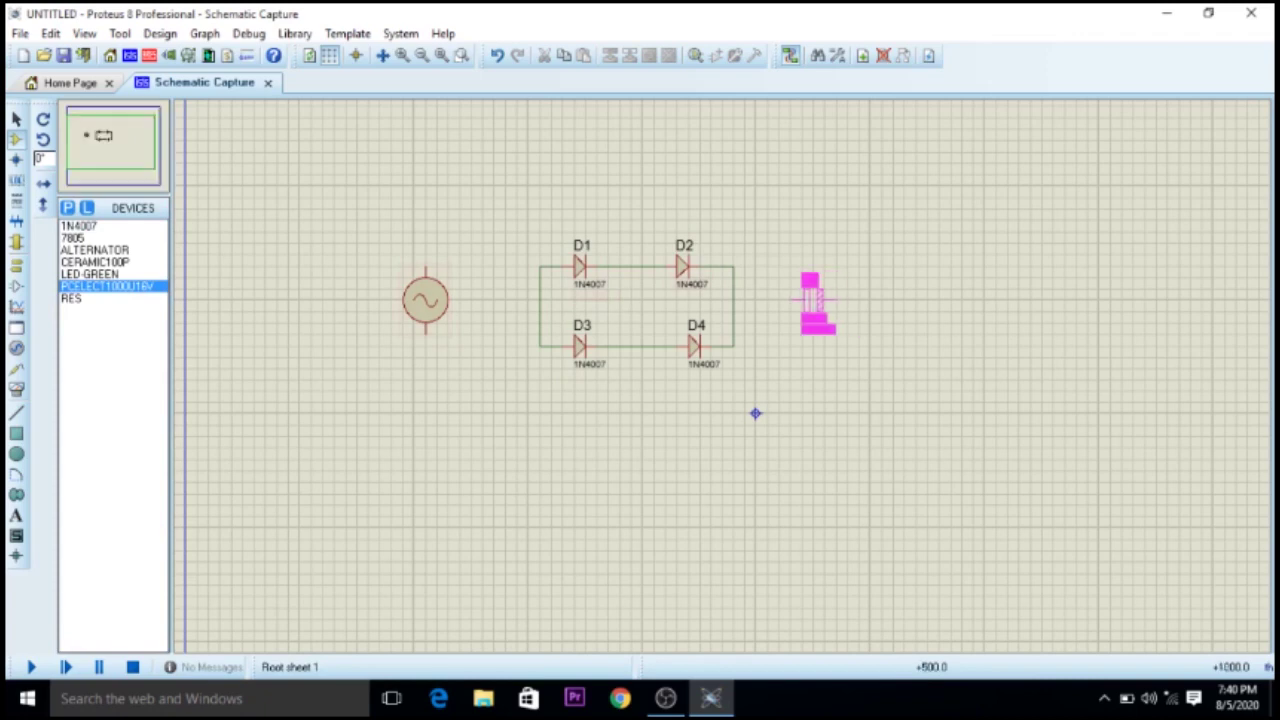
pyautogui.click(822, 302)
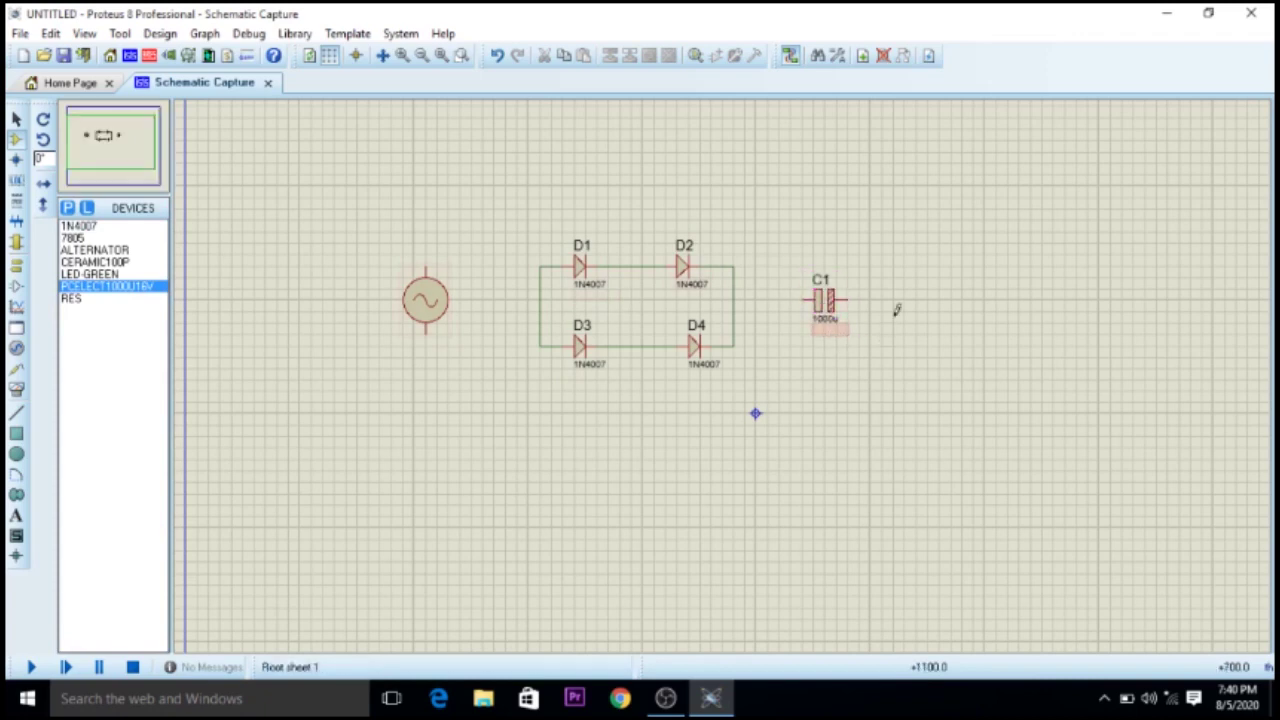
pyautogui.rightClick(840, 310)
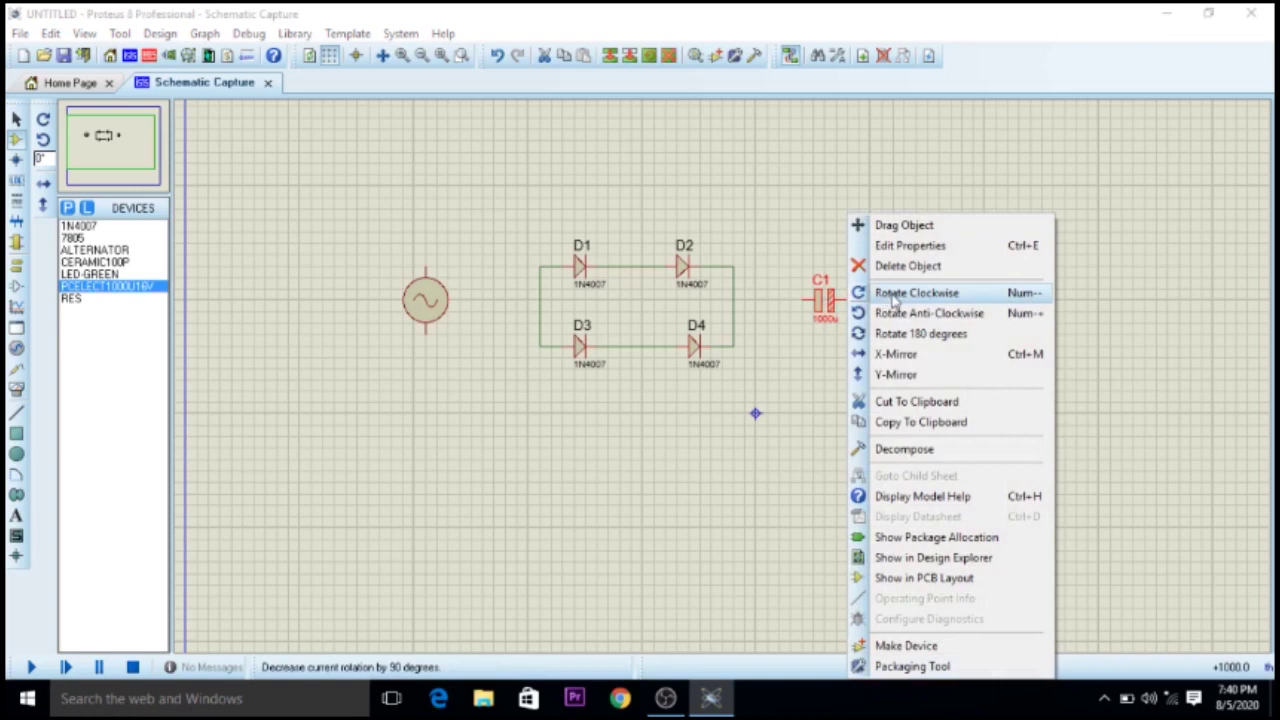
pyautogui.click(892, 295)
pyautogui.click(900, 308)
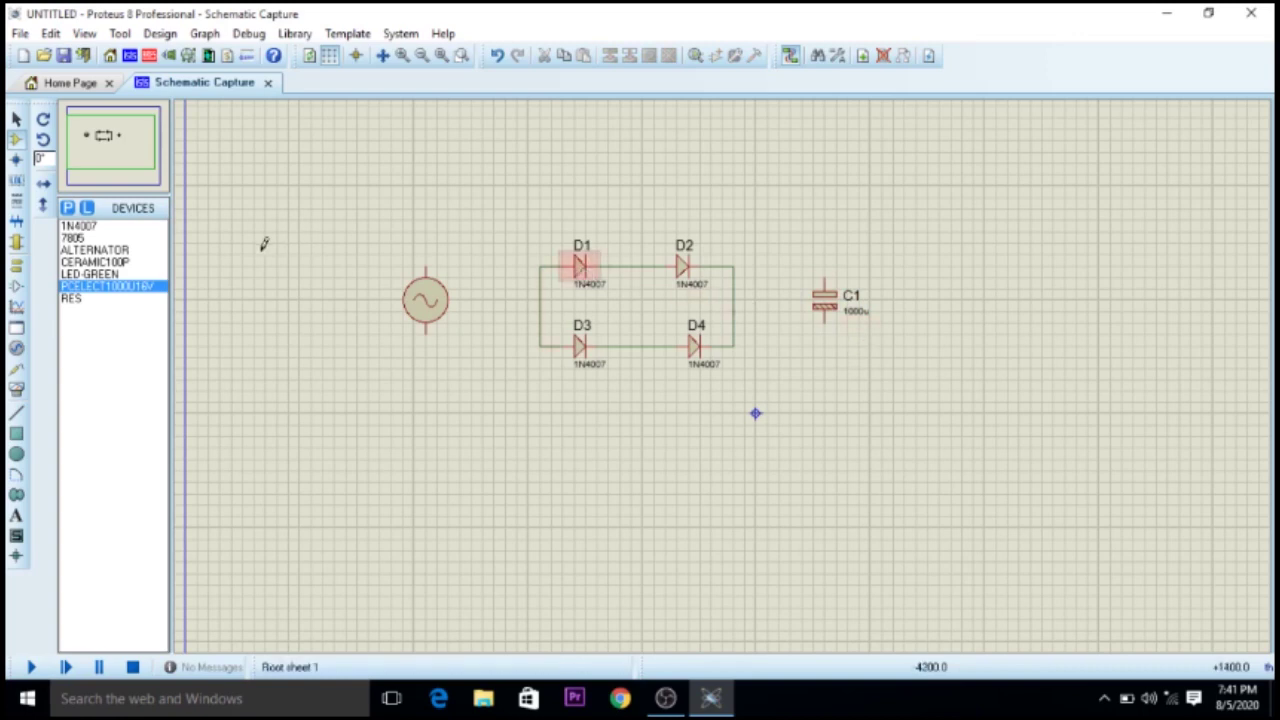
pyautogui.click(118, 264)
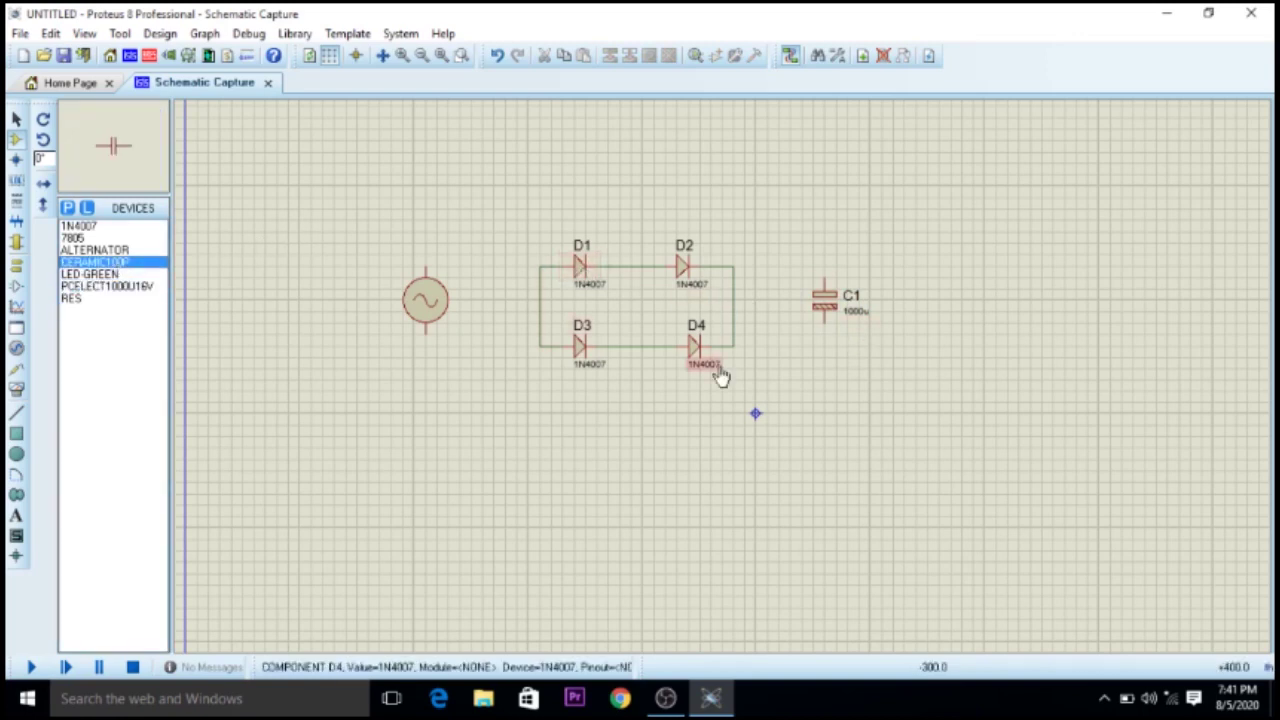
pyautogui.click(896, 286)
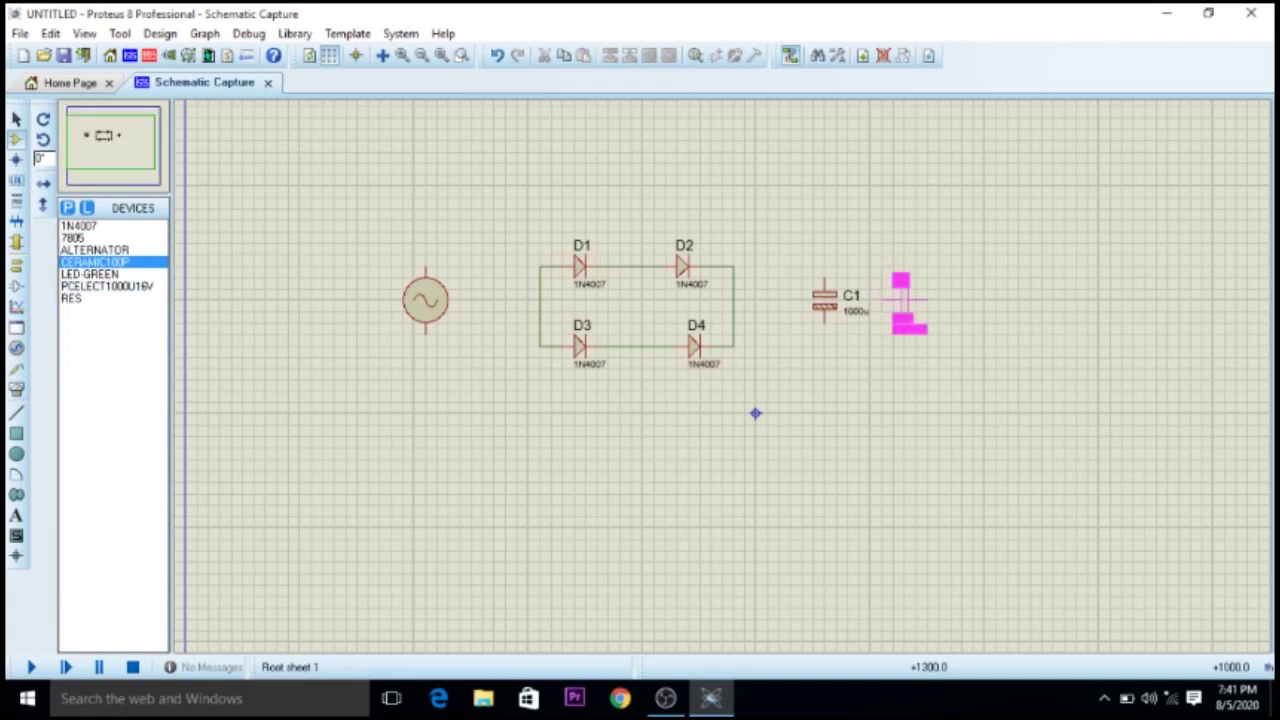
pyautogui.click(903, 300)
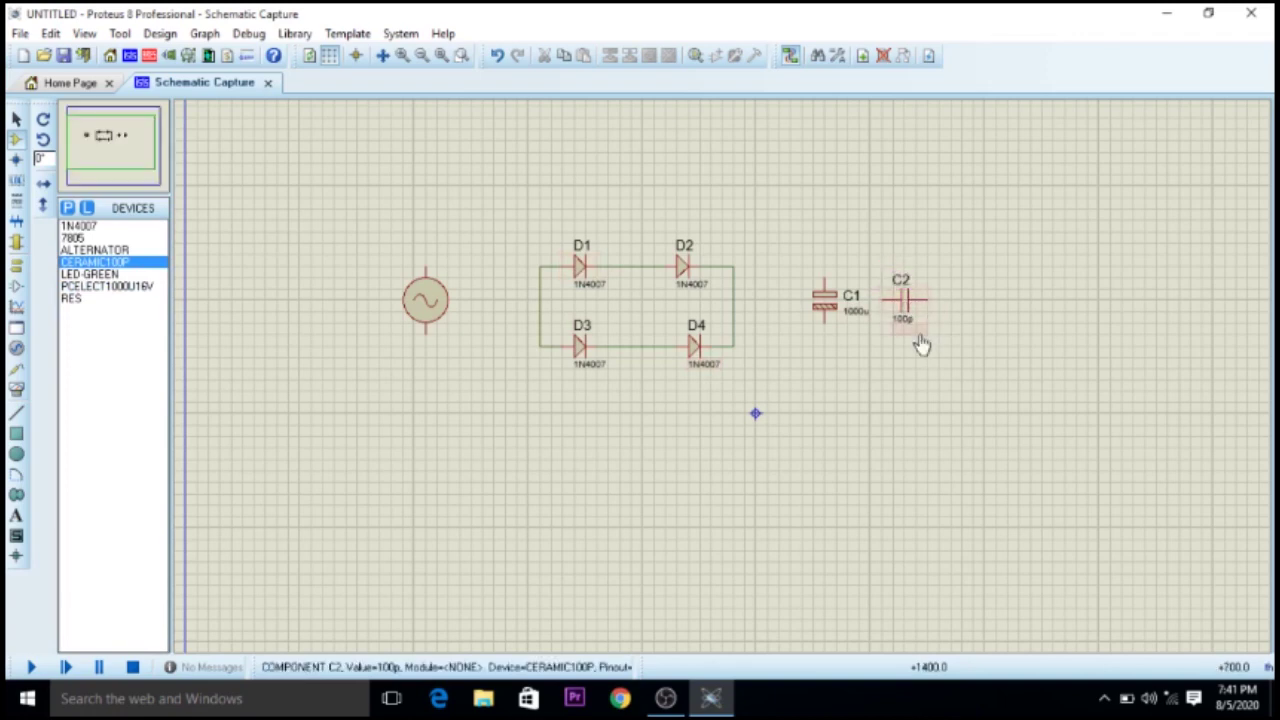
pyautogui.rightClick(908, 296)
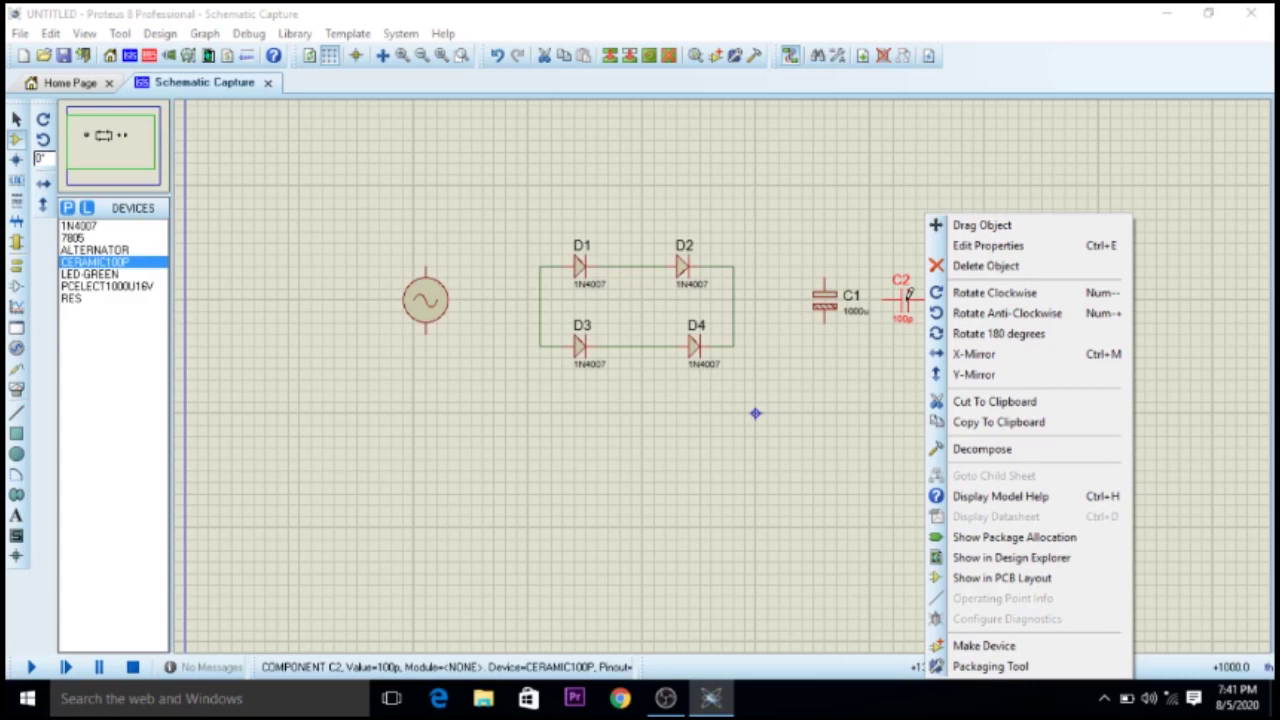
pyautogui.rightClick(909, 293)
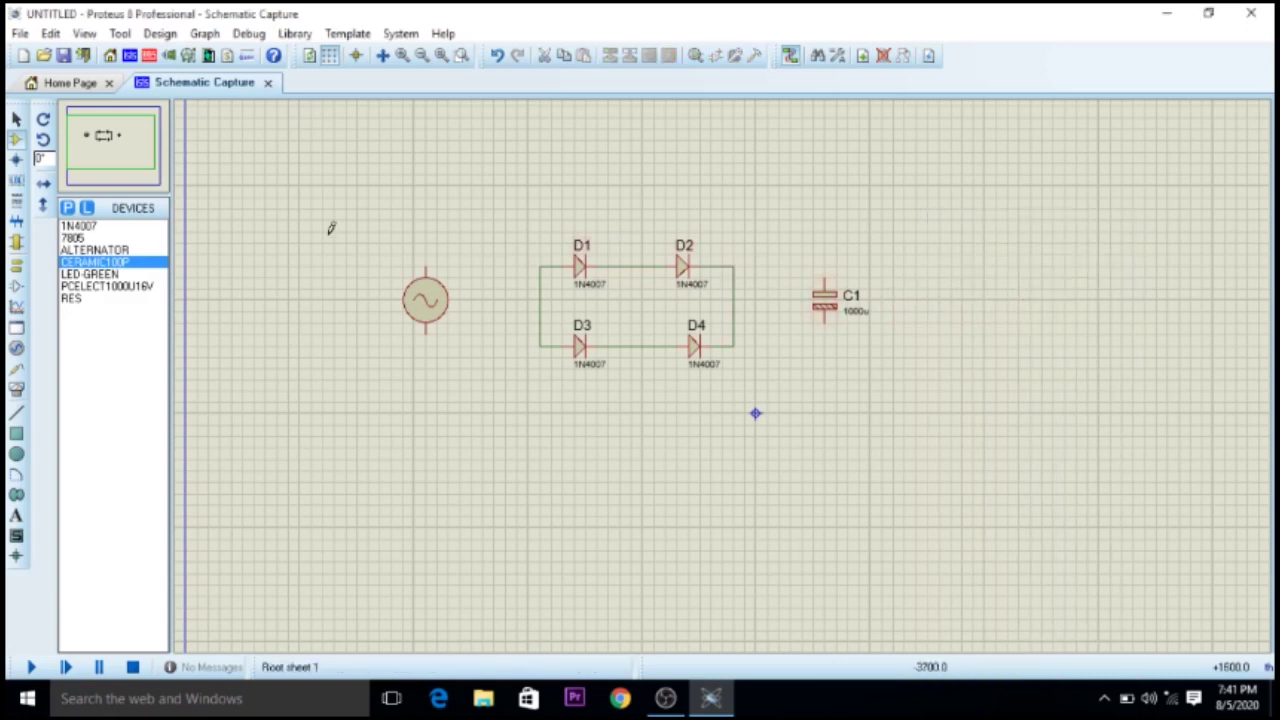
# Step: Place the CERAMIC100P capacitor just right of C1 and rotate it clockwise to stand vertically
pyautogui.click(147, 264)
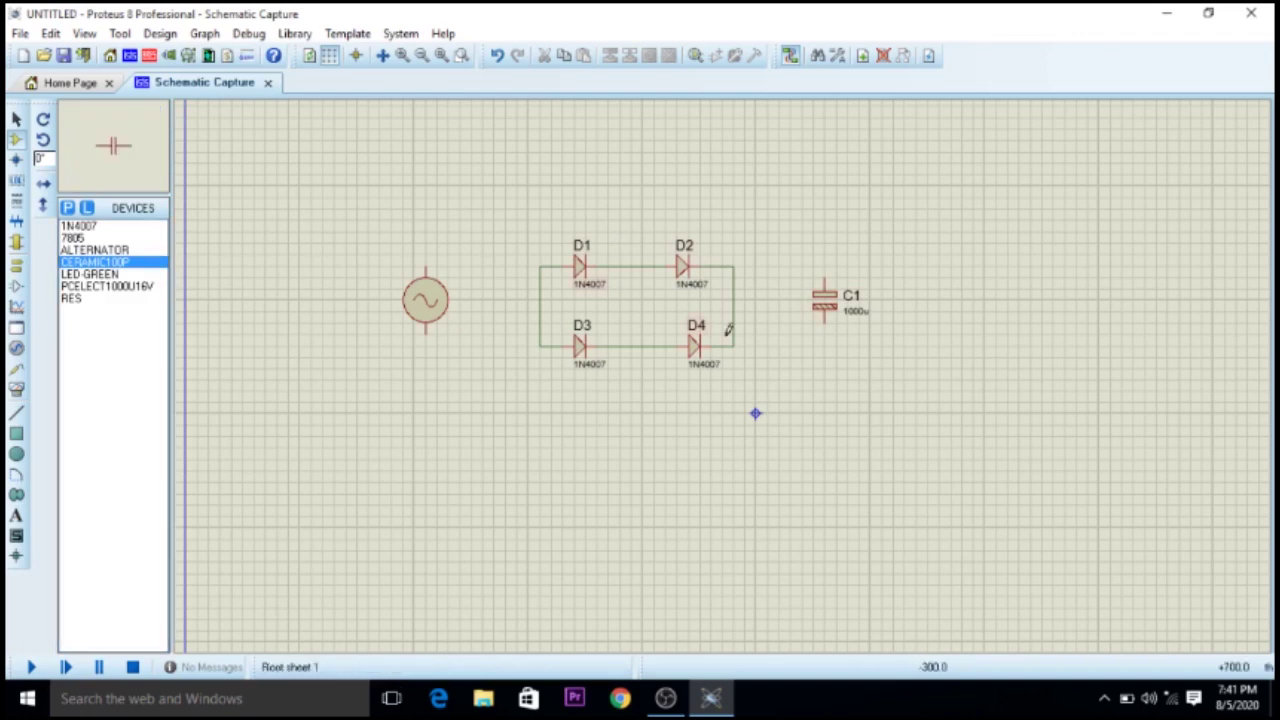
pyautogui.click(903, 291)
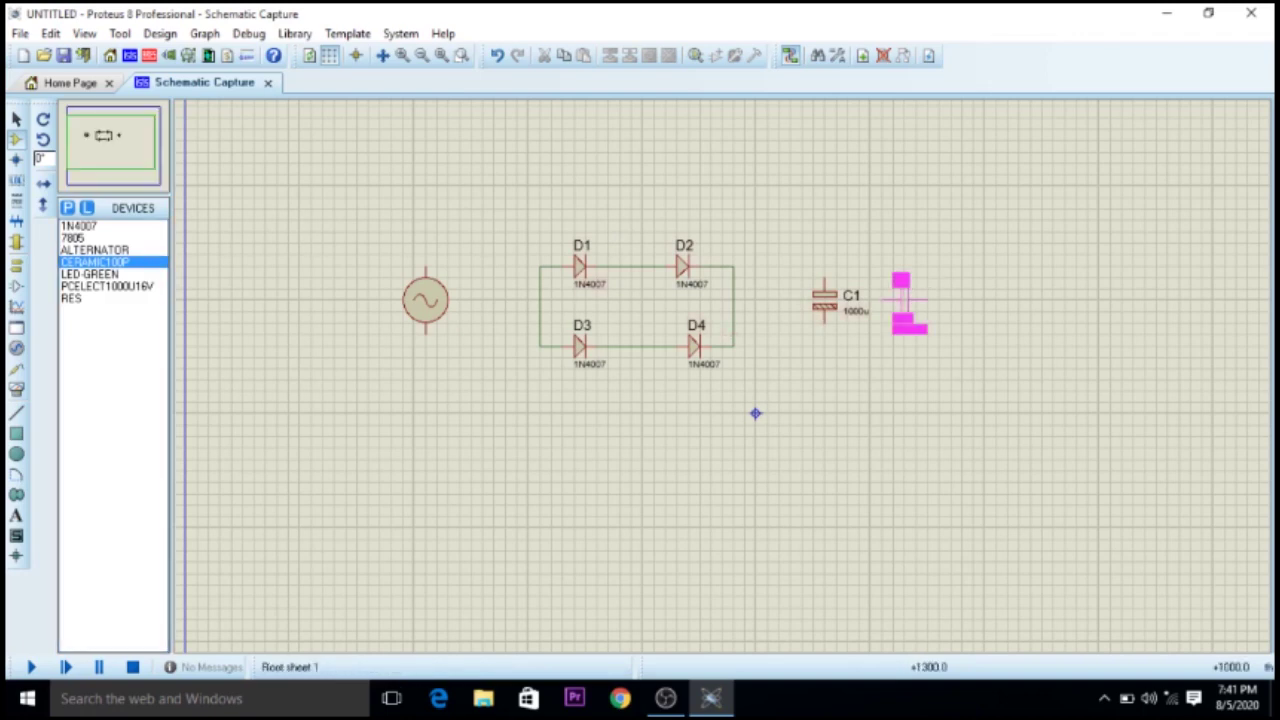
pyautogui.click(904, 302)
pyautogui.rightClick(913, 305)
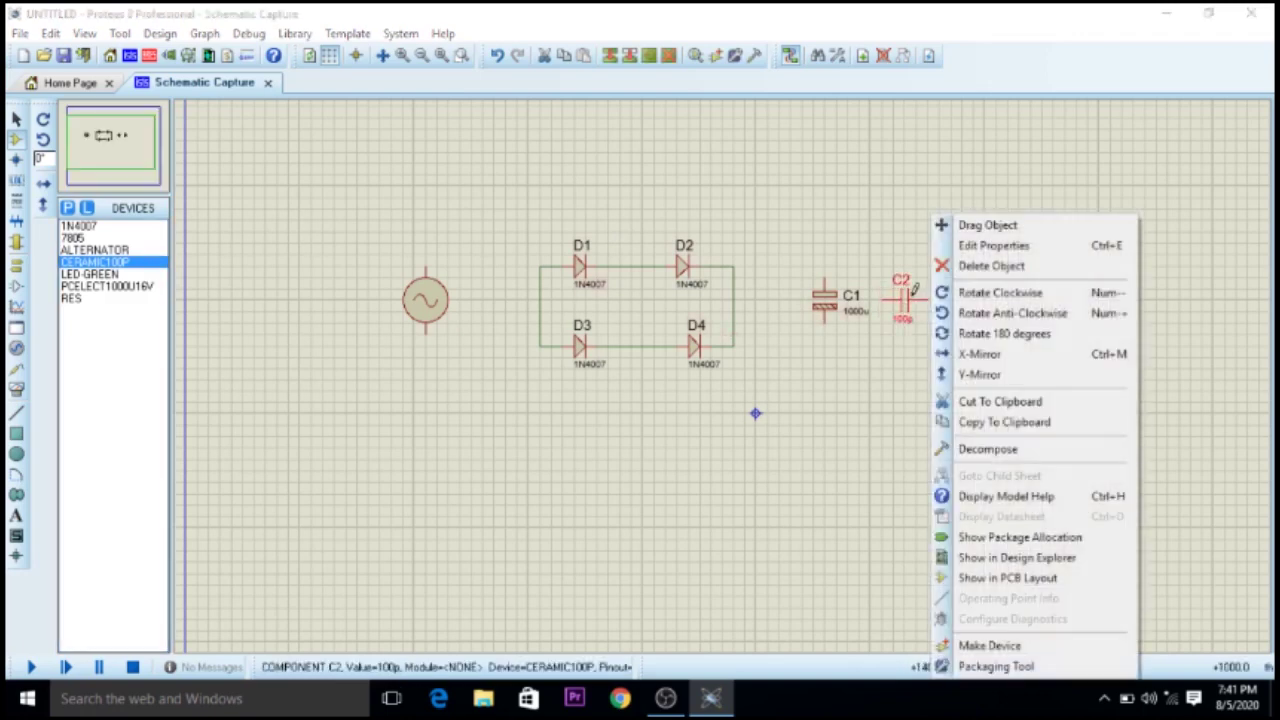
pyautogui.click(948, 292)
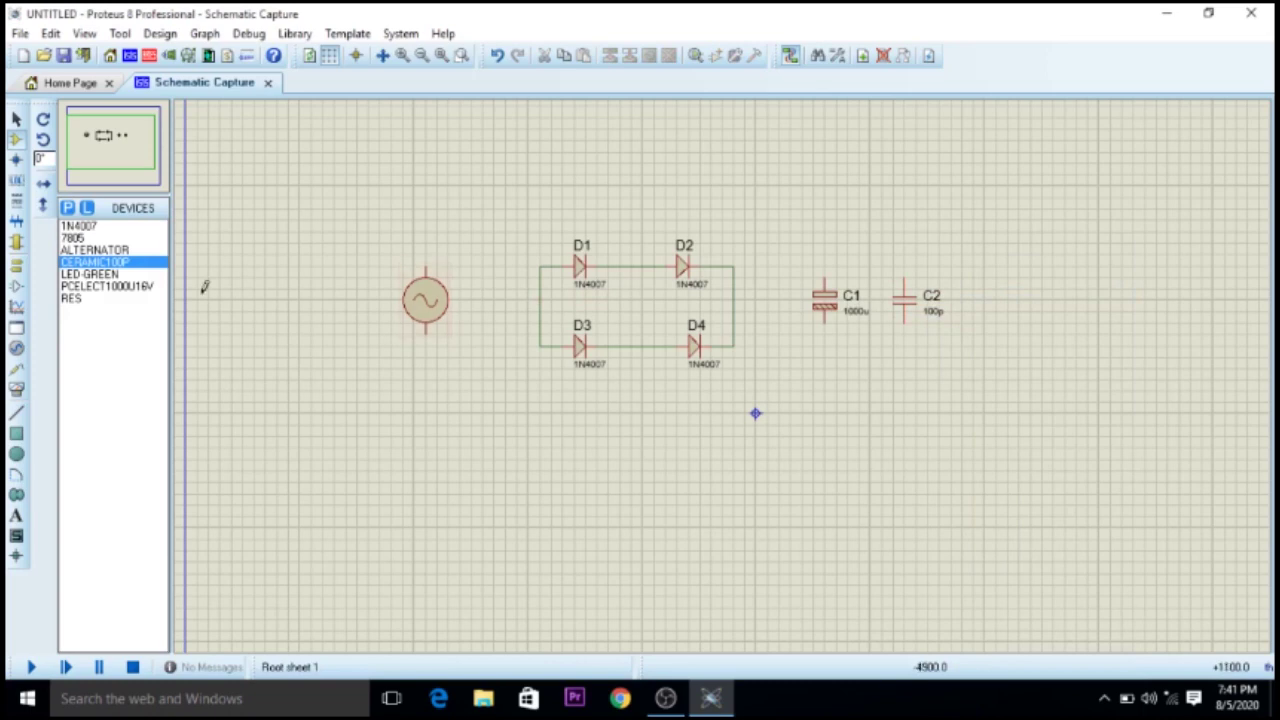
# Step: Place the 7805 regulator to the right of capacitor C2
pyautogui.click(76, 238)
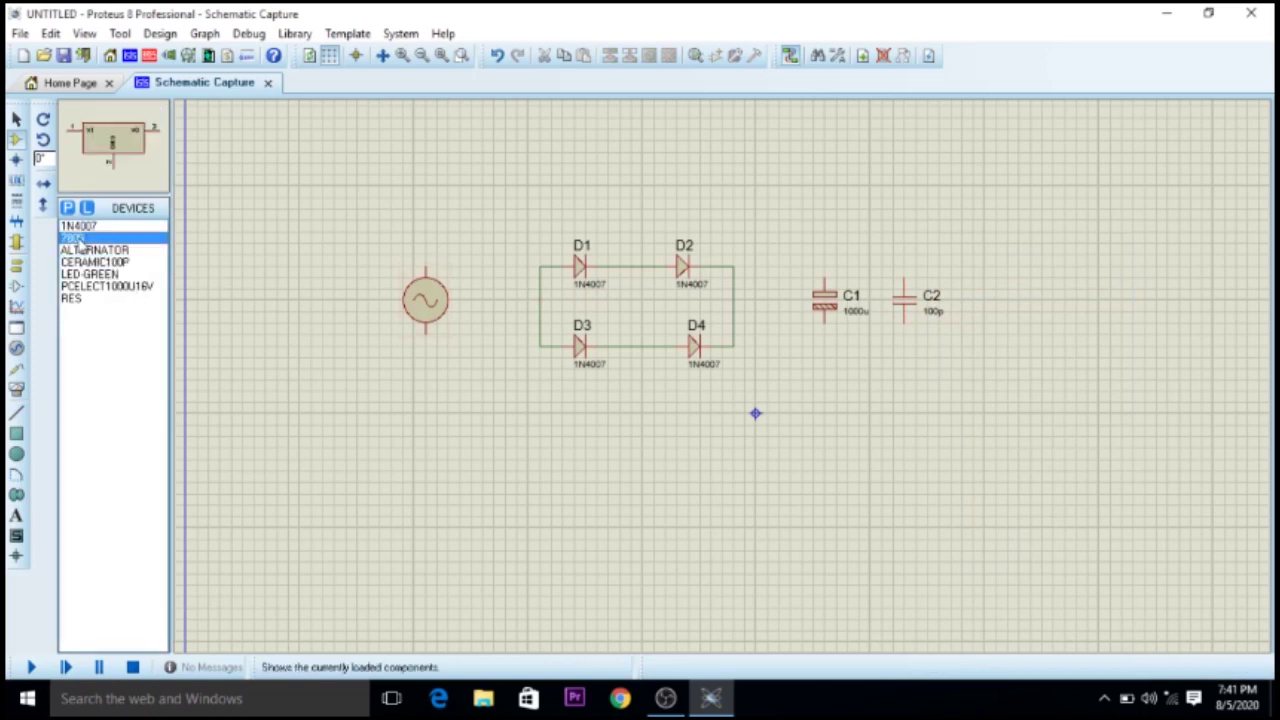
pyautogui.click(1014, 232)
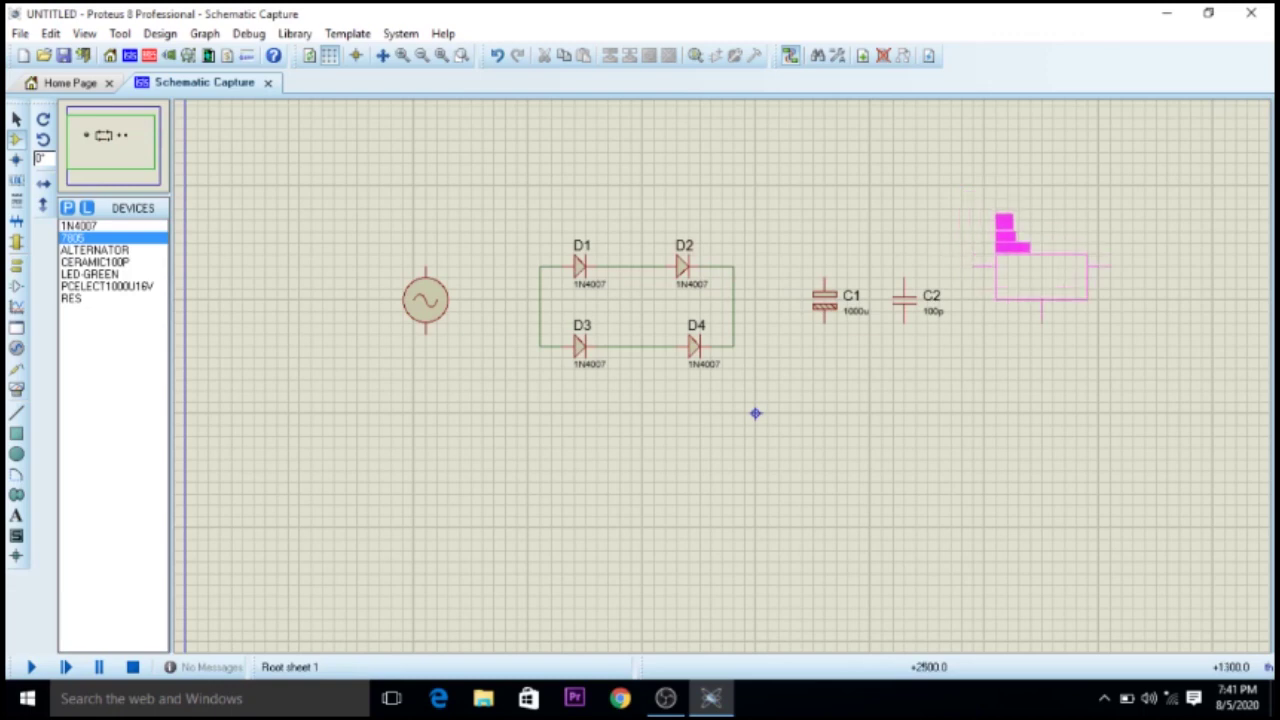
pyautogui.click(1041, 277)
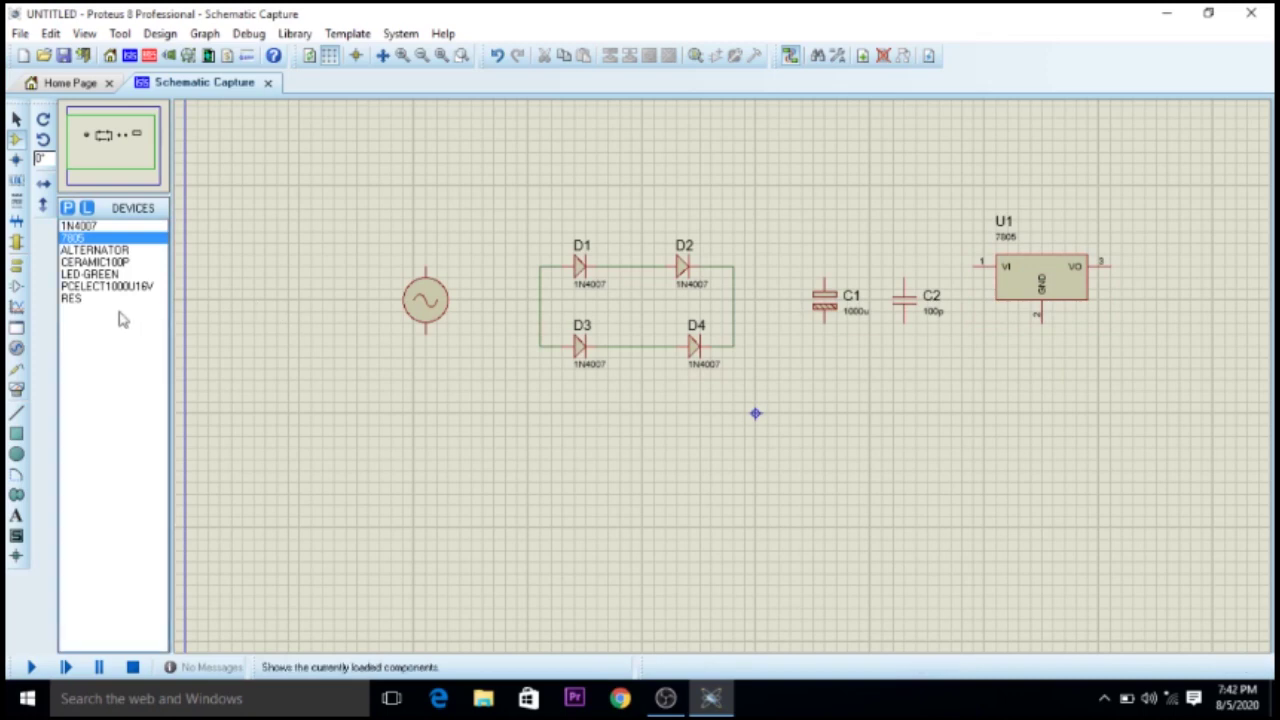
# Step: Place the RES resistor to the right of the 7805 regulator and rotate it clockwise to stand vertically
pyautogui.click(80, 300)
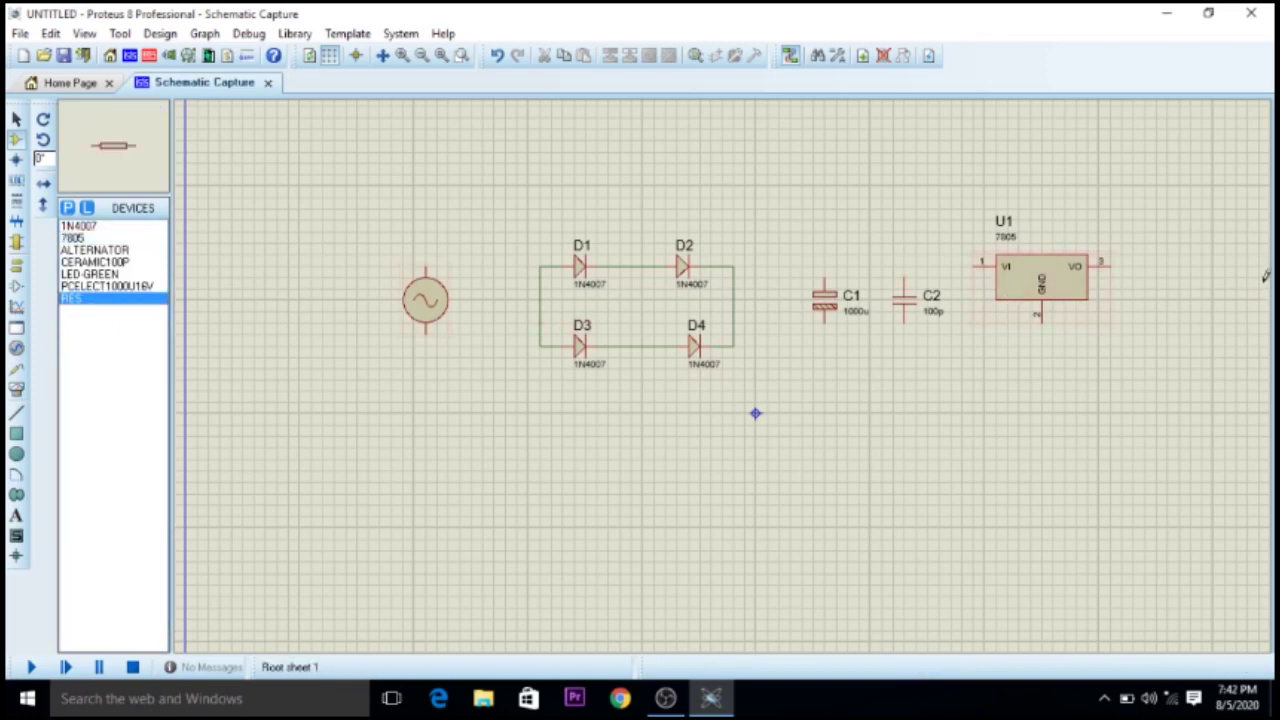
pyautogui.click(1140, 290)
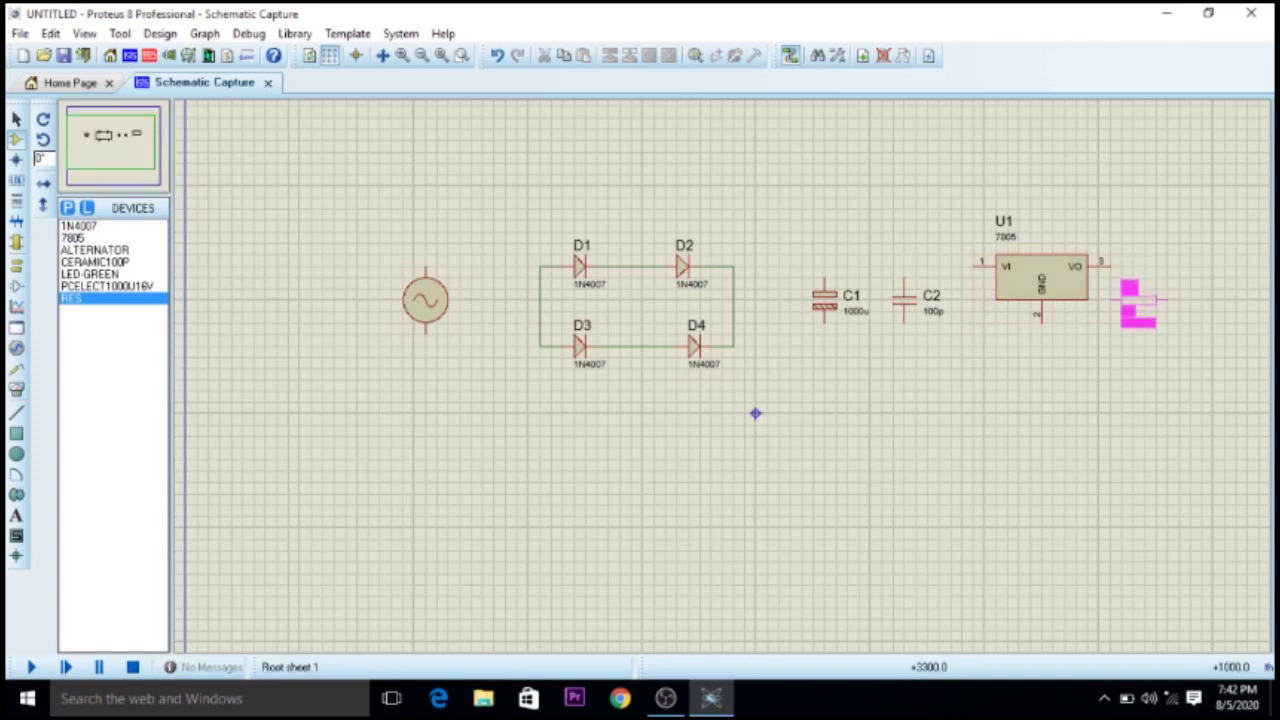
pyautogui.click(1143, 302)
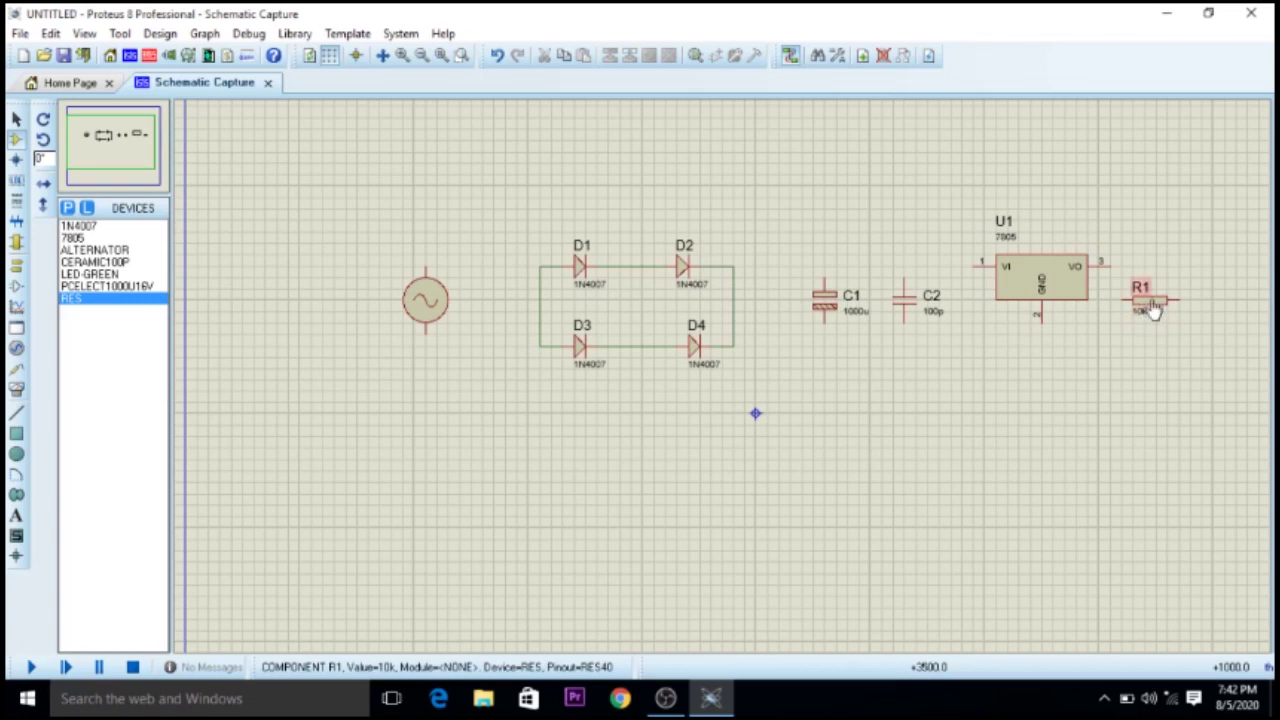
pyautogui.rightClick(1157, 310)
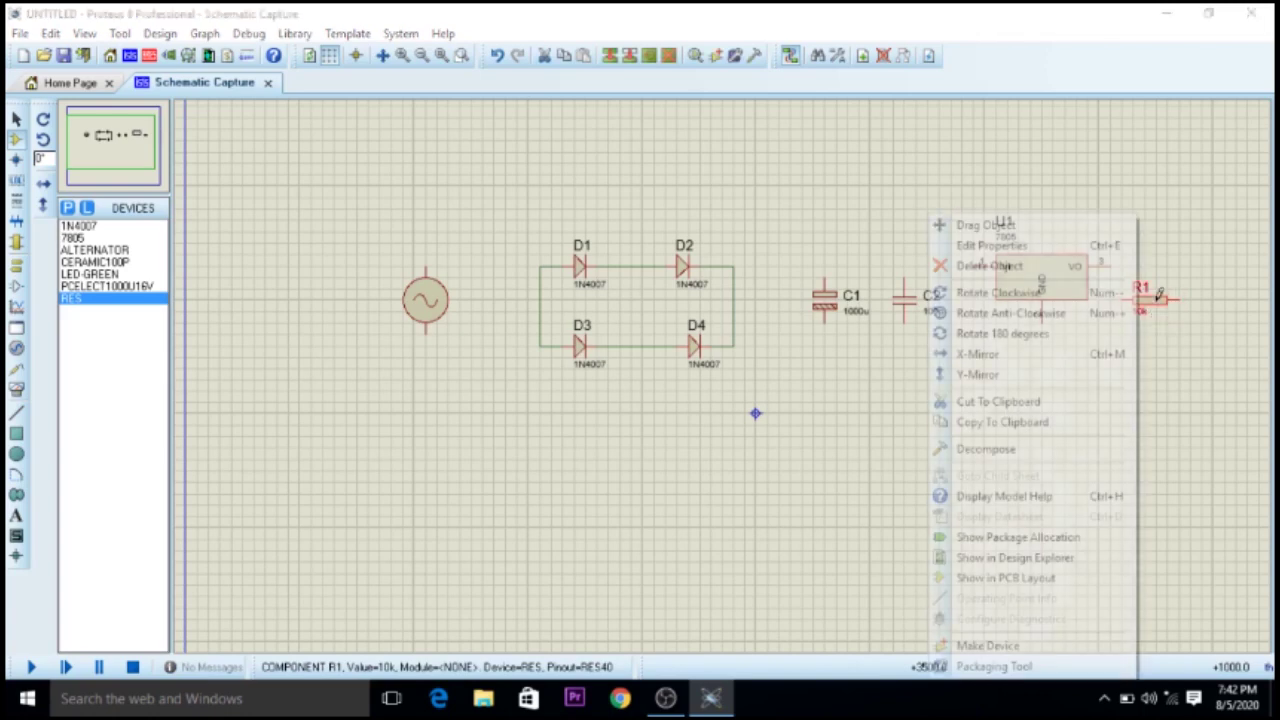
pyautogui.click(1046, 293)
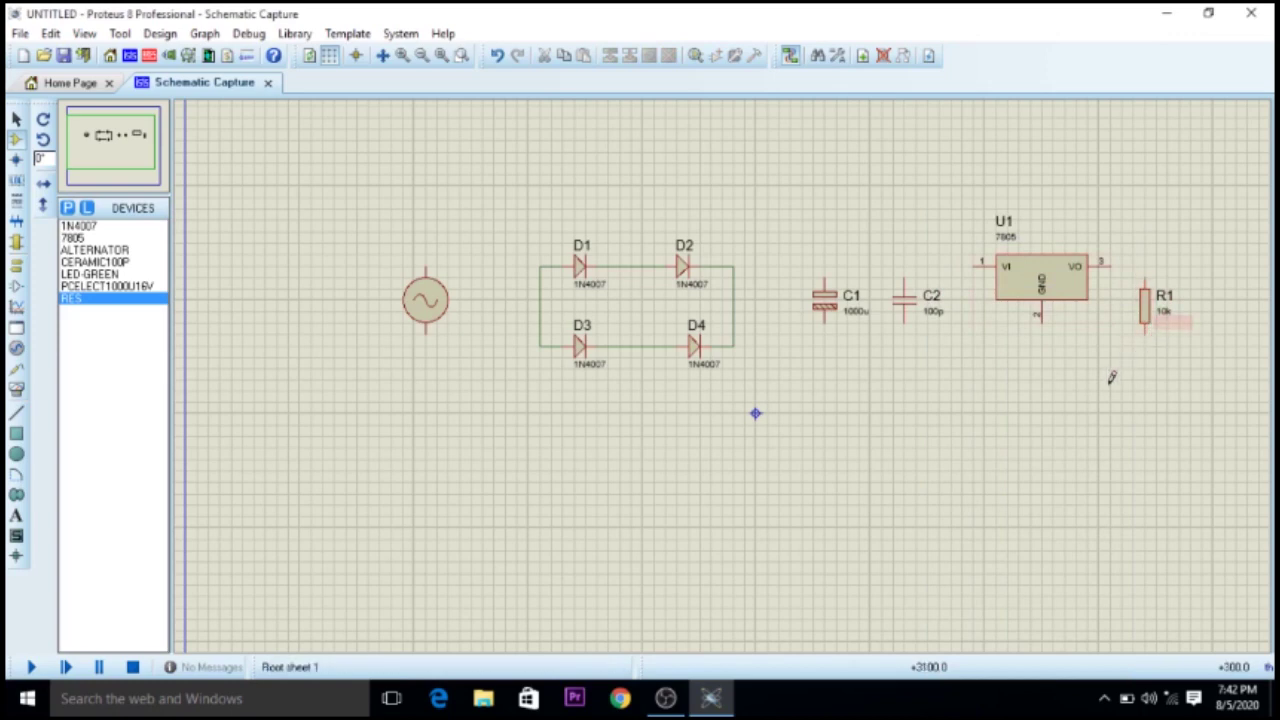
# Step: Place the LED-GREEN below resistor R1 and move it into vertical alignment with the resistor
pyautogui.click(120, 276)
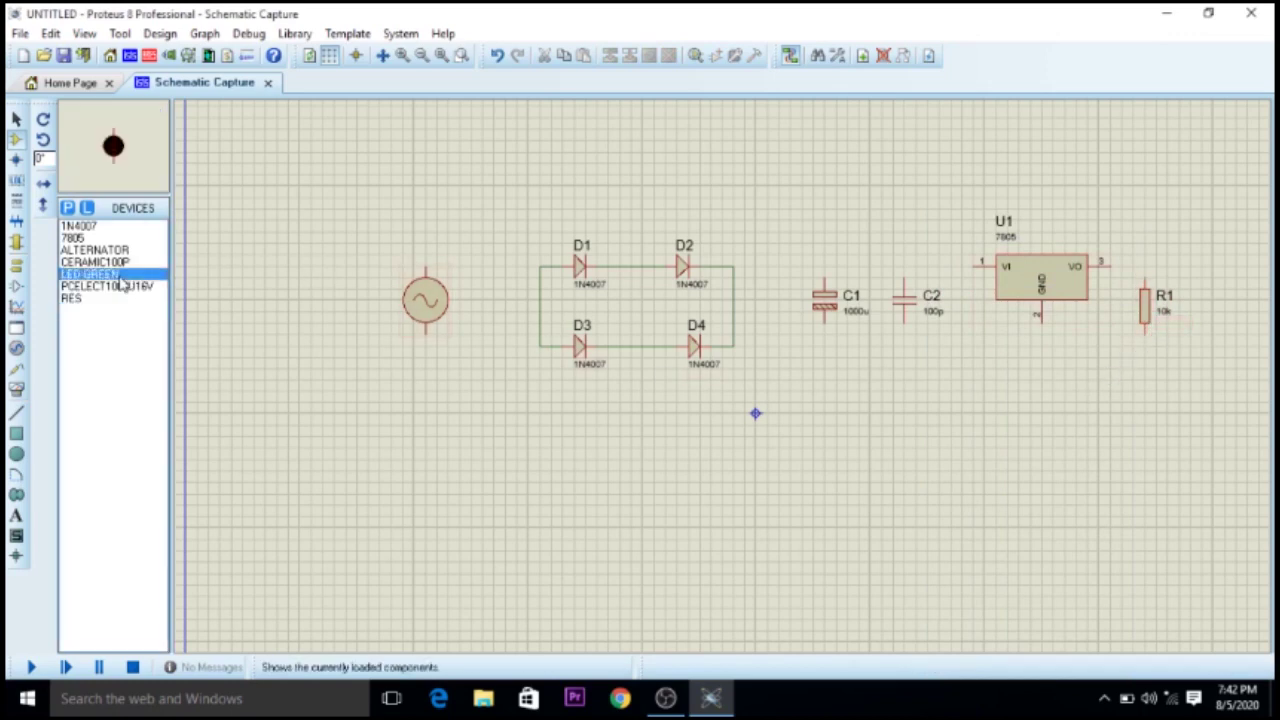
pyautogui.click(1152, 363)
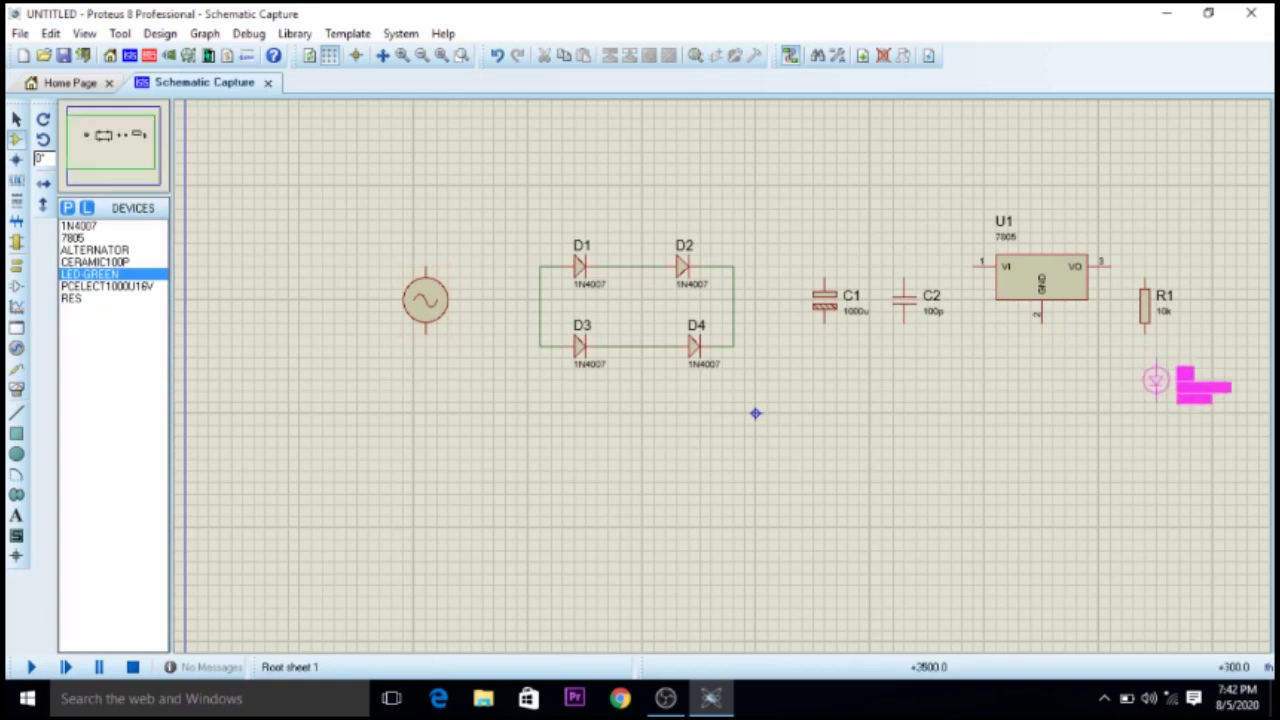
pyautogui.click(1156, 380)
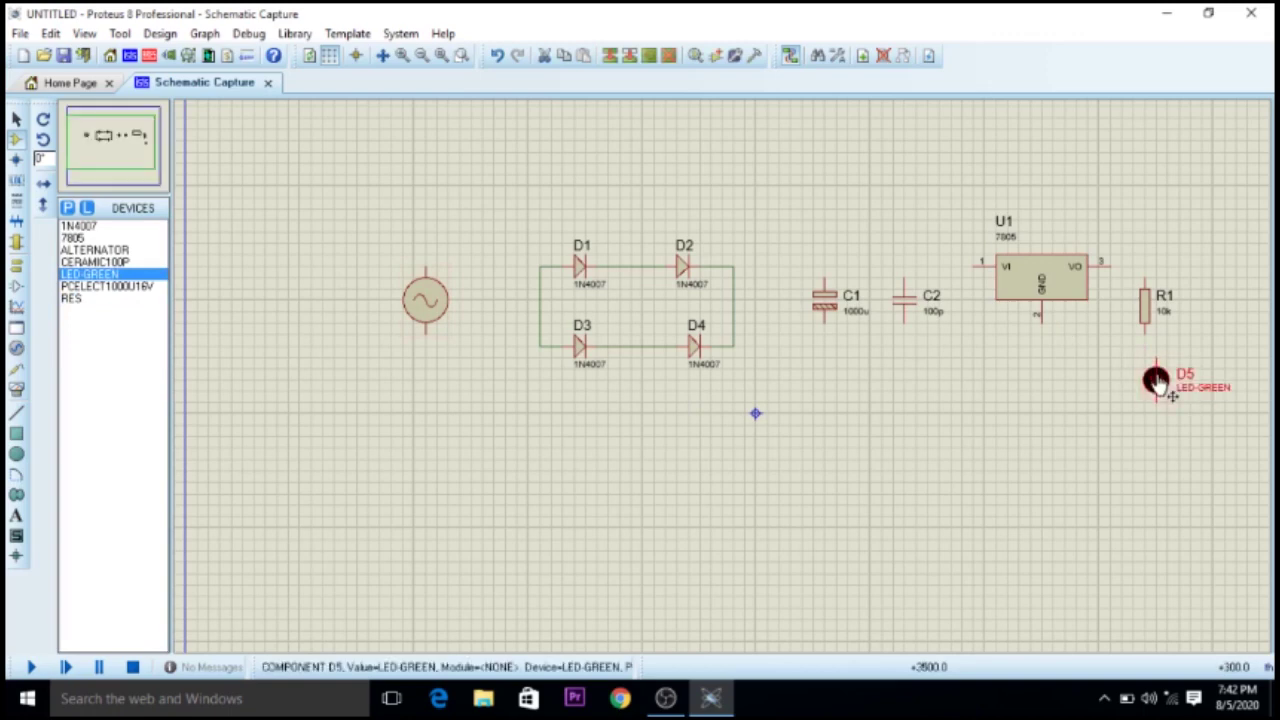
pyautogui.doubleClick(1156, 381)
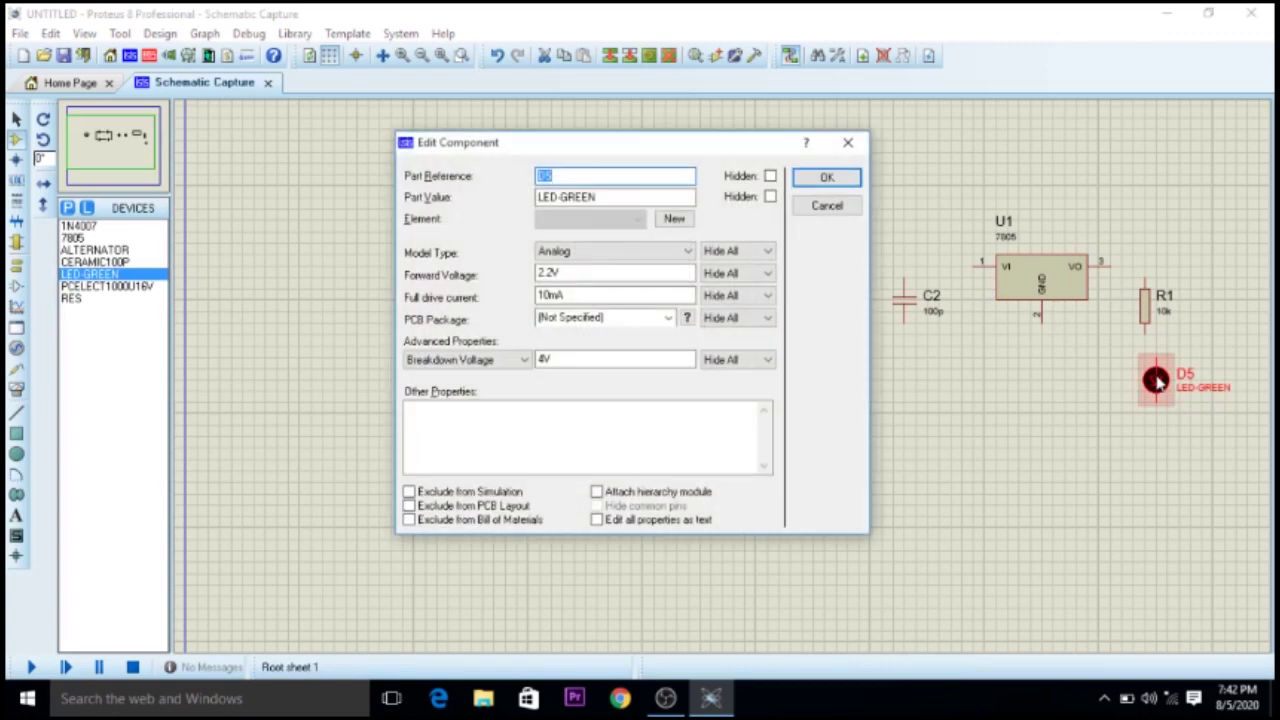
pyautogui.click(848, 142)
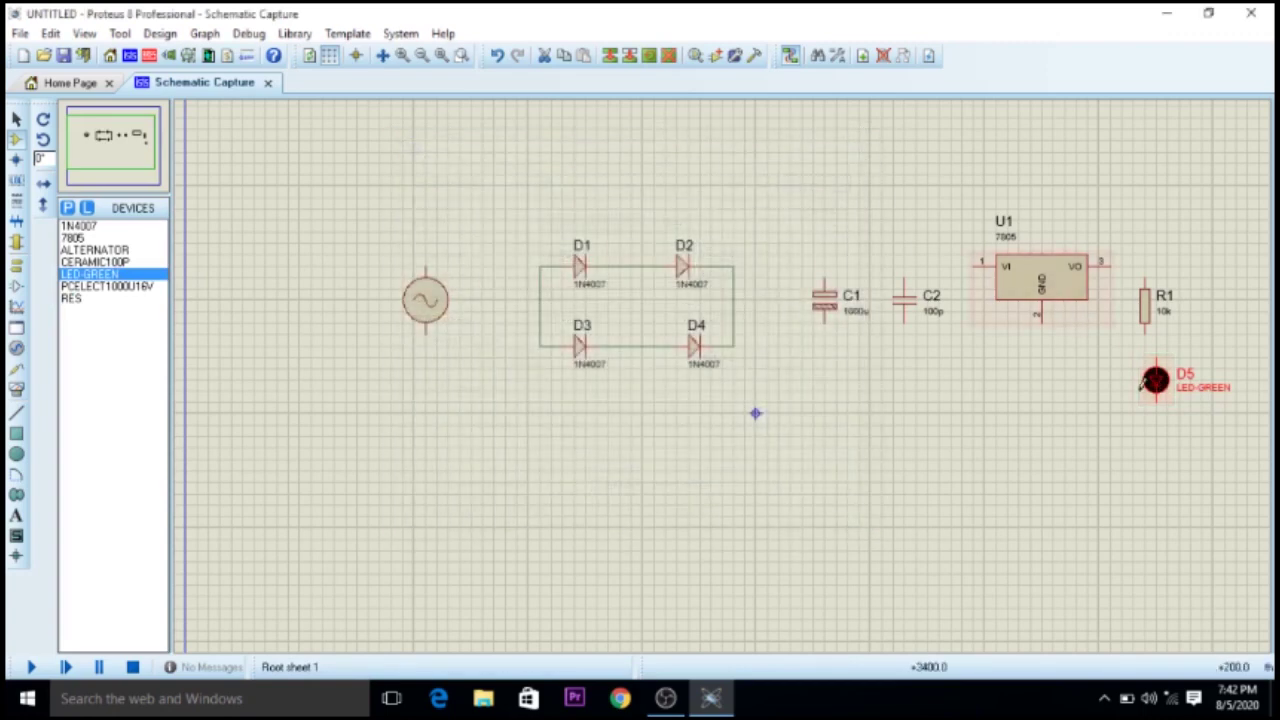
pyautogui.moveTo(1160, 387)
pyautogui.mouseDown()
pyautogui.moveTo(1131, 381)
pyautogui.moveTo(1146, 382)
pyautogui.mouseUp()
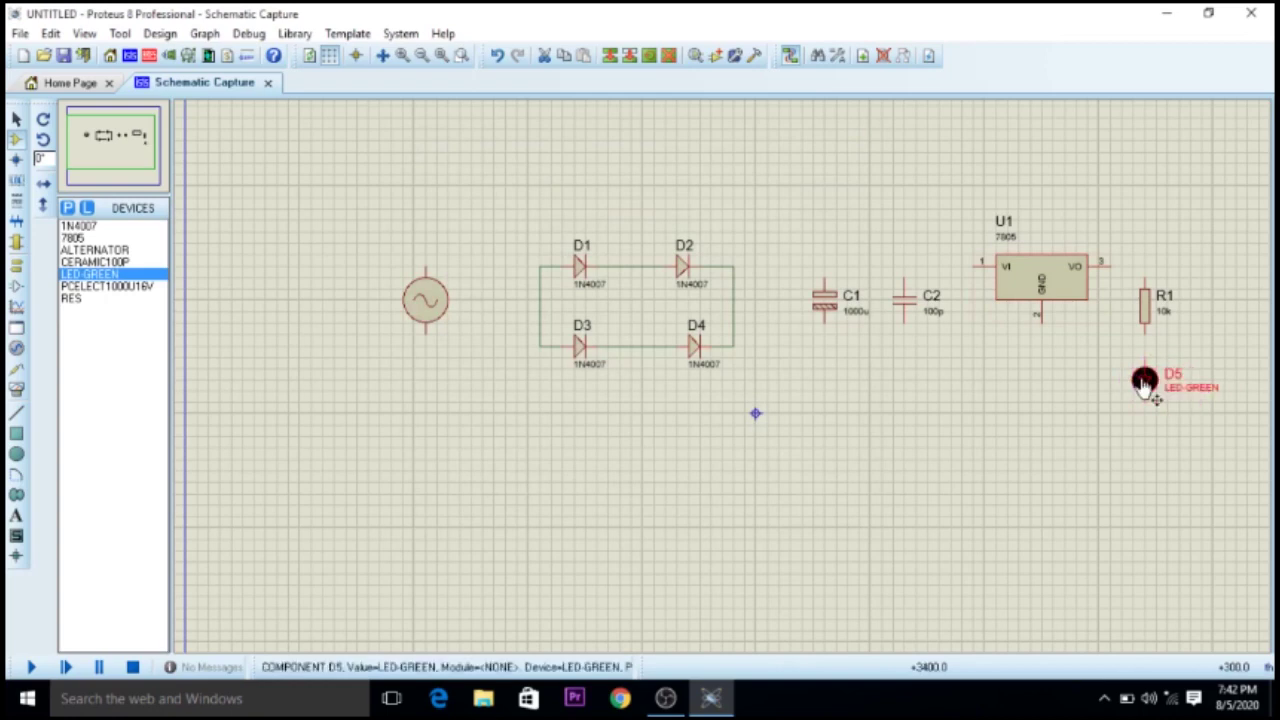
pyautogui.click(1188, 421)
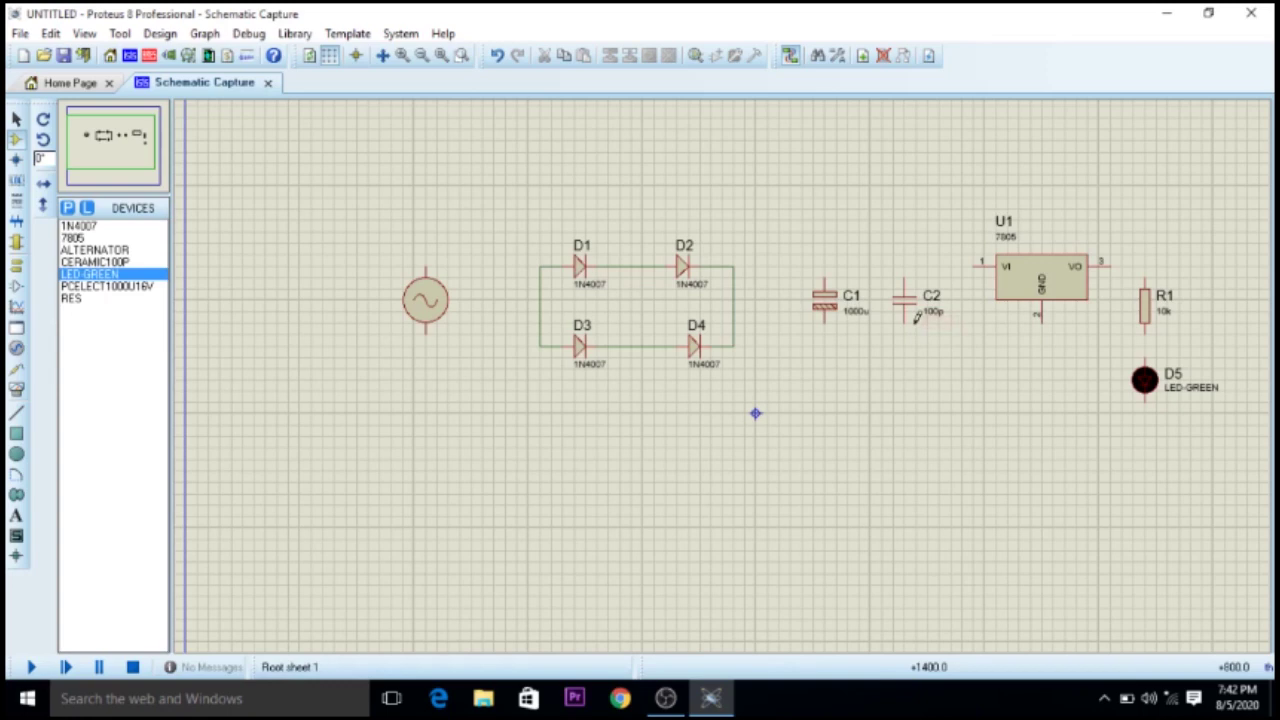
pyautogui.click(425, 300)
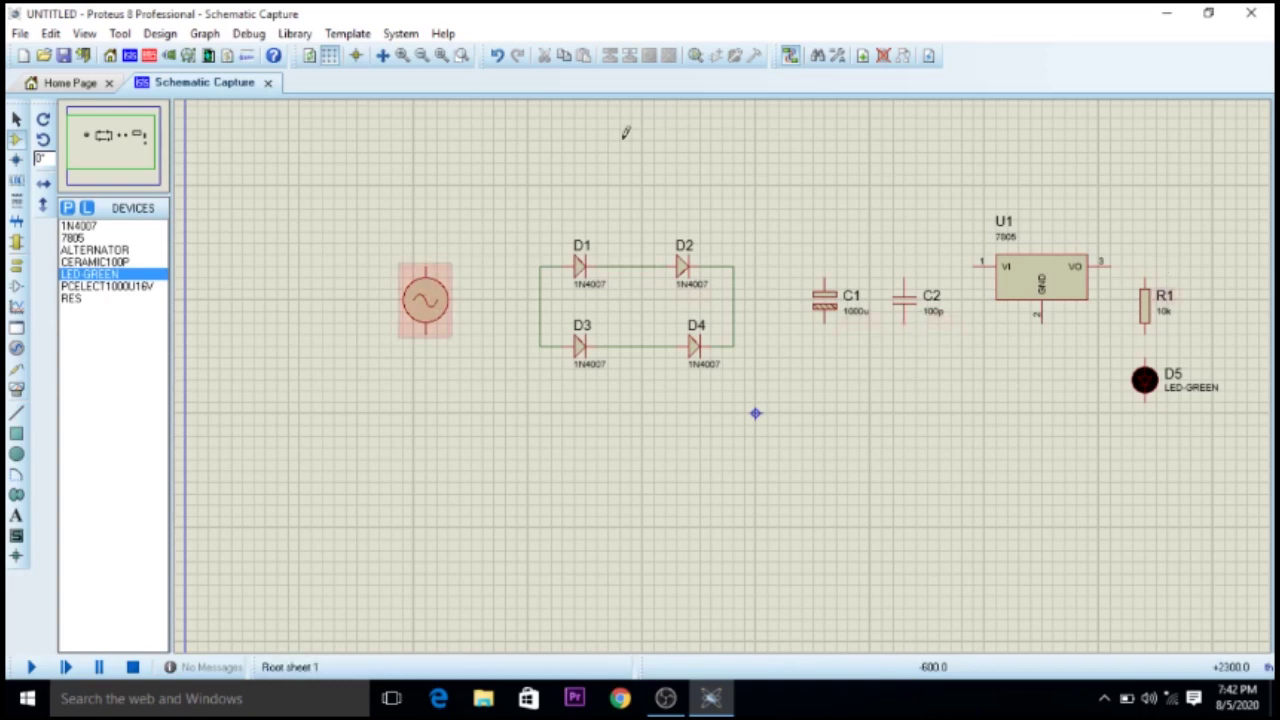
pyautogui.click(871, 463)
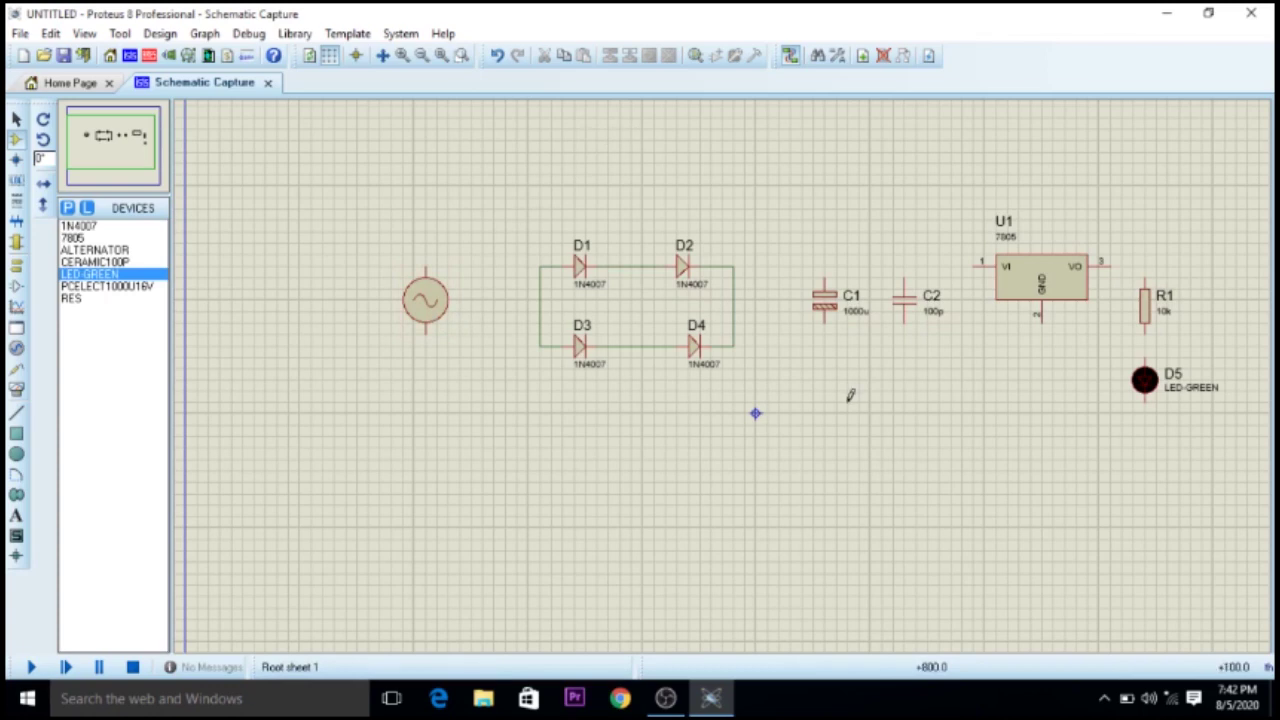
# Step: Wire the alternator's upper terminal to the D1–D2 connection and its lower terminal to the D3–D4 connection
pyautogui.click(426, 268)
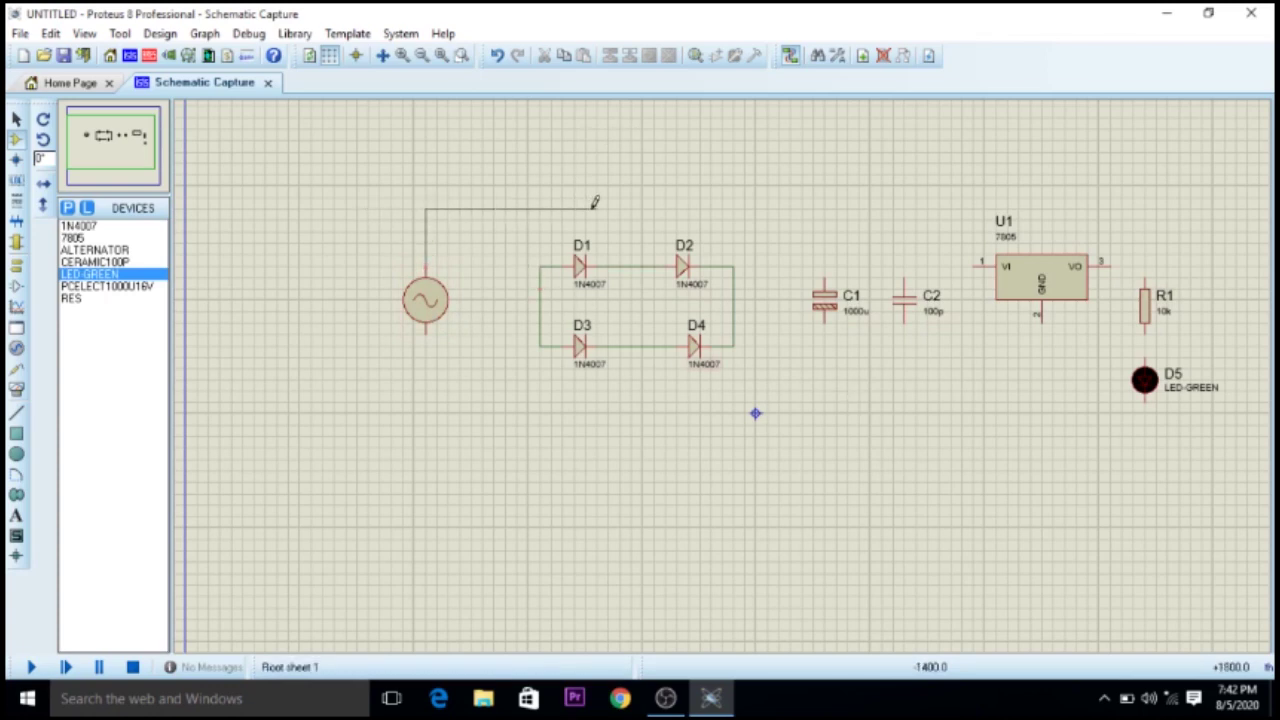
pyautogui.click(643, 264)
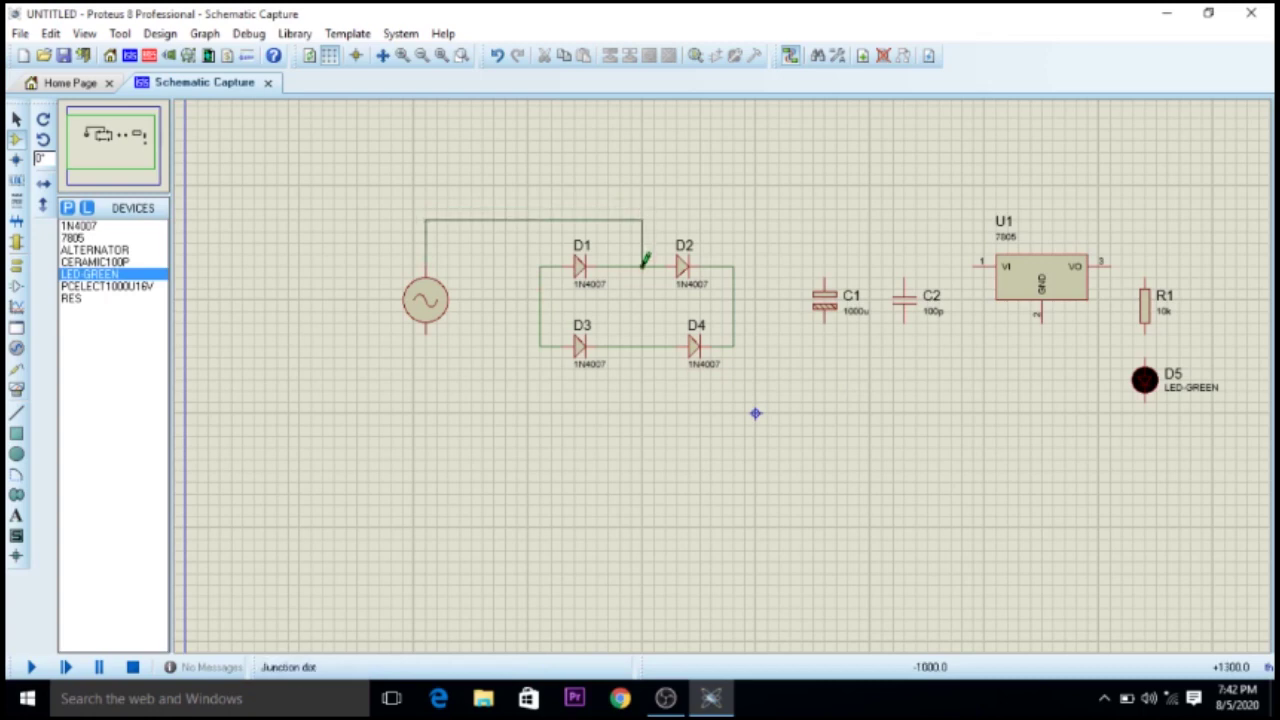
pyautogui.click(427, 328)
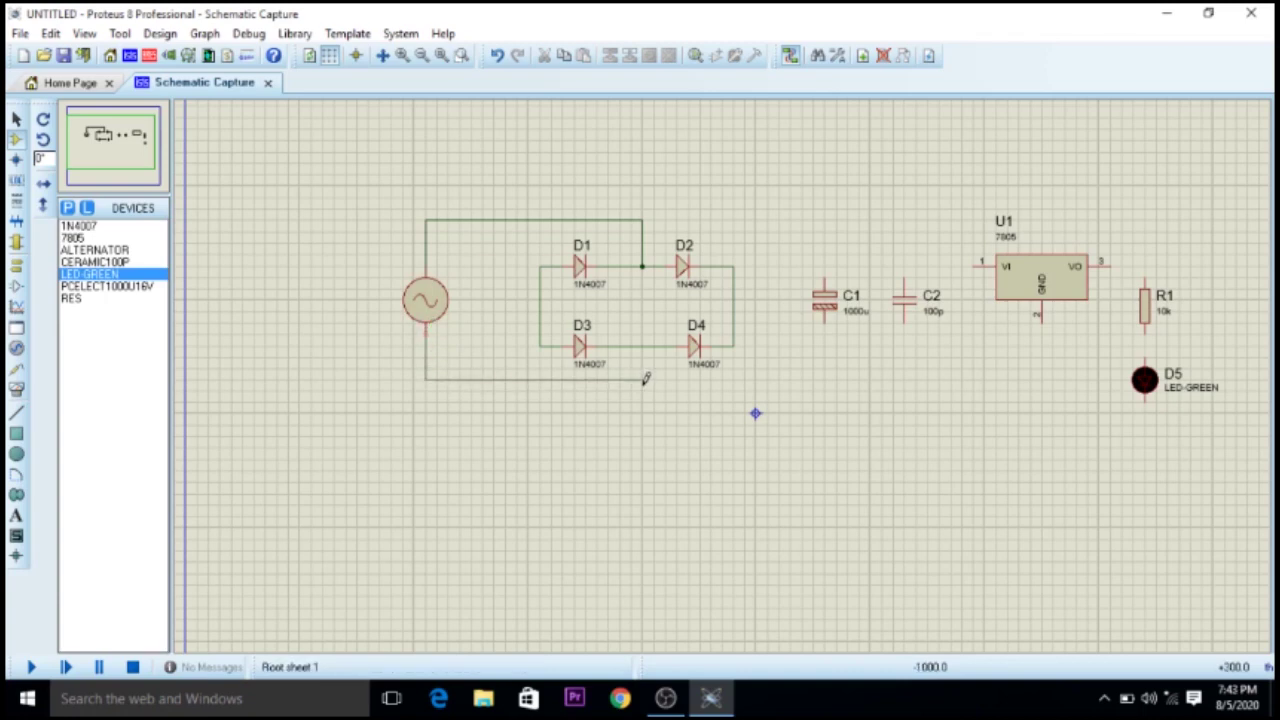
pyautogui.click(643, 345)
# Step: Wire the joined cathode side of D2 and D4 to the upper terminal of capacitor C1
pyautogui.click(735, 264)
pyautogui.click(825, 266)
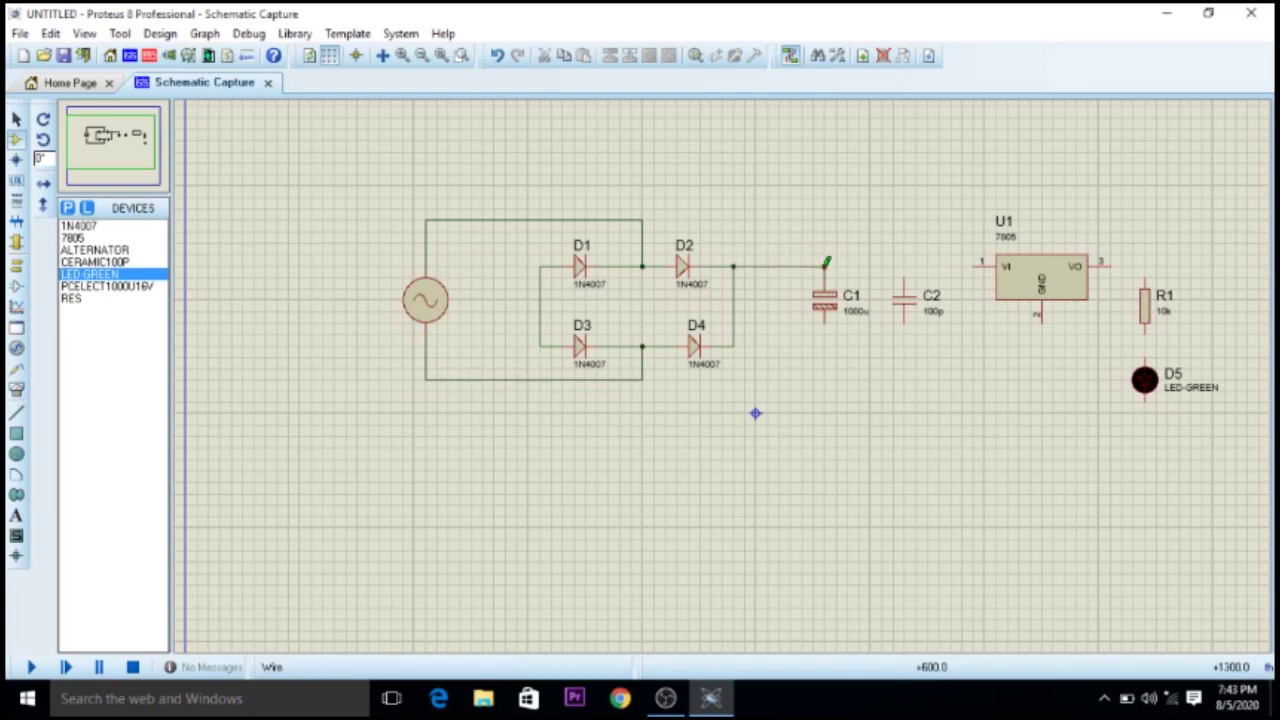
# Step: Extend the positive rail from capacitor C1's upper terminal to C2's upper terminal and on to the 7805's VI pin
pyautogui.click(826, 264)
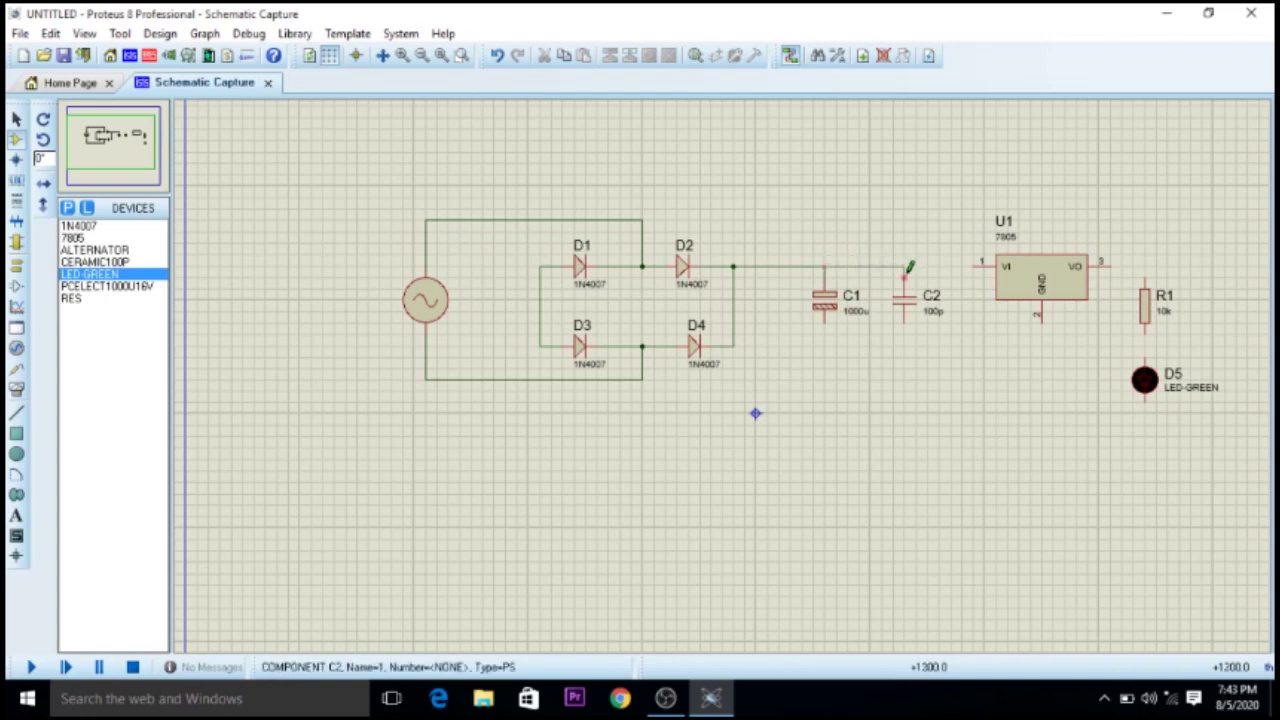
pyautogui.click(907, 266)
pyautogui.click(907, 266)
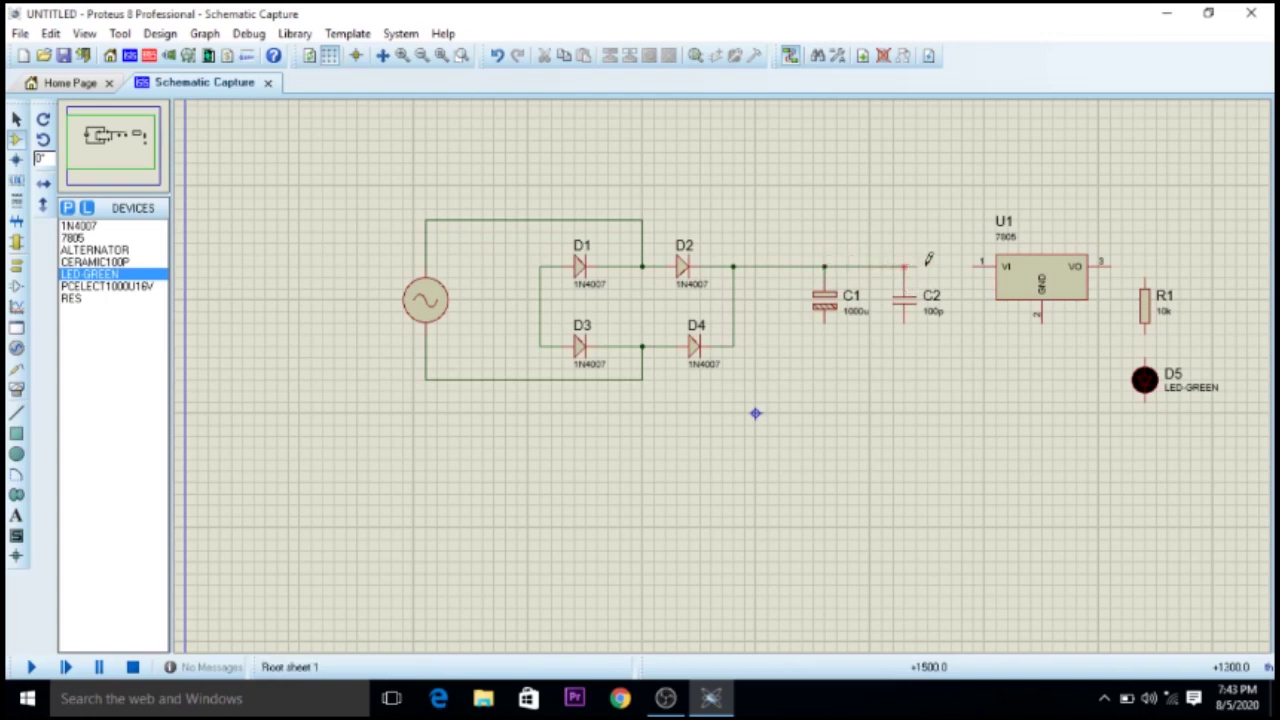
pyautogui.click(978, 266)
# Step: Wire the 7805's VO pin to the top of resistor R1 and R1's lower end to the anode of LED D5
pyautogui.click(1144, 286)
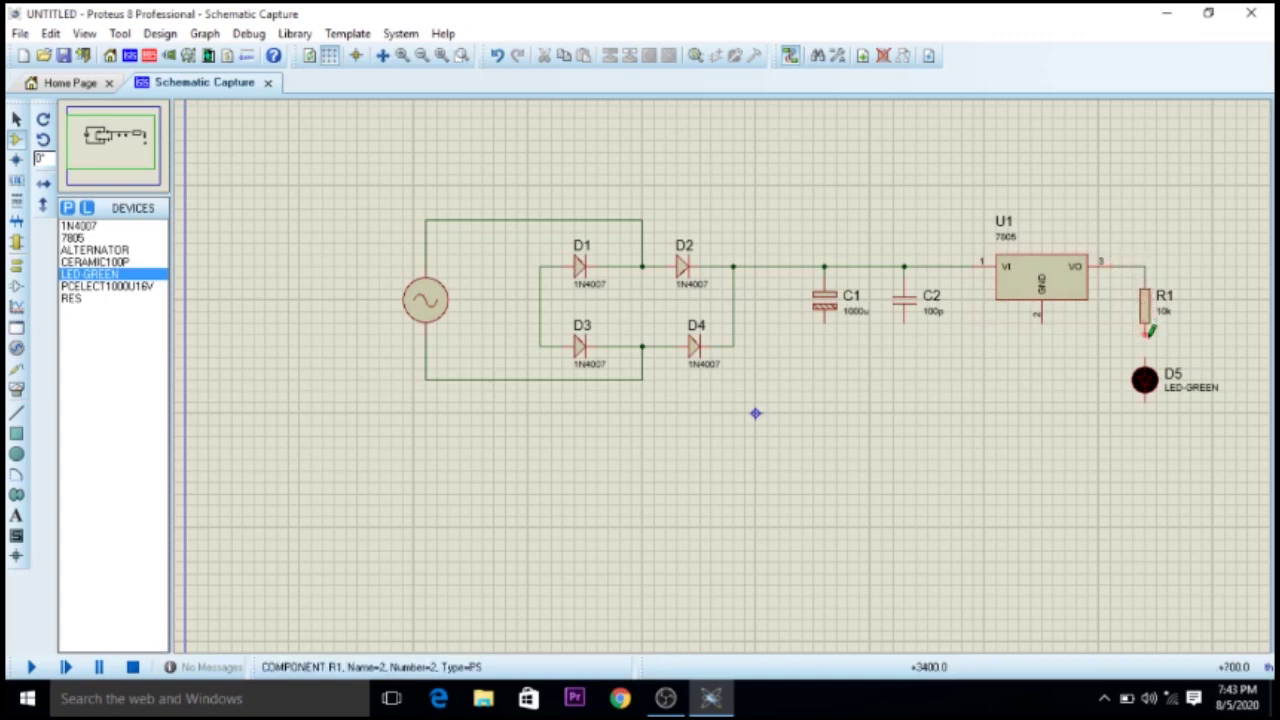
pyautogui.click(1145, 328)
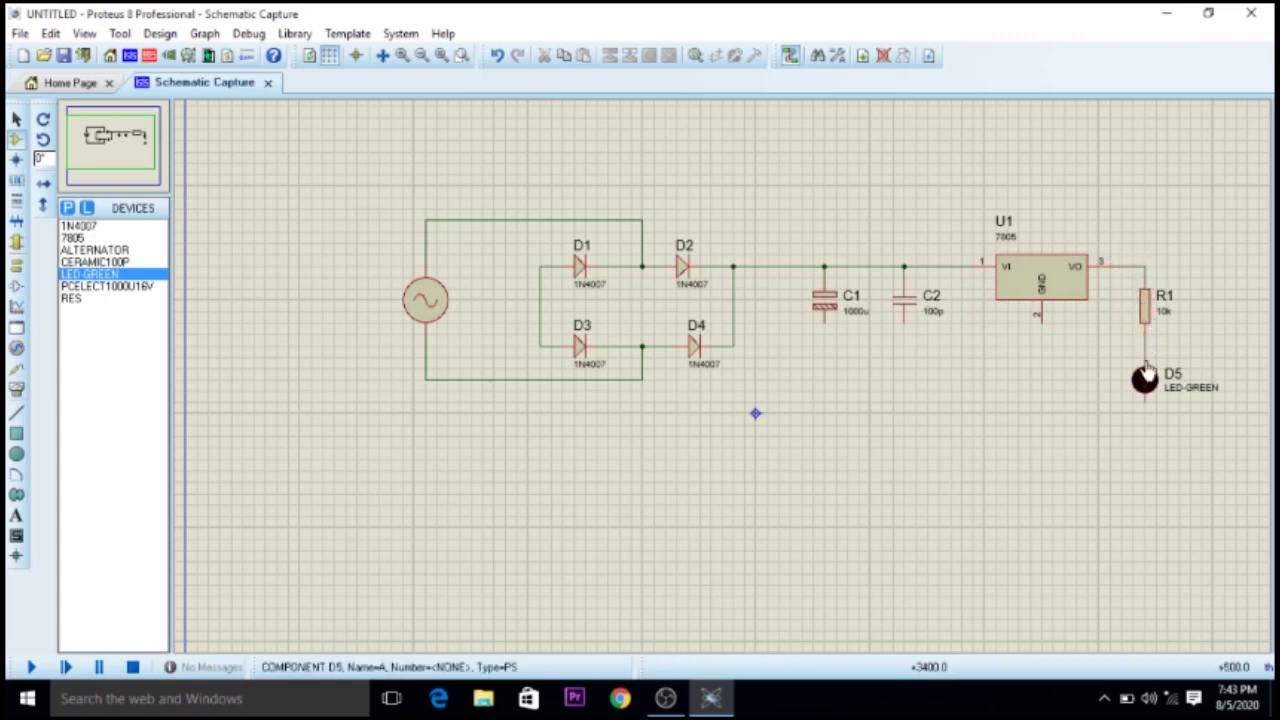
pyautogui.click(1146, 362)
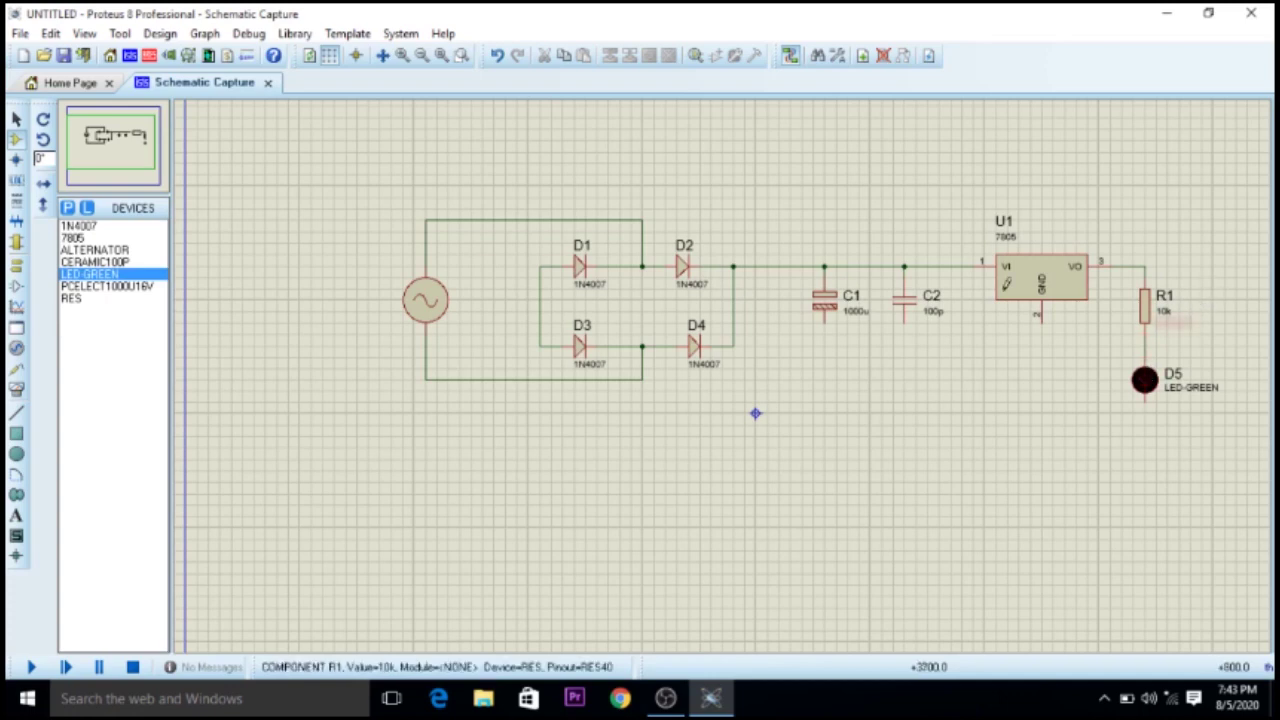
# Step: Set the value of resistor R1 to 220
pyautogui.click(404, 60)
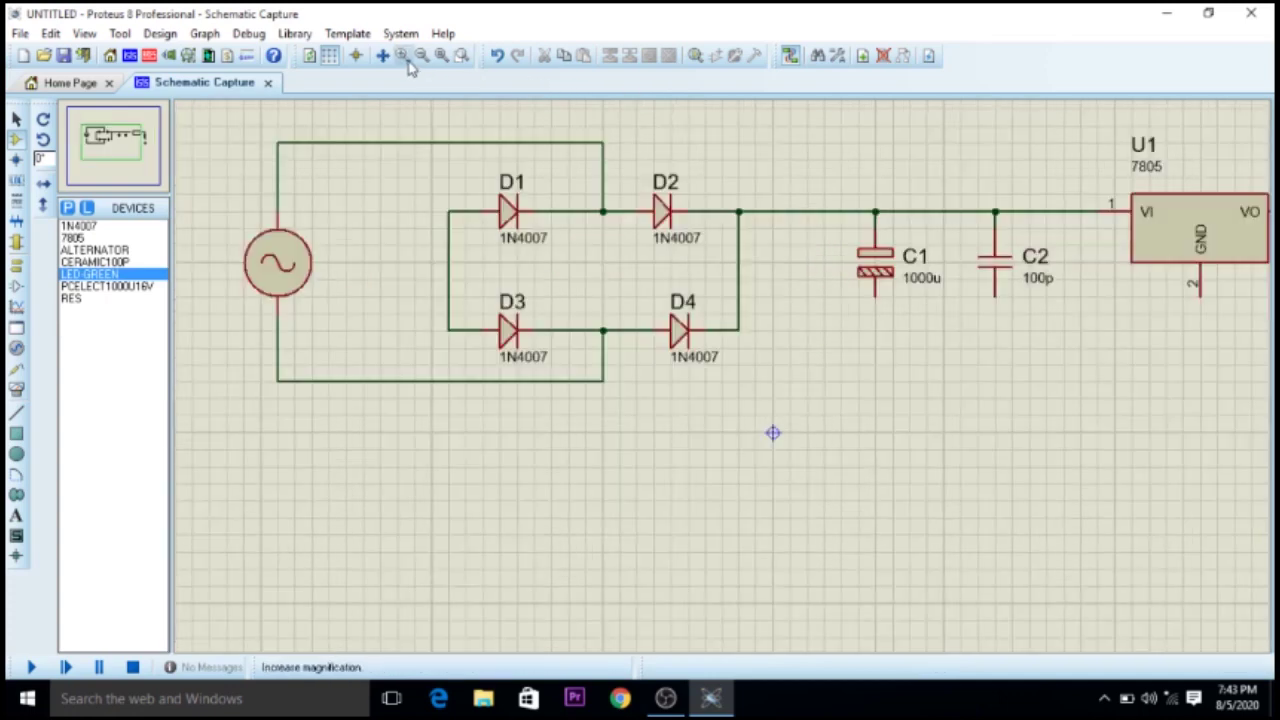
pyautogui.click(129, 145)
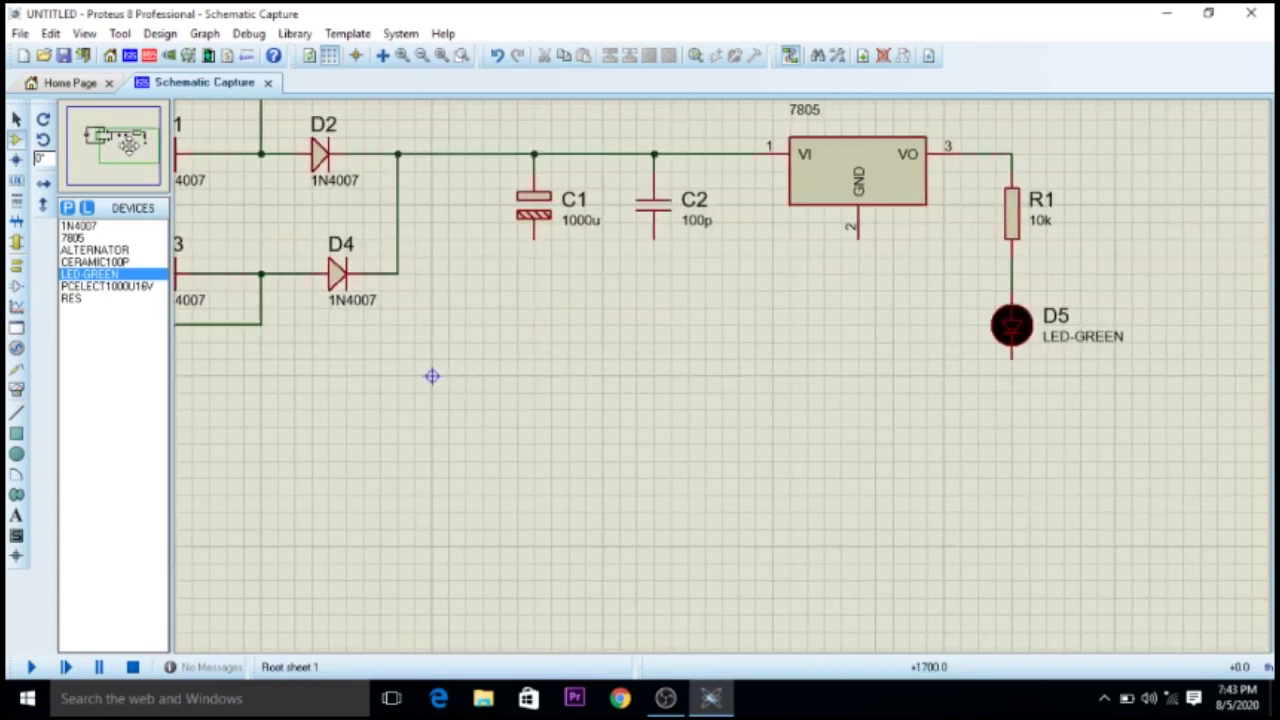
pyautogui.doubleClick(1041, 222)
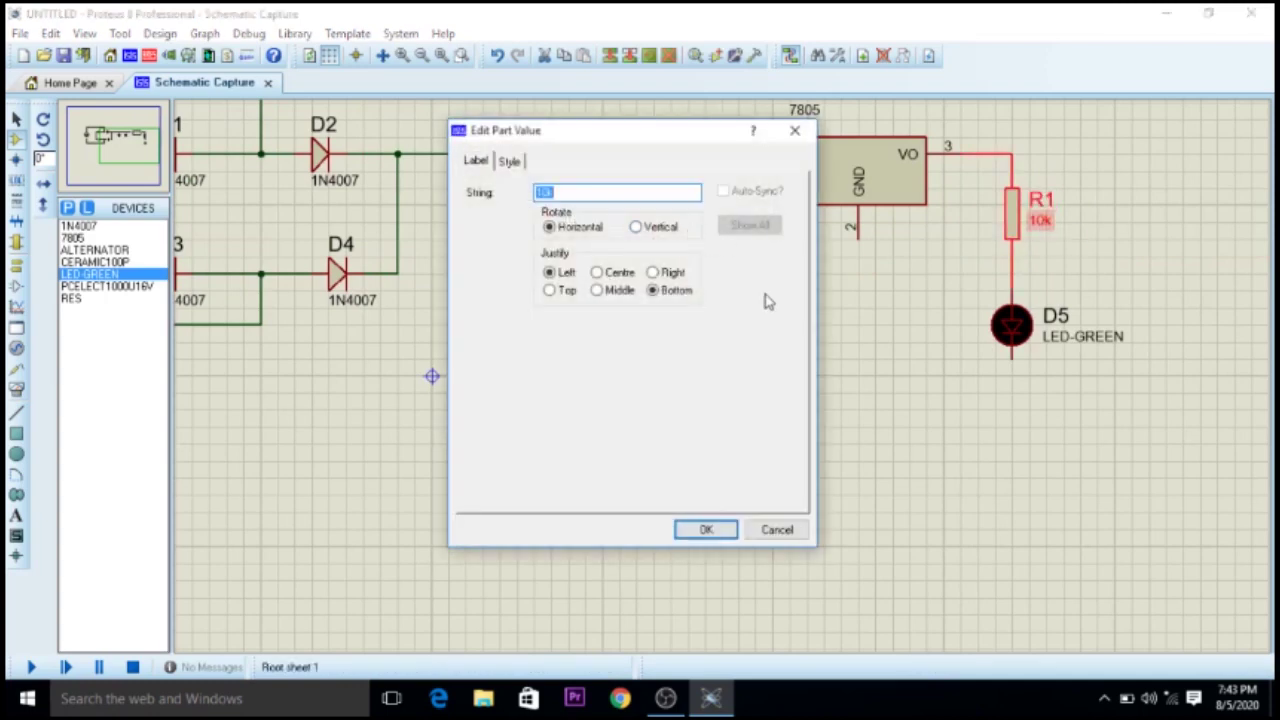
pyautogui.write('220')
pyautogui.click(712, 530)
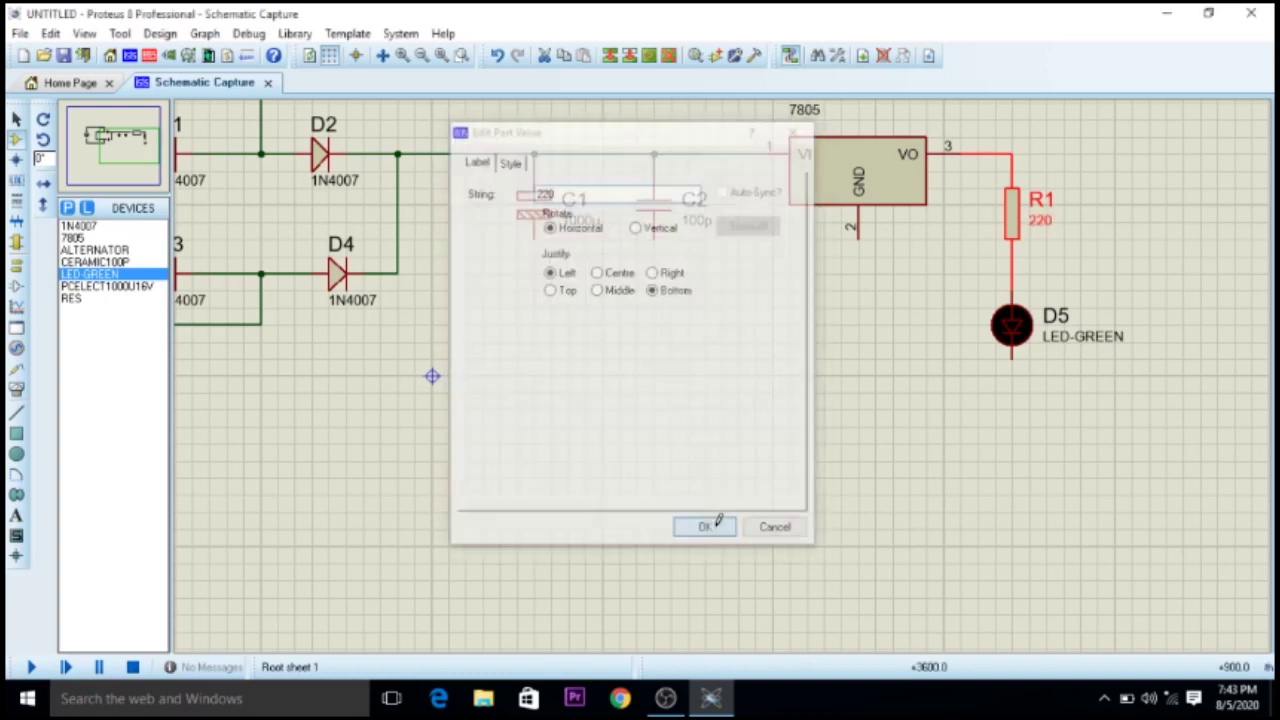
pyautogui.click(1021, 460)
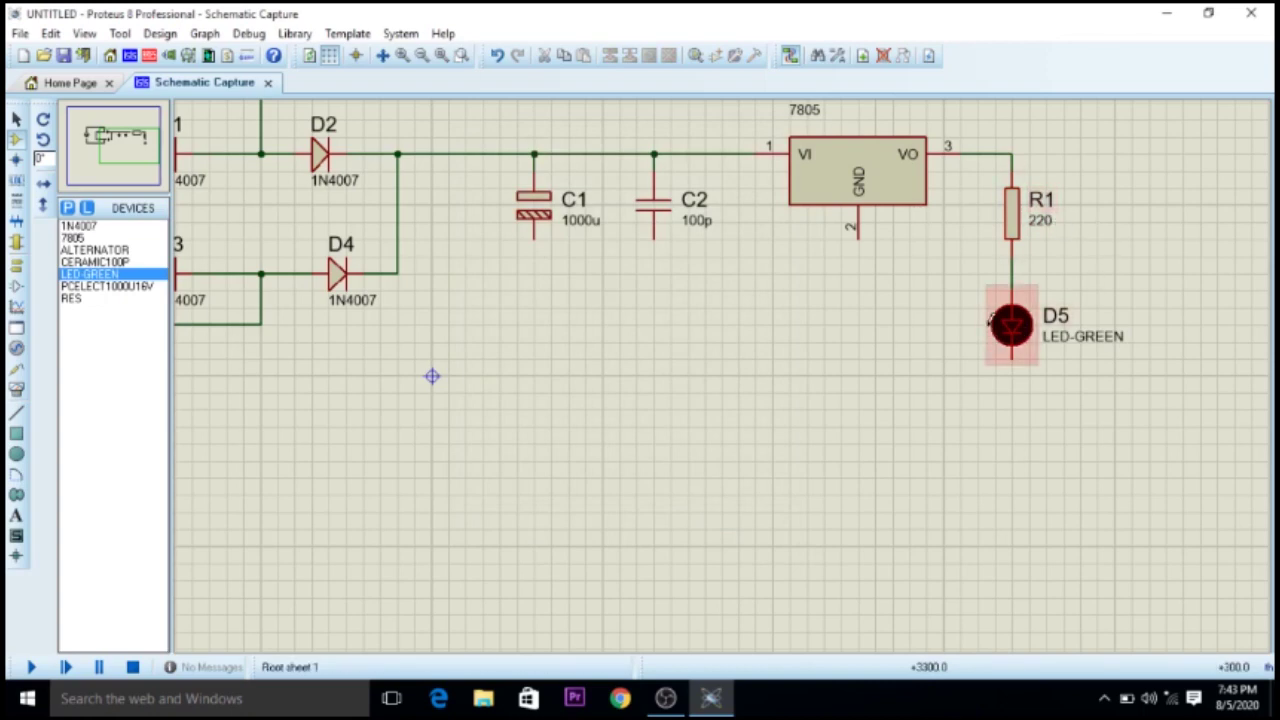
# Step: Draw the negative rail from the D1–D3 anode connection beneath the whole circuit to a free end beyond LED D5
pyautogui.moveTo(432, 375); pyautogui.dragTo(653, 461)
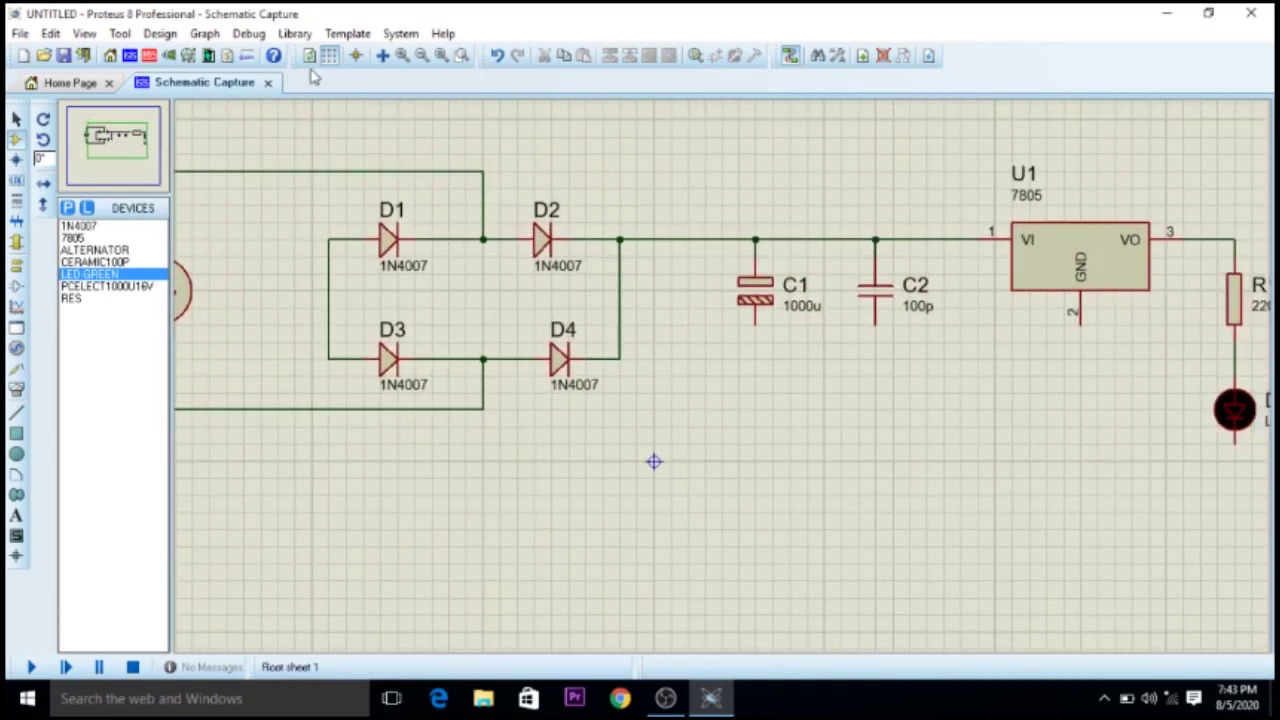
pyautogui.click(422, 56)
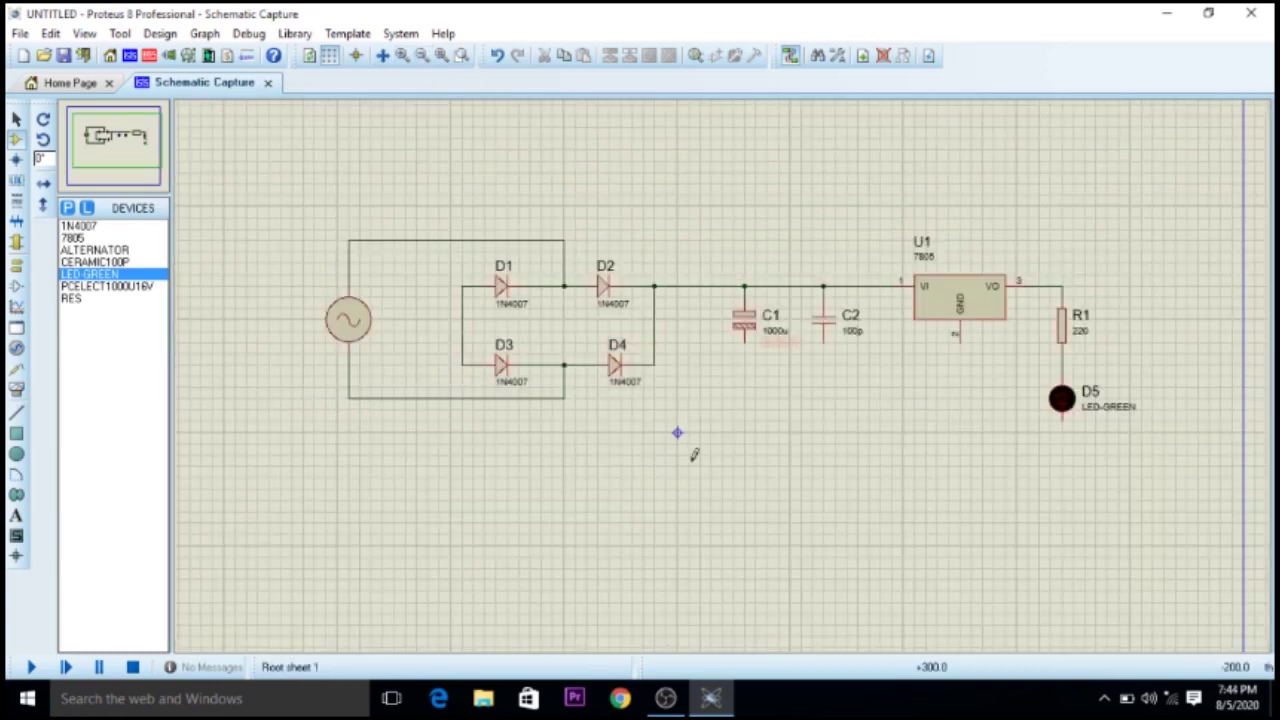
pyautogui.click(458, 319)
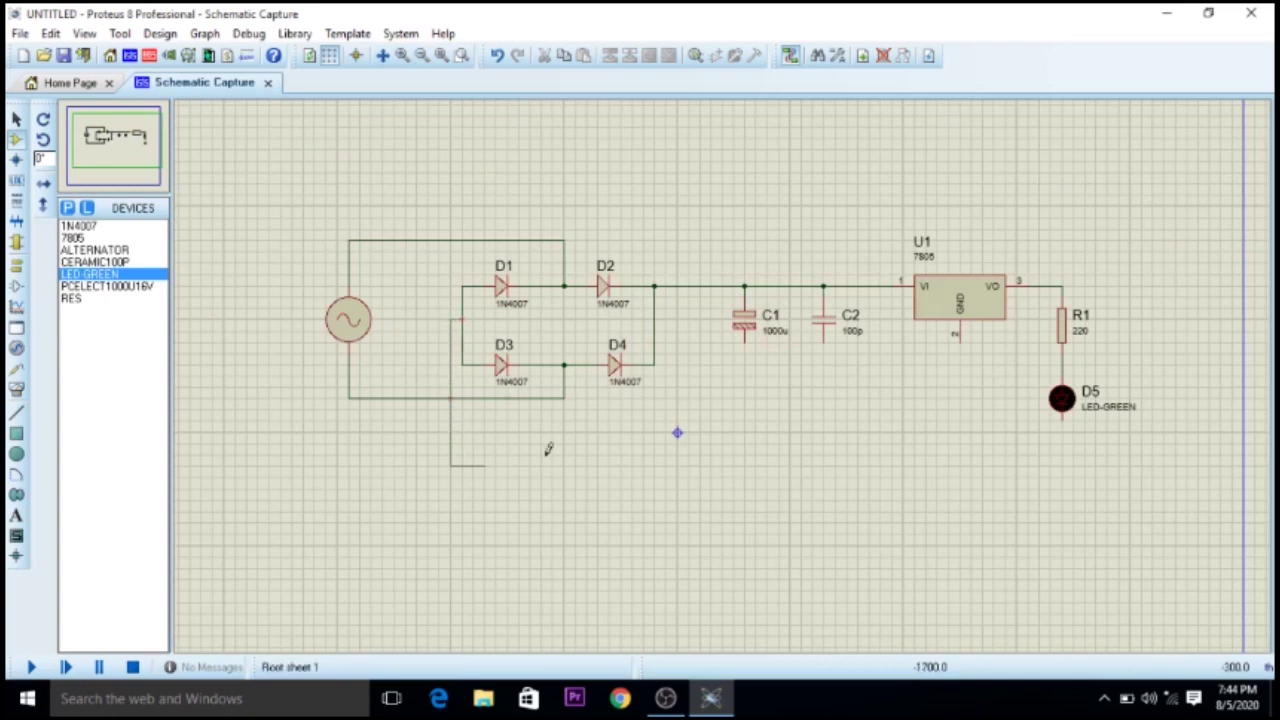
pyautogui.doubleClick(1188, 431)
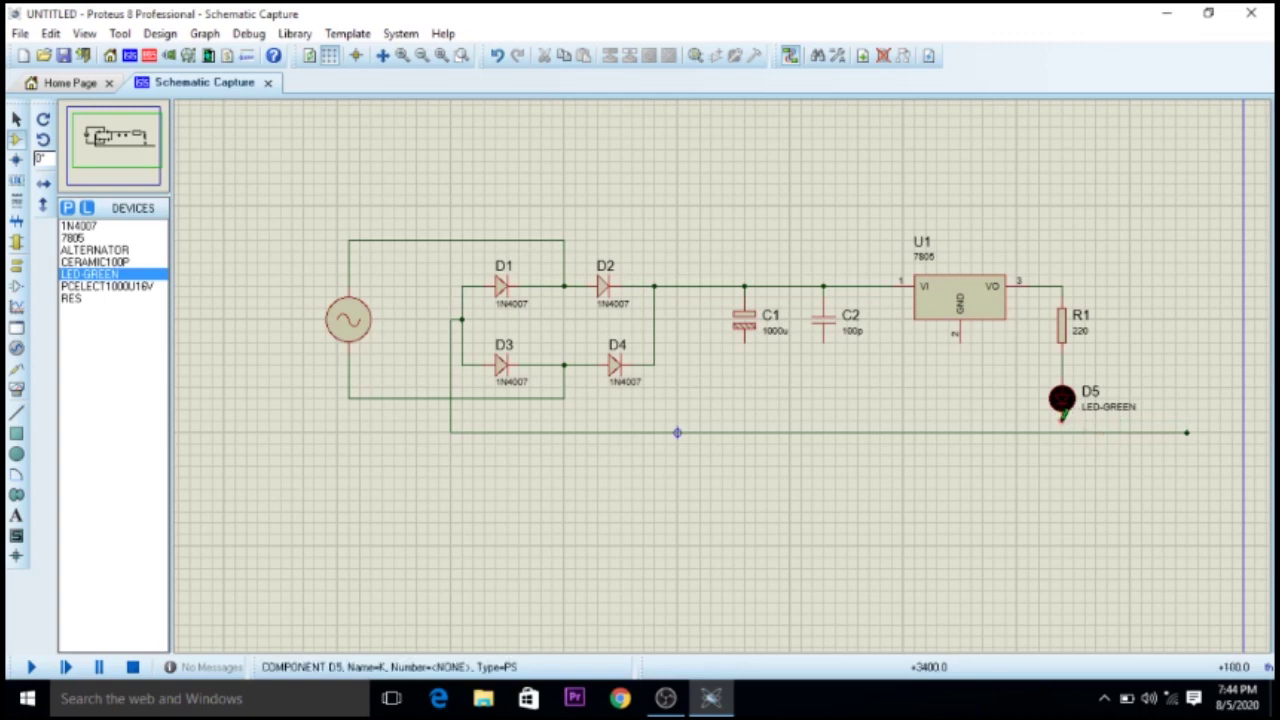
# Step: Wire the LED D5 cathode, the 7805's GND pin and the lower terminals of C2 and C1 to the negative rail
pyautogui.click(1062, 416)
pyautogui.click(1062, 432)
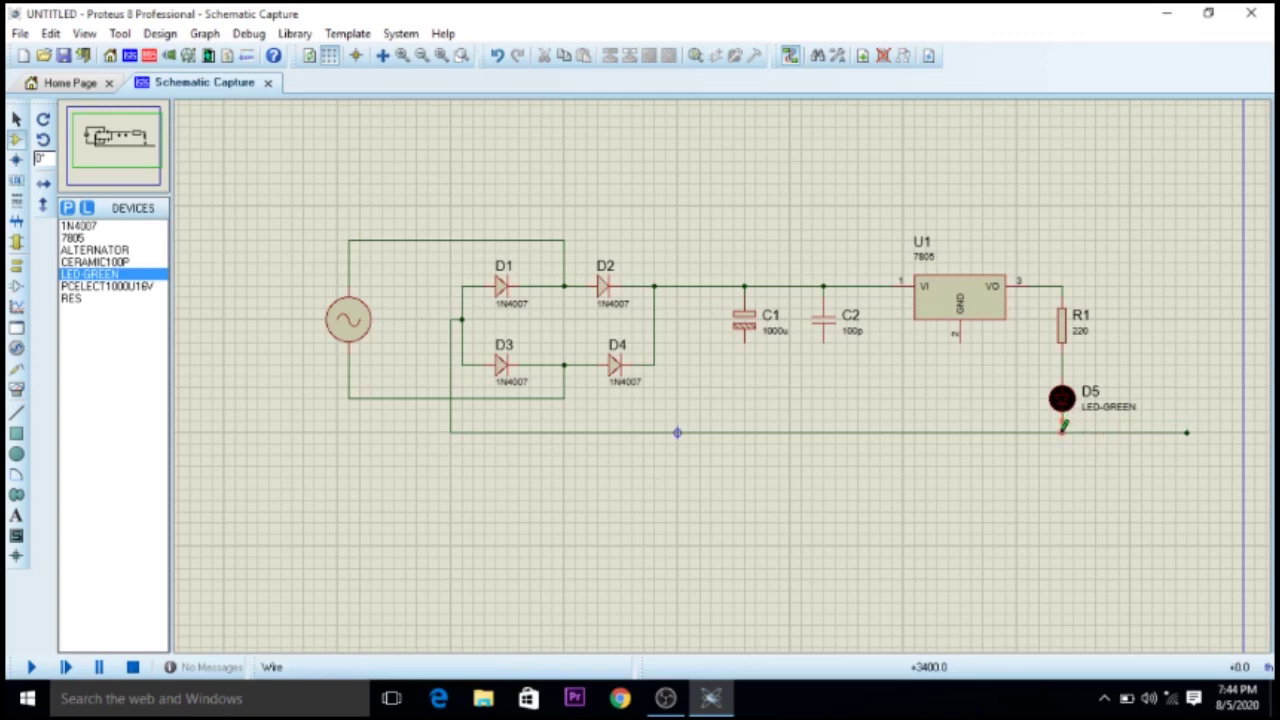
pyautogui.click(960, 340)
pyautogui.click(960, 432)
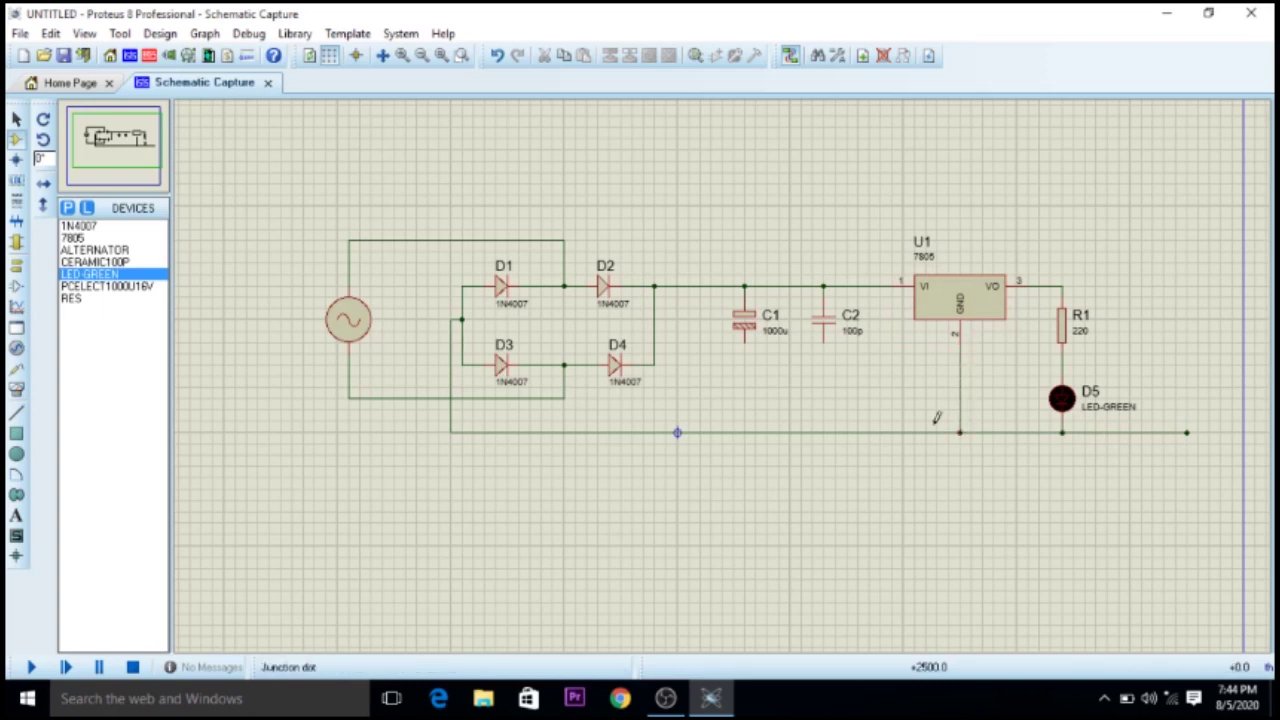
pyautogui.click(825, 342)
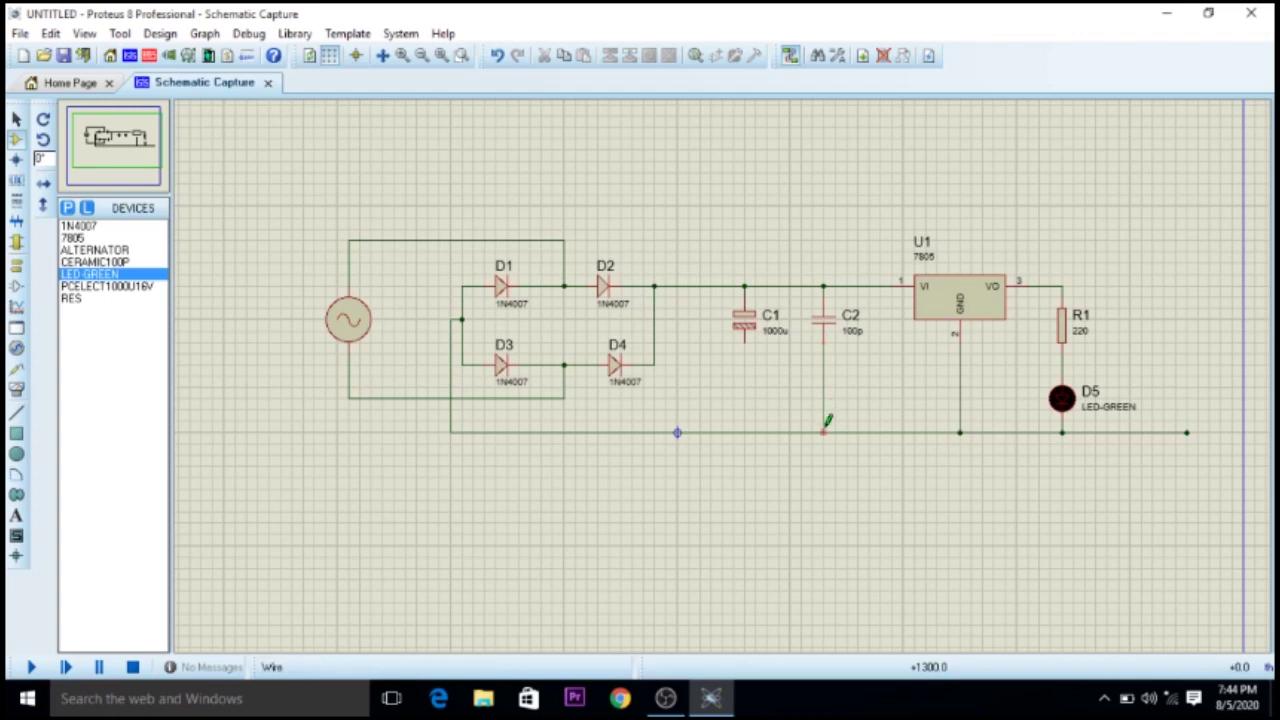
pyautogui.click(824, 430)
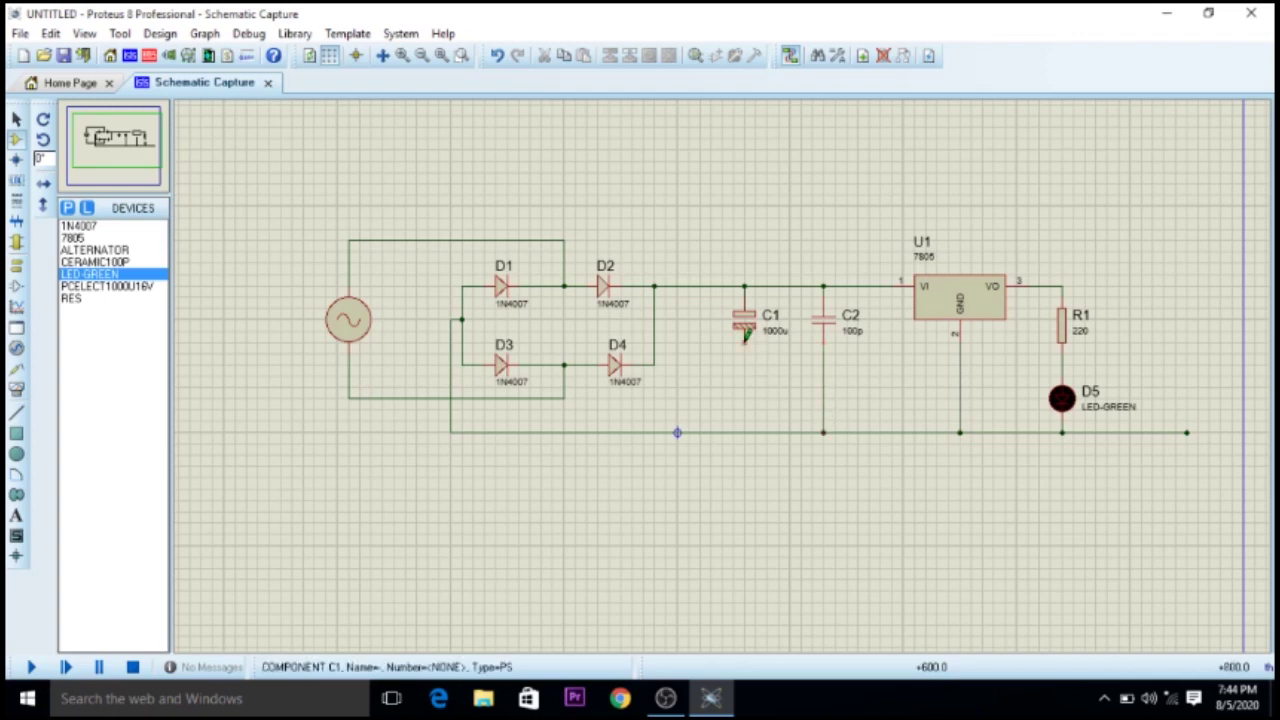
pyautogui.click(745, 432)
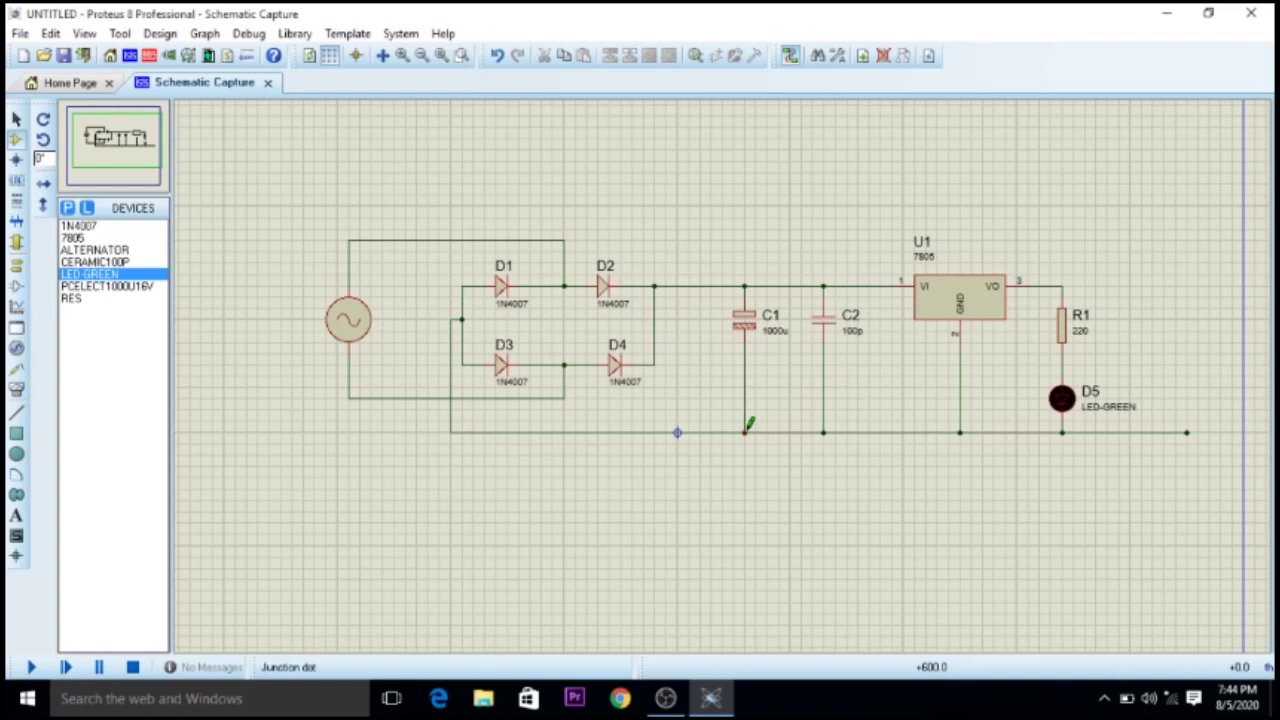
# Step: Draw the positive output wire from the top of R1 to a free end above the end of the negative rail
pyautogui.click(1063, 280)
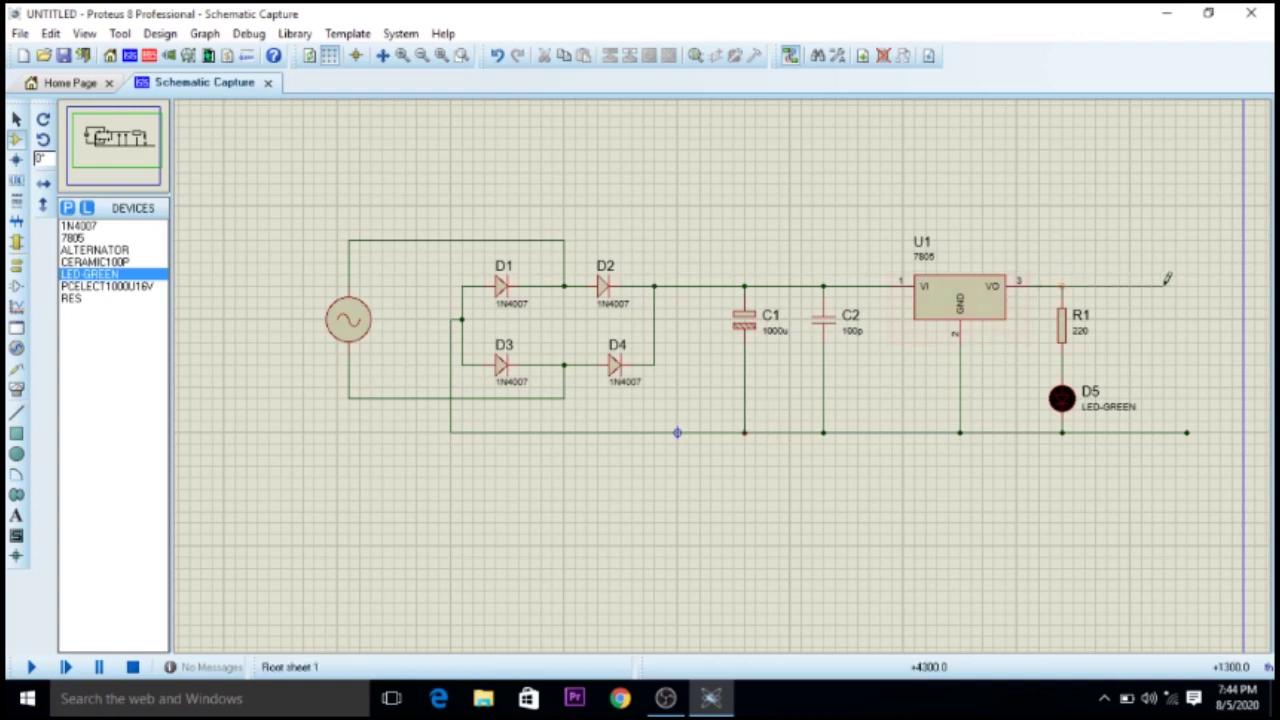
pyautogui.doubleClick(1186, 282)
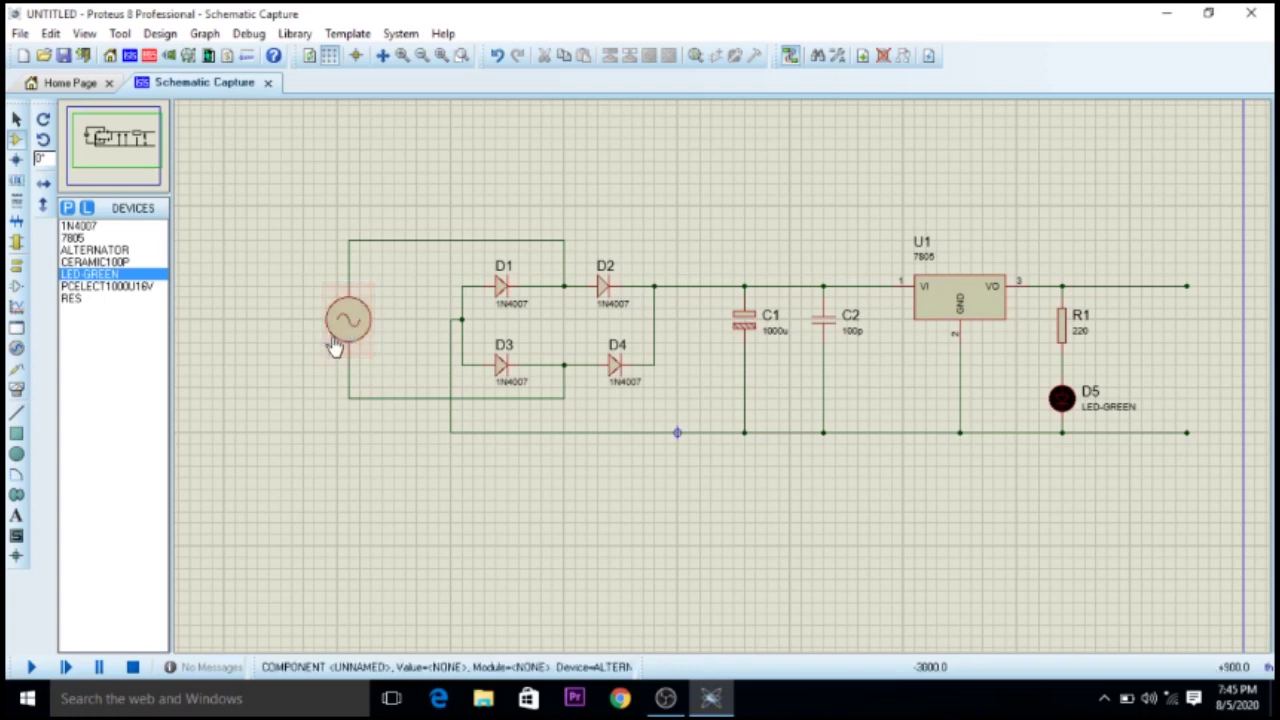
# Step: Set the alternator's amplitude to 9V and its frequency to 50 Hz
pyautogui.click(345, 335)
pyautogui.doubleClick(345, 335)
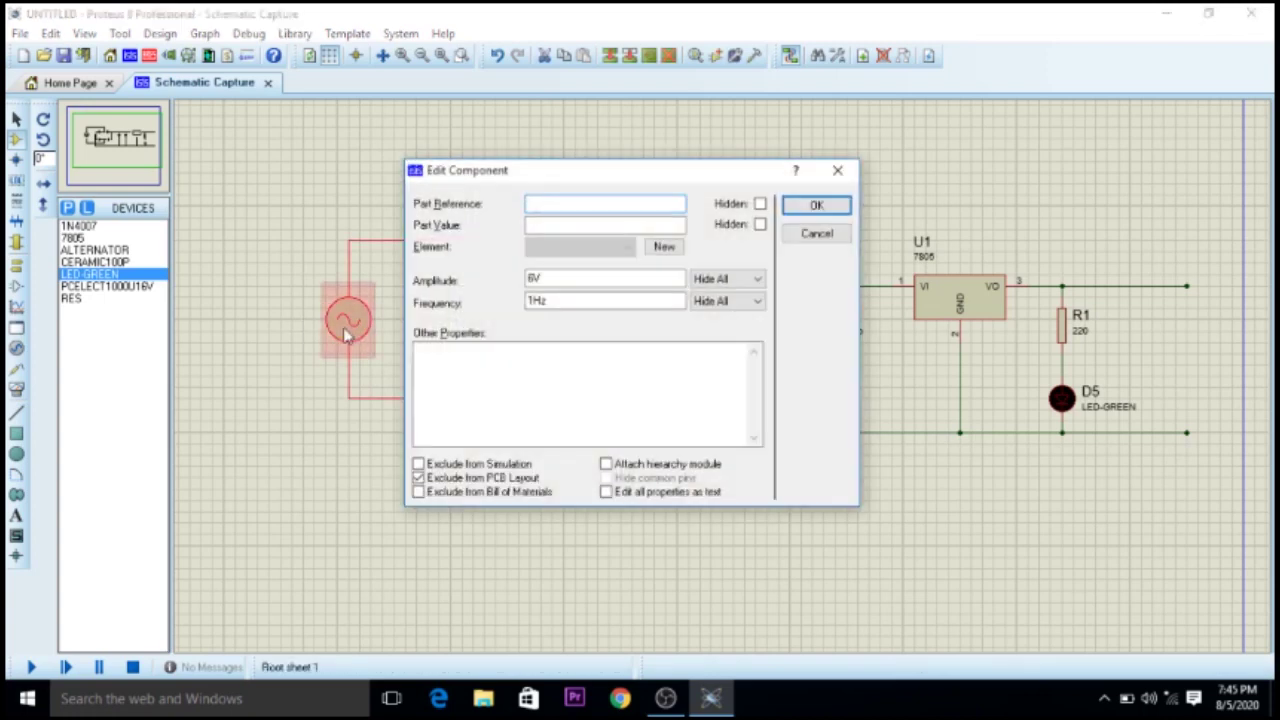
pyautogui.click(534, 281)
pyautogui.click(533, 303)
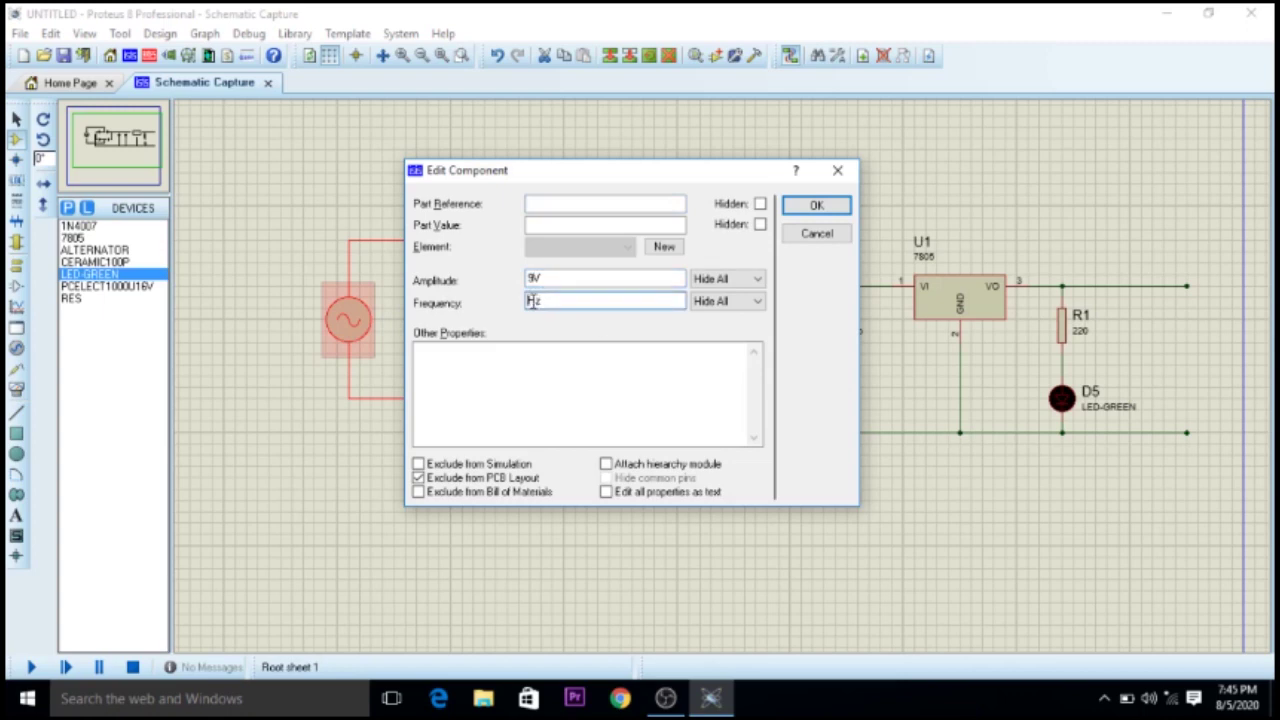
pyautogui.write('50')
pyautogui.click(803, 209)
pyautogui.click(681, 535)
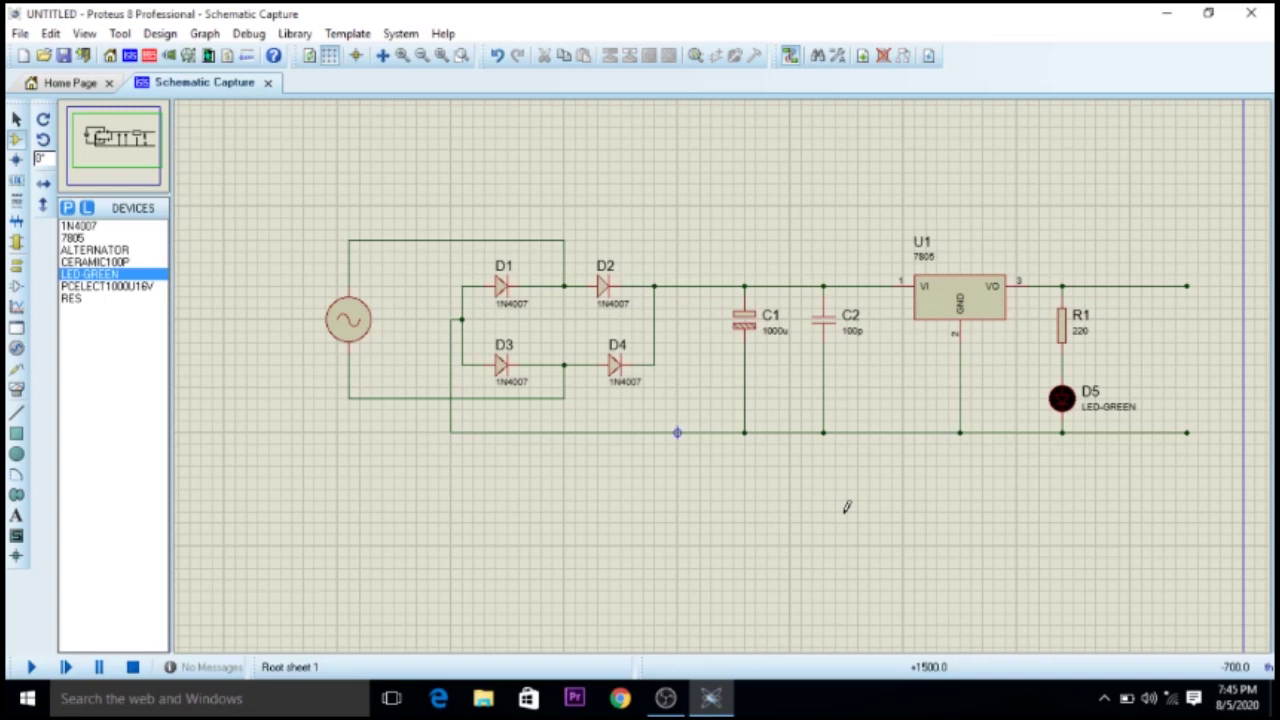
# Step: Place voltage probes on the positive output wire and on the negative rail beyond LED D5
pyautogui.click(18, 268)
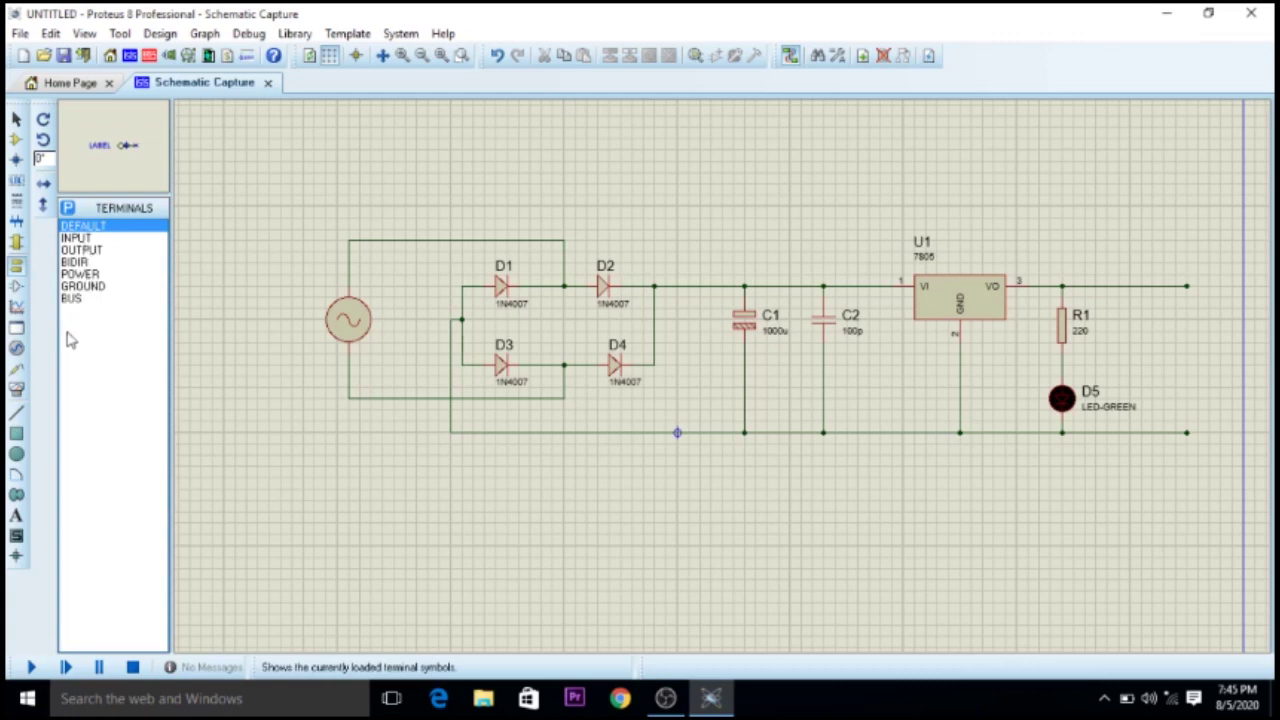
pyautogui.click(16, 370)
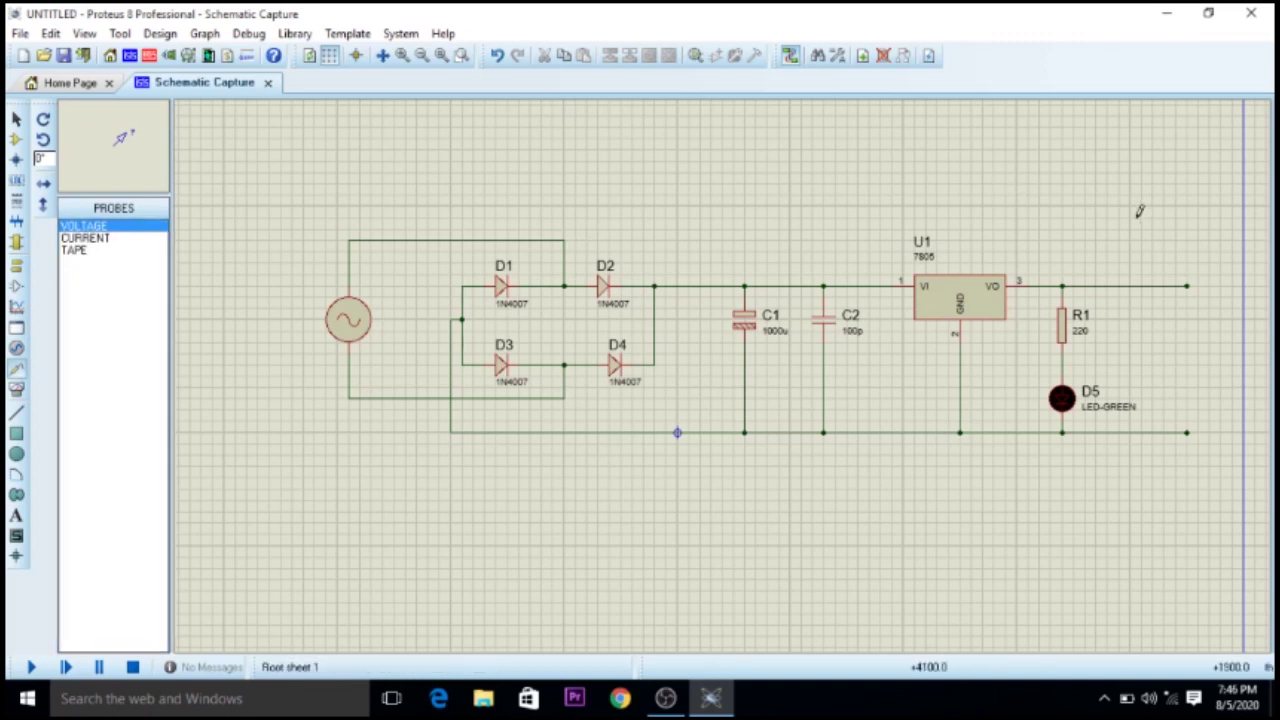
pyautogui.click(1142, 285)
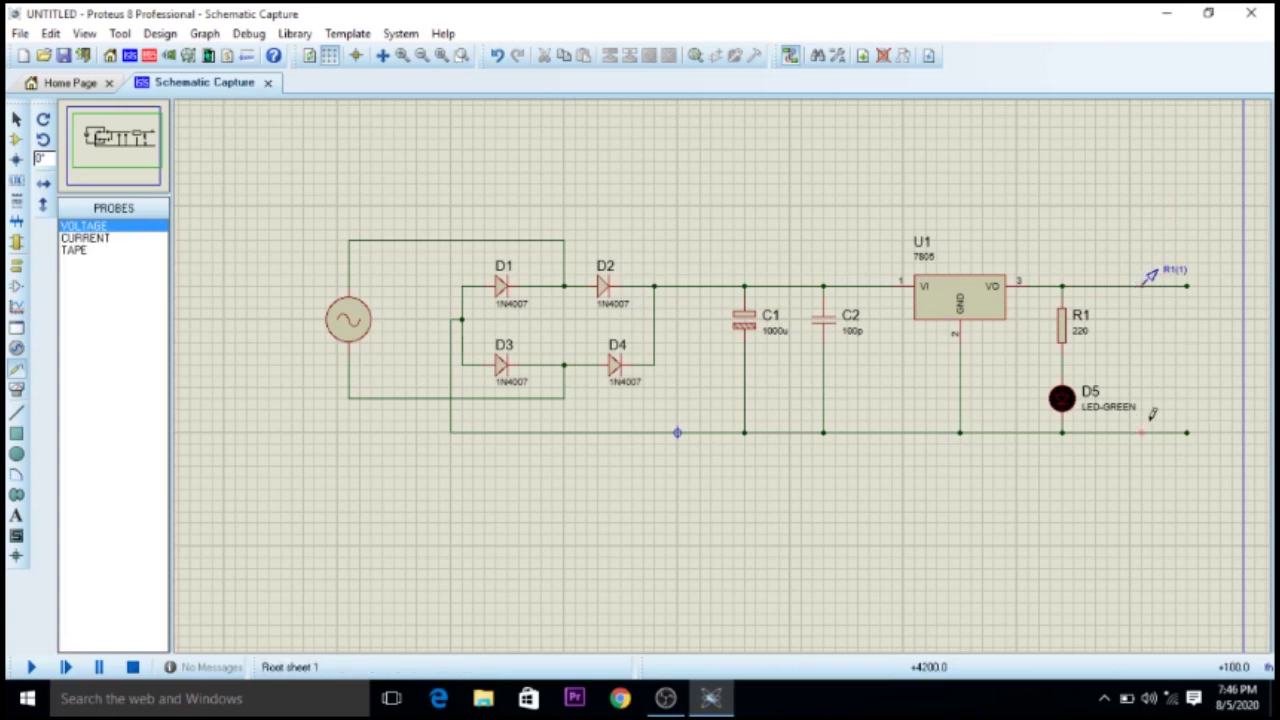
pyautogui.click(1150, 430)
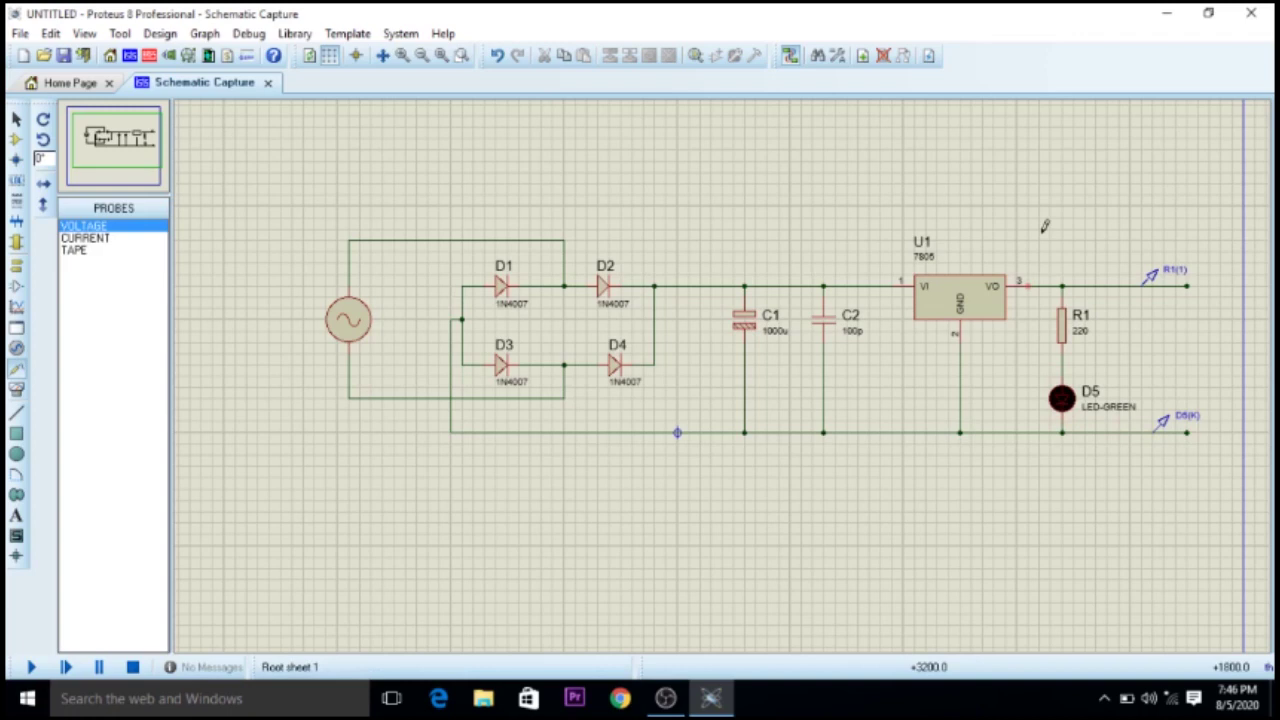
# Step: Place voltage probes on the positive rail before the 7805's VI pin, between C1 and C2, and between D2 and C1
pyautogui.click(862, 283)
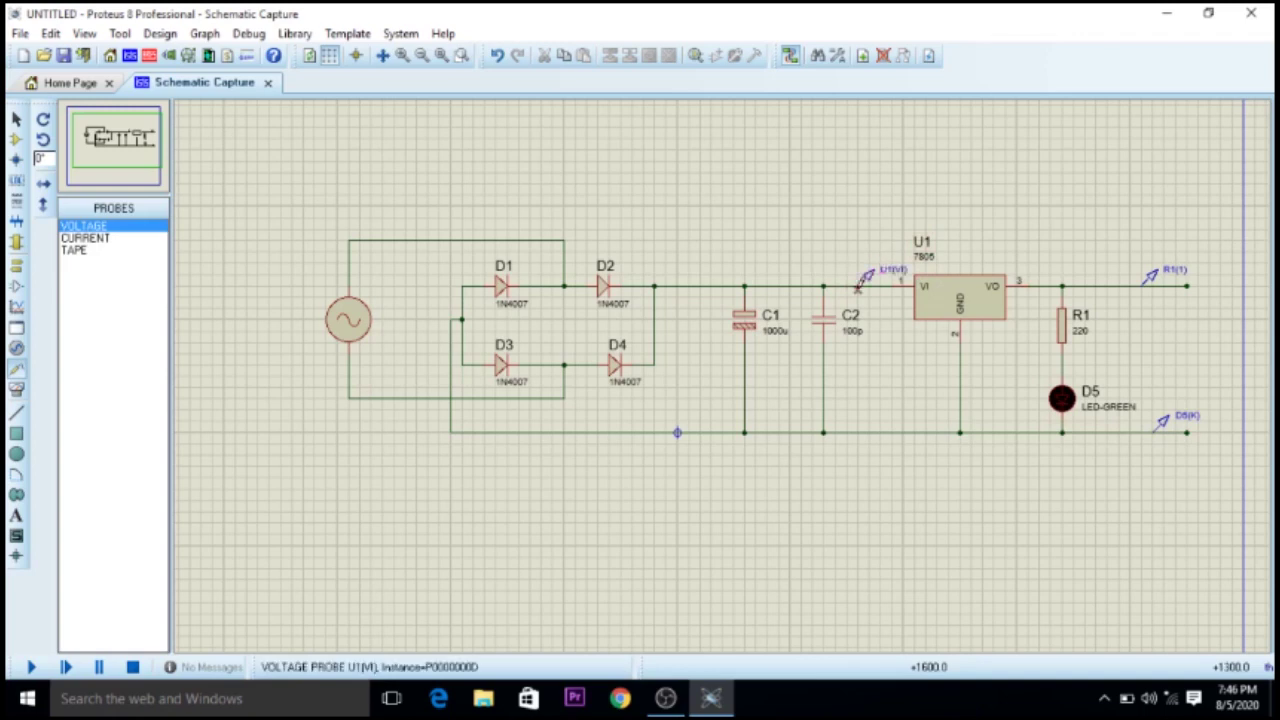
pyautogui.click(770, 284)
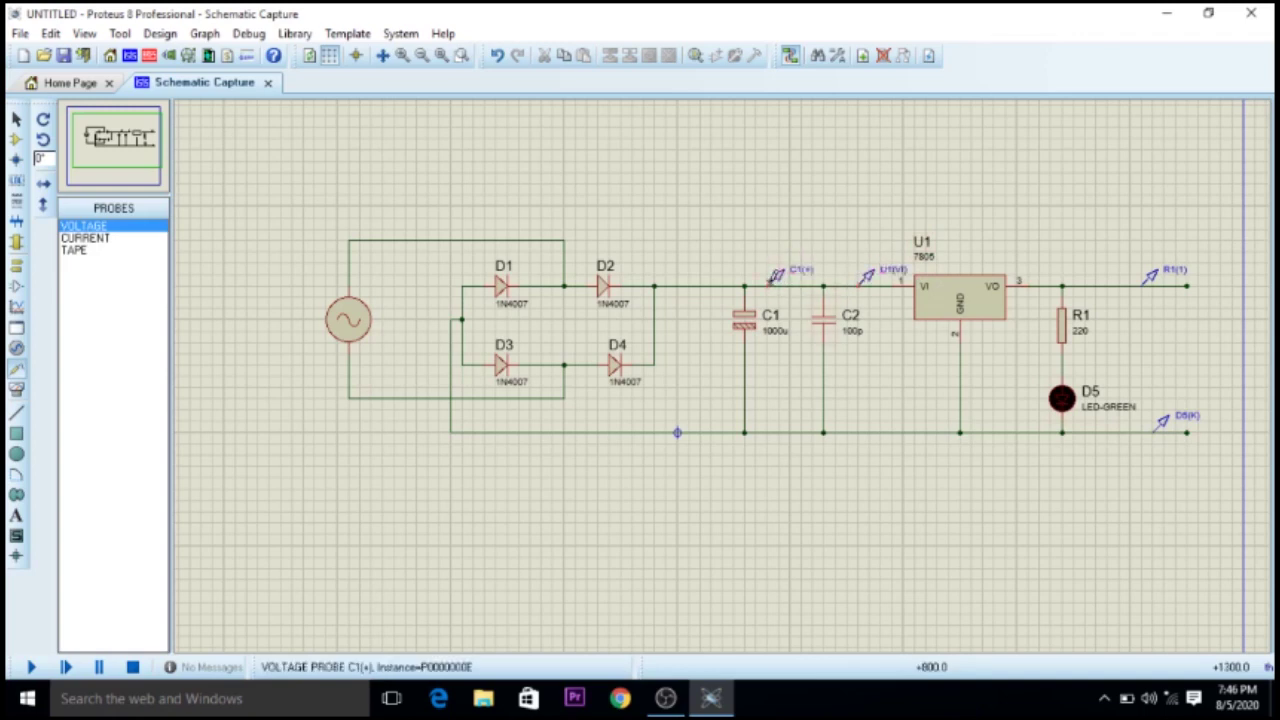
pyautogui.click(679, 283)
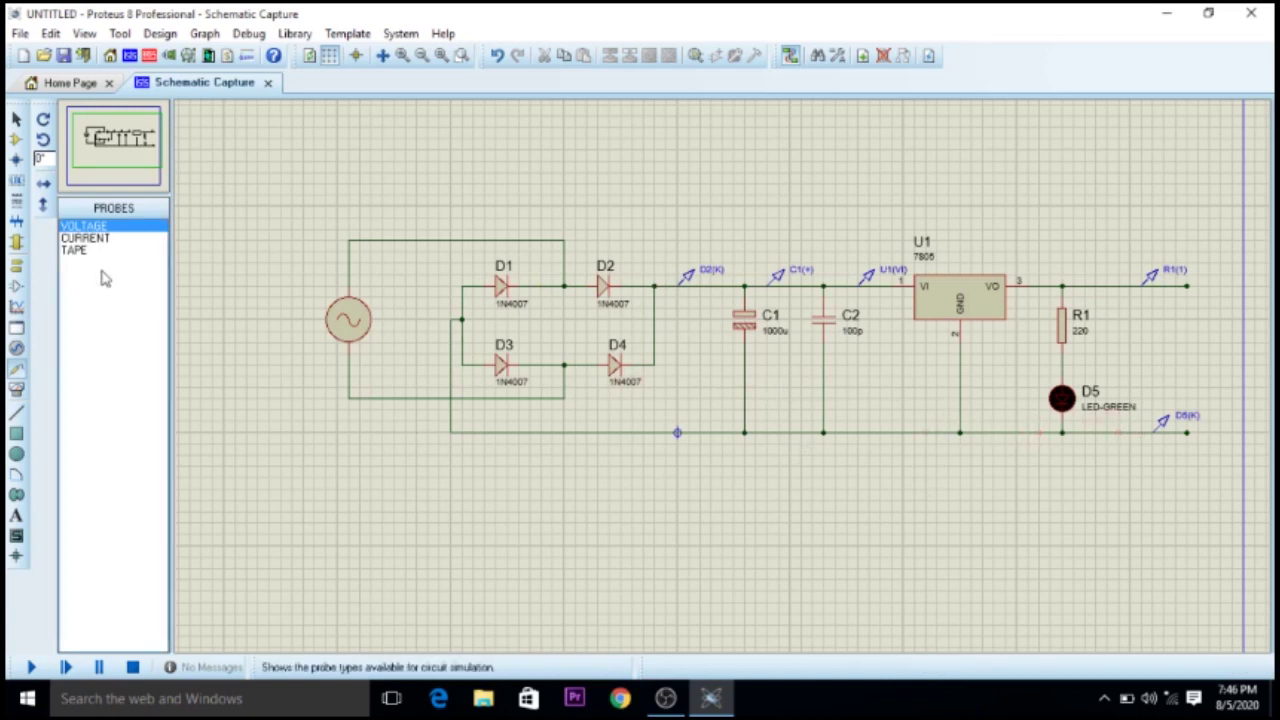
# Step: Place a GROUND terminal below the 7805 and wire it to the negative rail at the GND pin's junction
pyautogui.click(17, 268)
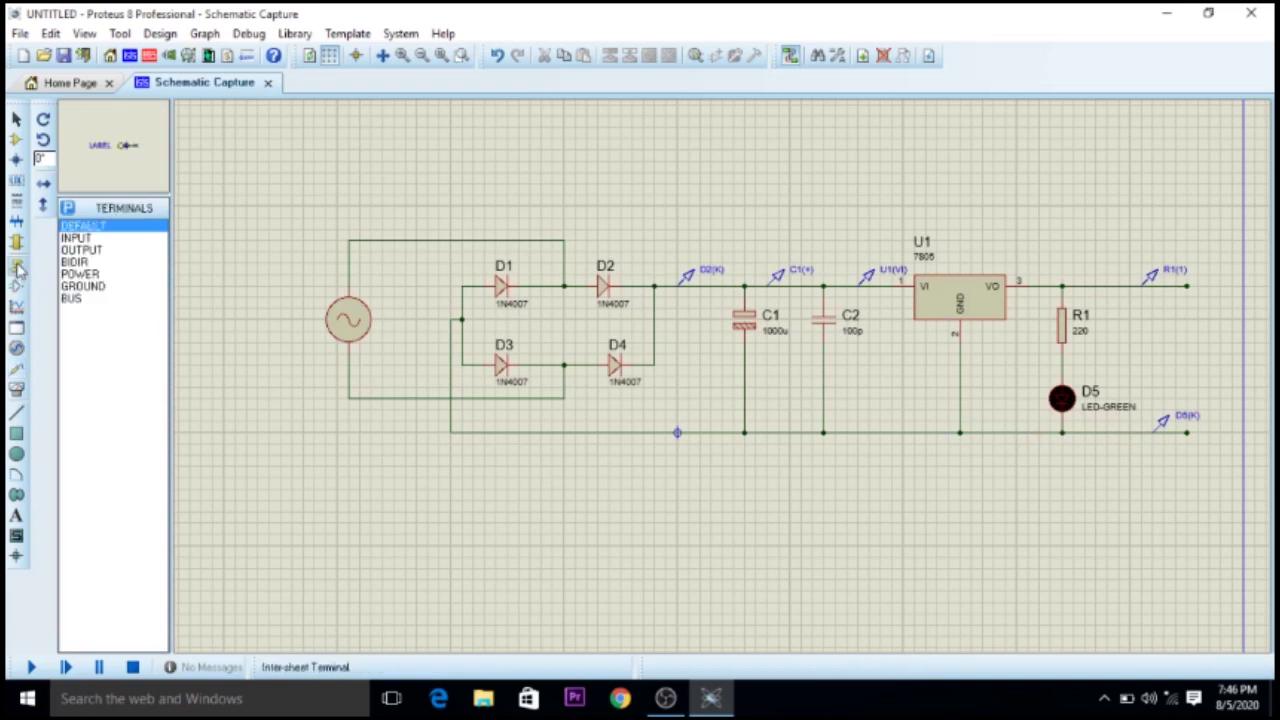
pyautogui.click(84, 287)
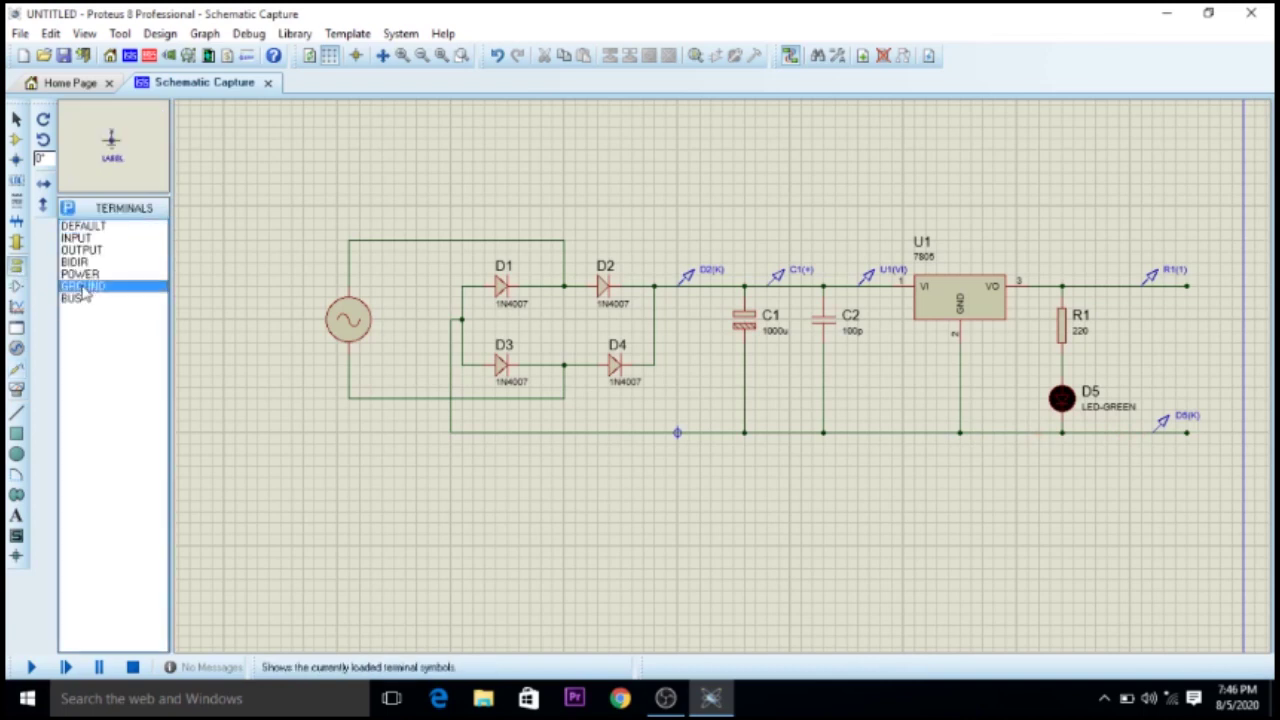
pyautogui.click(961, 480)
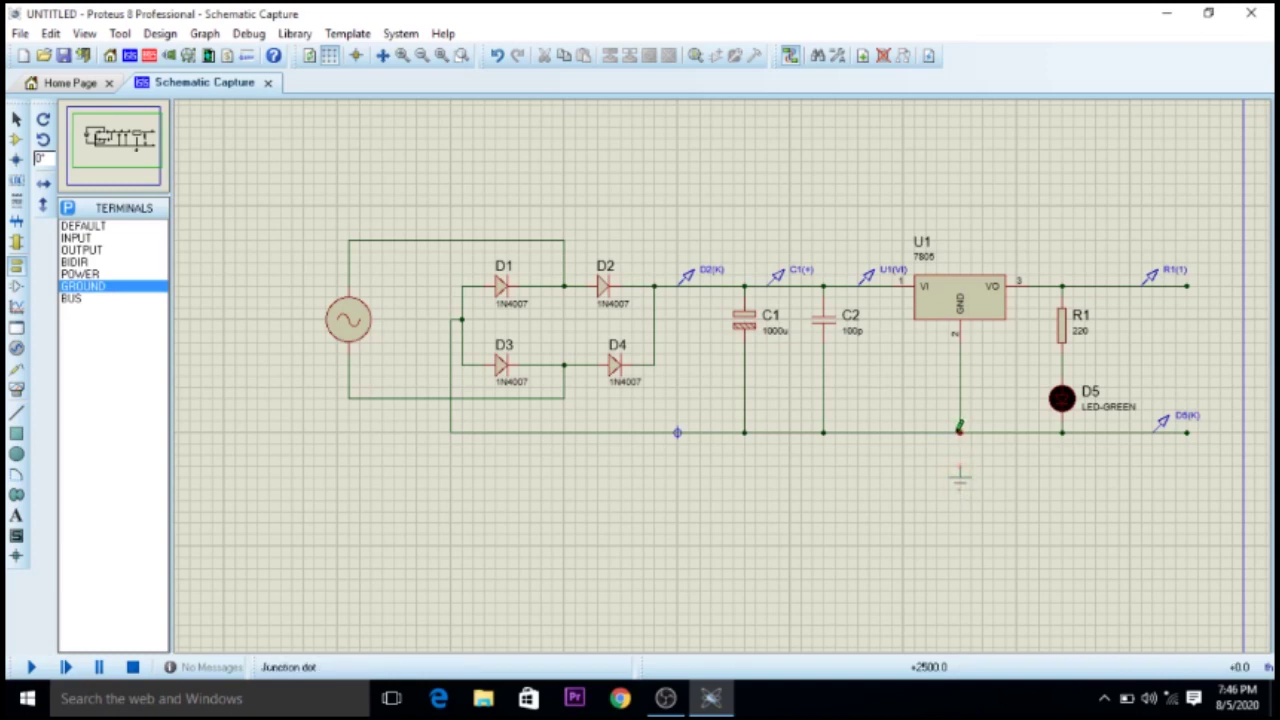
pyautogui.click(959, 430)
pyautogui.click(962, 470)
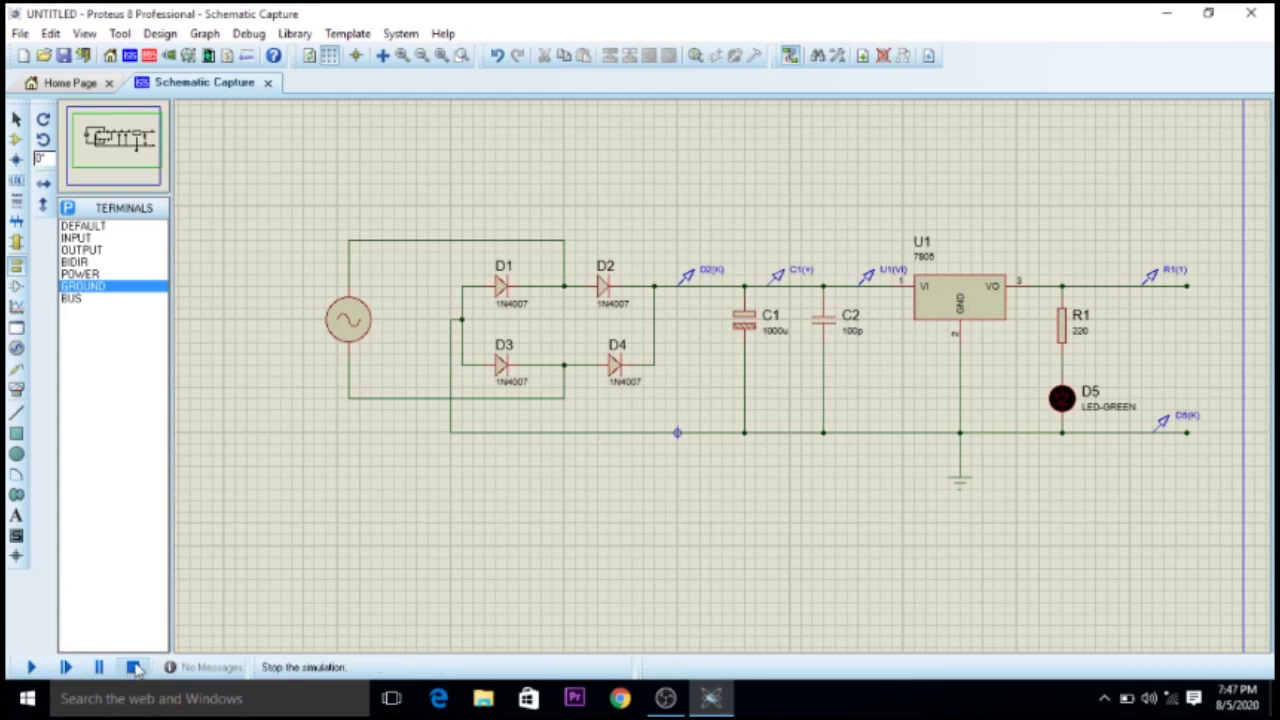
# Step: Run the simulation, examine the voltage probe readings along the positive and negative rails and LED D5, and stop it
pyautogui.click(32, 668)
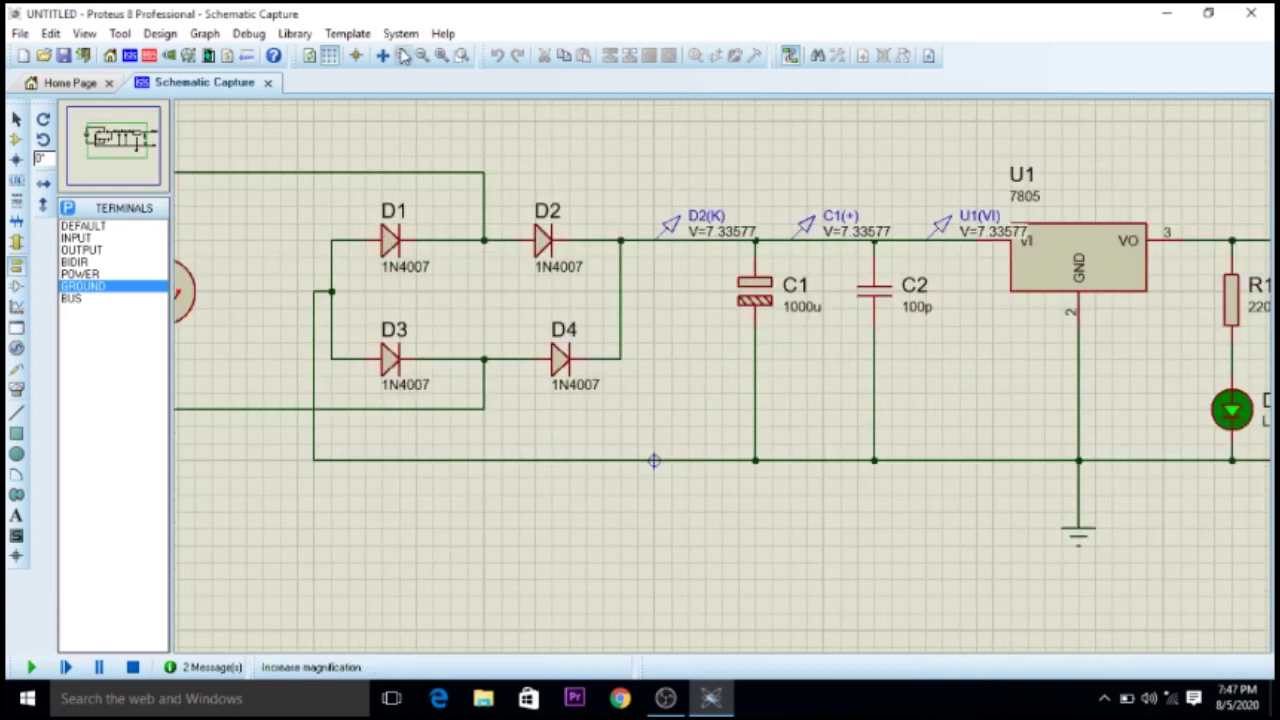
pyautogui.click(116, 147)
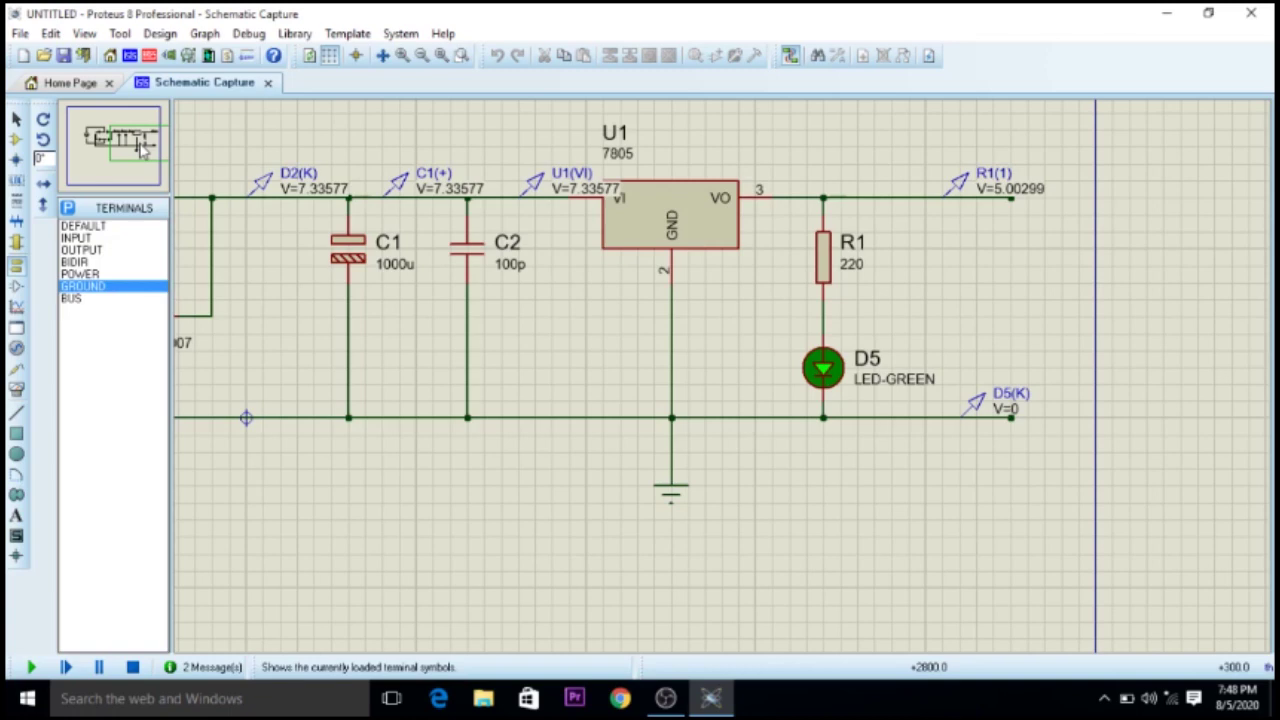
pyautogui.moveTo(143, 148)
pyautogui.mouseDown()
pyautogui.moveTo(122, 150)
pyautogui.moveTo(134, 140)
pyautogui.mouseUp()
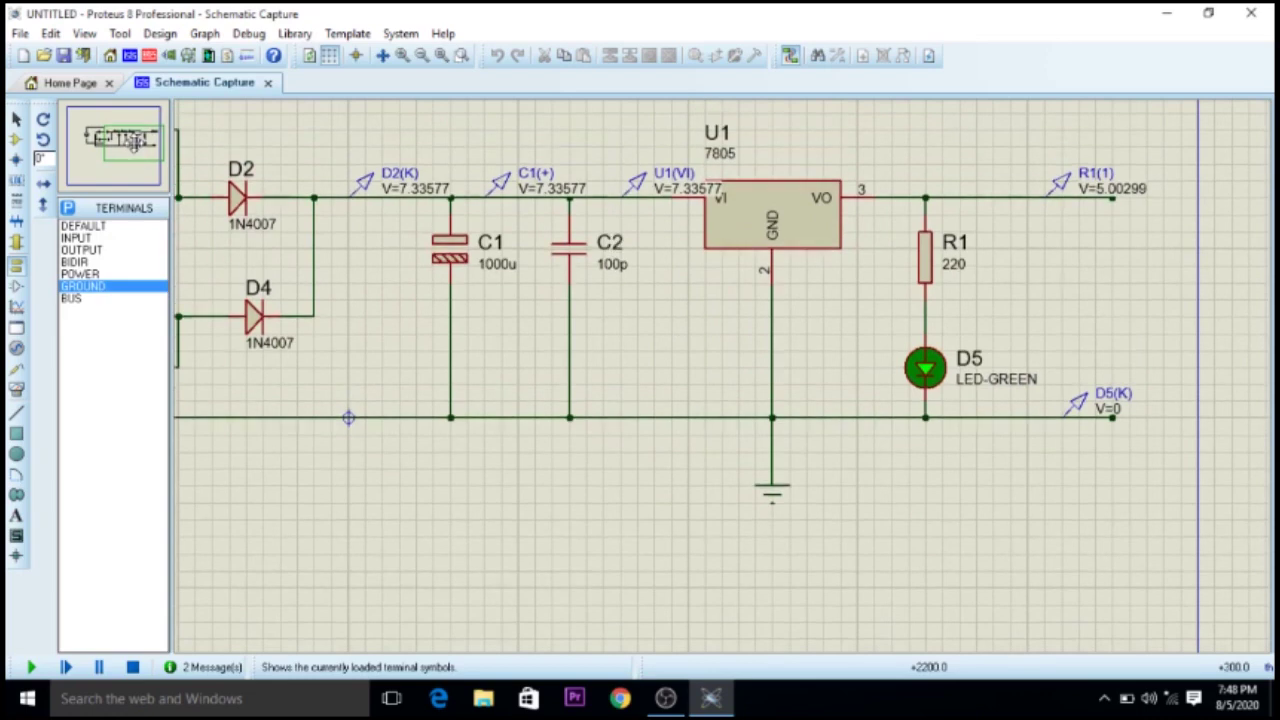
pyautogui.moveTo(133, 143)
pyautogui.mouseDown()
pyautogui.moveTo(165, 190)
pyautogui.moveTo(116, 165)
pyautogui.moveTo(125, 140)
pyautogui.mouseUp()
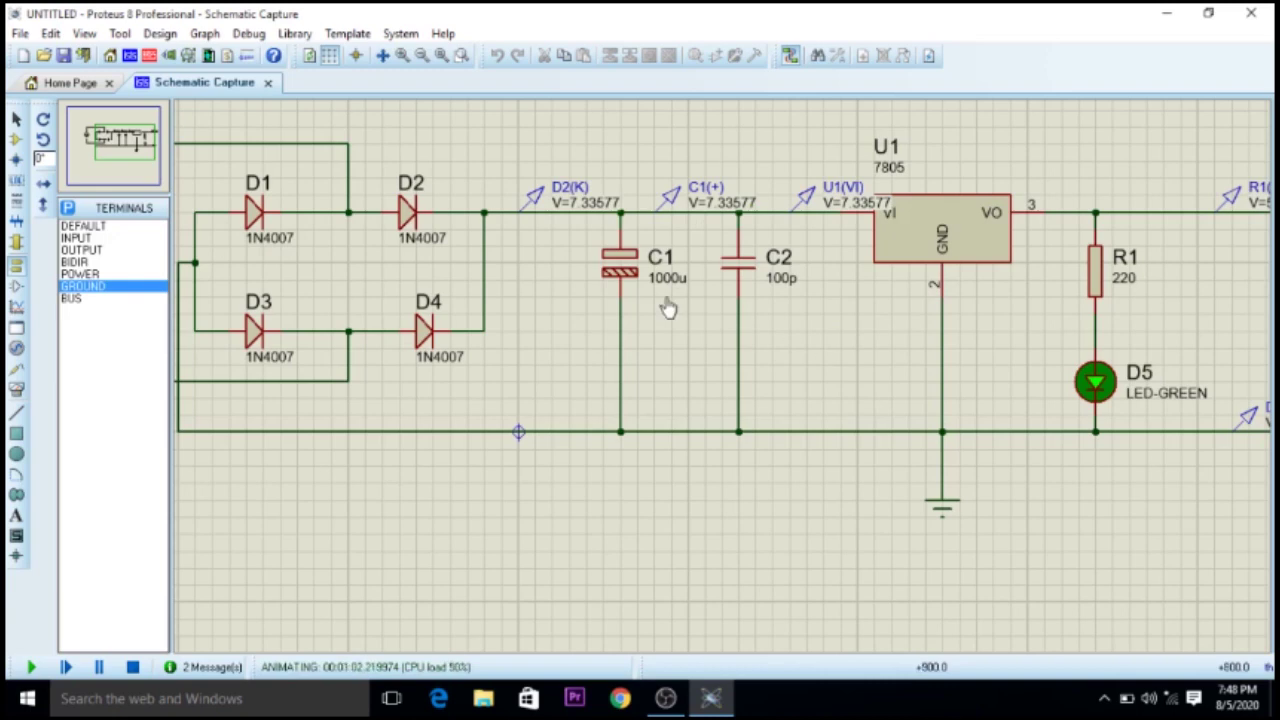
pyautogui.click(135, 668)
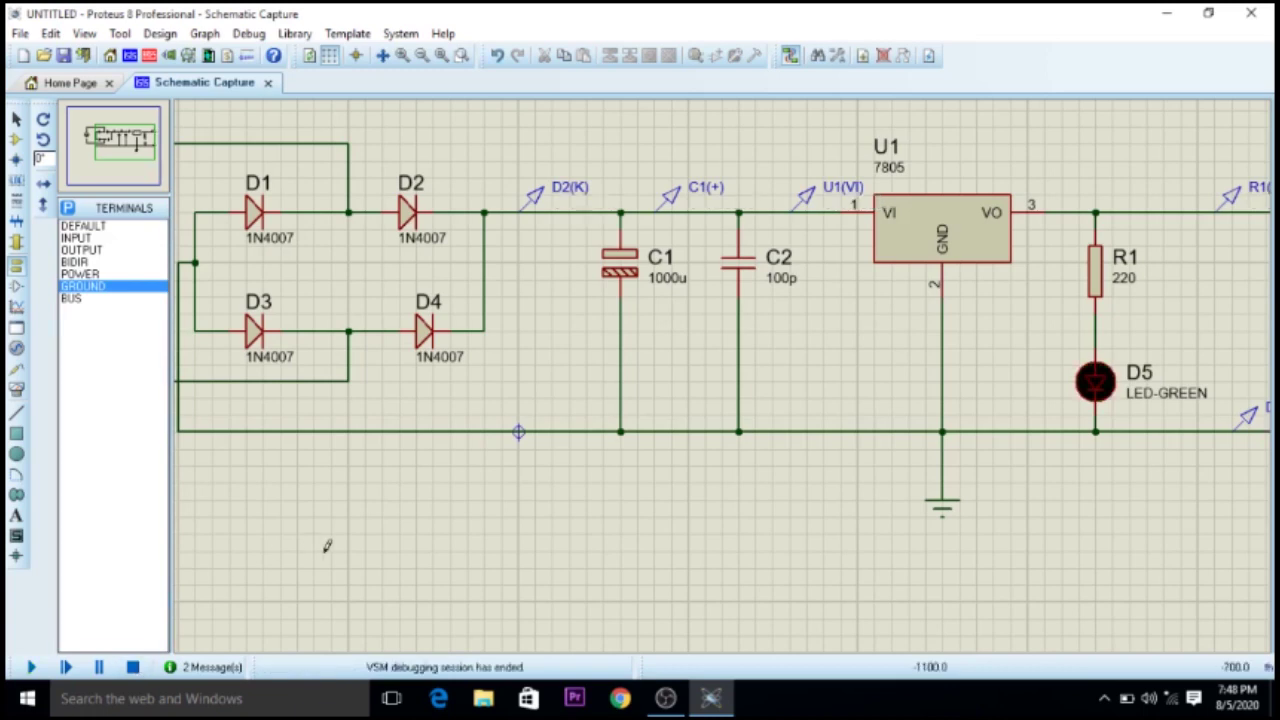
pyautogui.click(421, 56)
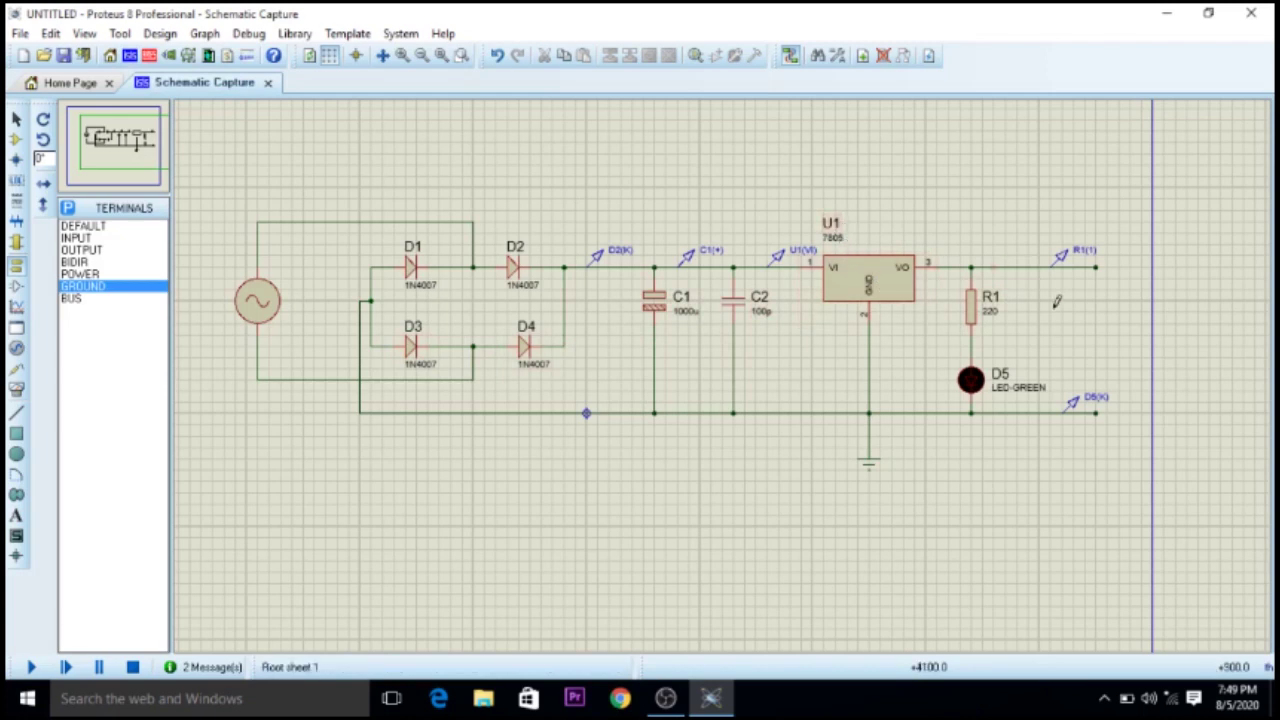
# Step: Open the PCB layout and place the 7805 regulator U1 in the upper part of the empty board area
pyautogui.click(149, 56)
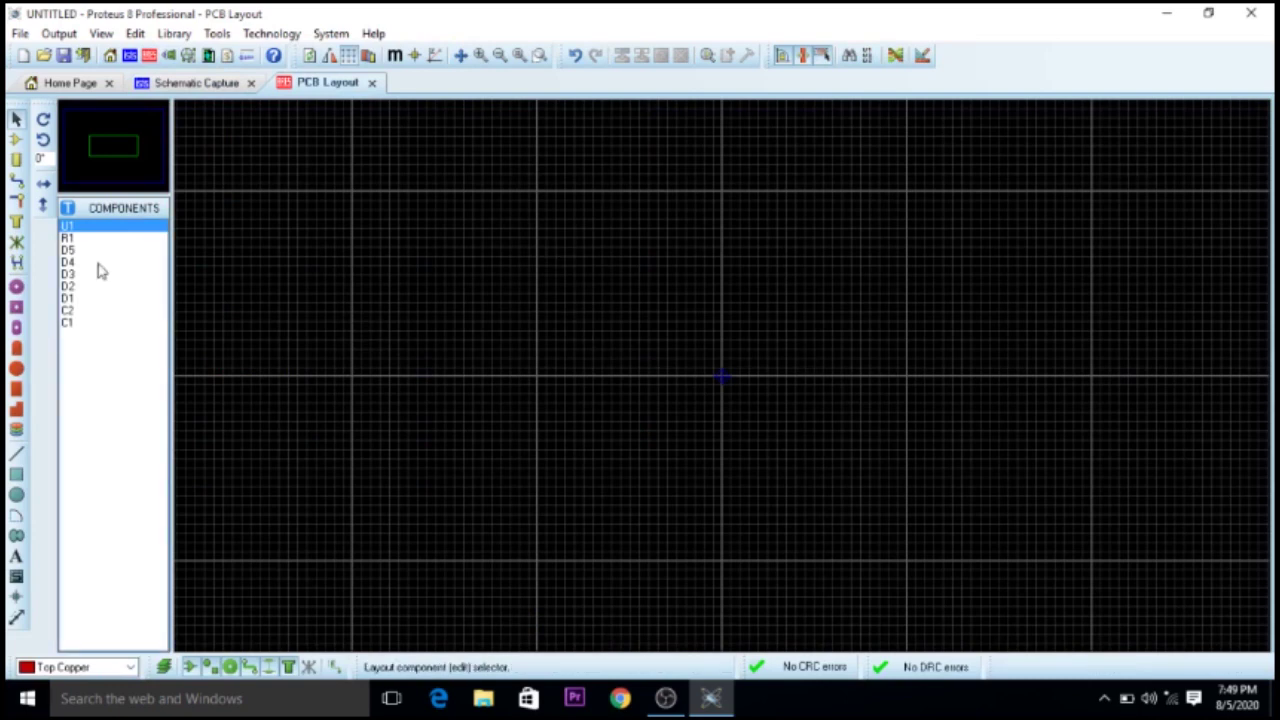
pyautogui.click(16, 140)
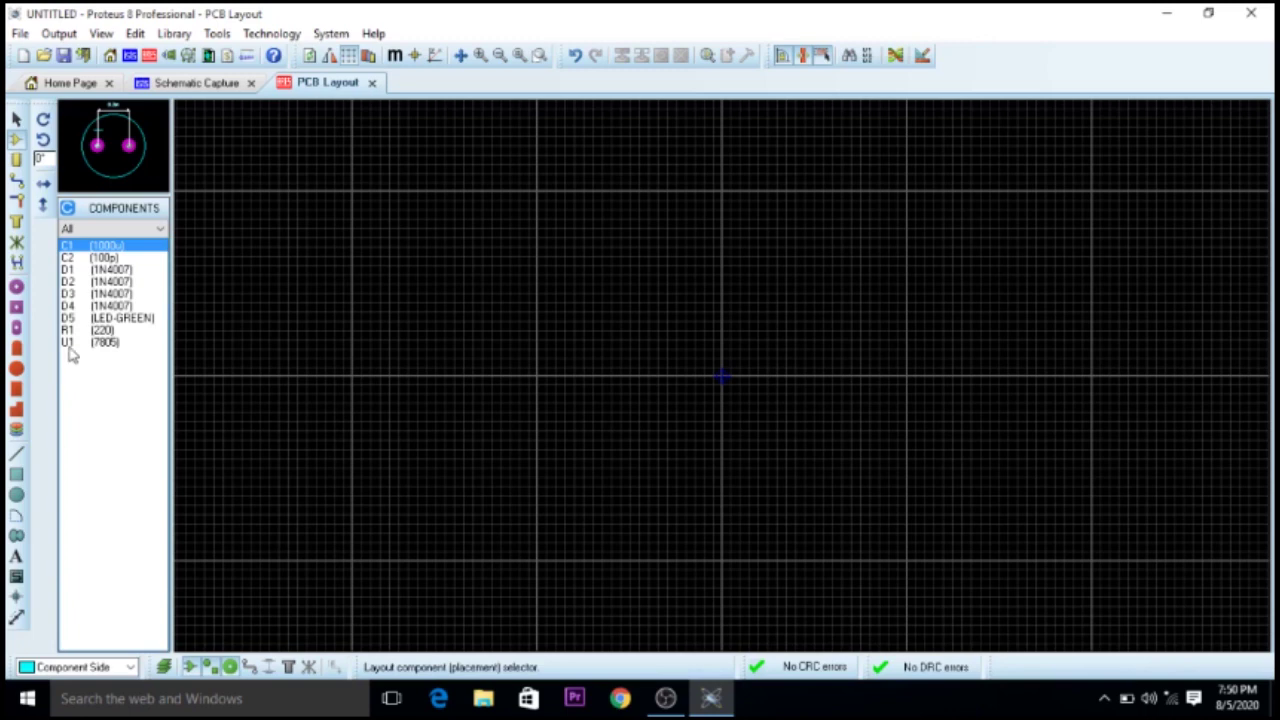
pyautogui.click(110, 342)
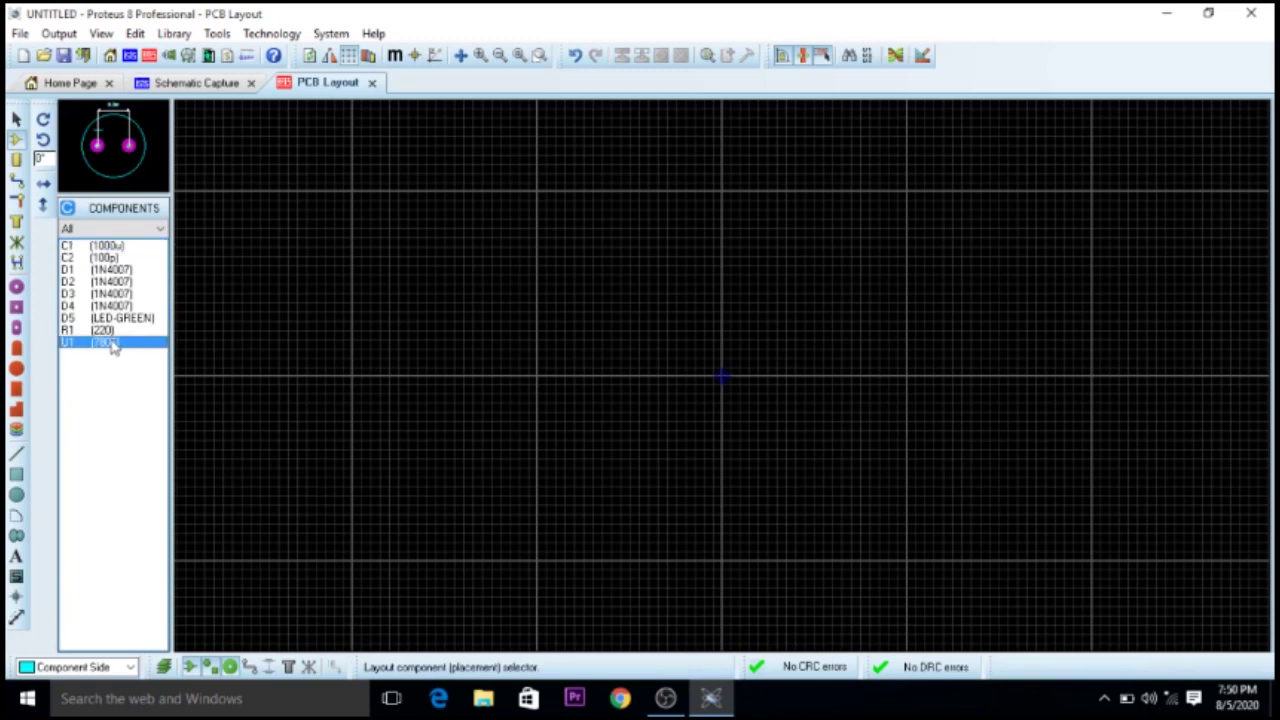
pyautogui.click(843, 226)
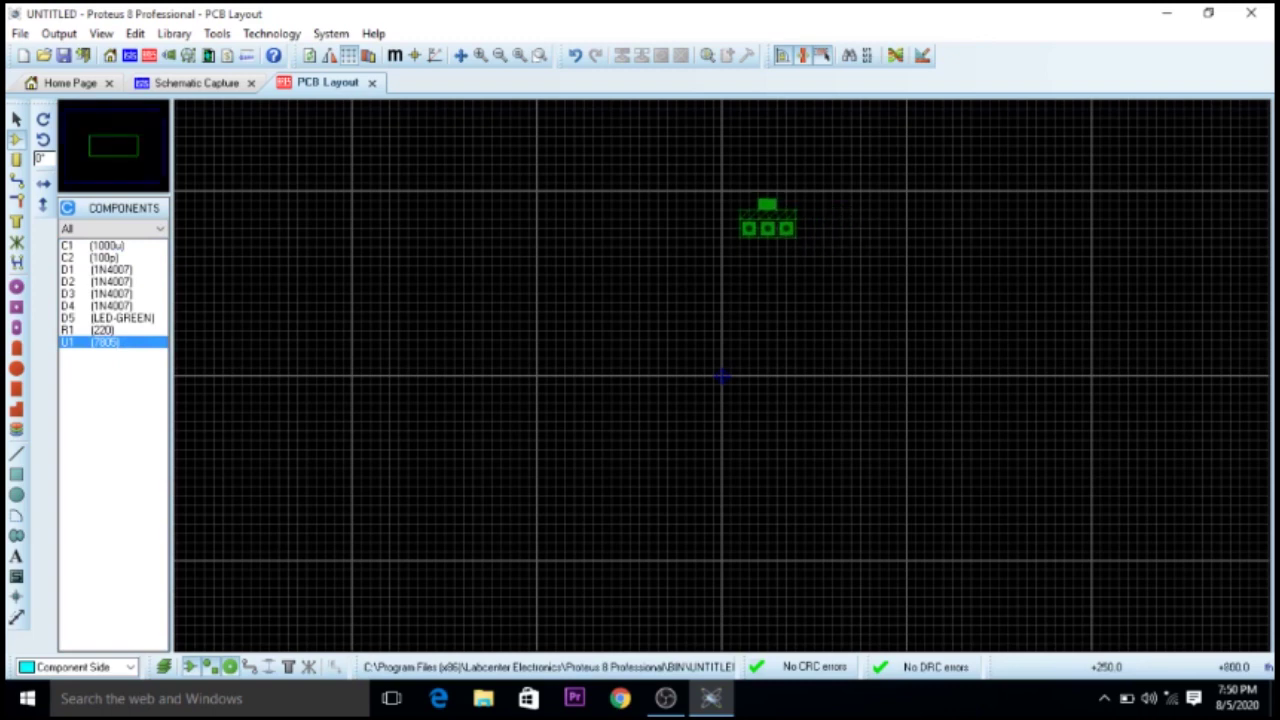
pyautogui.click(768, 228)
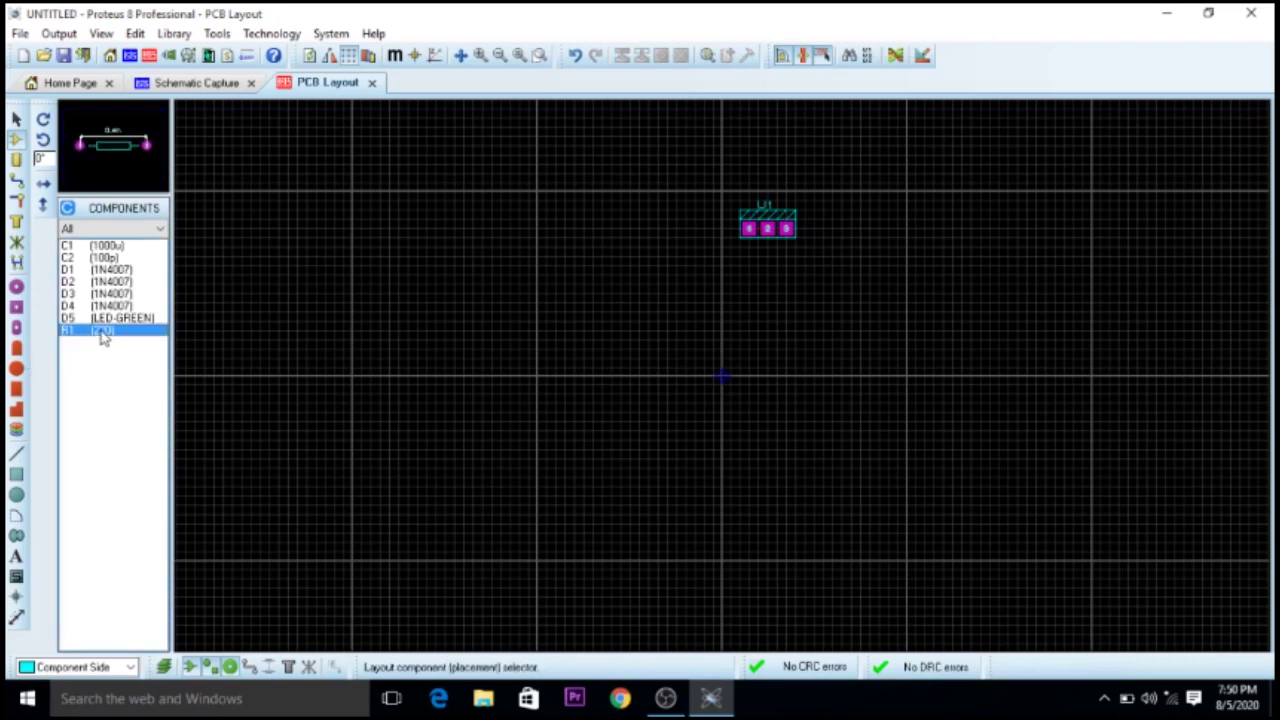
# Step: Place resistor R1 with its first pad below U1's pin 3, and diode D4 below it with its cathode under U1's pin 1
pyautogui.click(100, 330)
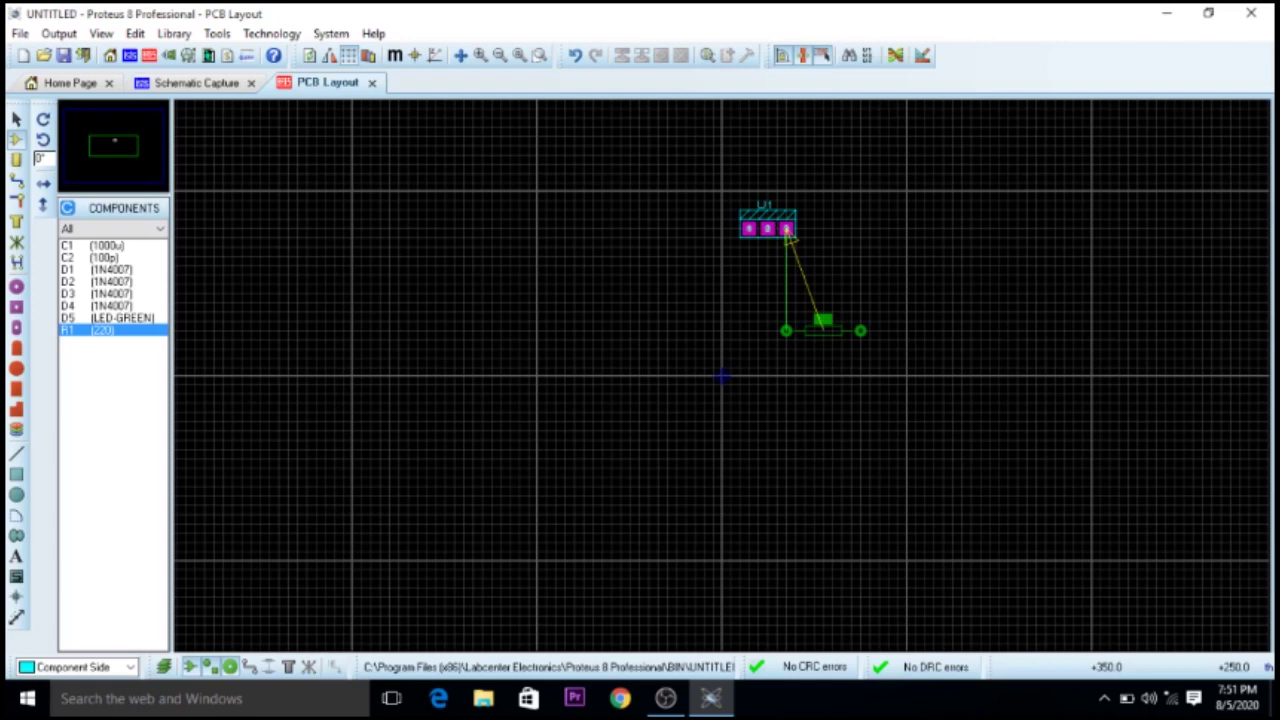
pyautogui.click(790, 340)
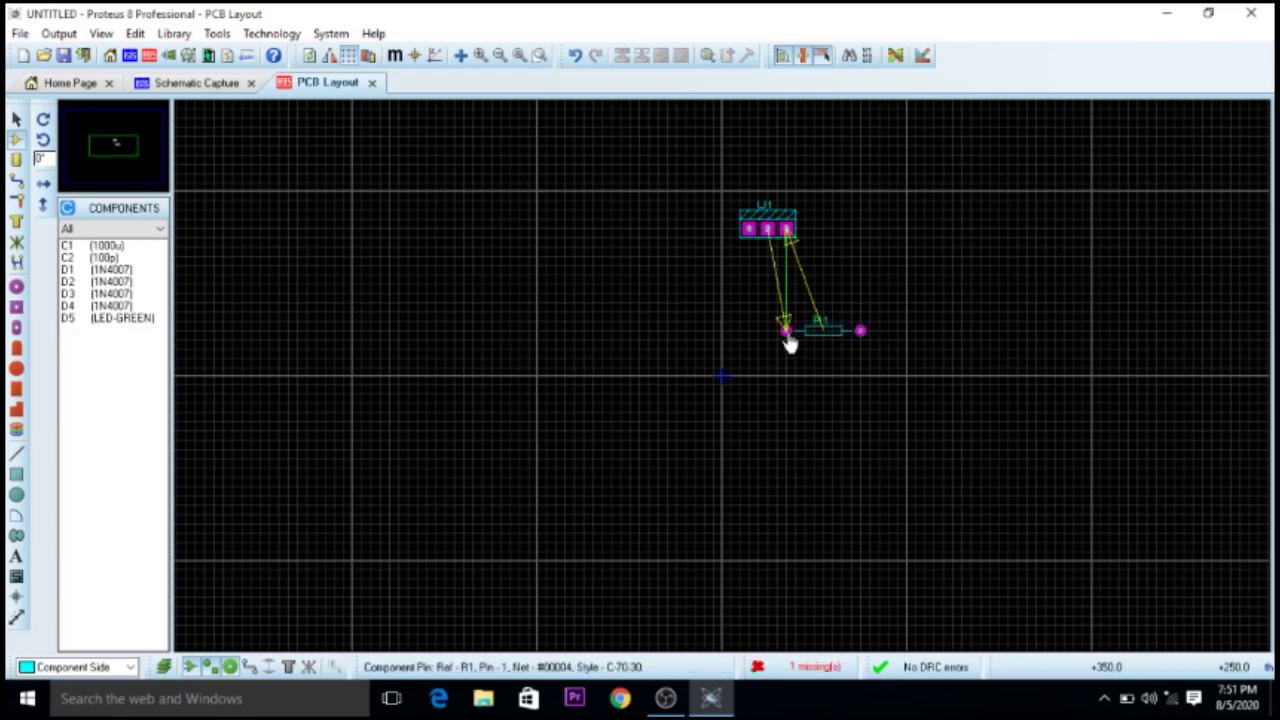
pyautogui.click(115, 307)
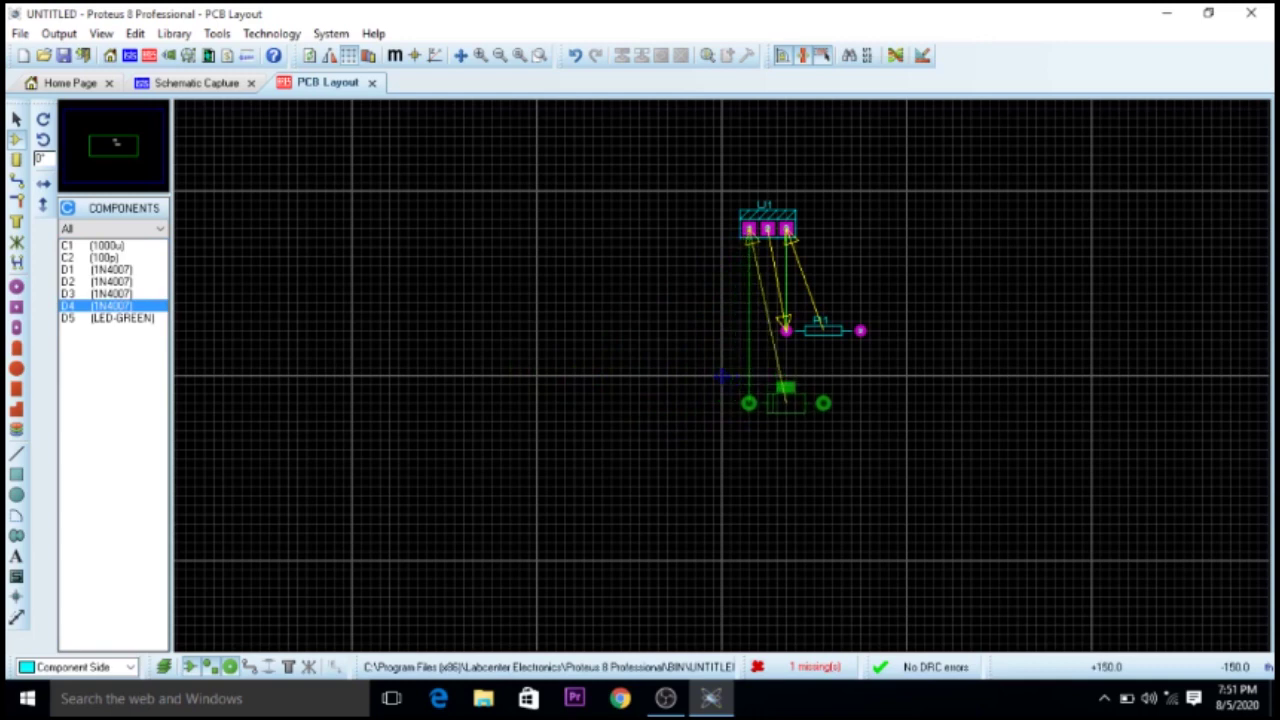
pyautogui.click(755, 392)
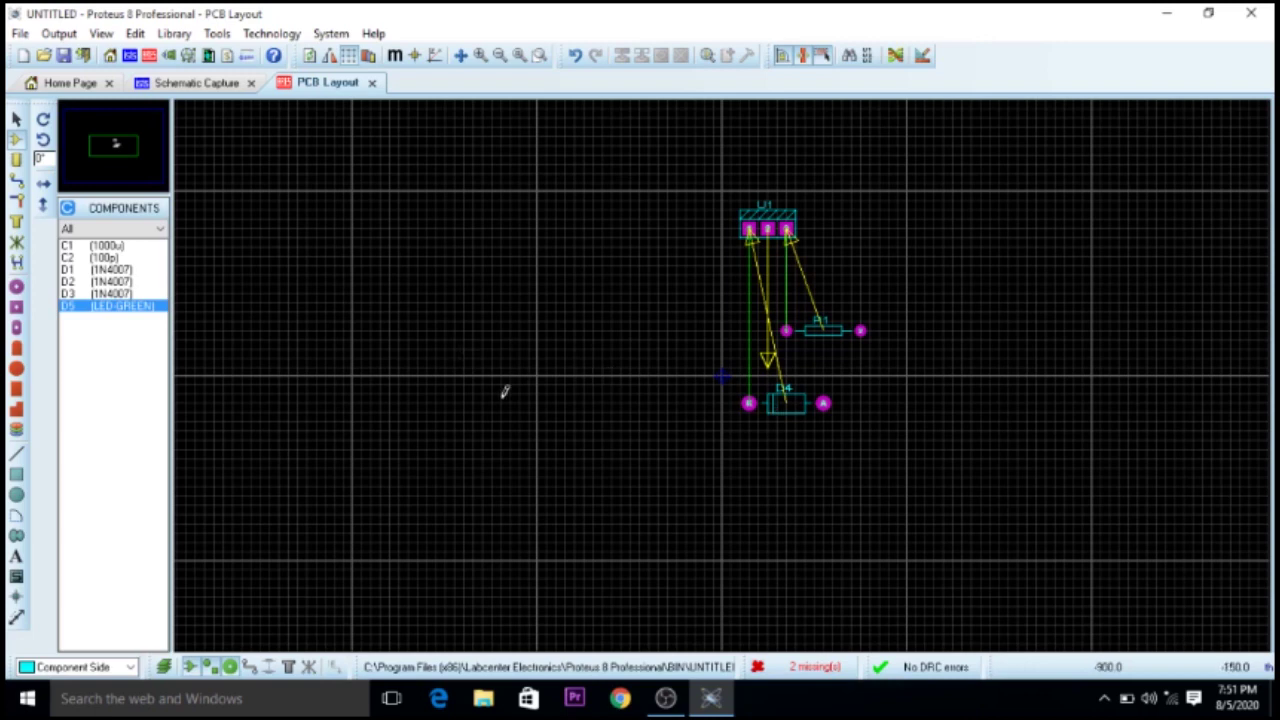
# Step: Place diode D3 directly below D4 in the PCB layout, aligned with D4's pads
pyautogui.click(98, 295)
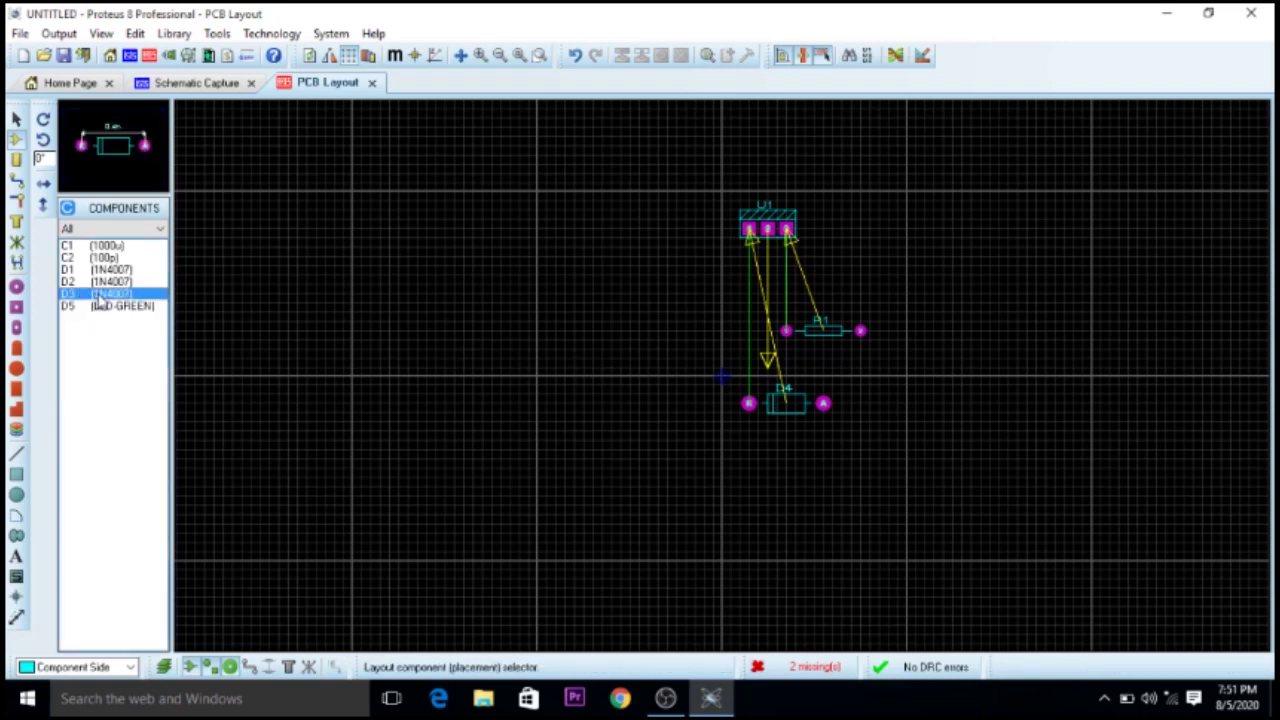
pyautogui.click(471, 337)
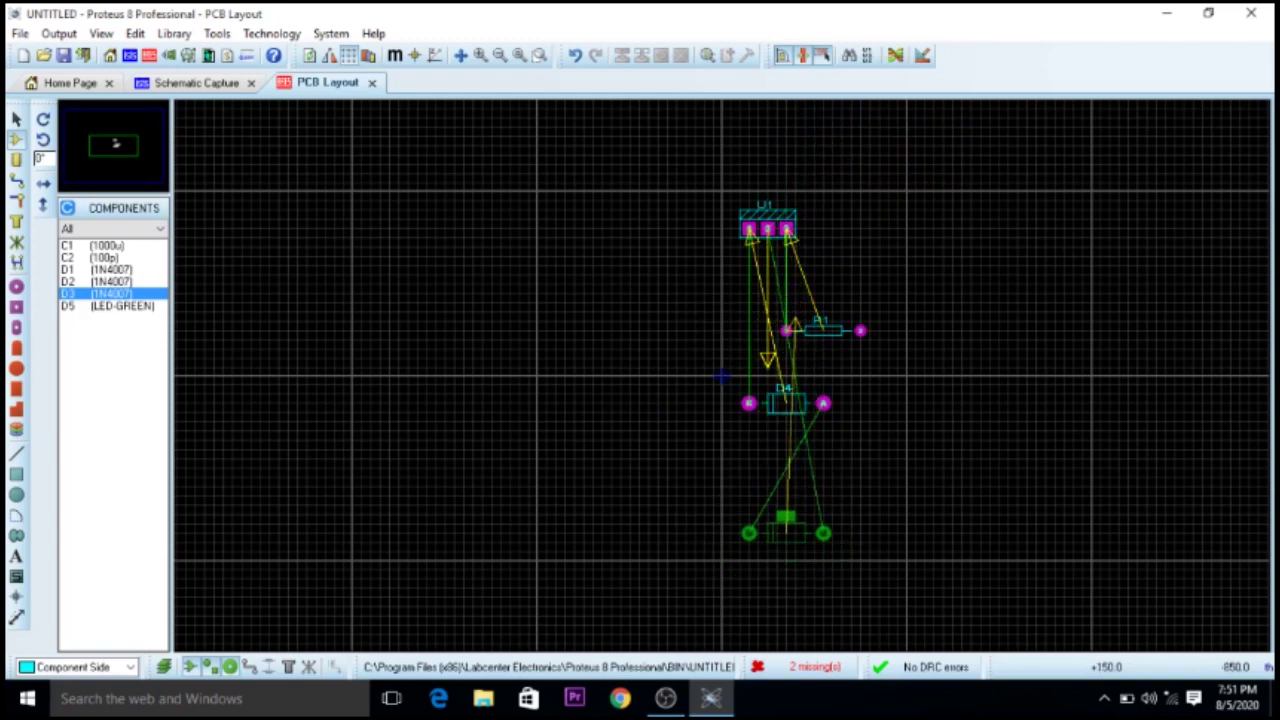
pyautogui.click(750, 537)
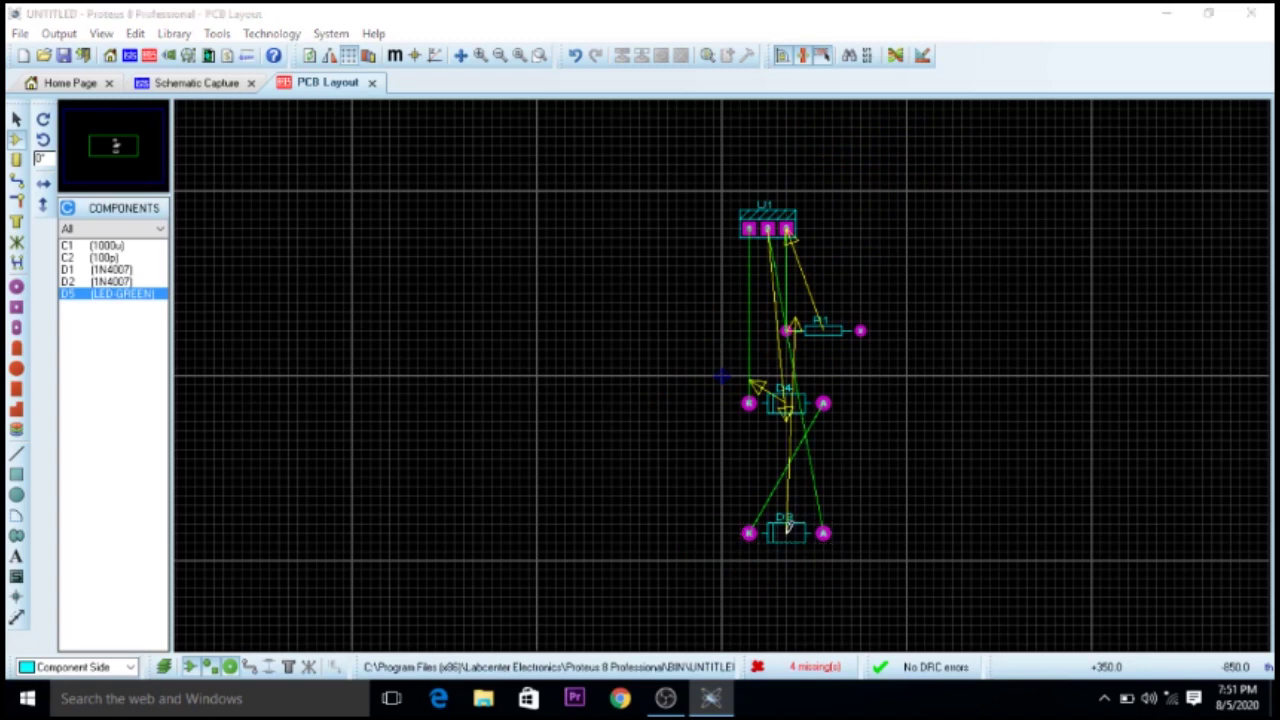
pyautogui.click(666, 369)
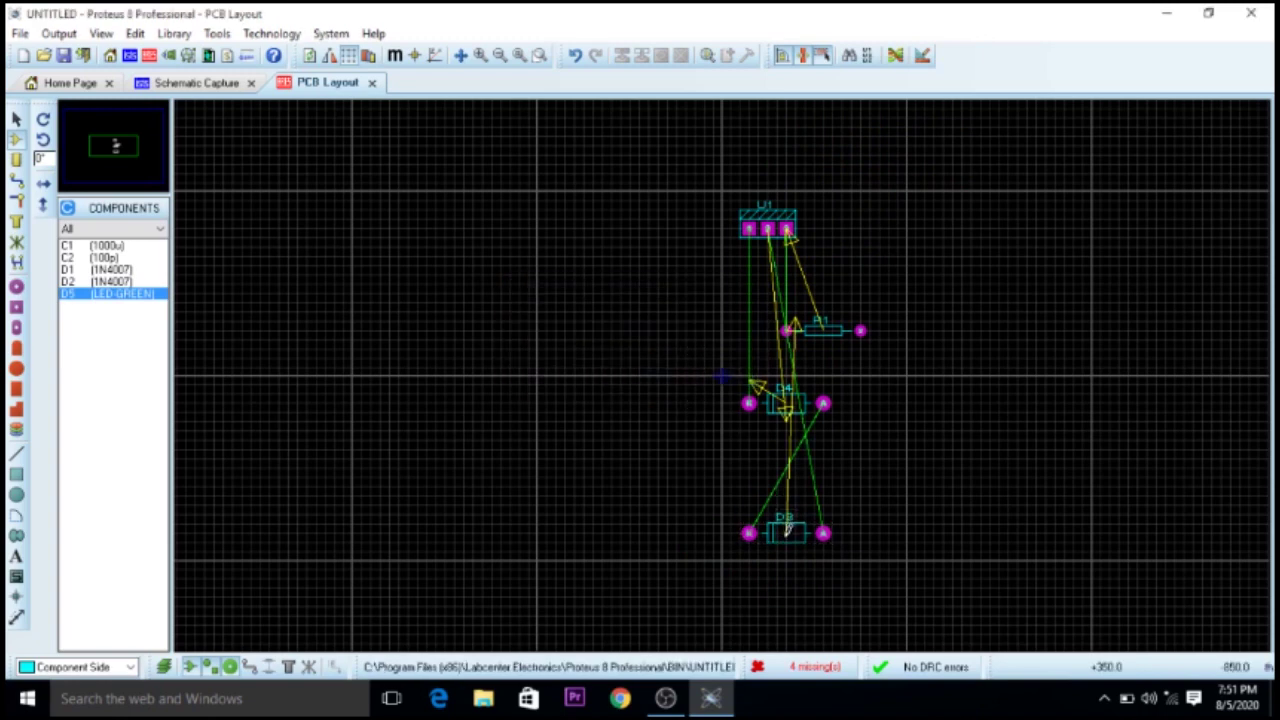
pyautogui.click(785, 531)
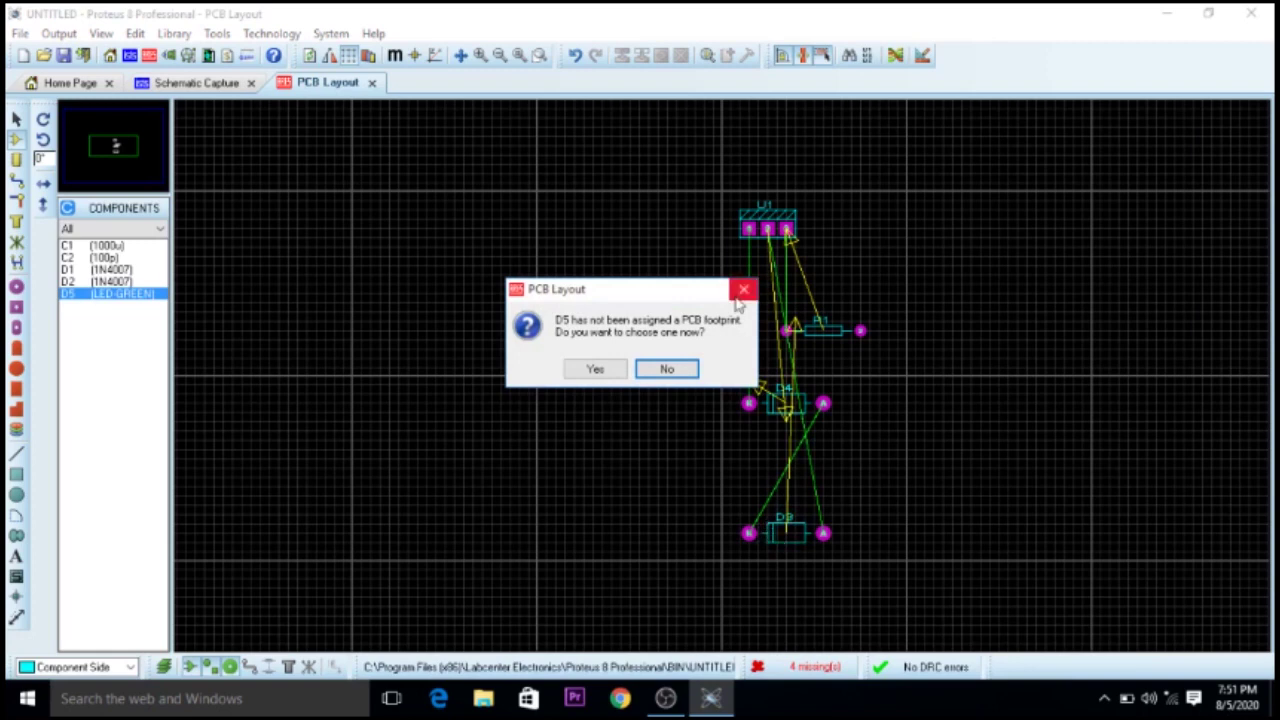
pyautogui.click(742, 294)
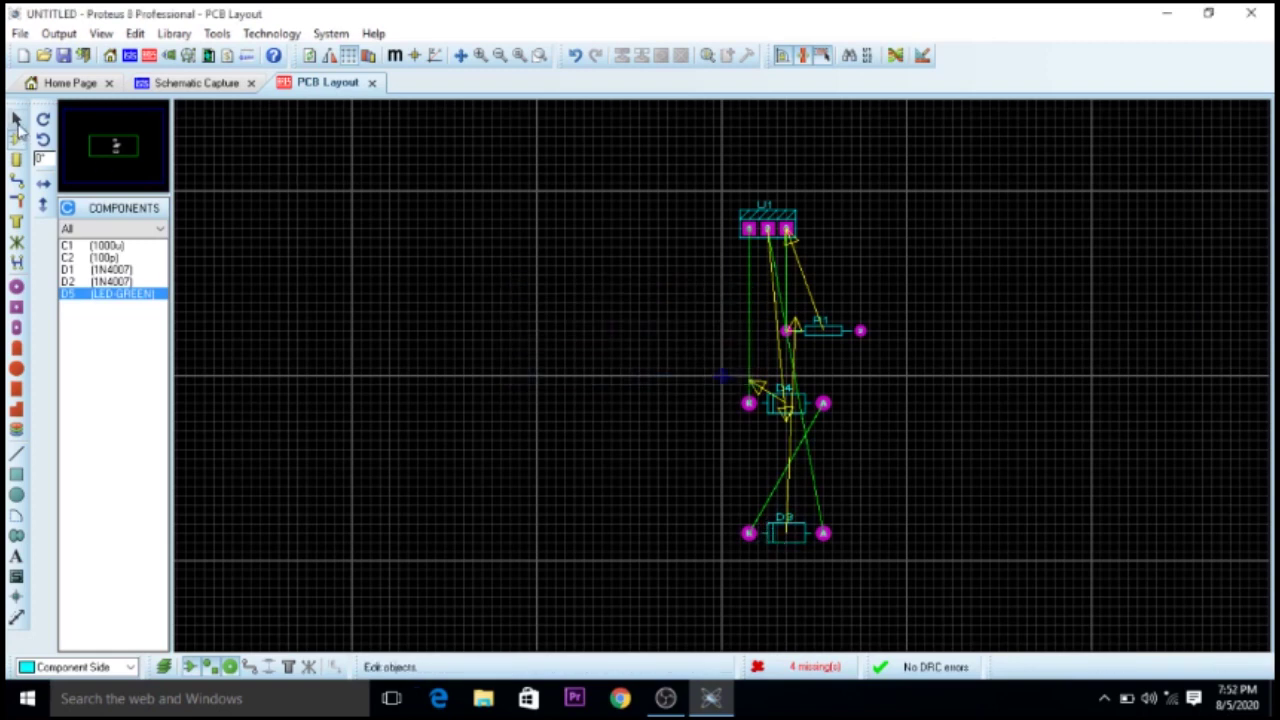
# Step: Rotate diode D3 clockwise by 90 degrees in the PCB layout
pyautogui.click(17, 121)
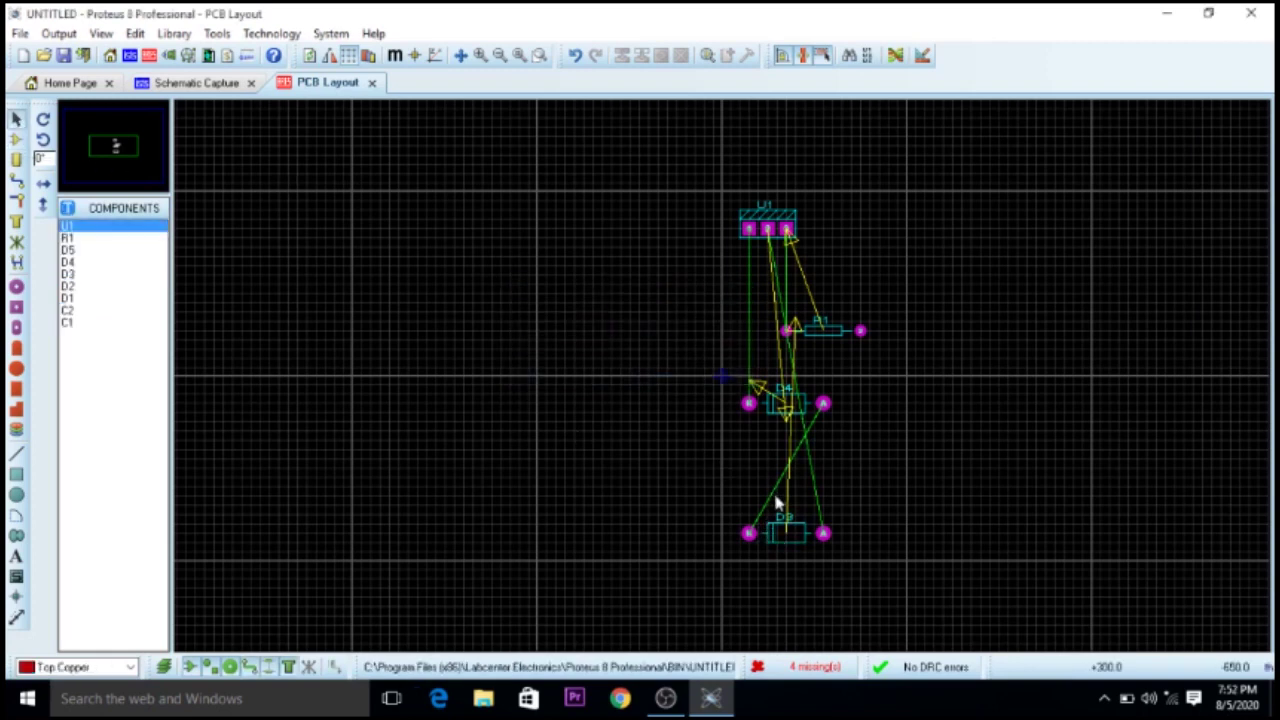
pyautogui.click(785, 537)
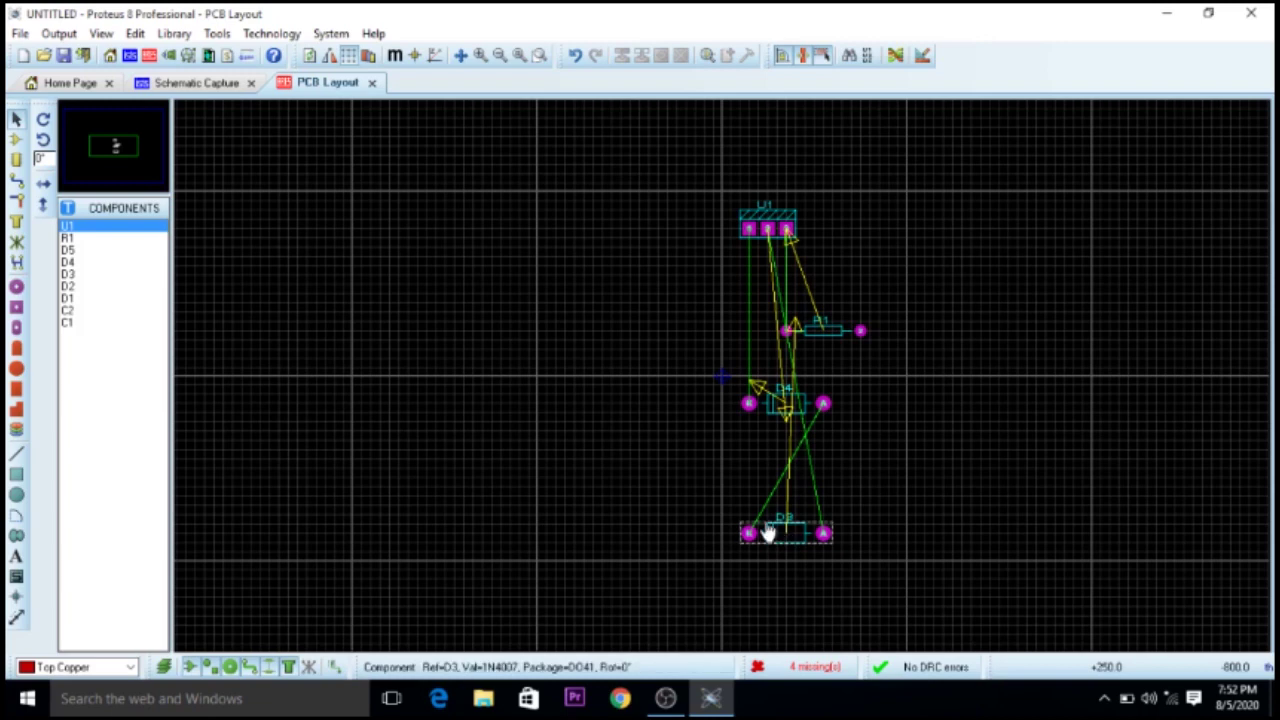
pyautogui.rightClick(768, 533)
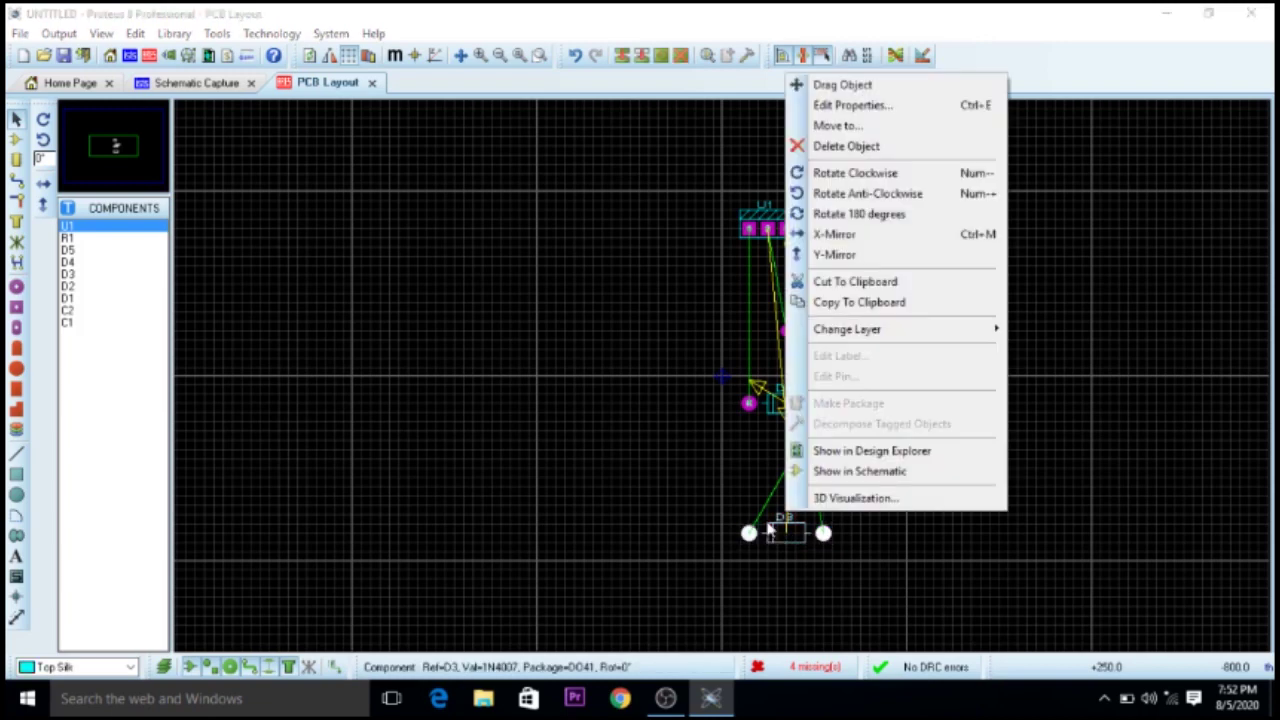
pyautogui.click(841, 175)
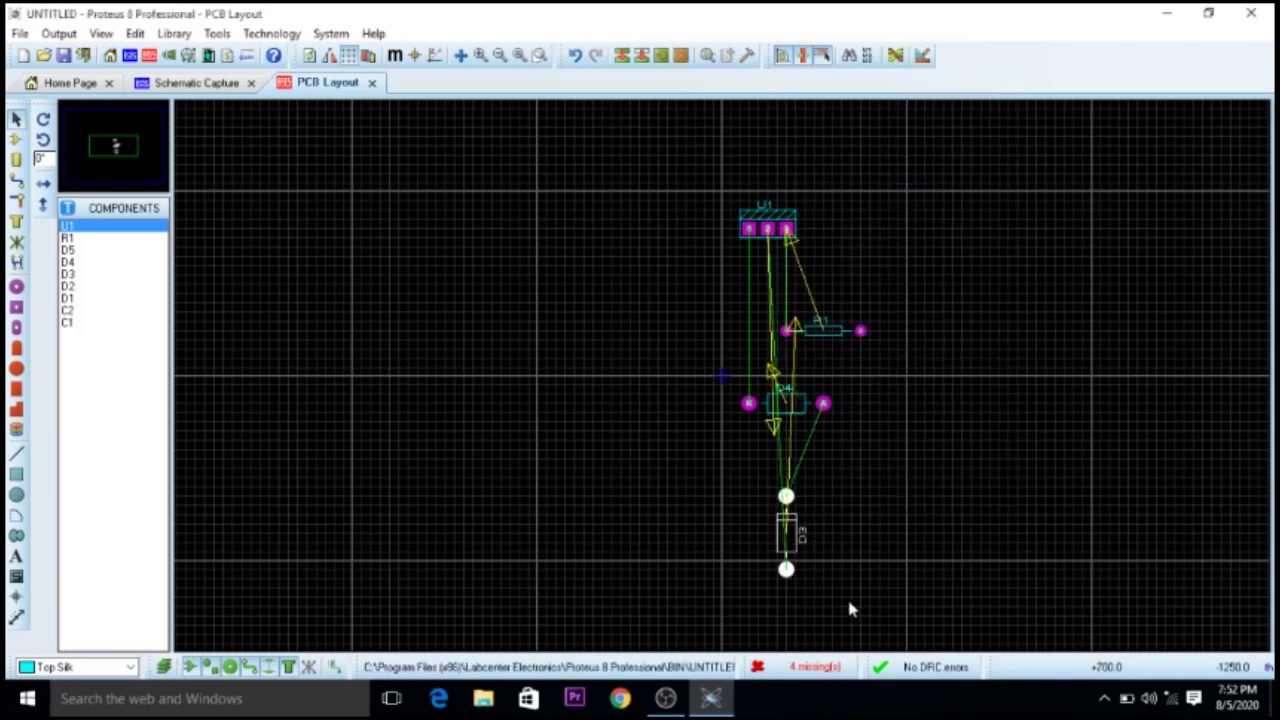
pyautogui.doubleClick(788, 545)
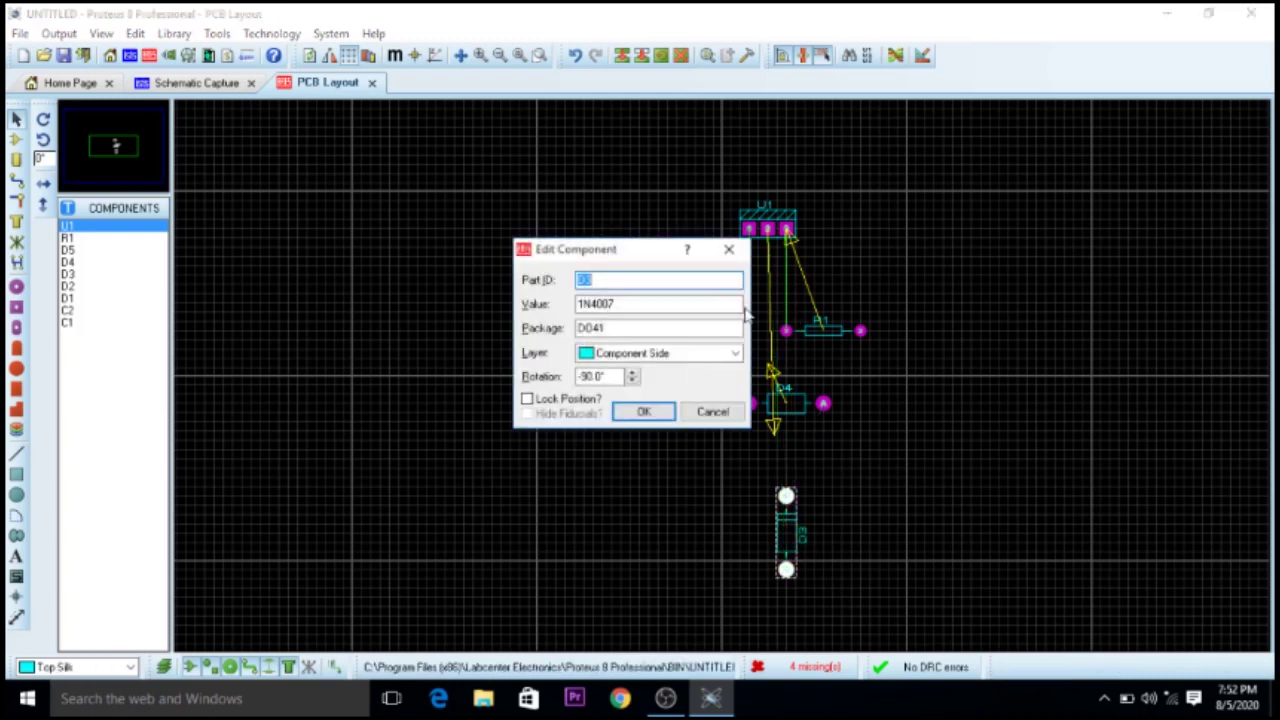
pyautogui.click(729, 249)
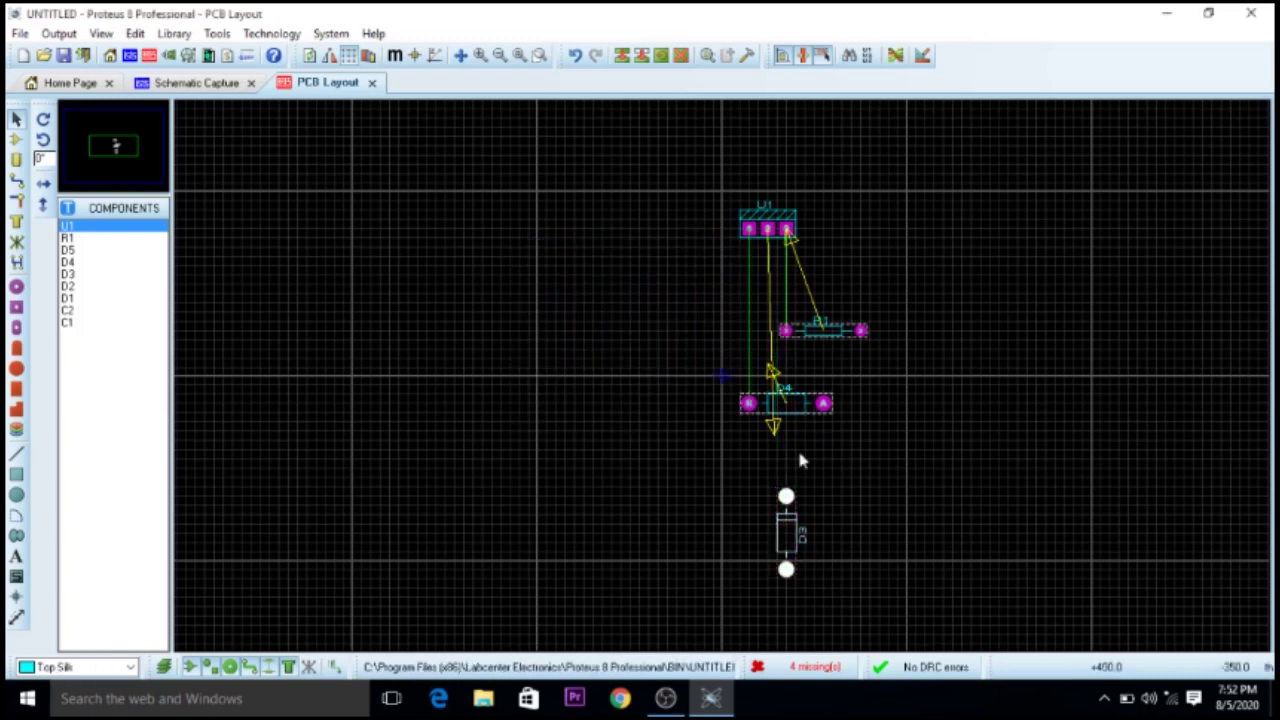
pyautogui.doubleClick(793, 530)
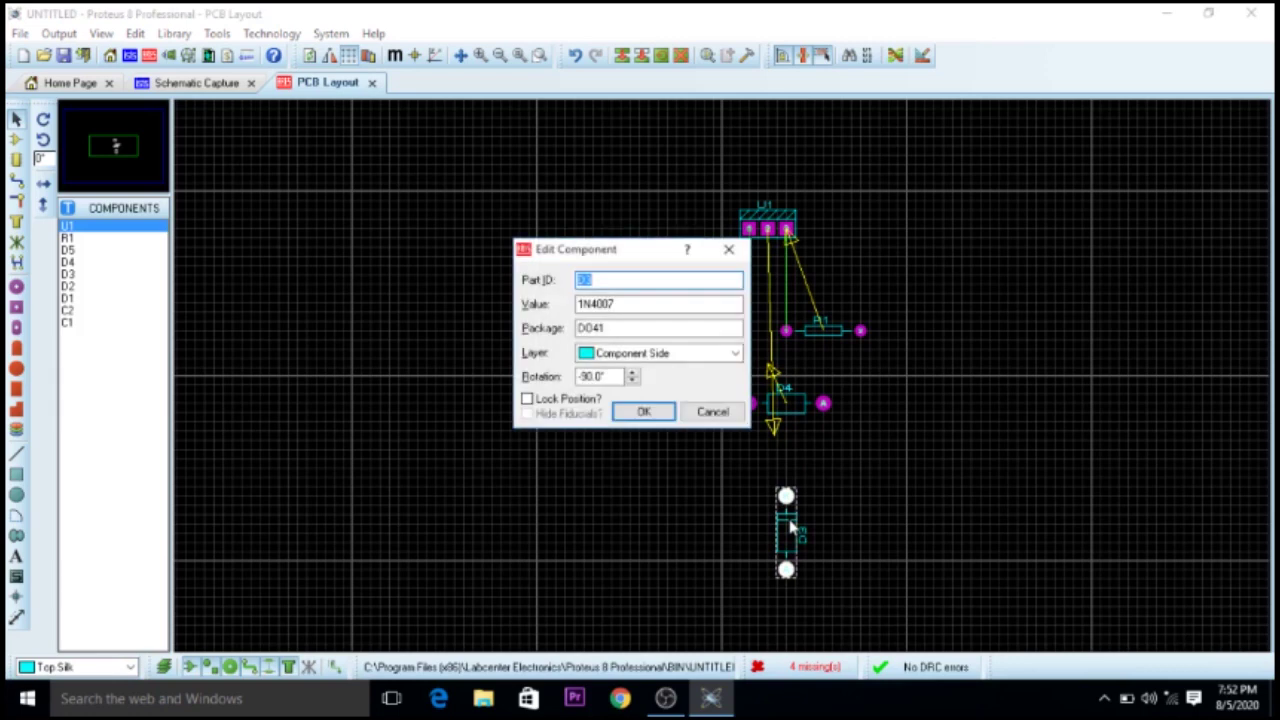
pyautogui.click(729, 249)
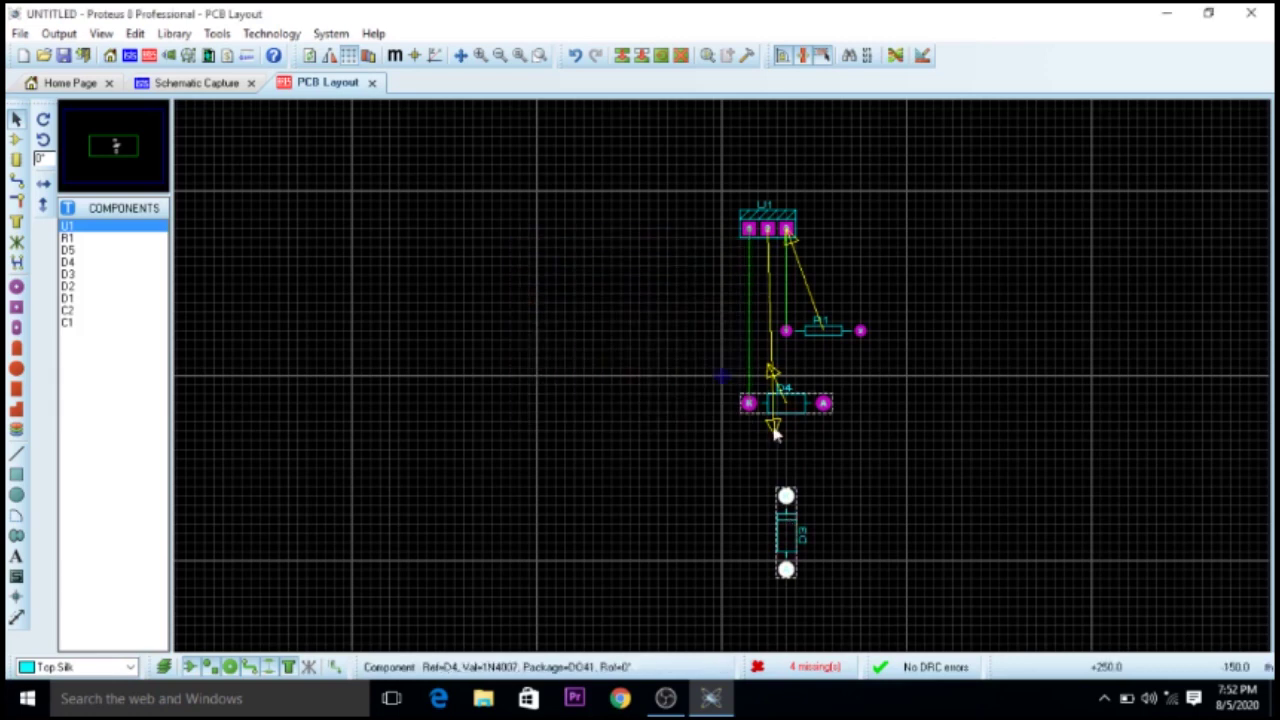
# Step: Rotate diode D3 clockwise by another 90 degrees so that it lies horizontally with its polarity reversed
pyautogui.rightClick(794, 530)
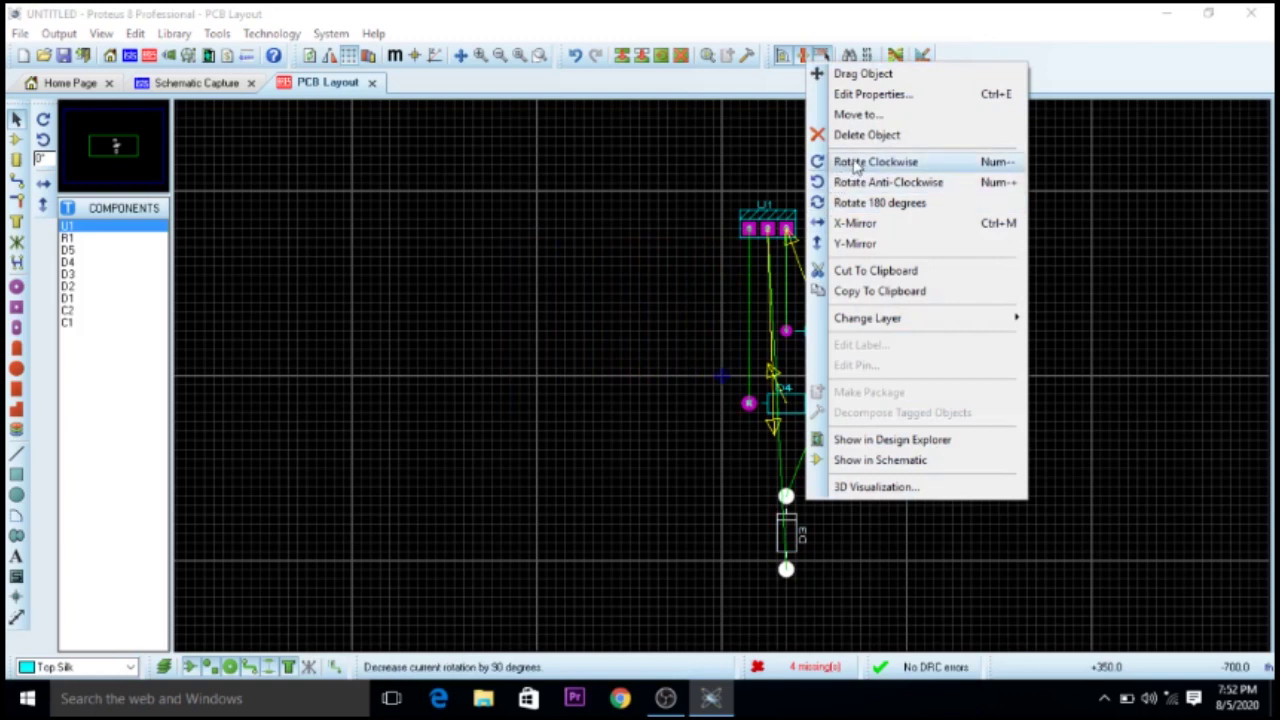
pyautogui.click(855, 166)
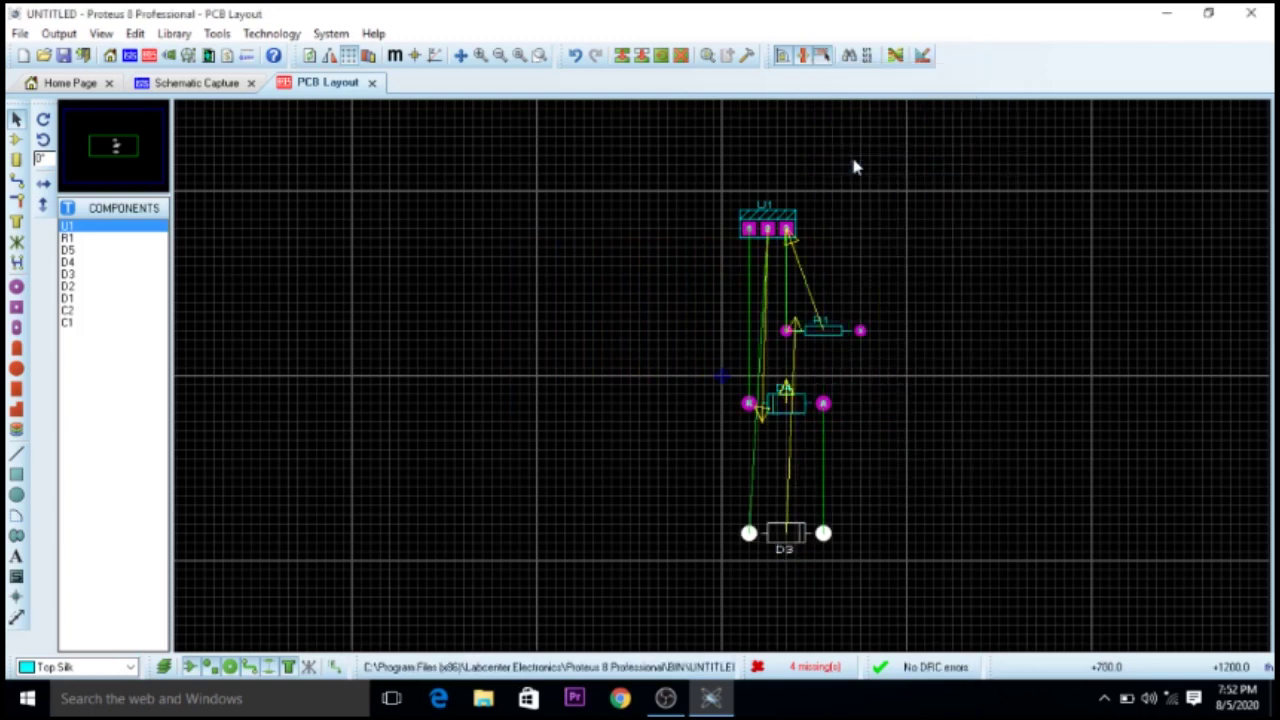
# Step: Examine diode D3's component properties and the settings of its ID label in the PCB layout
pyautogui.click(16, 139)
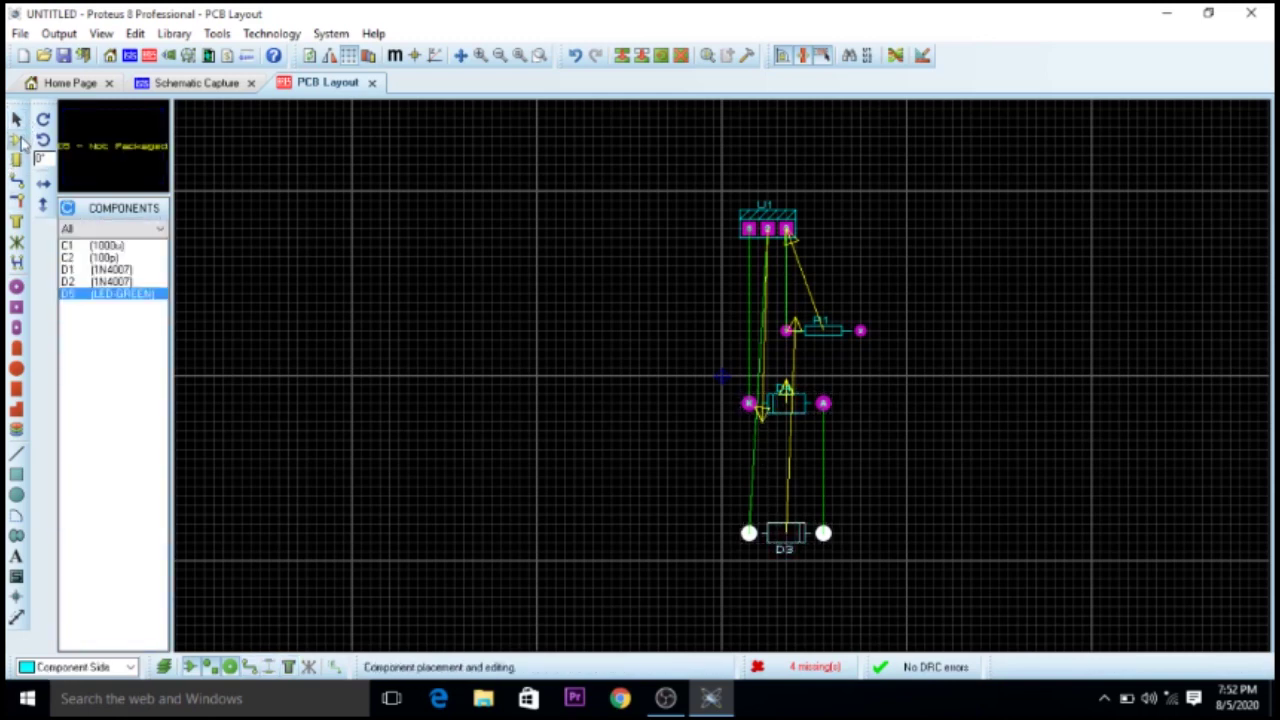
pyautogui.doubleClick(800, 538)
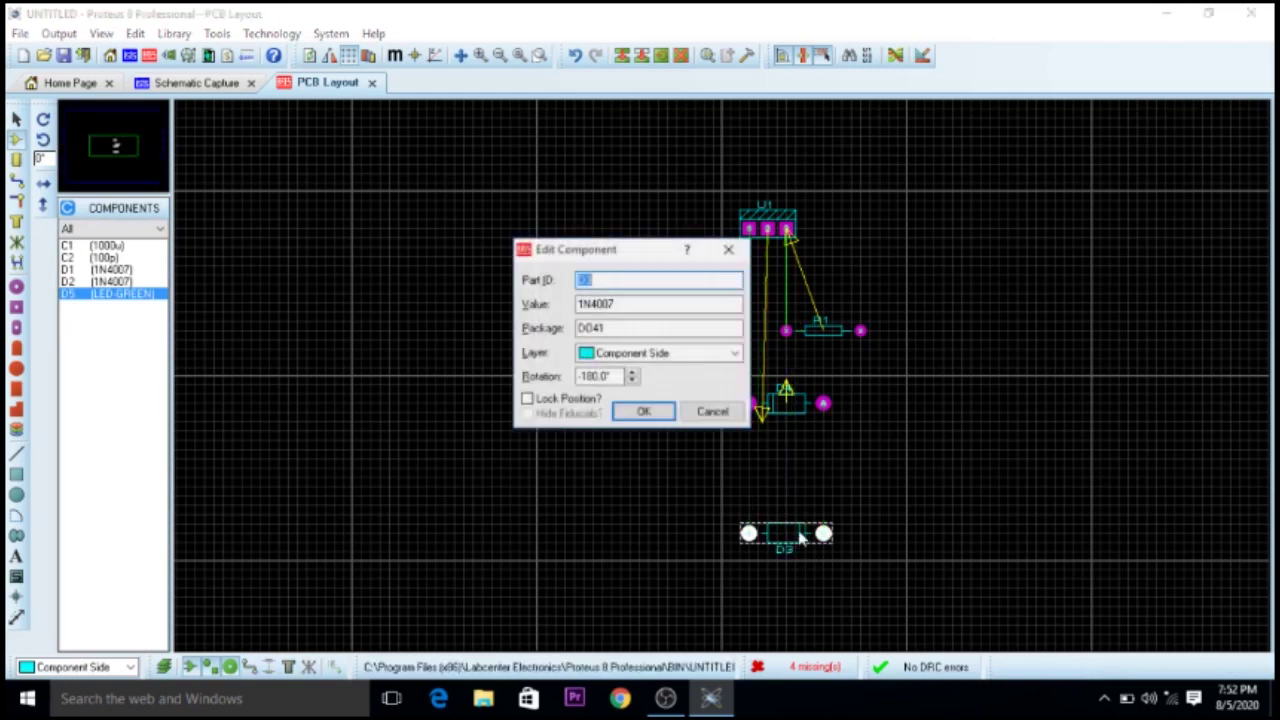
pyautogui.click(728, 249)
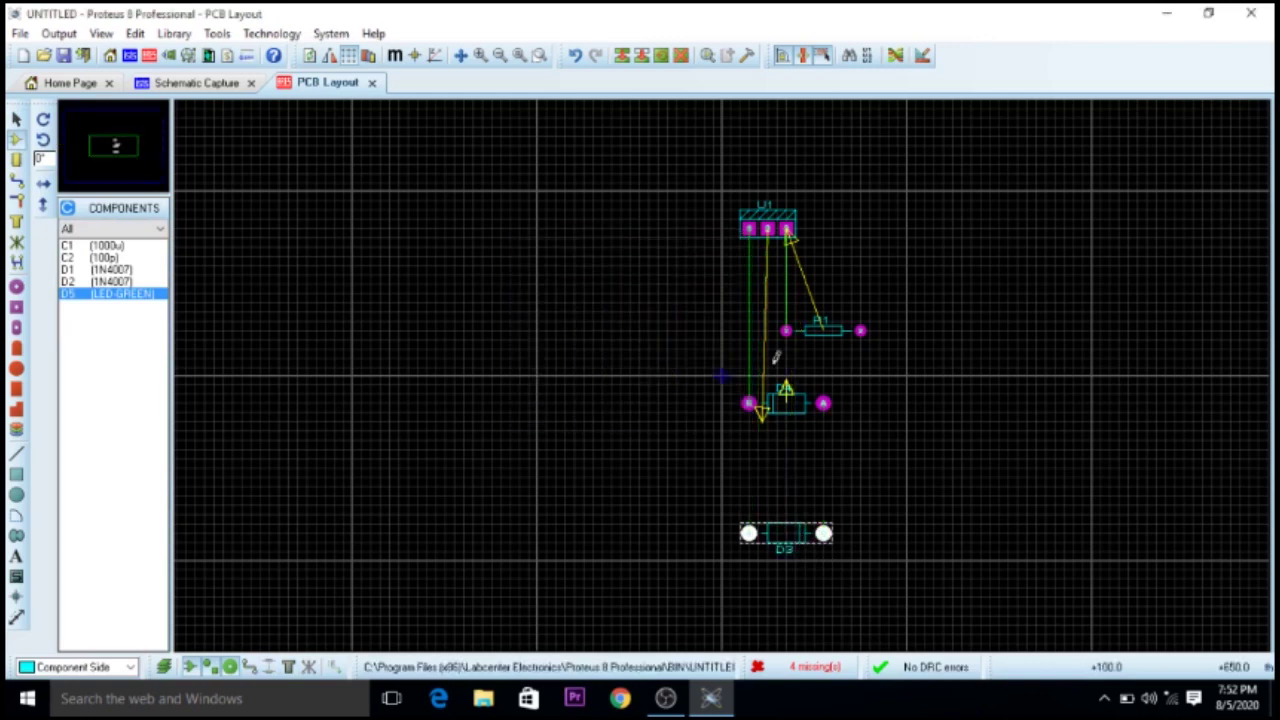
pyautogui.doubleClick(783, 535)
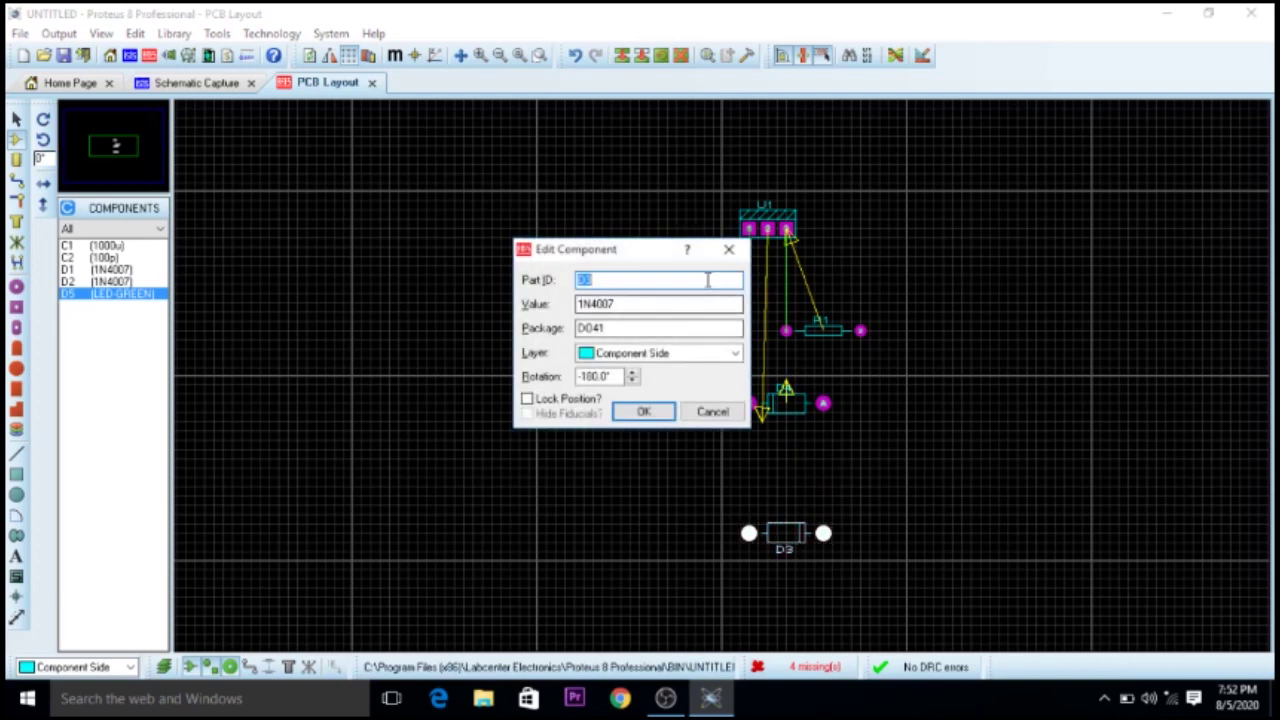
pyautogui.click(729, 249)
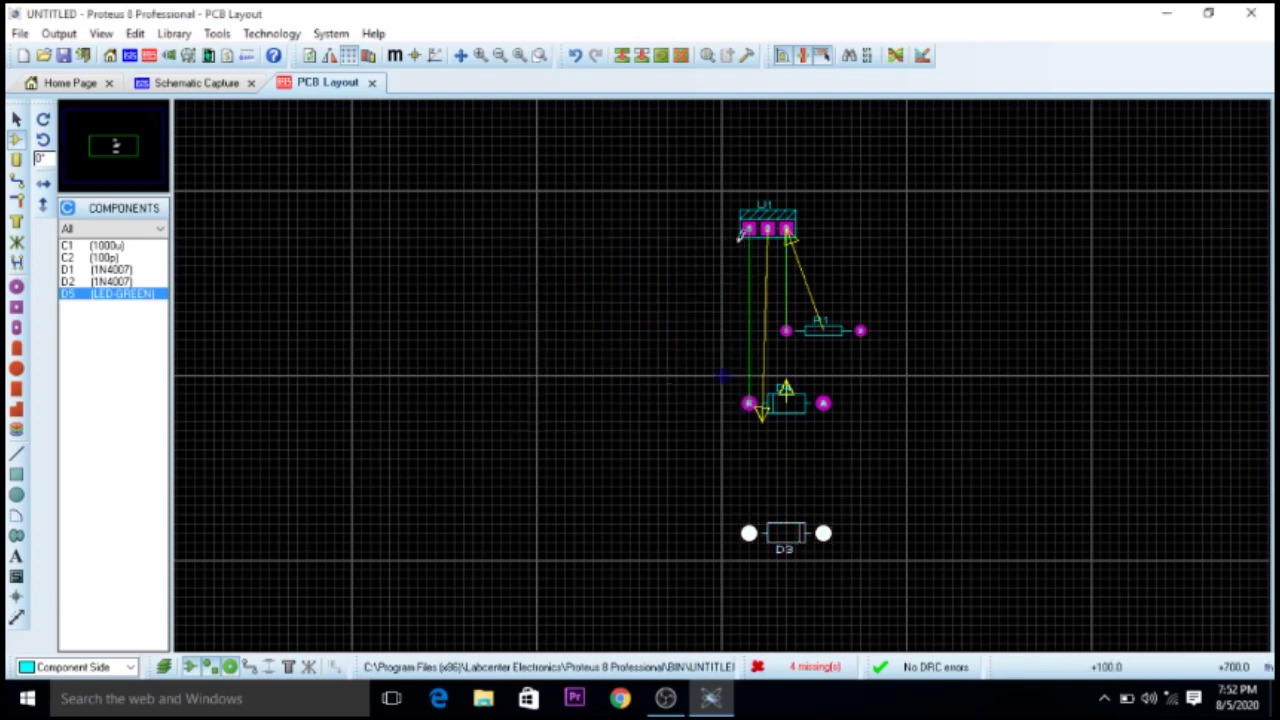
pyautogui.doubleClick(788, 548)
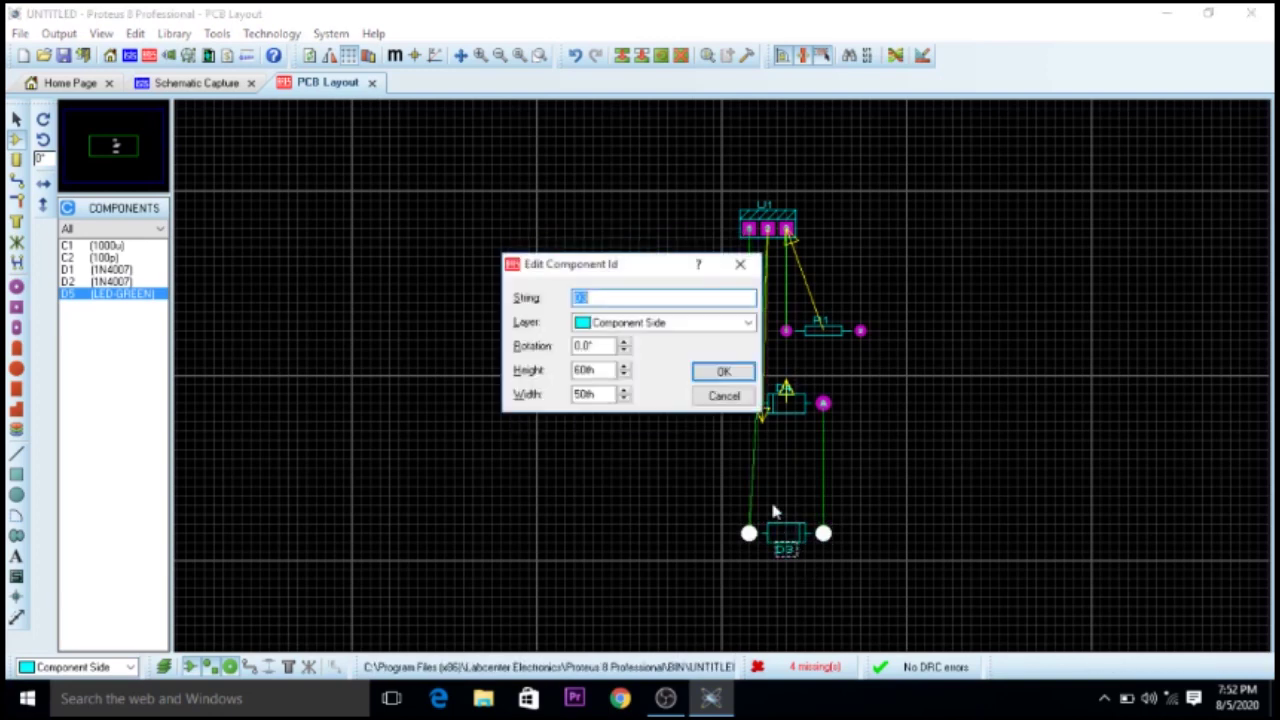
pyautogui.click(727, 372)
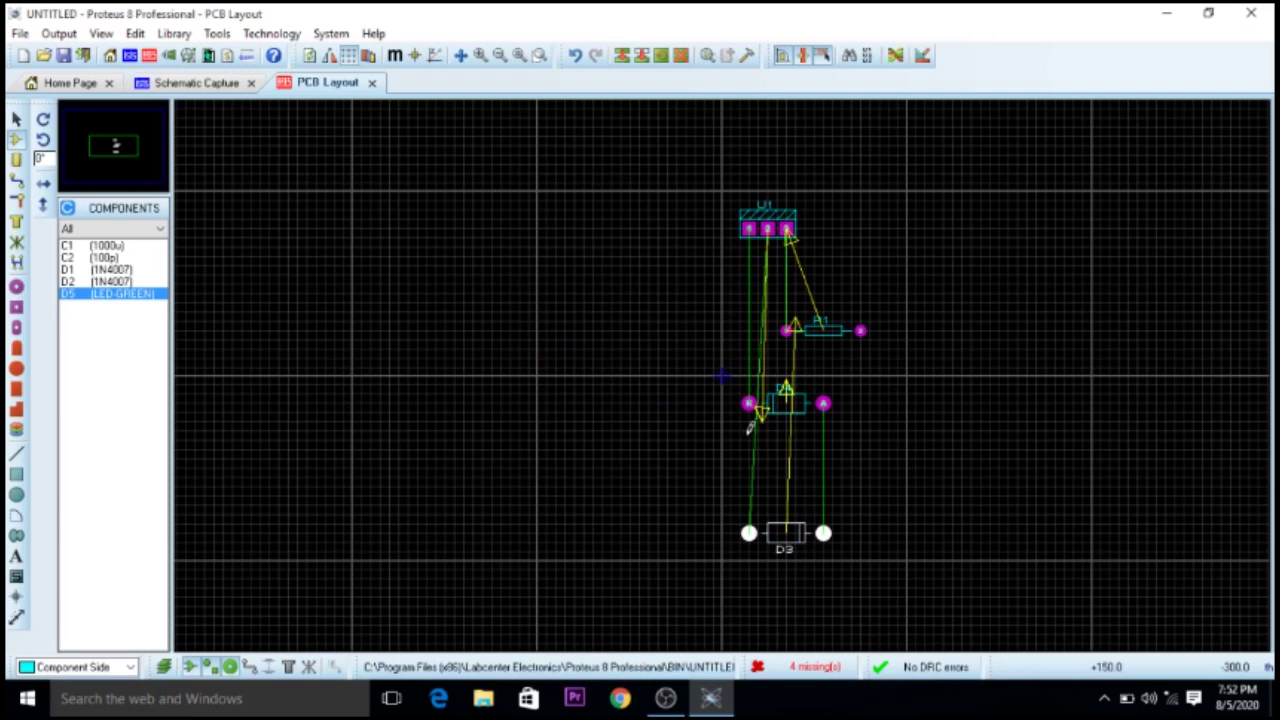
# Step: Place diode D2 to the left of D3 in the same row, and diode D1 below the gap between them
pyautogui.click(100, 283)
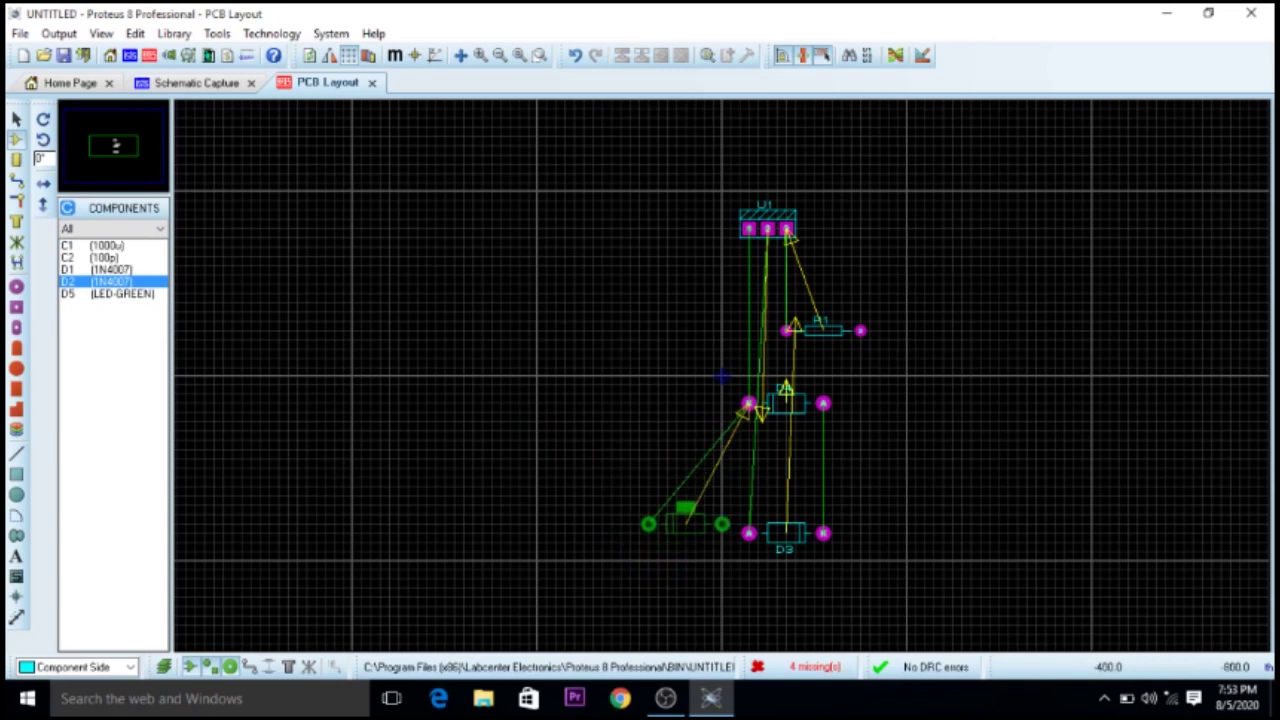
pyautogui.click(648, 533)
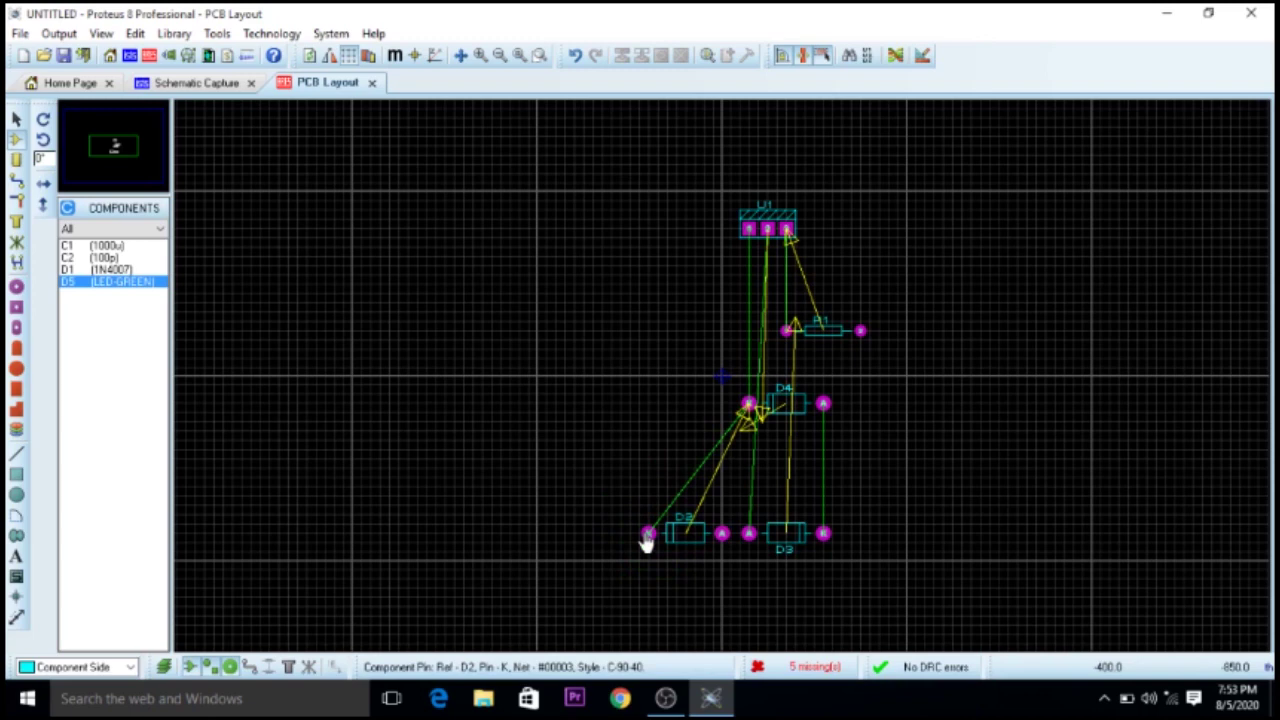
pyautogui.click(127, 272)
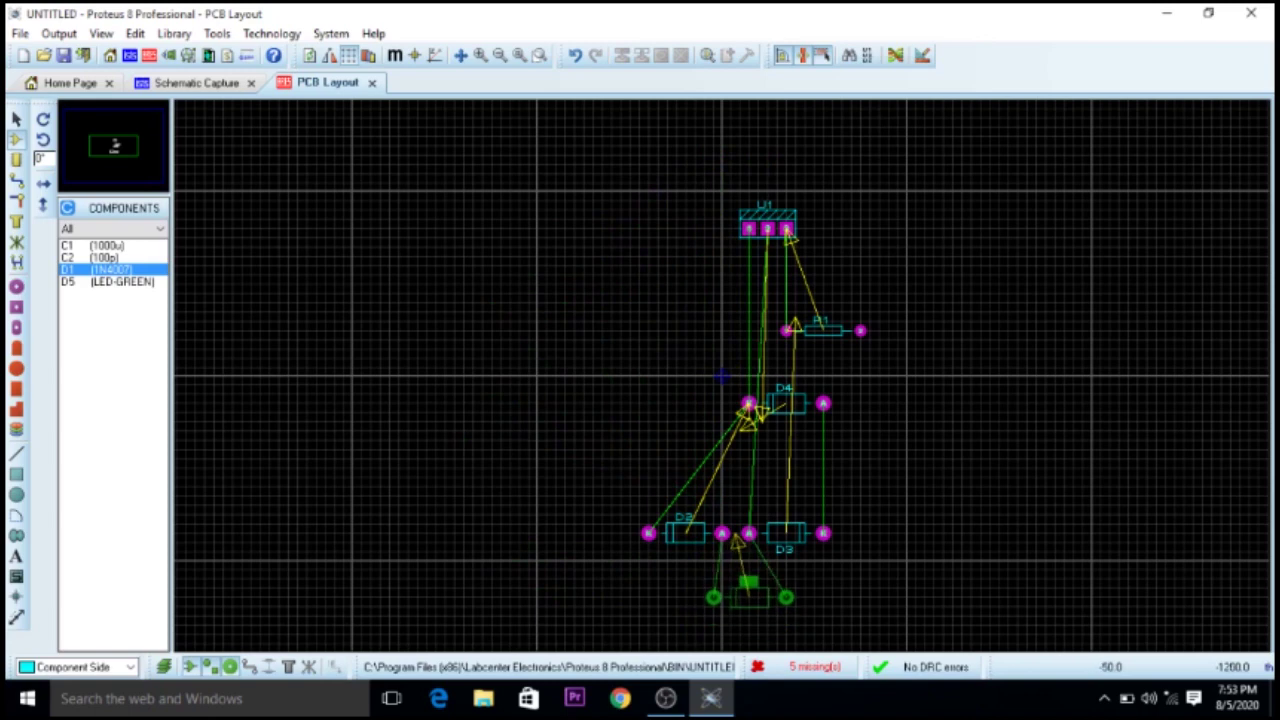
pyautogui.click(708, 600)
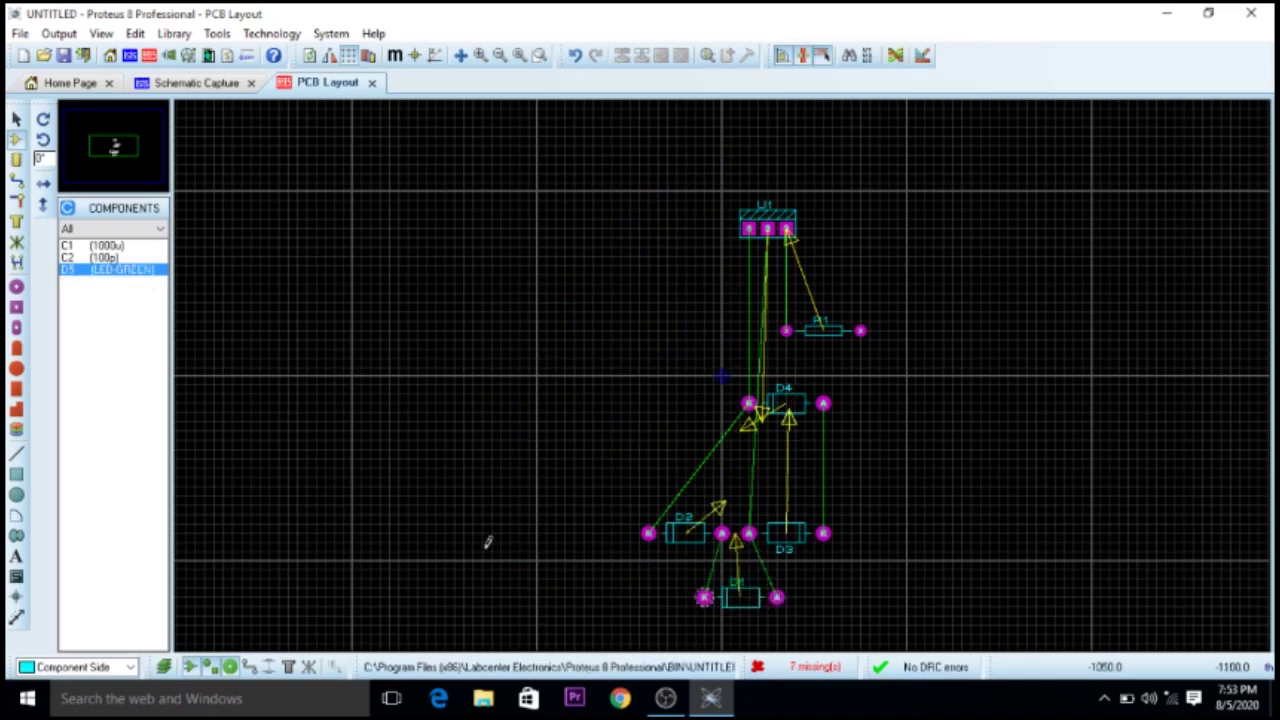
# Step: Place capacitor C2 to the left of R1 at the same height, and capacitor C1 between C2 and D2
pyautogui.click(96, 259)
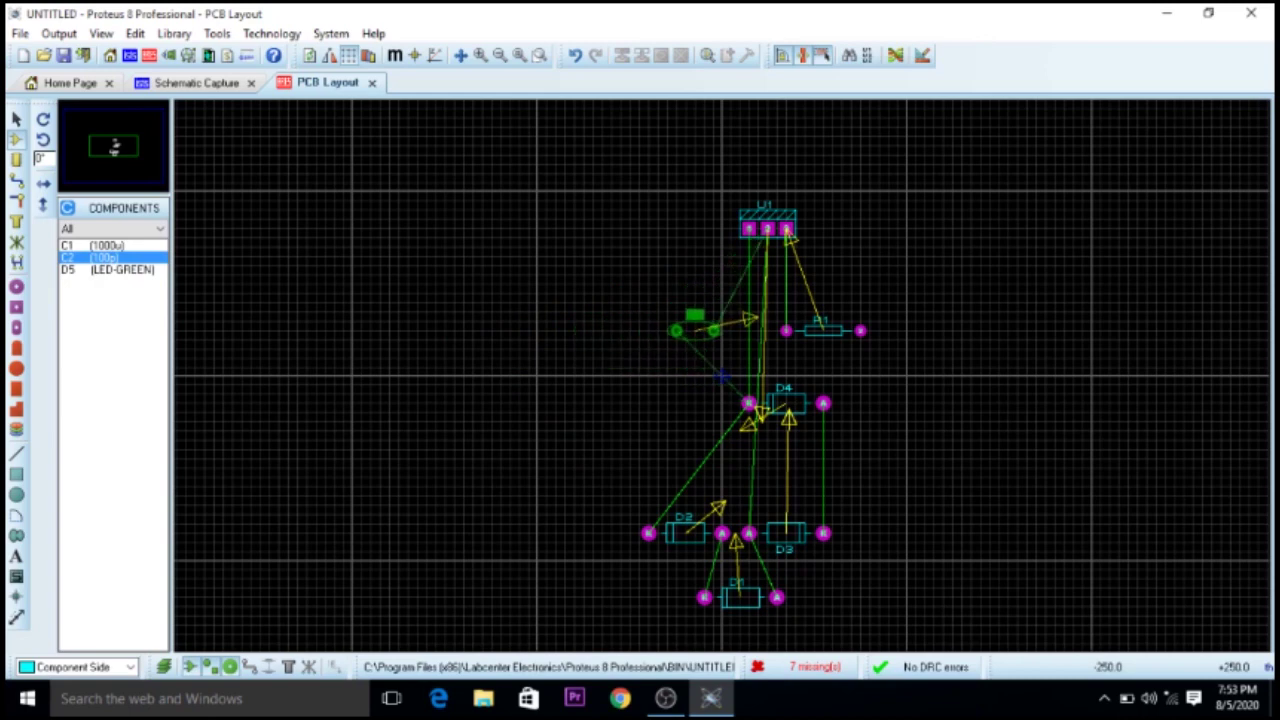
pyautogui.click(680, 332)
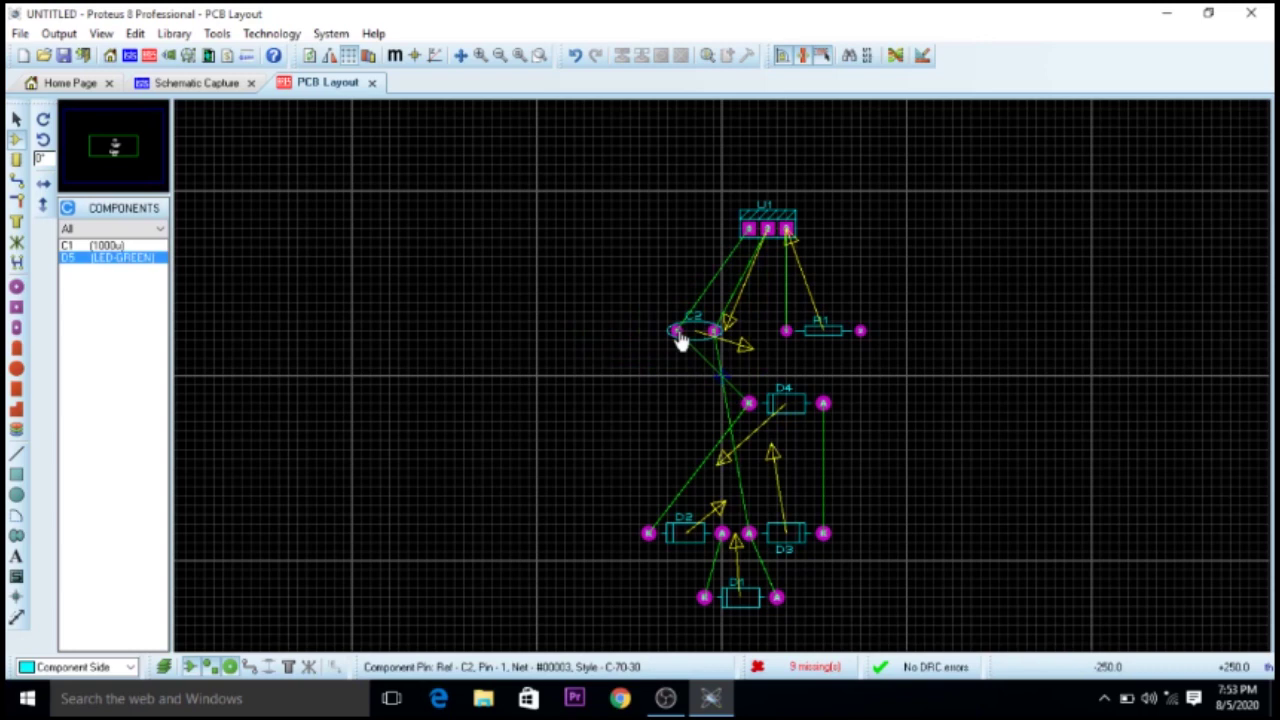
pyautogui.click(708, 335)
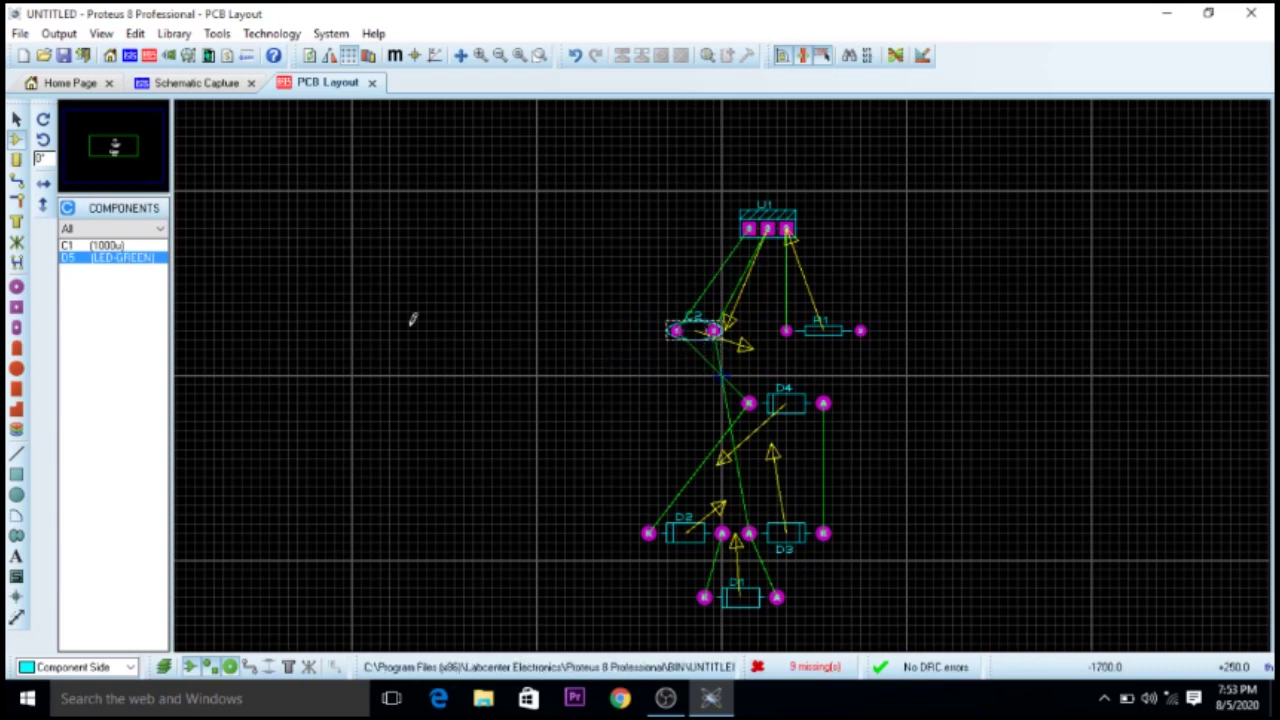
pyautogui.click(101, 247)
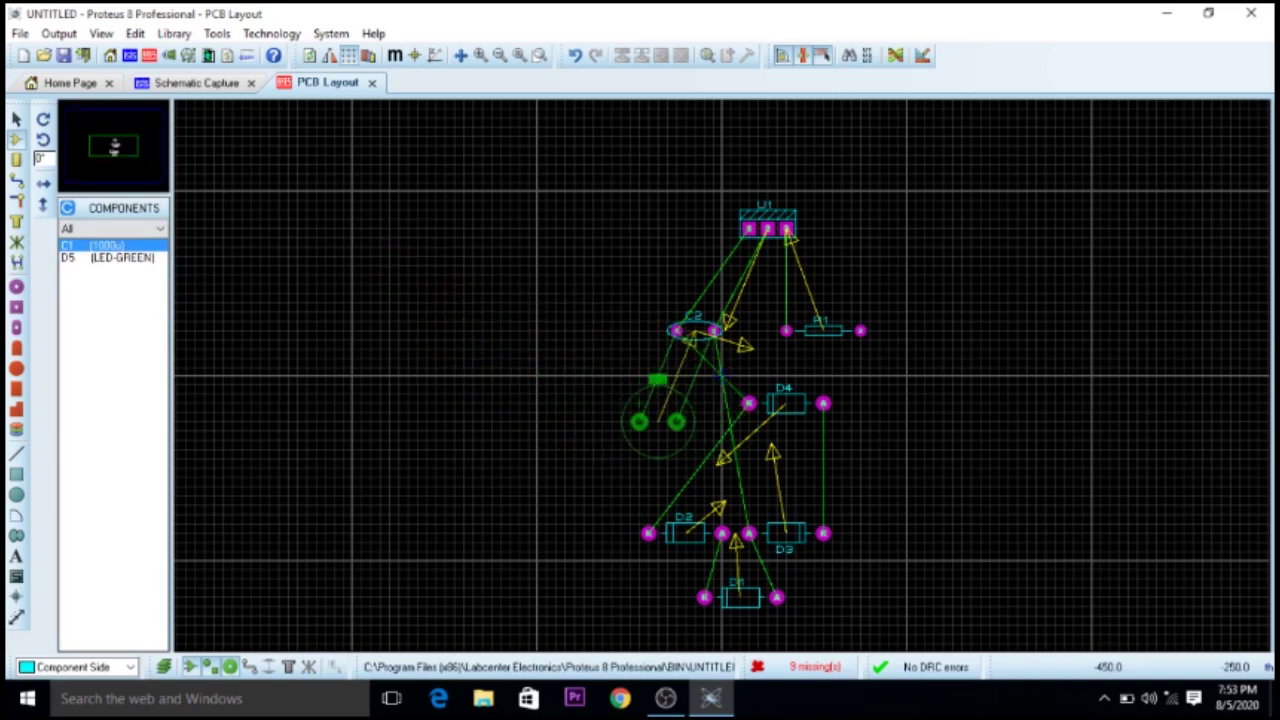
pyautogui.click(640, 422)
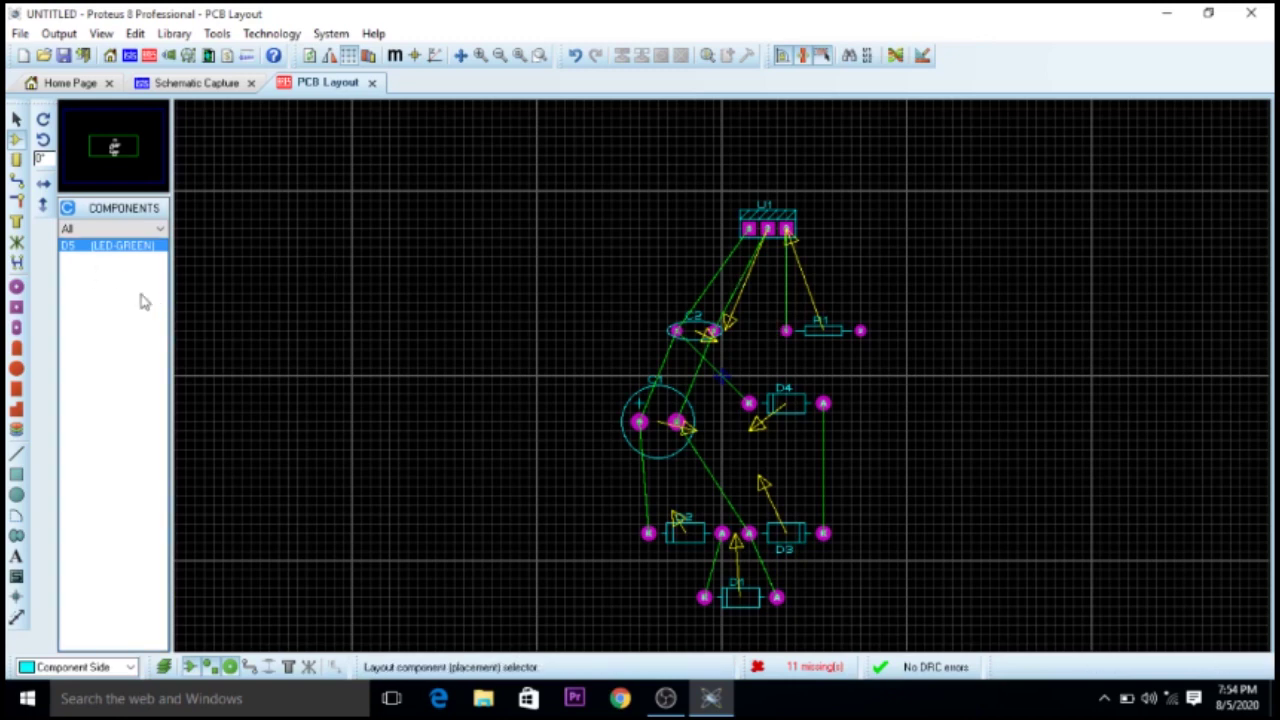
# Step: Choose the T50 trace style for bottom-copper track routing and check its width settings
pyautogui.click(17, 184)
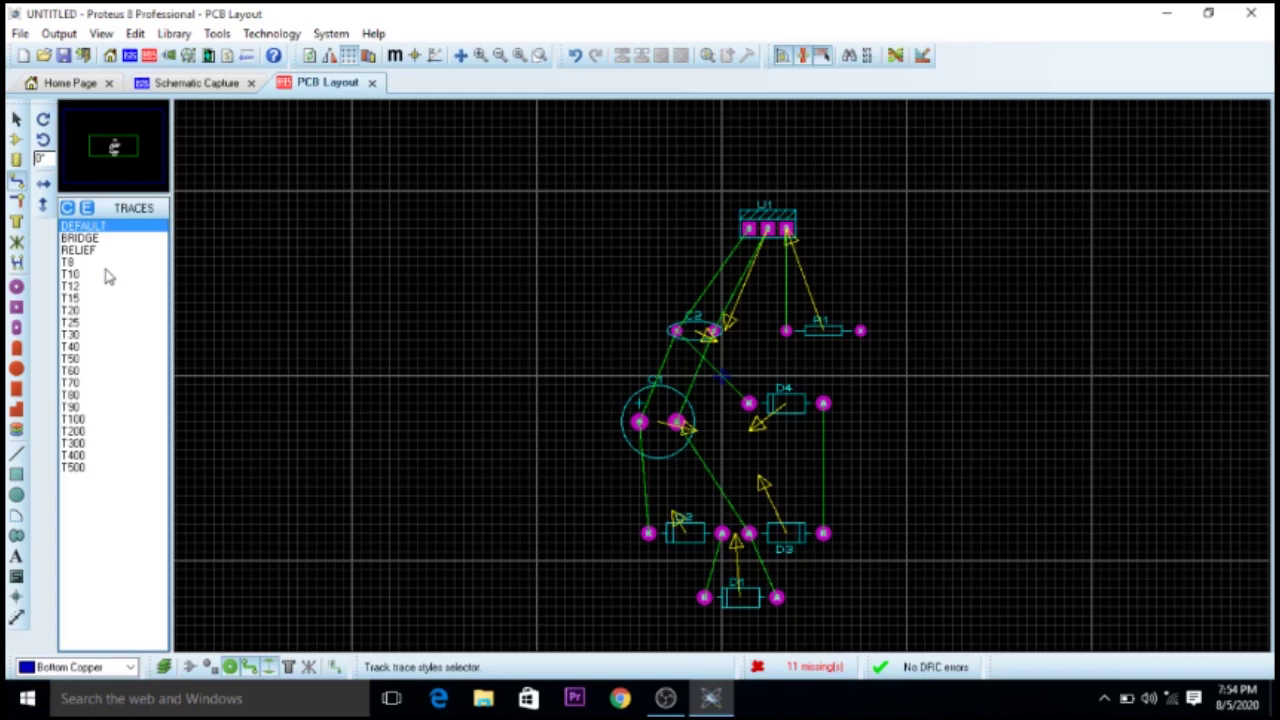
pyautogui.click(71, 350)
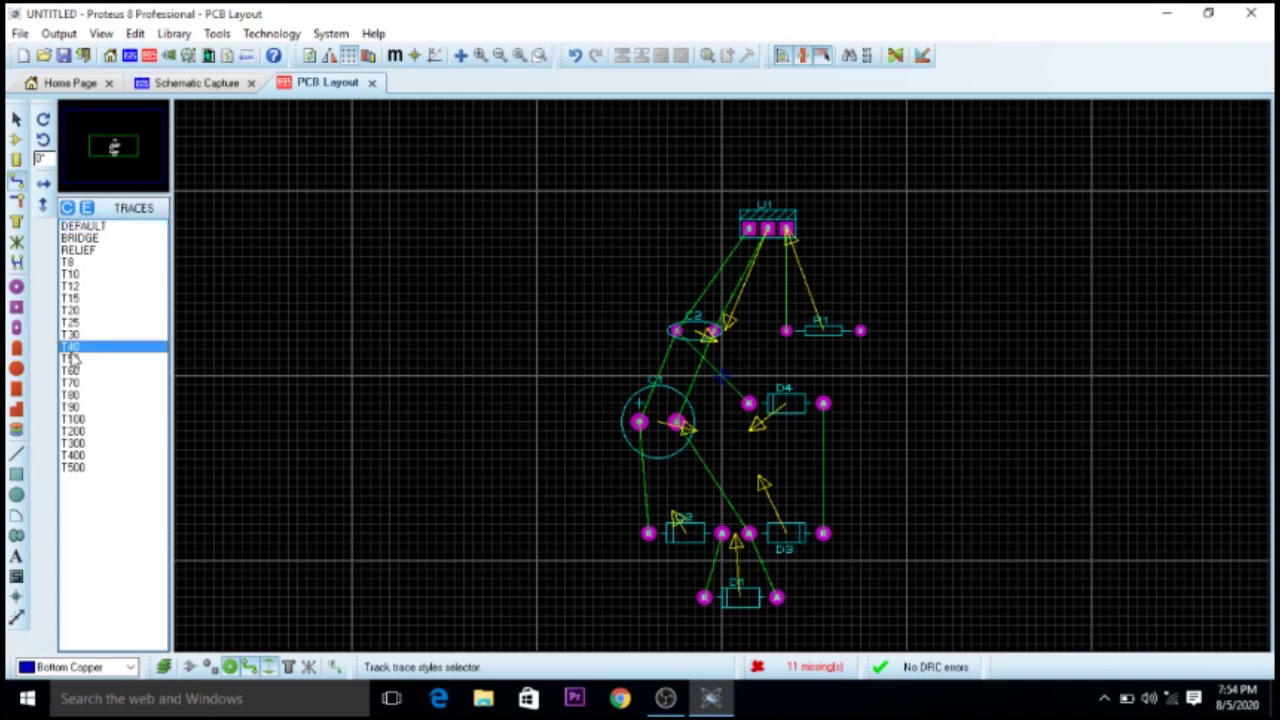
pyautogui.click(71, 360)
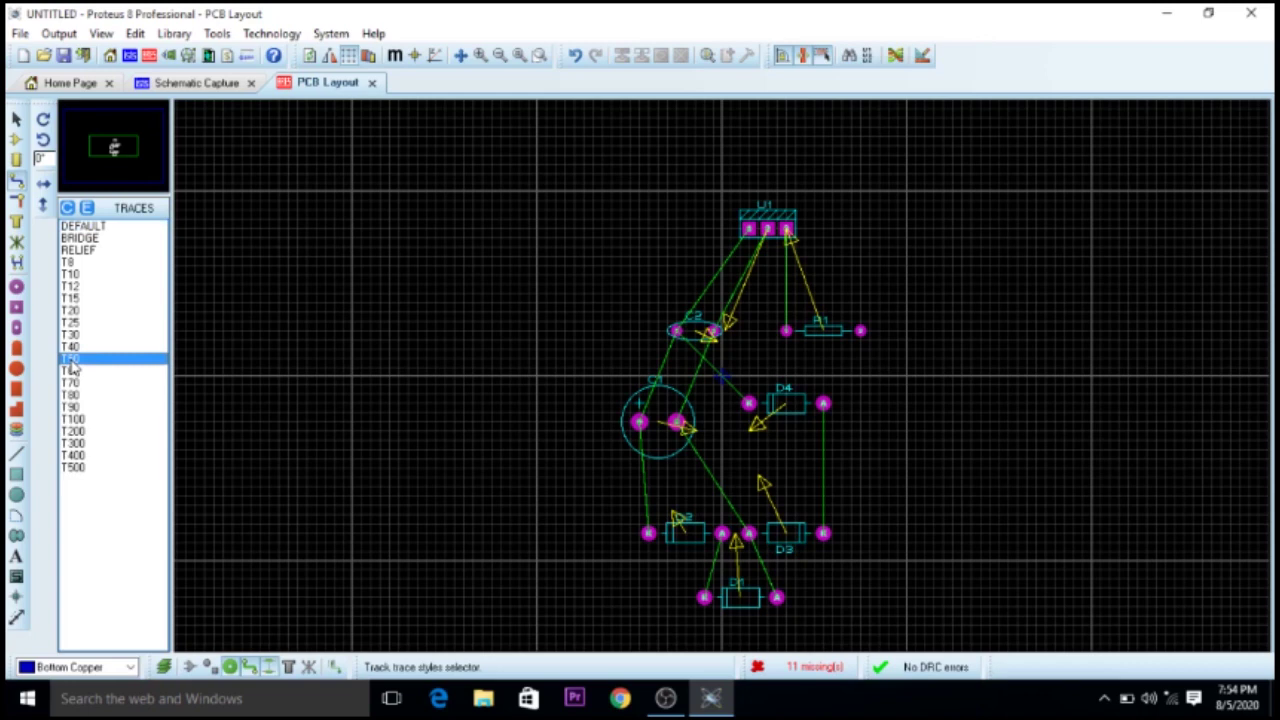
pyautogui.doubleClick(71, 360)
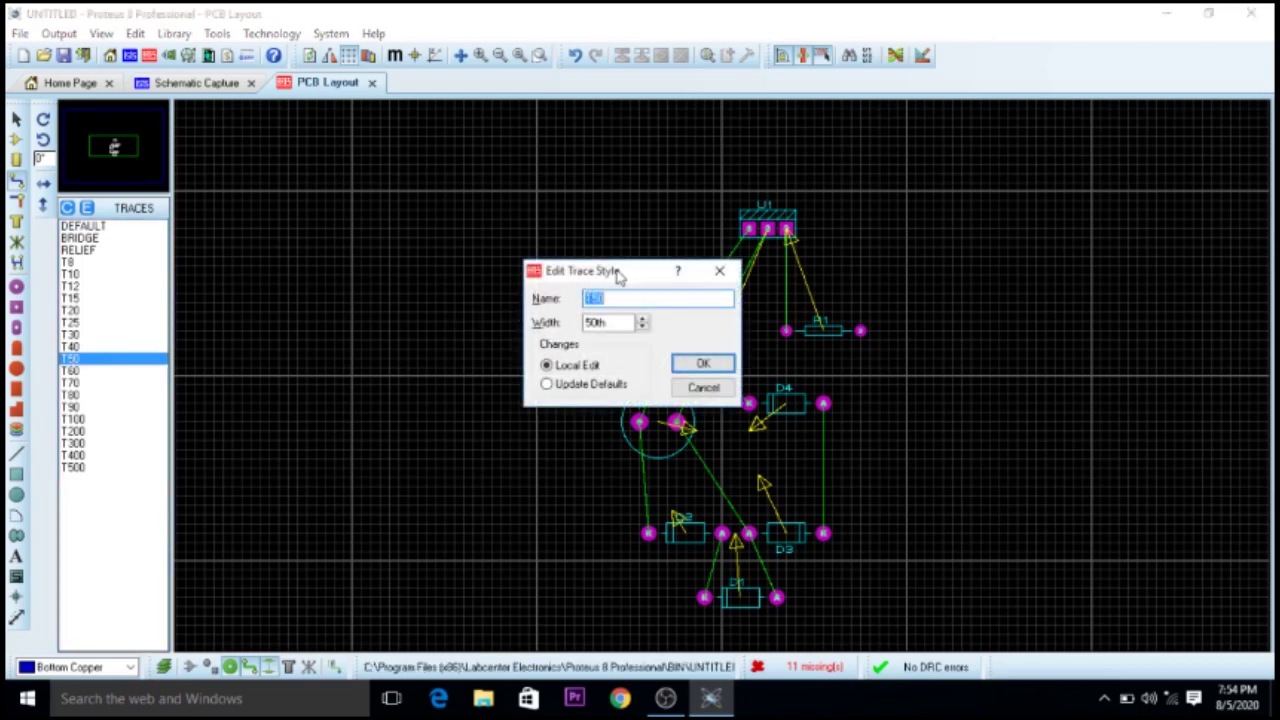
pyautogui.click(716, 363)
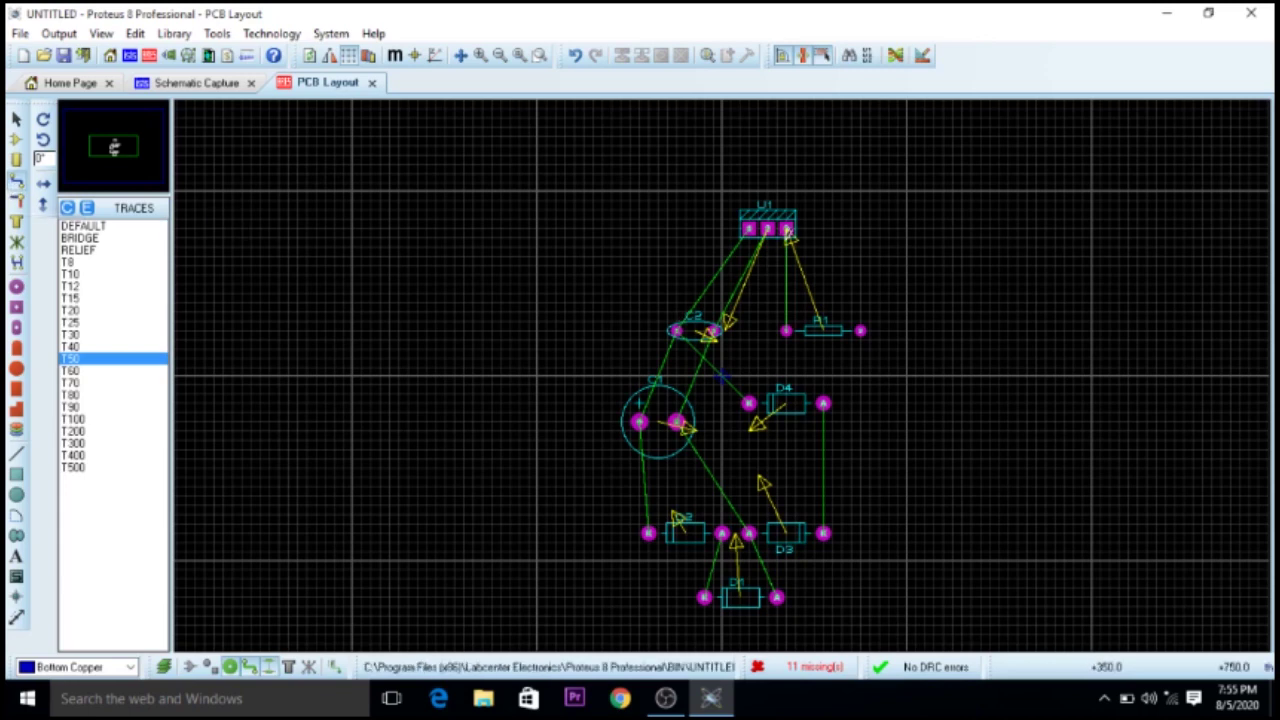
# Step: Route a bottom-copper track from U1's pin 3 to R1's nearest pad and increase the DEFAULT trace style's width
pyautogui.click(786, 229)
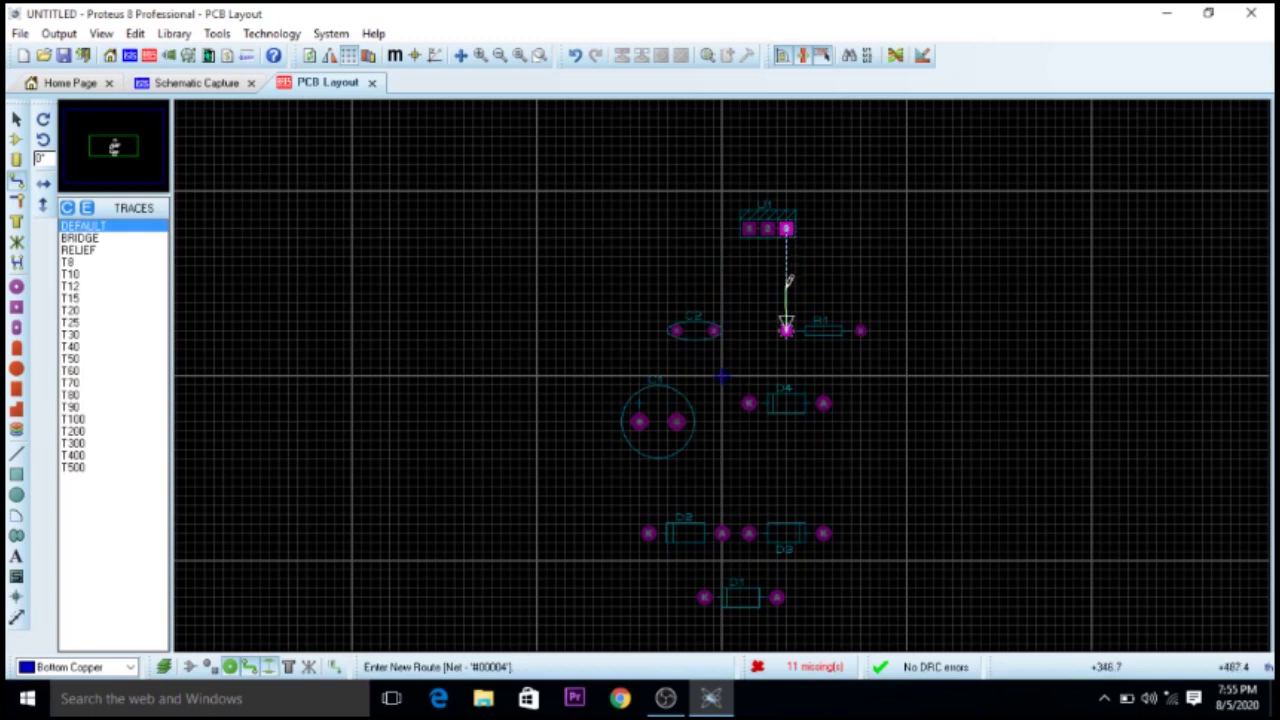
pyautogui.click(787, 329)
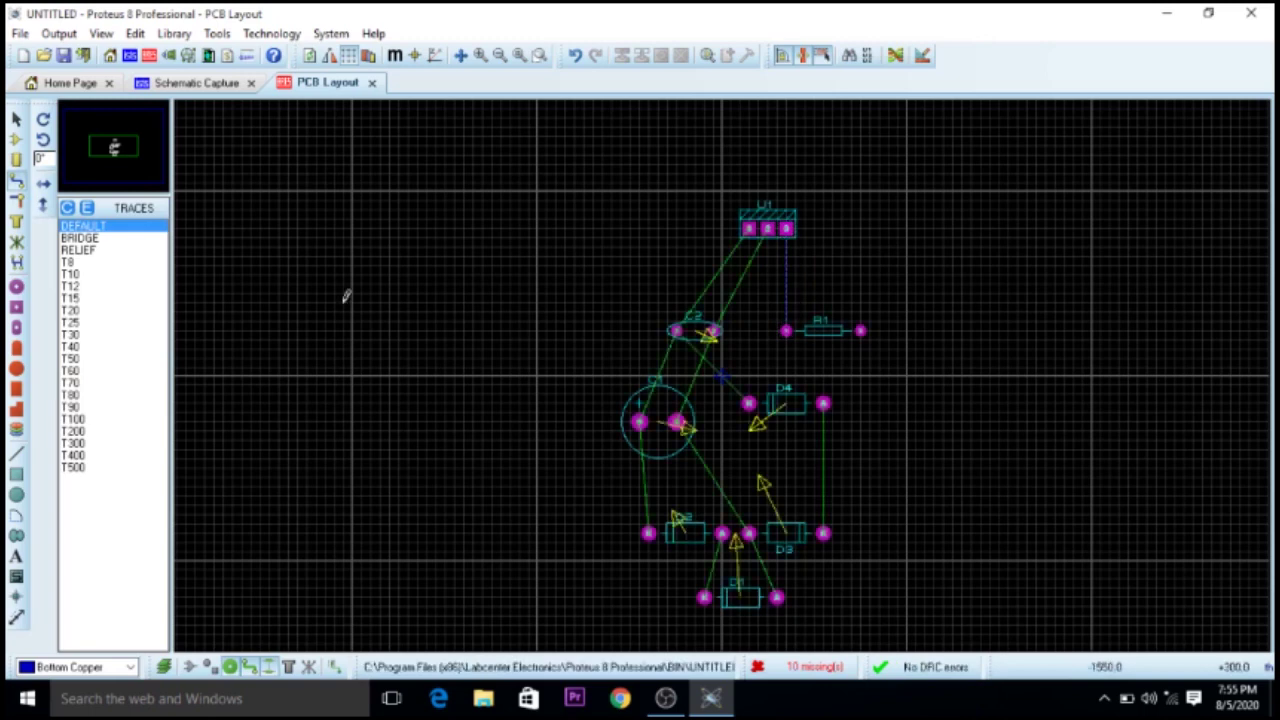
pyautogui.doubleClick(116, 228)
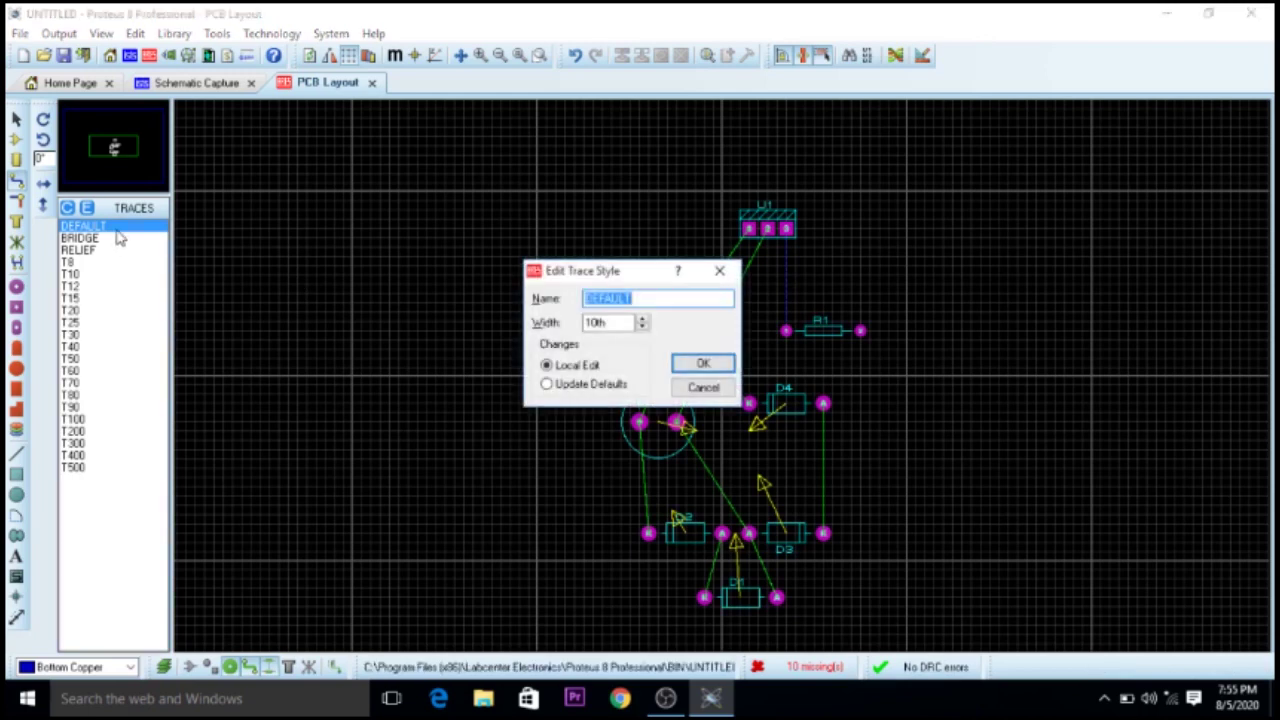
pyautogui.press('Tab')
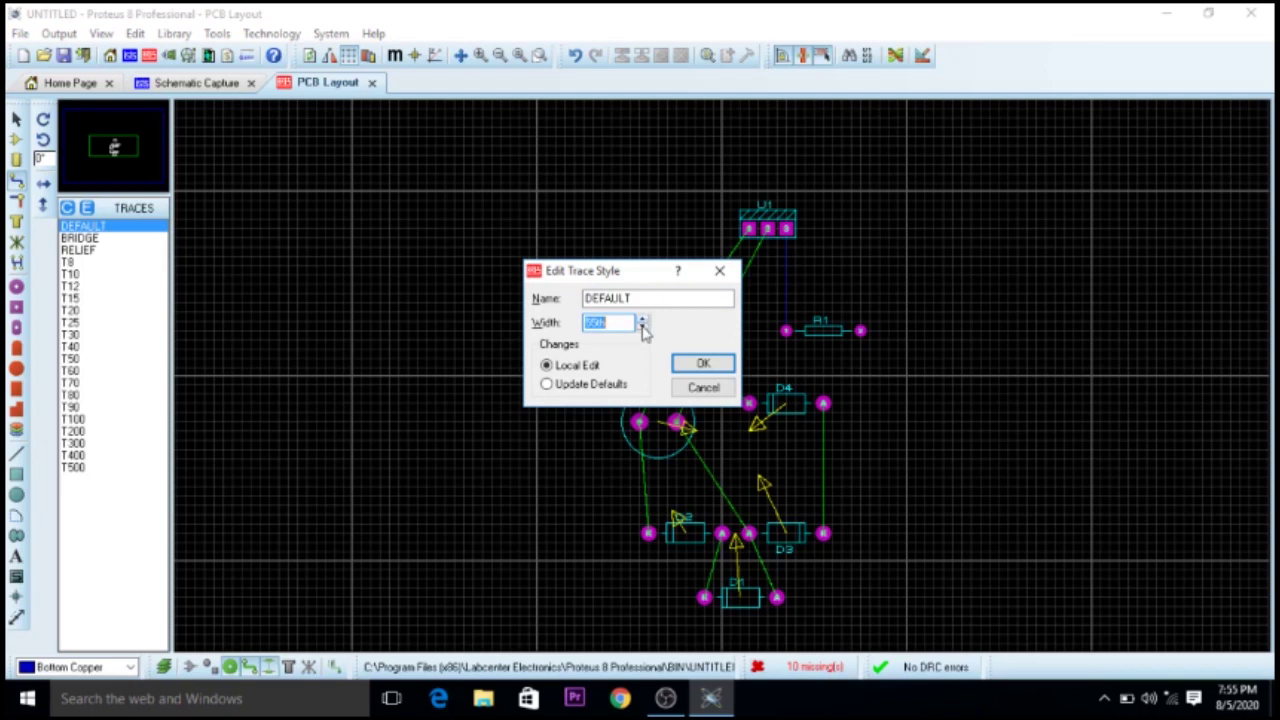
pyautogui.click(703, 363)
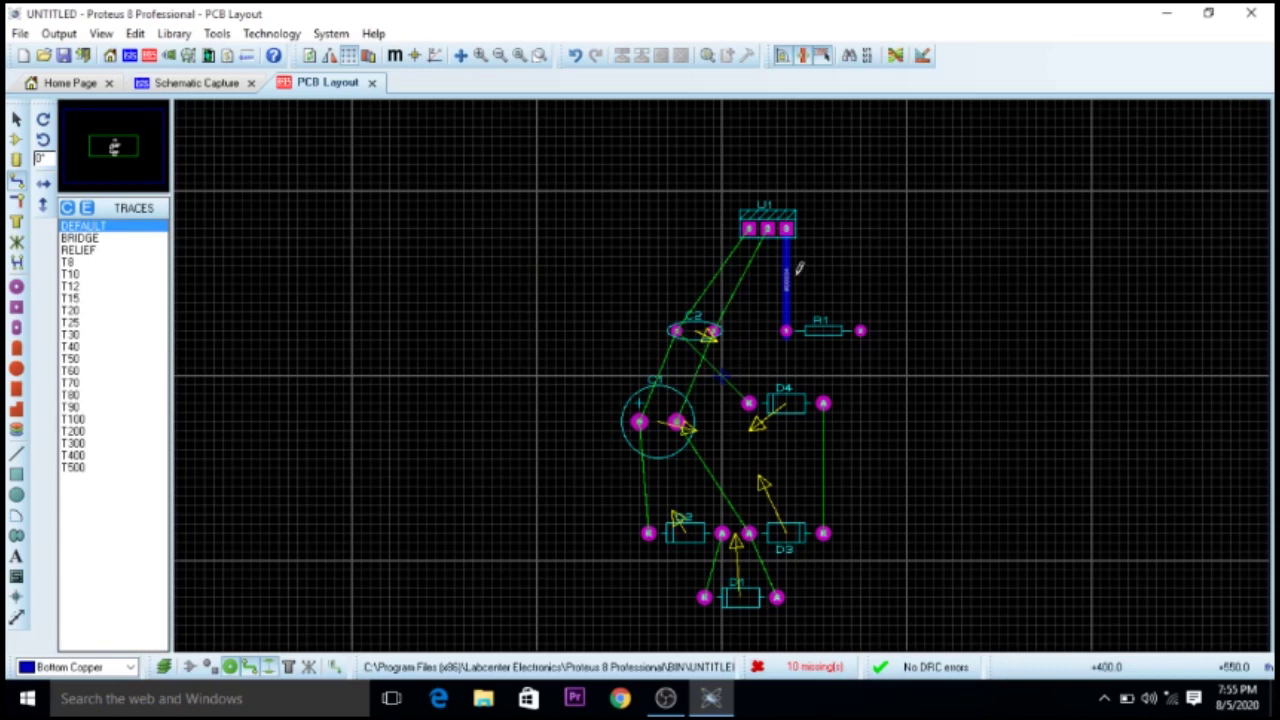
pyautogui.click(824, 296)
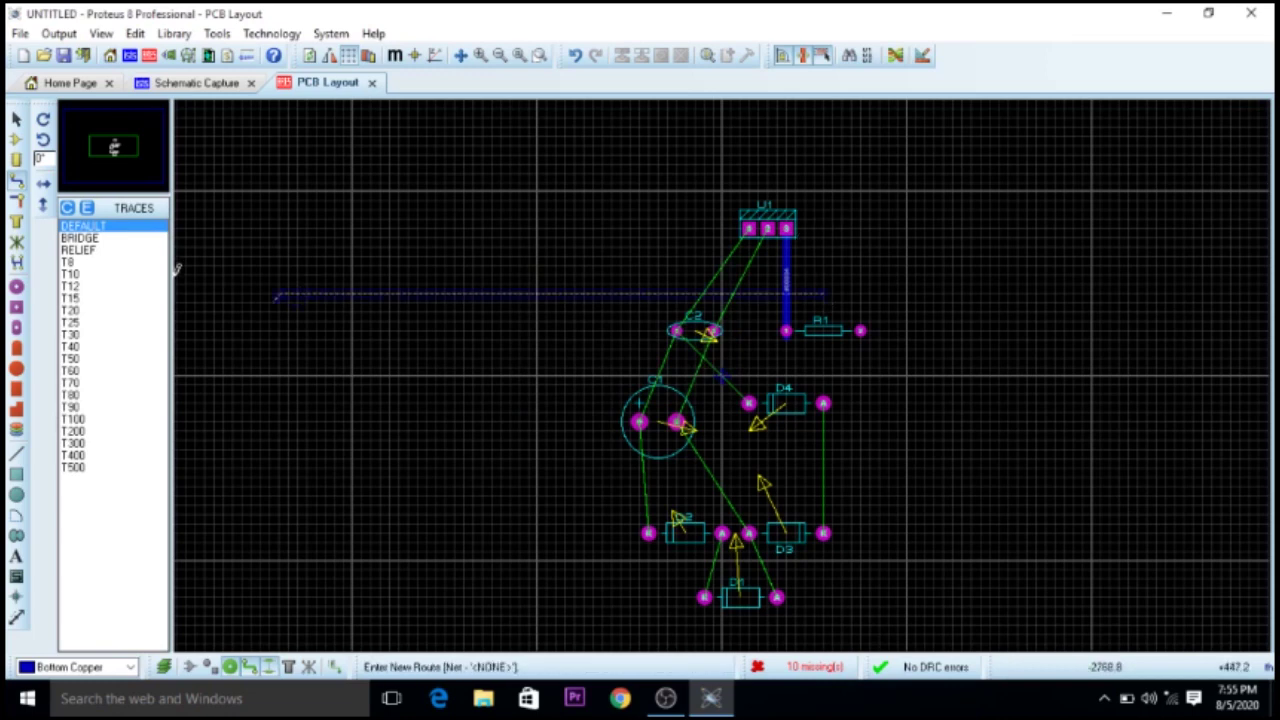
pyautogui.press('Escape')
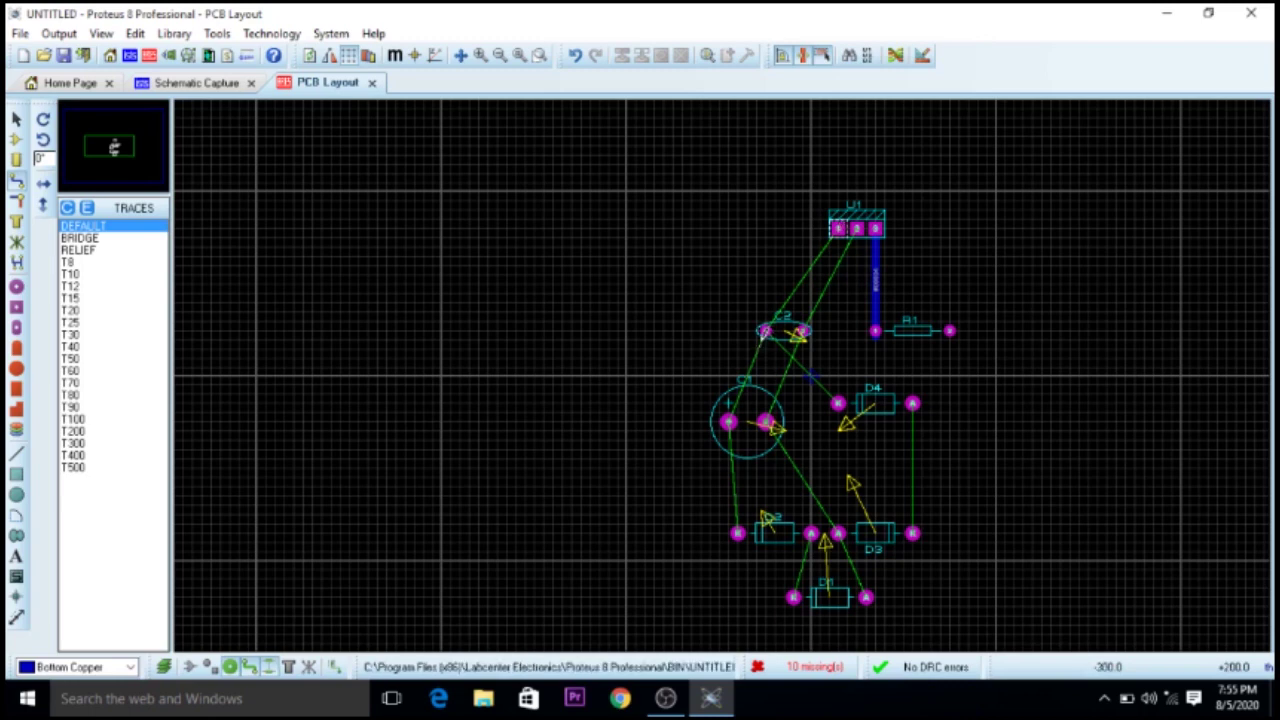
# Step: Route a bottom-copper track from C2's pin 1 straight up and across to U1's pin 1
pyautogui.click(764, 330)
pyautogui.click(766, 329)
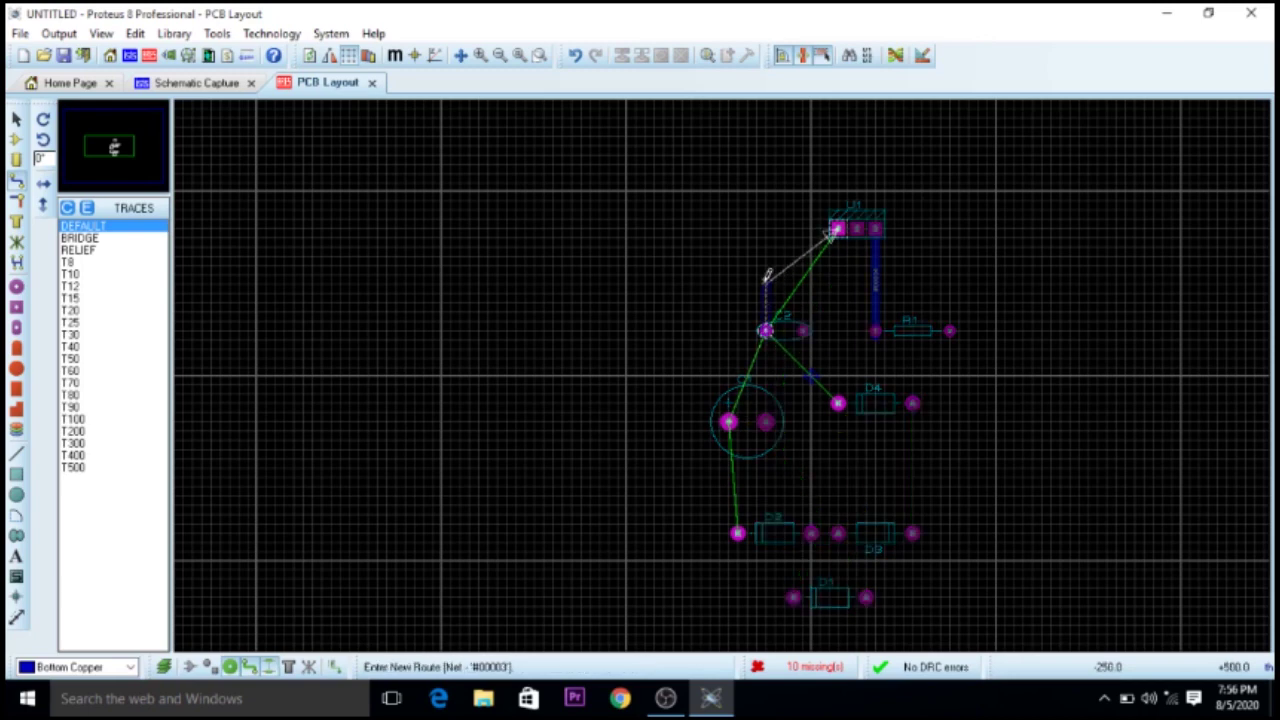
pyautogui.click(766, 222)
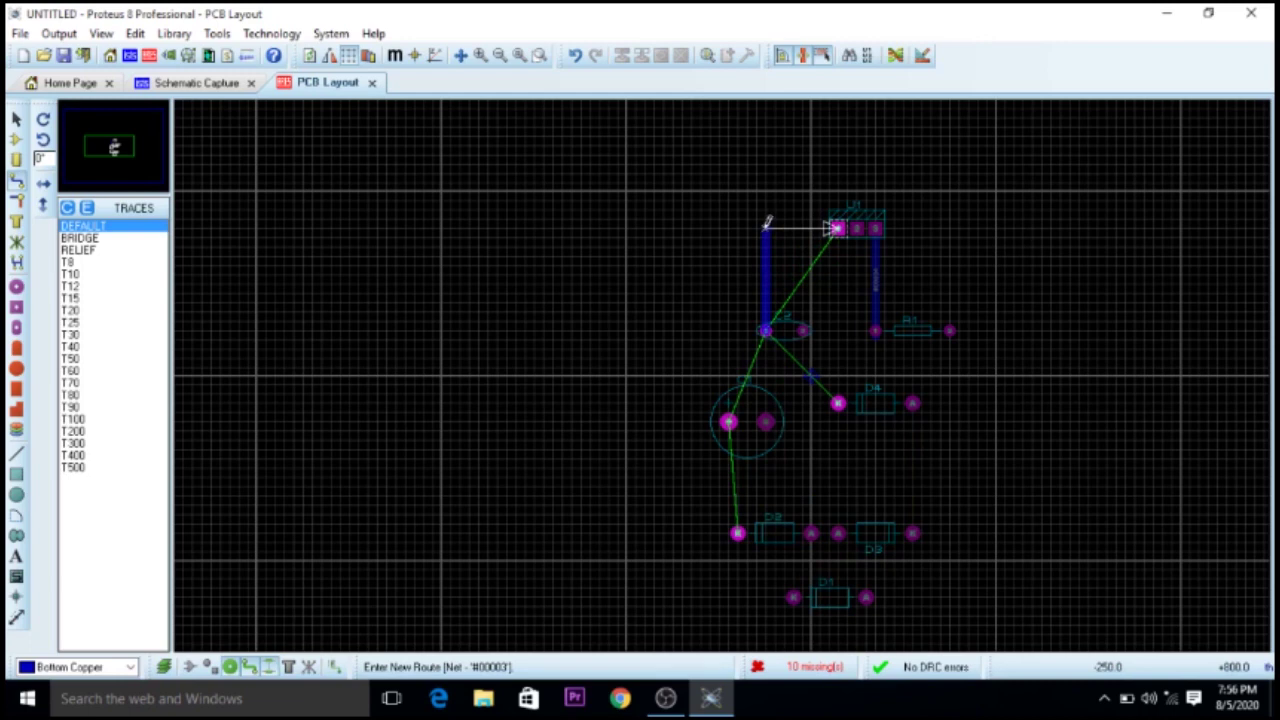
pyautogui.click(838, 224)
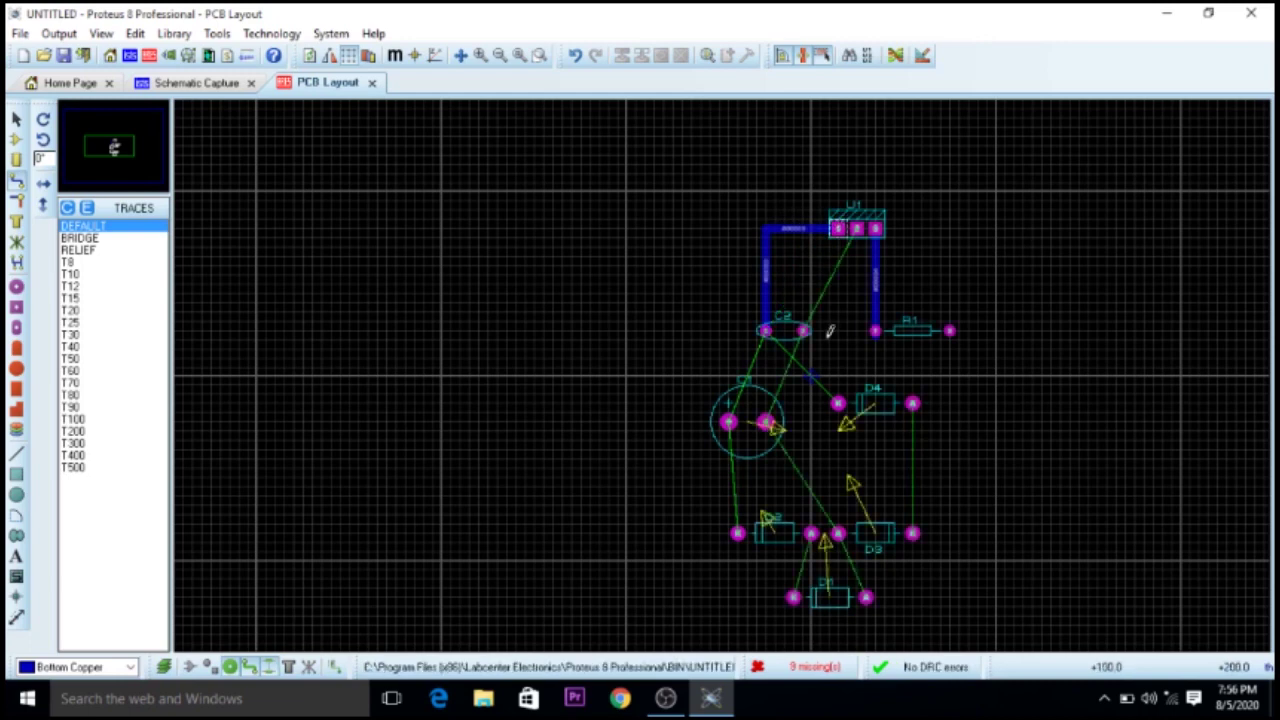
# Step: Route the GND track from U1's pin 2 straight down and across to C2's right pad
pyautogui.click(857, 228)
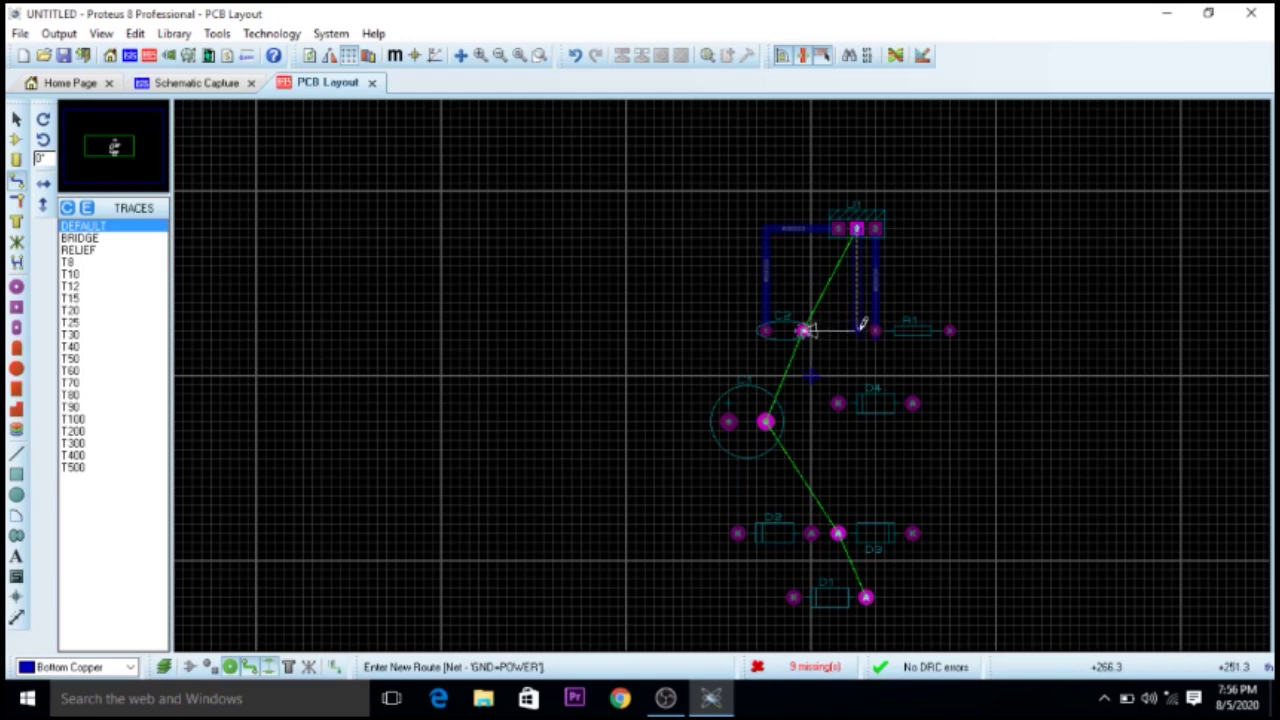
pyautogui.click(860, 327)
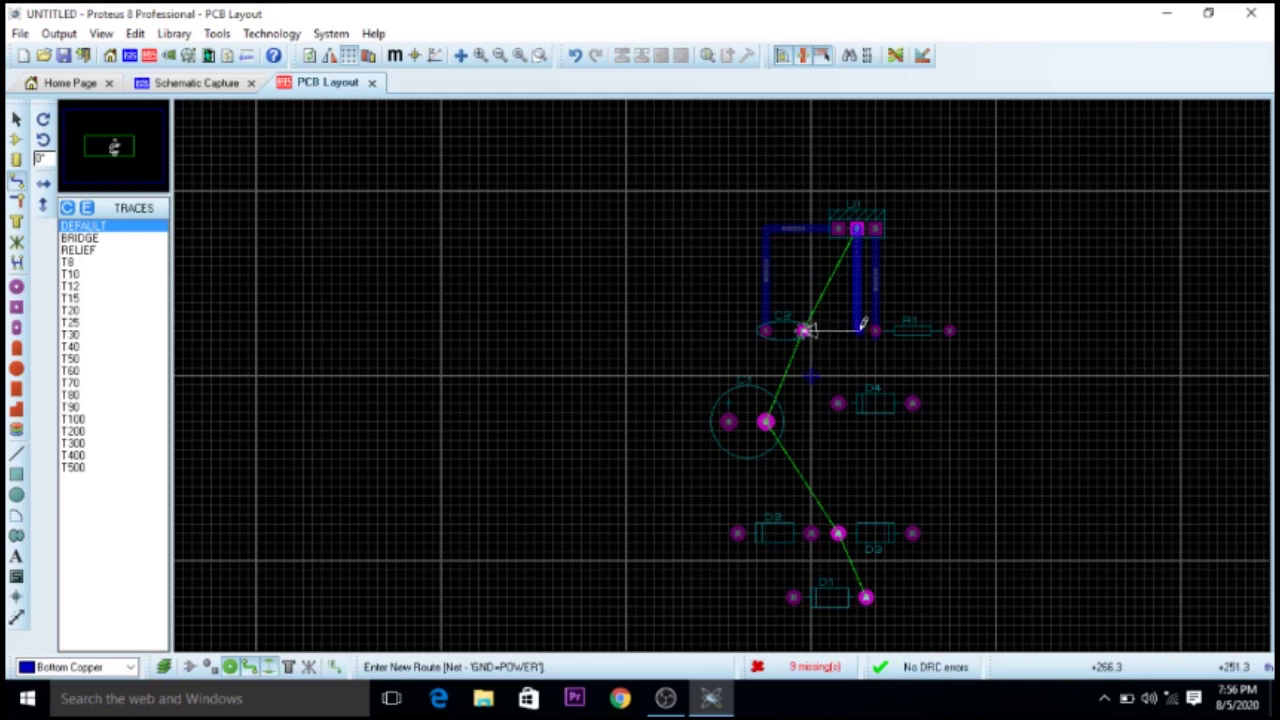
pyautogui.click(803, 329)
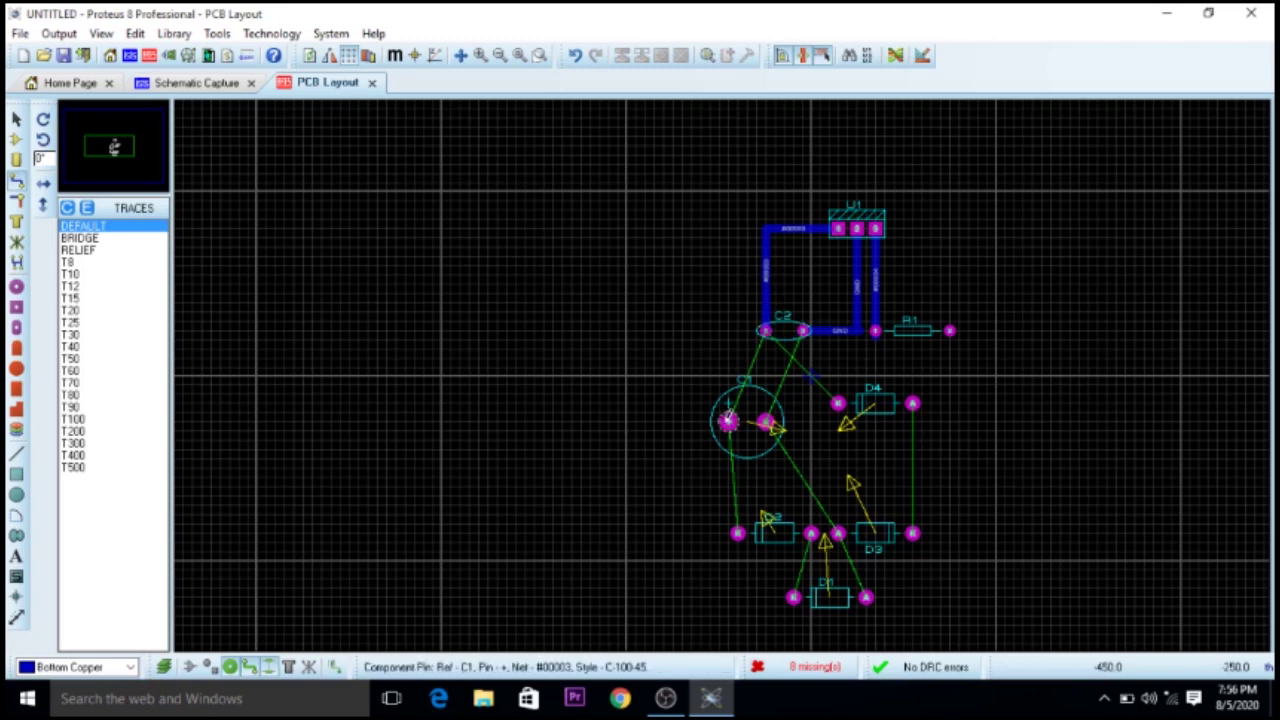
# Step: Route bottom-copper tracks from C1's positive pin straight up and across to C2's pin 1, and down to D2's cathode
pyautogui.click(728, 419)
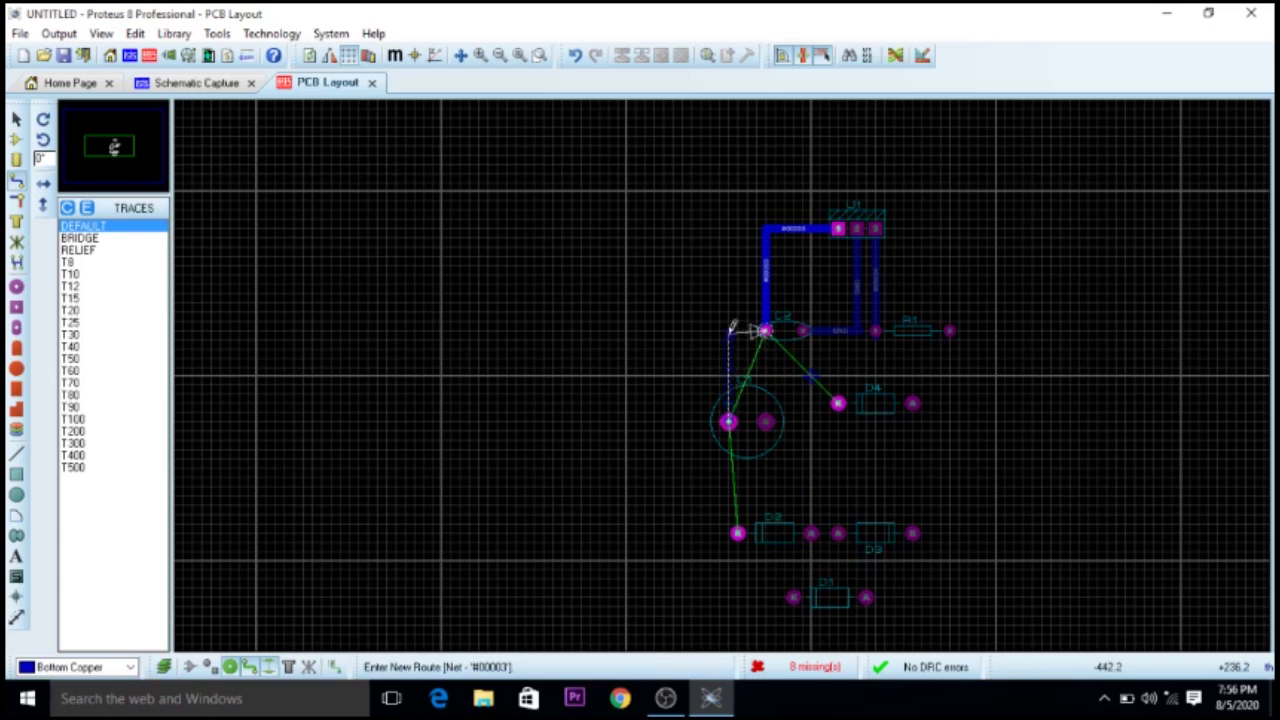
pyautogui.click(729, 329)
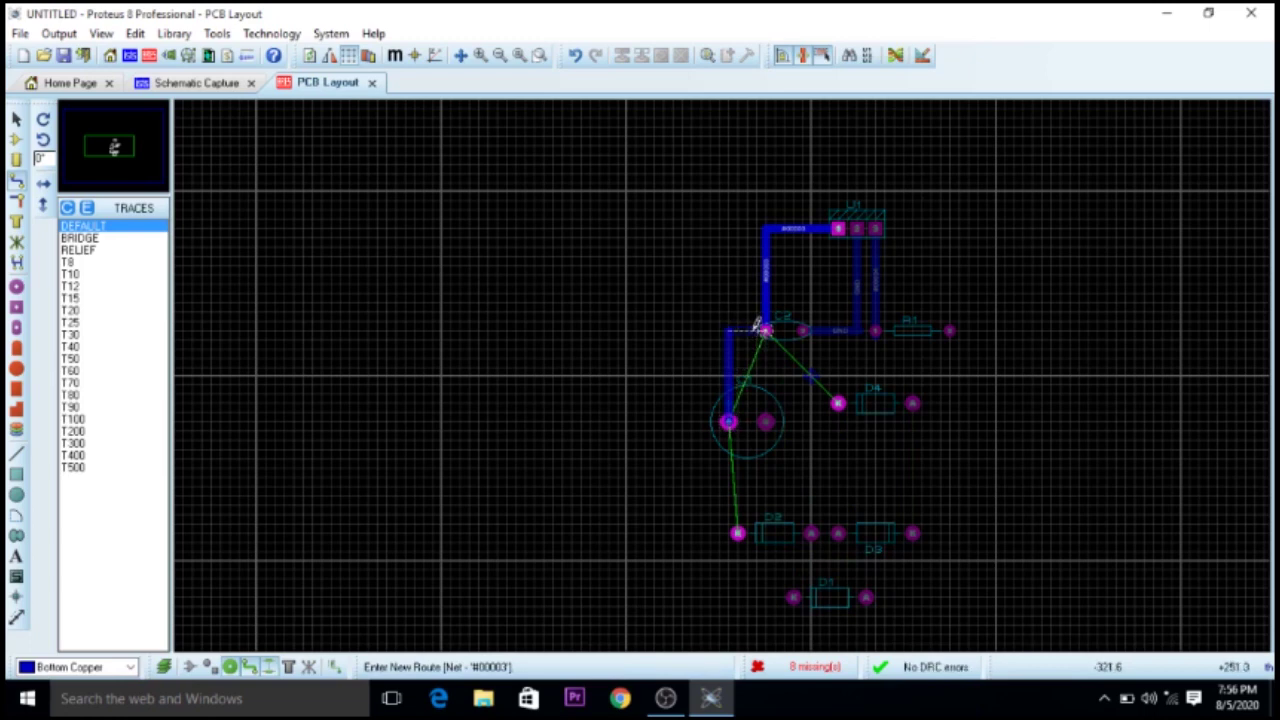
pyautogui.click(765, 328)
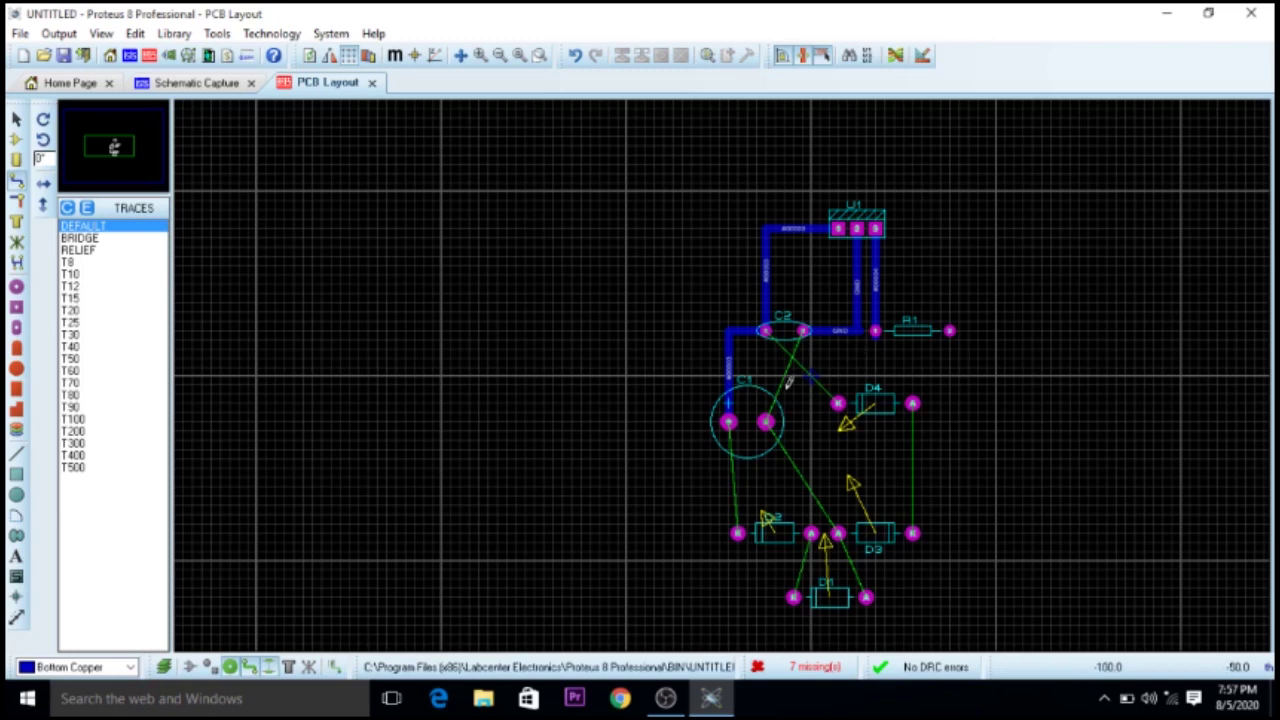
pyautogui.click(728, 420)
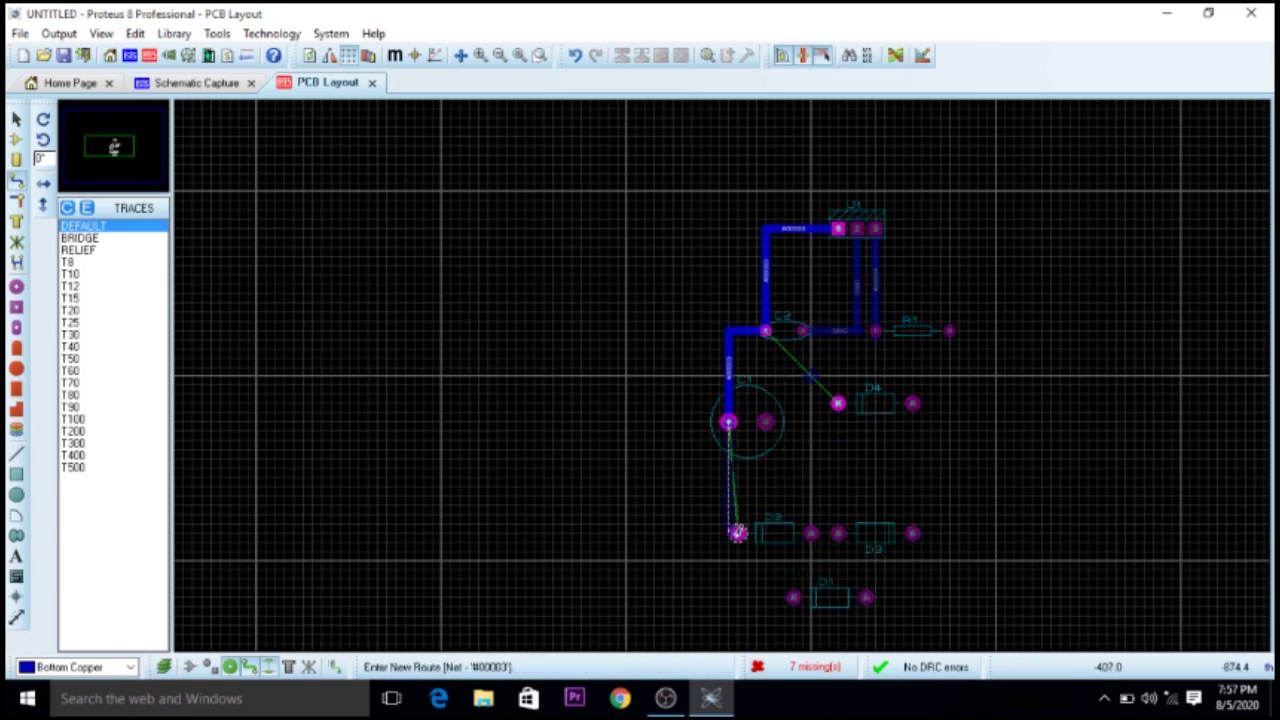
pyautogui.click(737, 532)
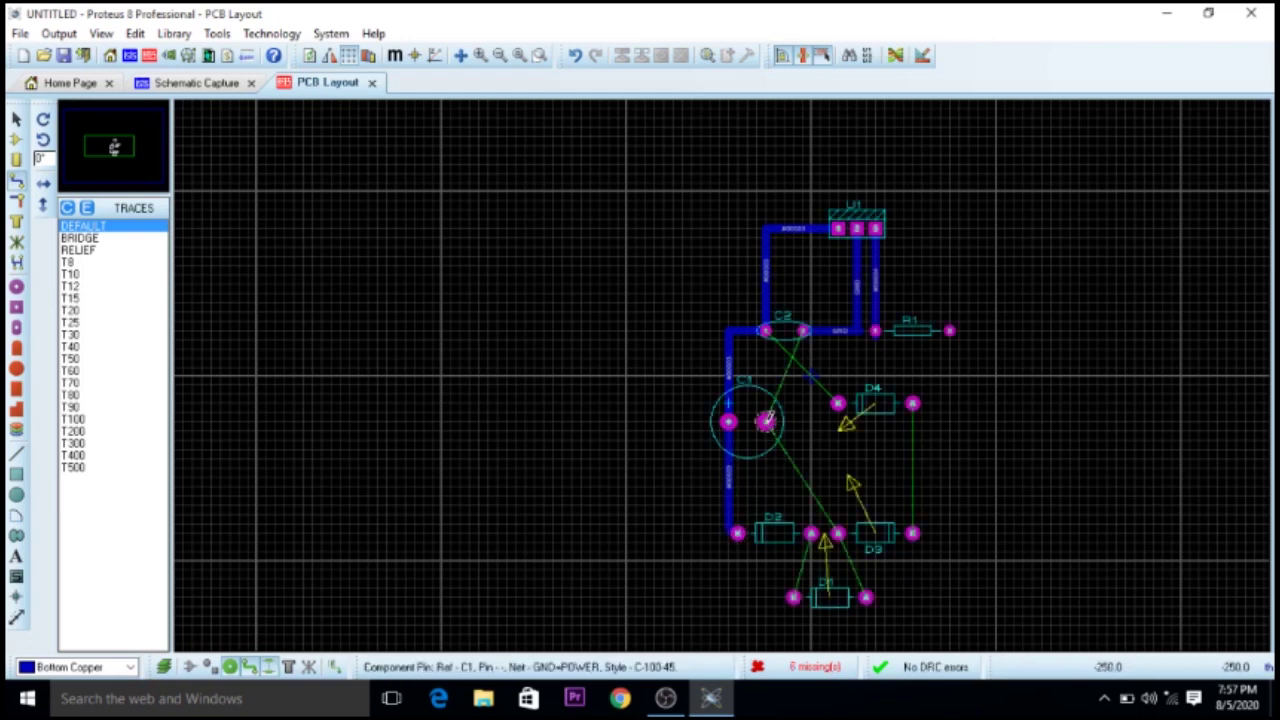
# Step: Route a GND track from C1's negative pin to D3's anode and a straight track from D4's anode to D3's cathode
pyautogui.click(765, 420)
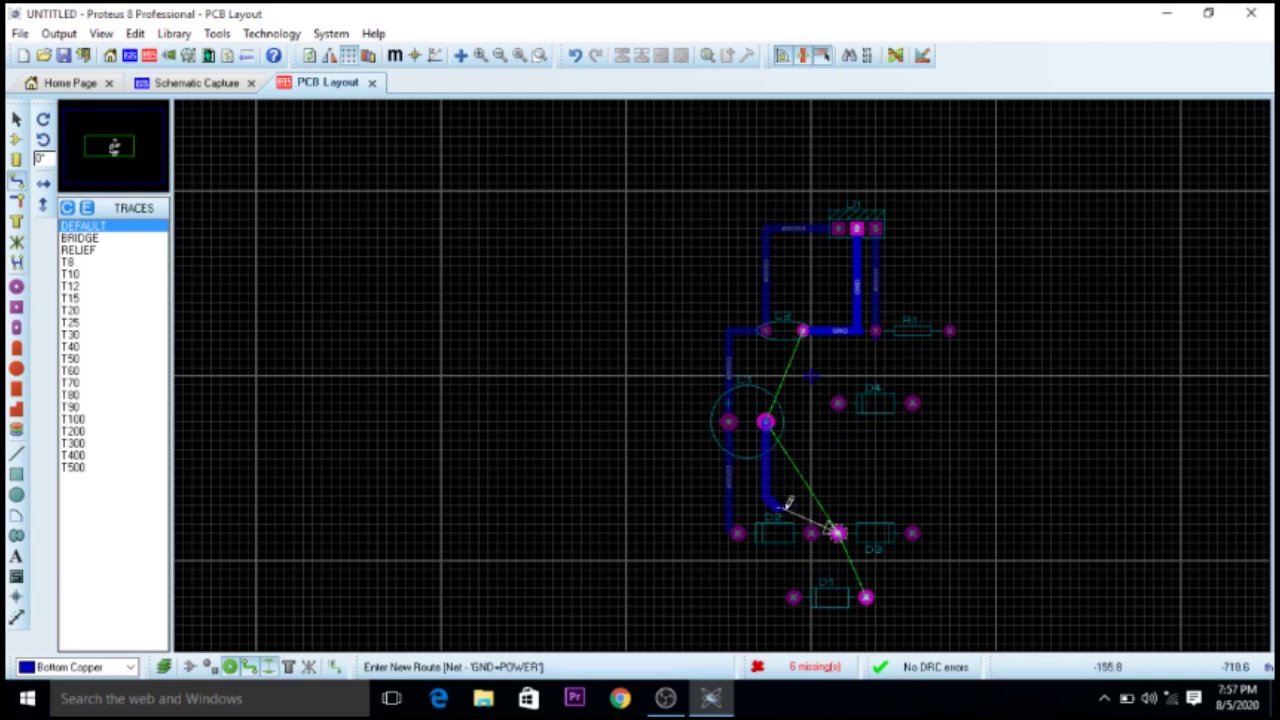
pyautogui.click(838, 532)
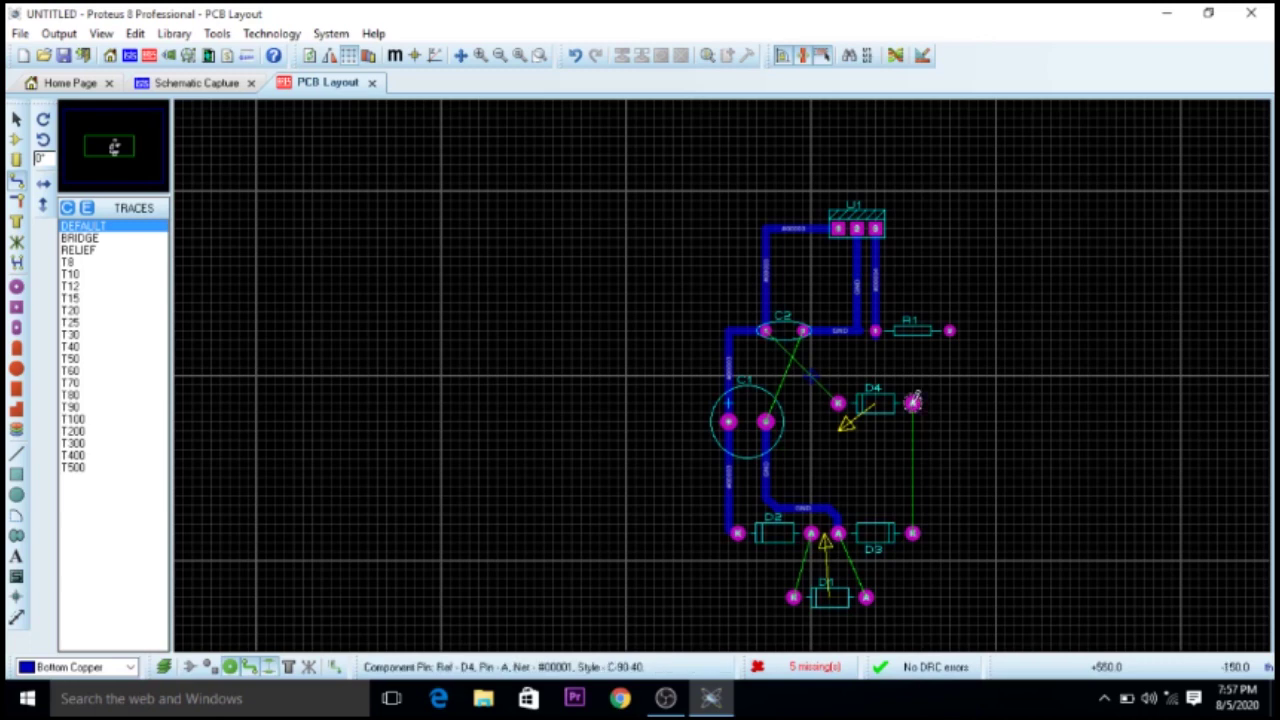
pyautogui.click(913, 402)
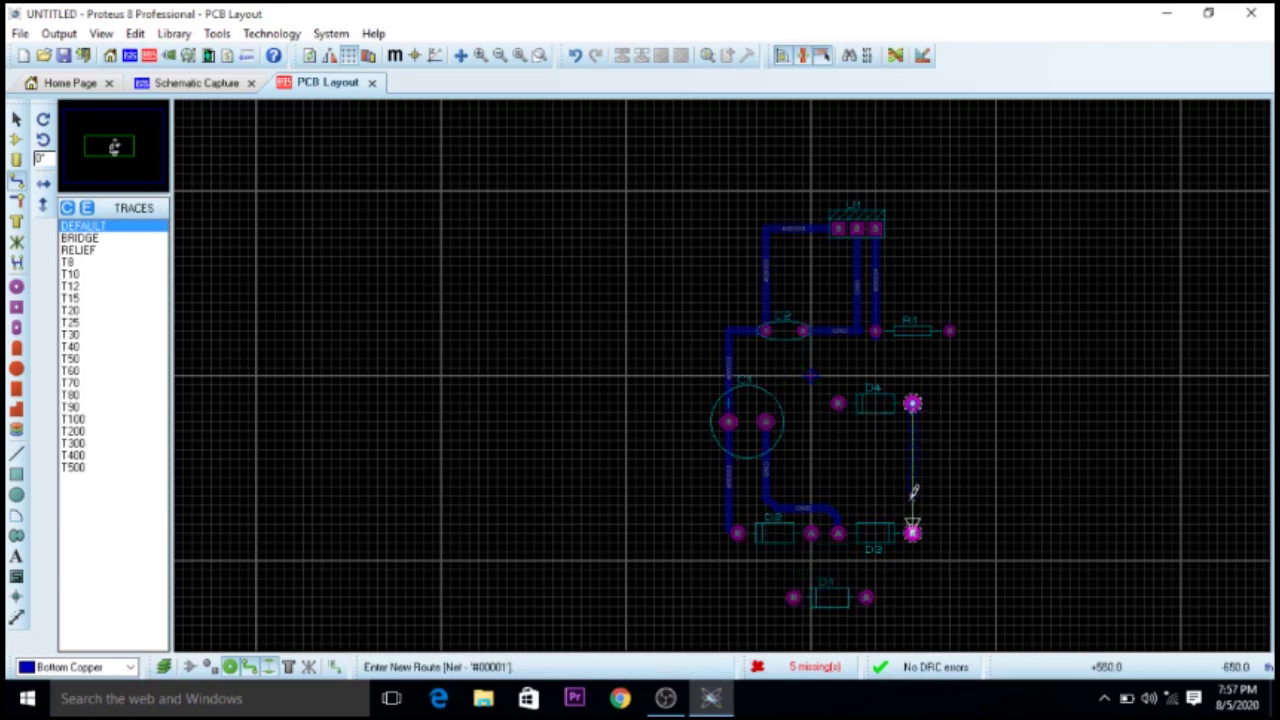
pyautogui.click(913, 533)
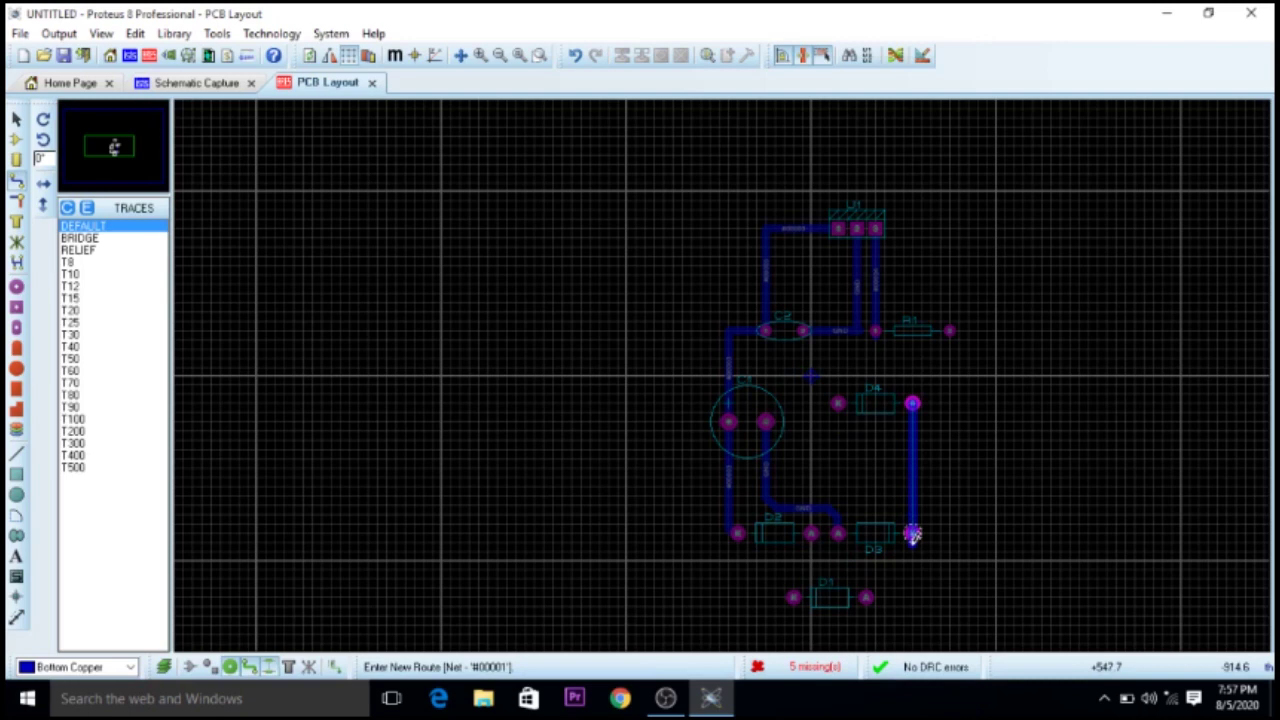
pyautogui.press('space')
pyautogui.click(913, 535)
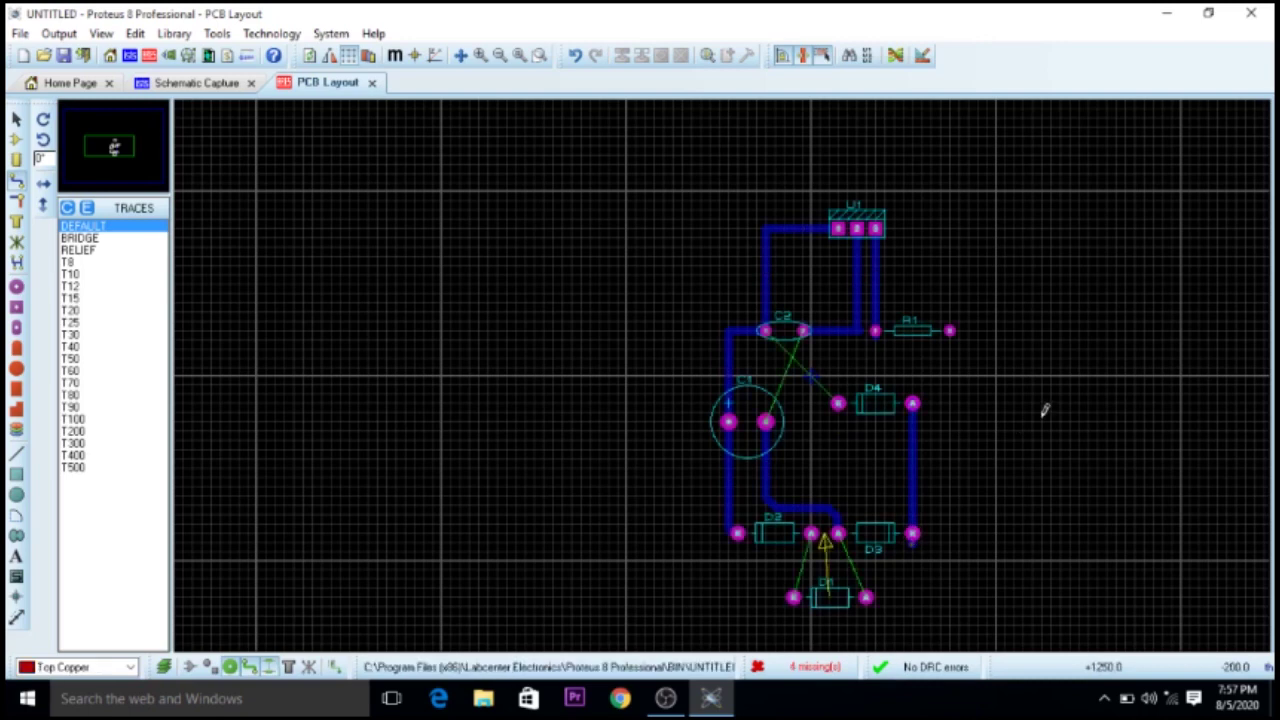
pyautogui.click(812, 533)
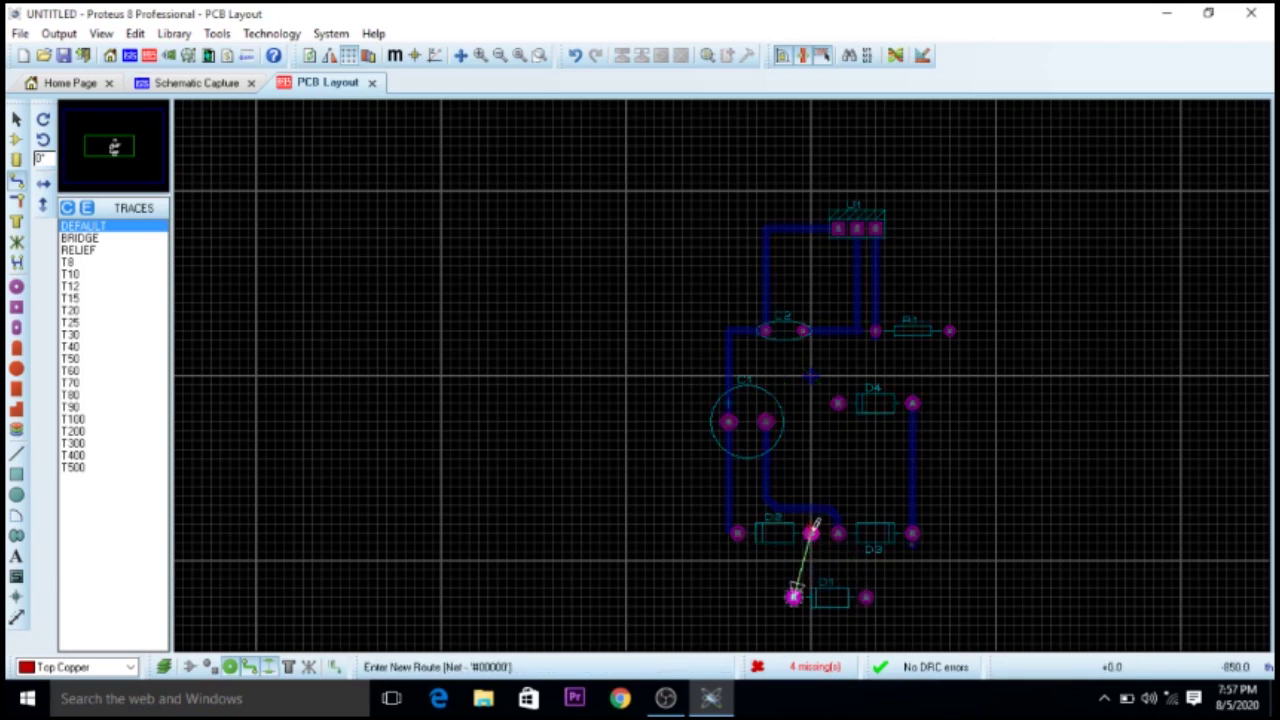
pyautogui.rightClick(818, 530)
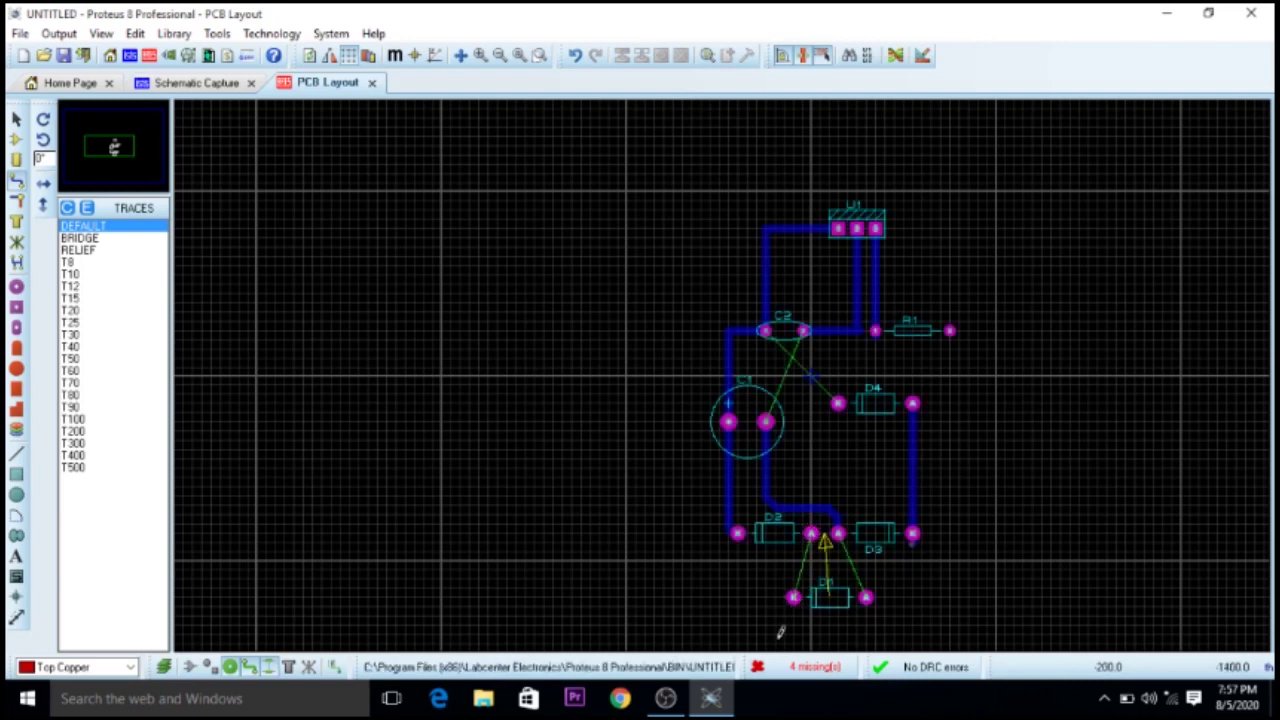
pyautogui.click(793, 597)
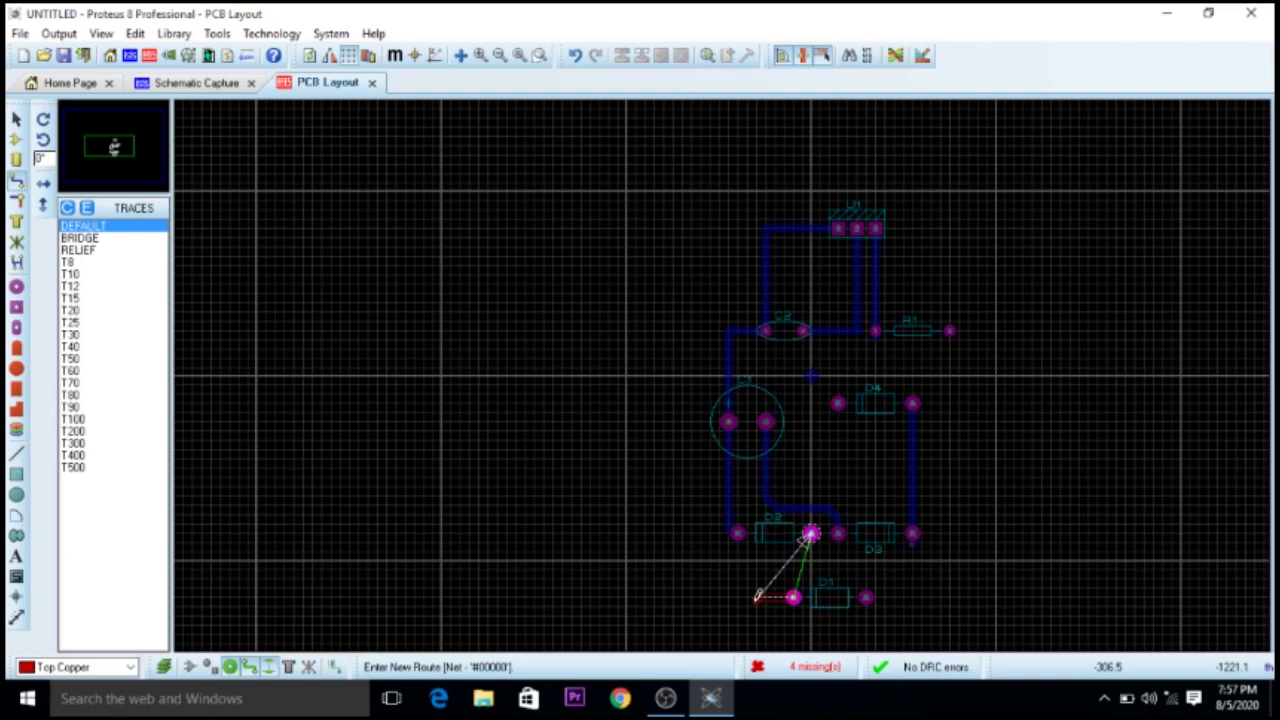
pyautogui.rightClick(758, 596)
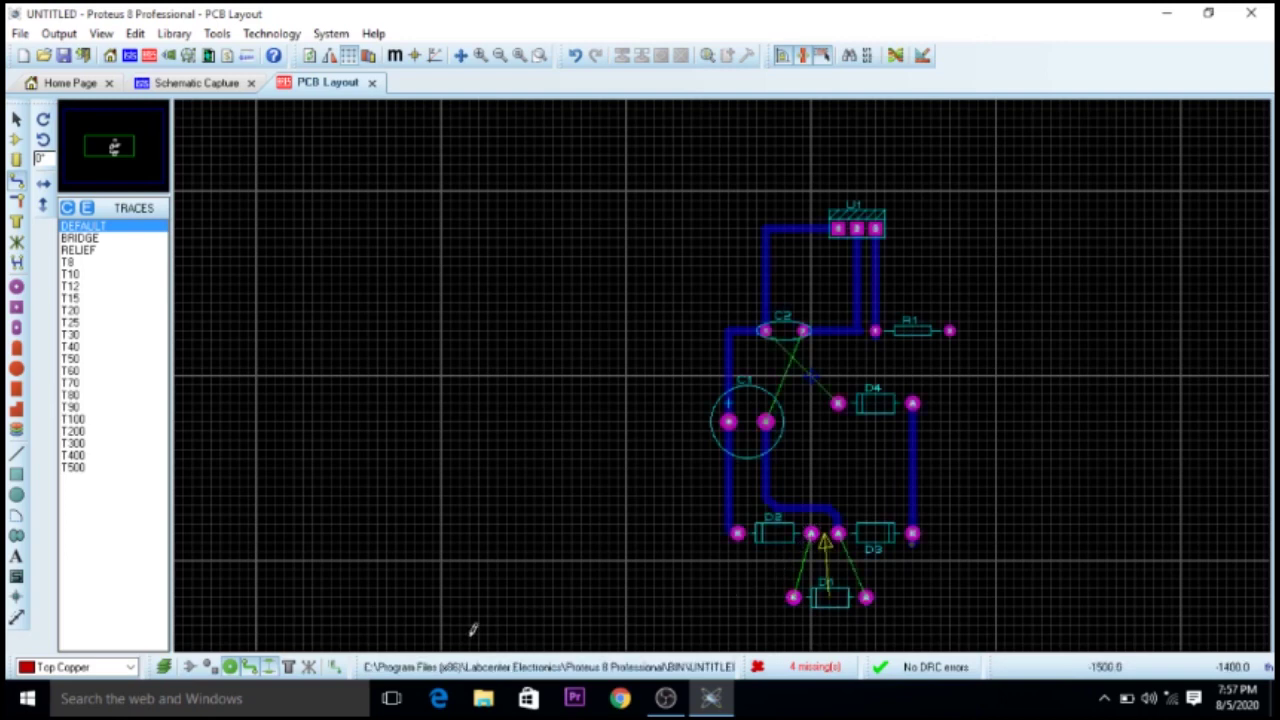
# Step: Switch the routing layer to Bottom Copper and route tracks from D2's anode to D1's cathode and D3's anode to D1's anode
pyautogui.click(131, 667)
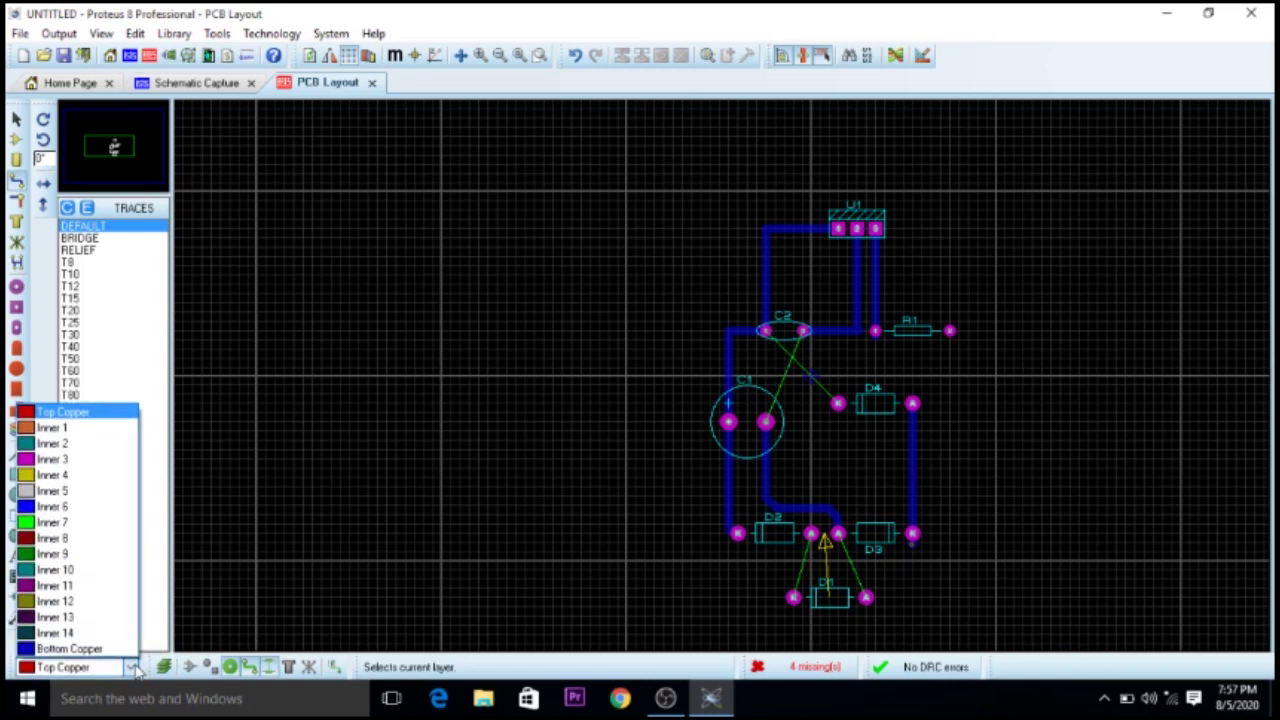
pyautogui.click(42, 650)
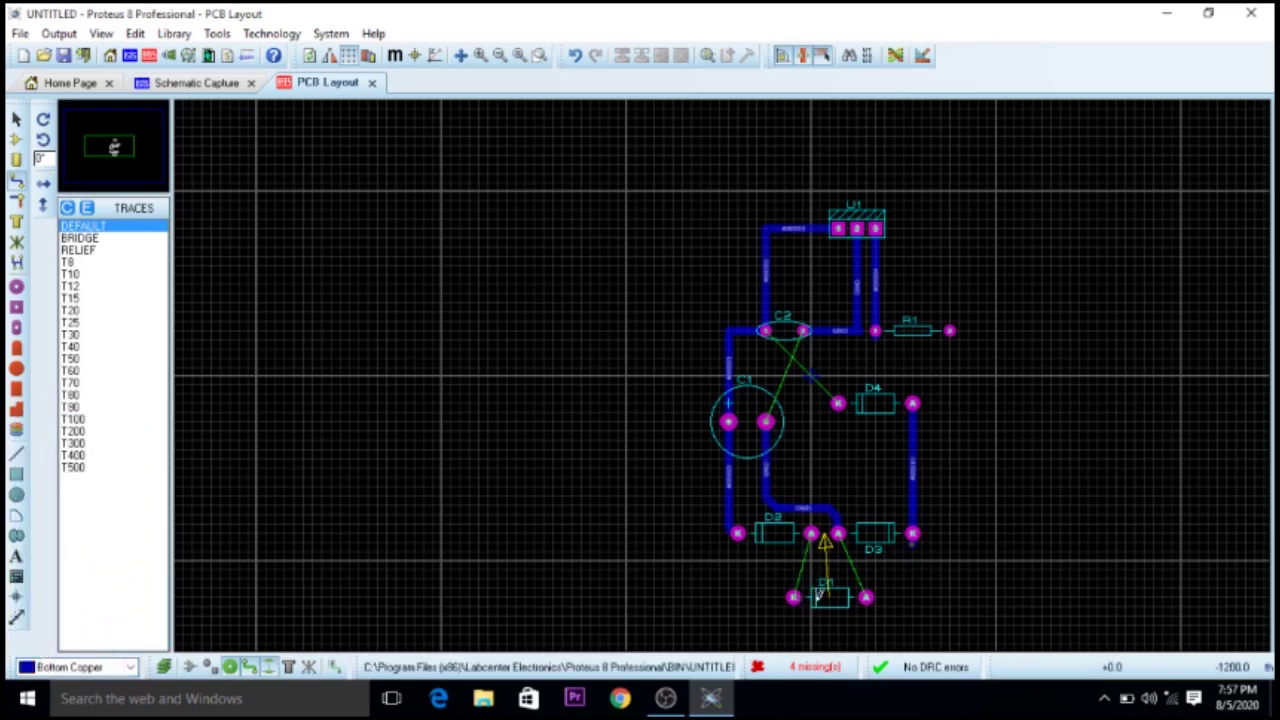
pyautogui.click(810, 532)
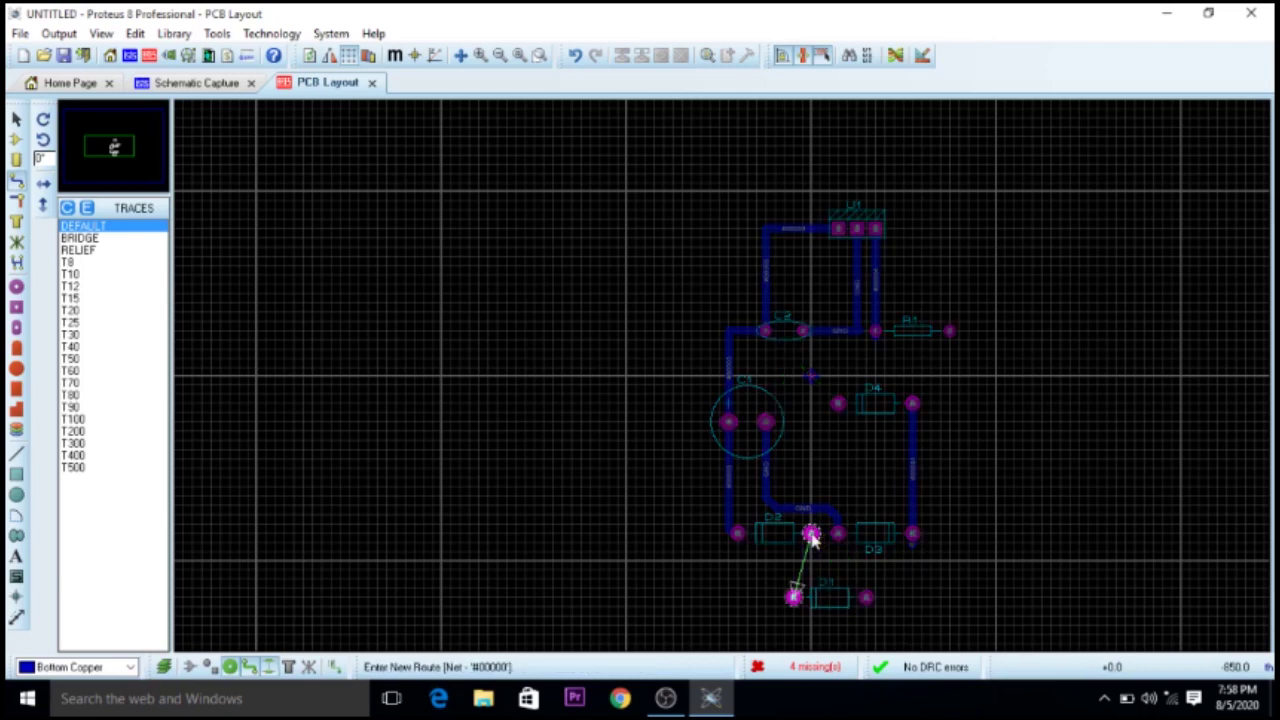
pyautogui.click(793, 596)
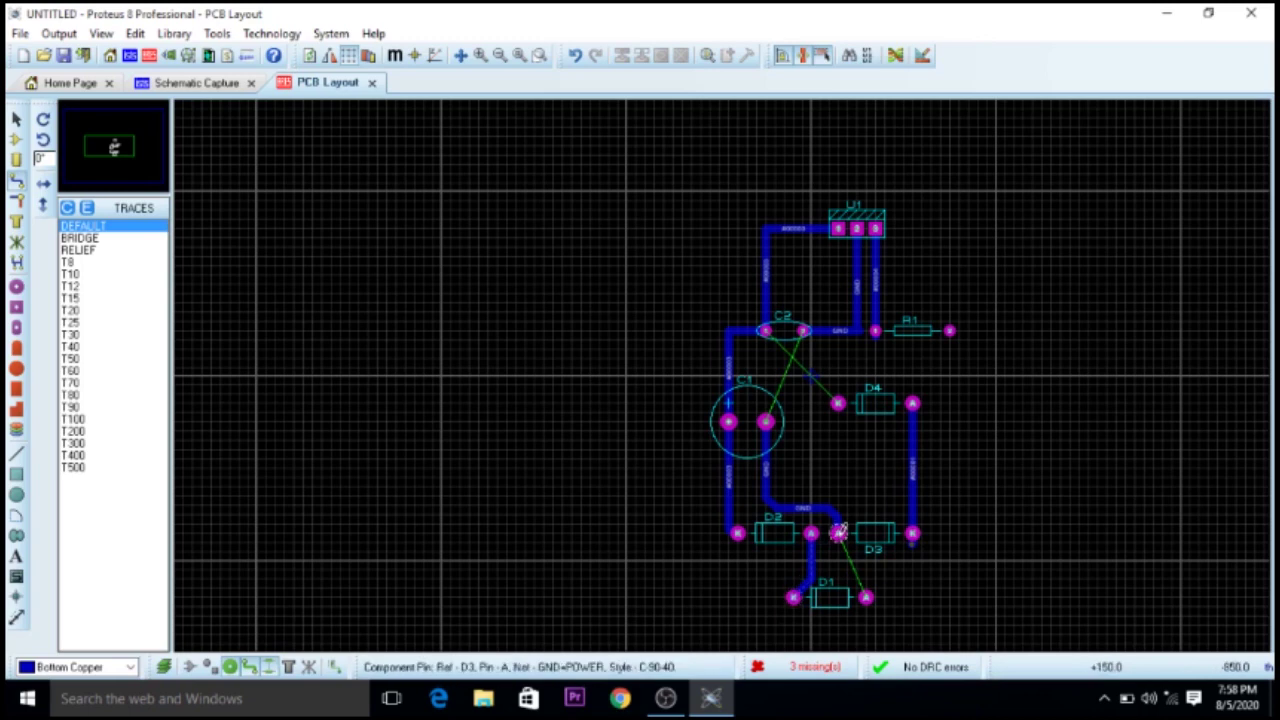
pyautogui.click(838, 532)
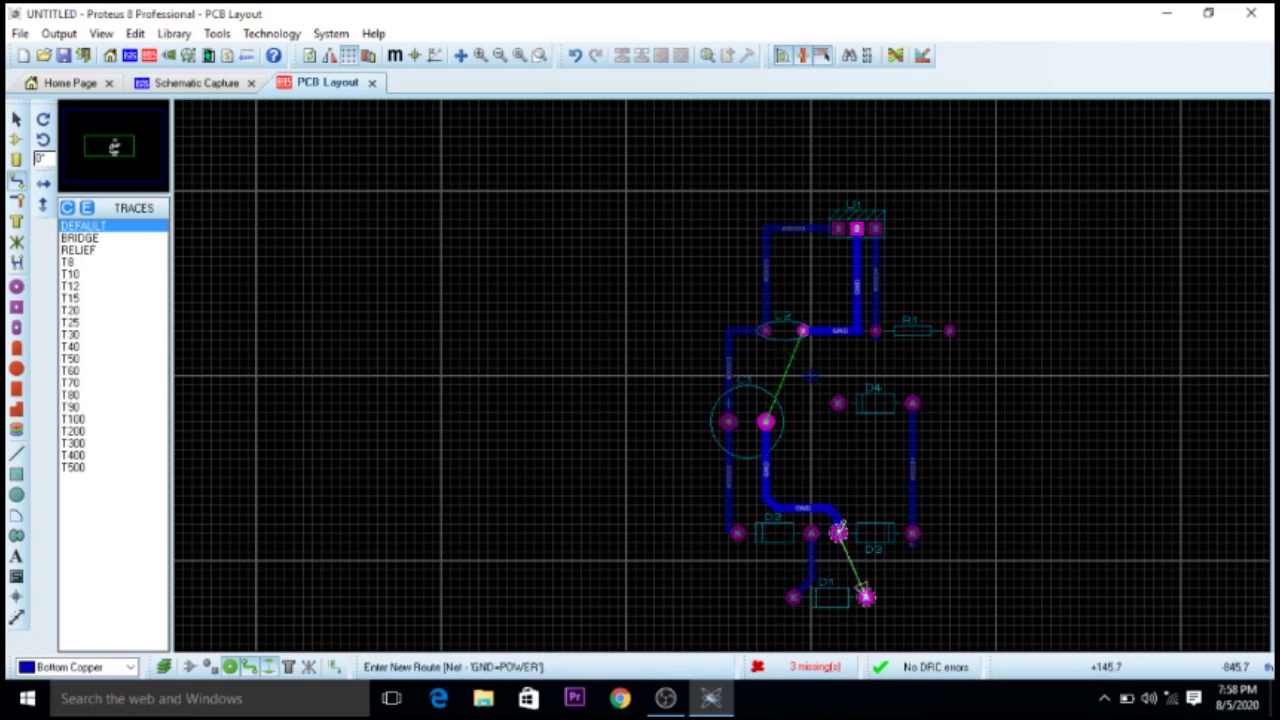
pyautogui.click(866, 597)
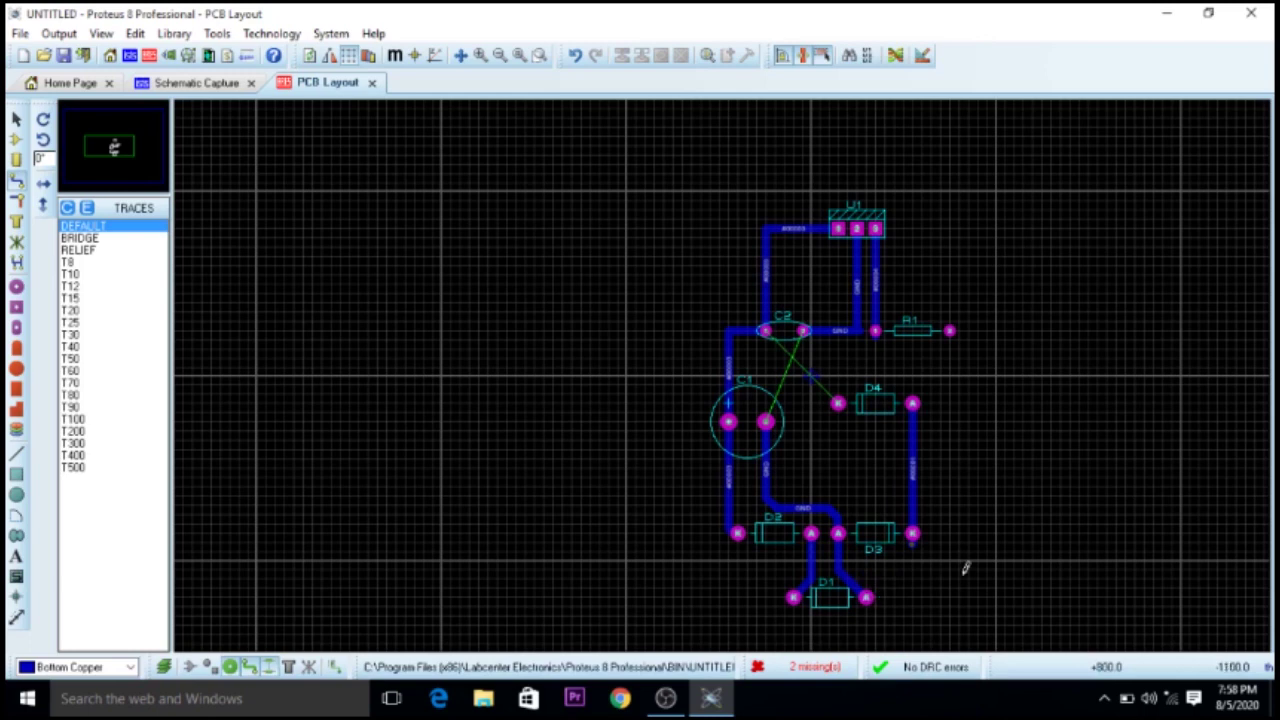
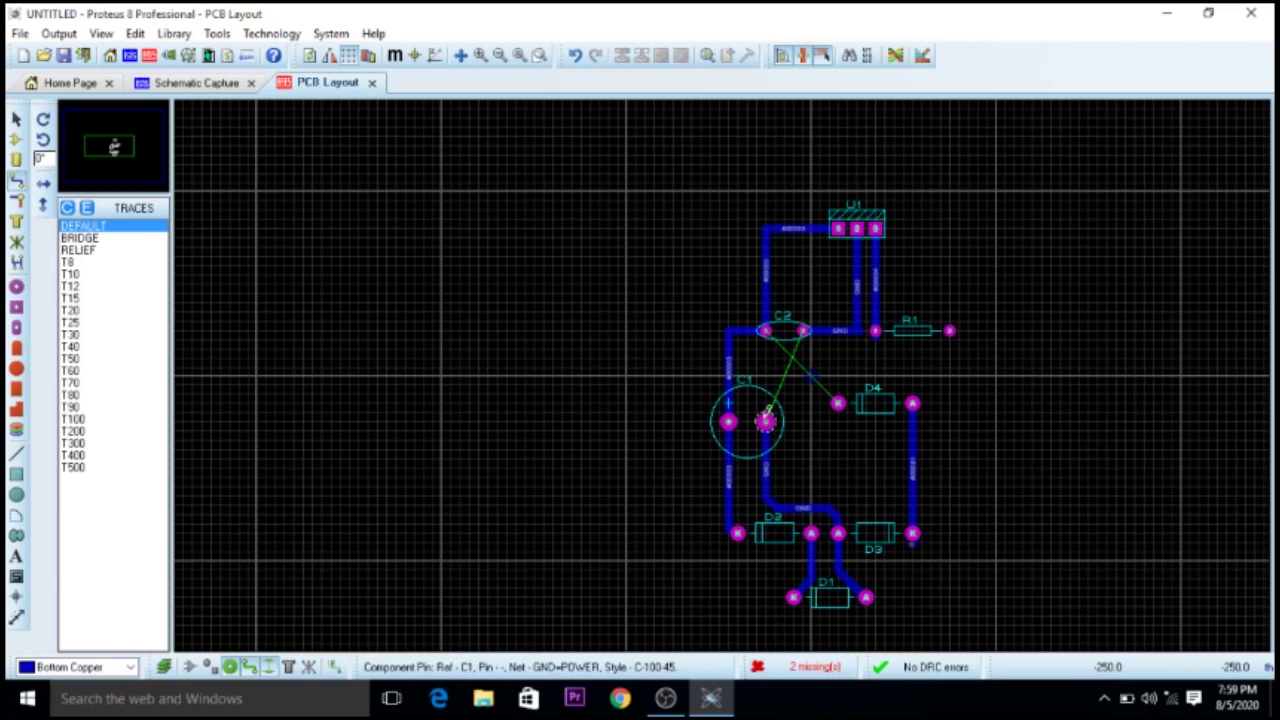
# Step: Route the GND track from C1's negative pin straight across and up to C2's pin 2
pyautogui.click(766, 420)
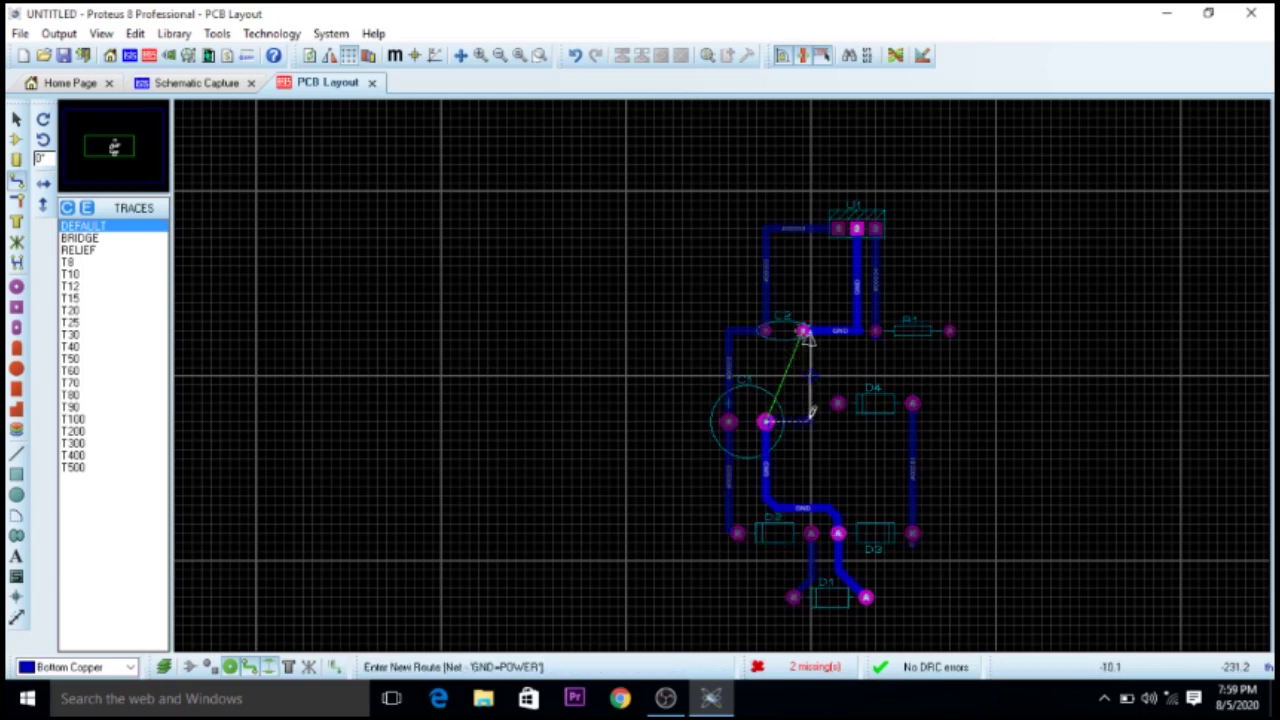
pyautogui.click(809, 419)
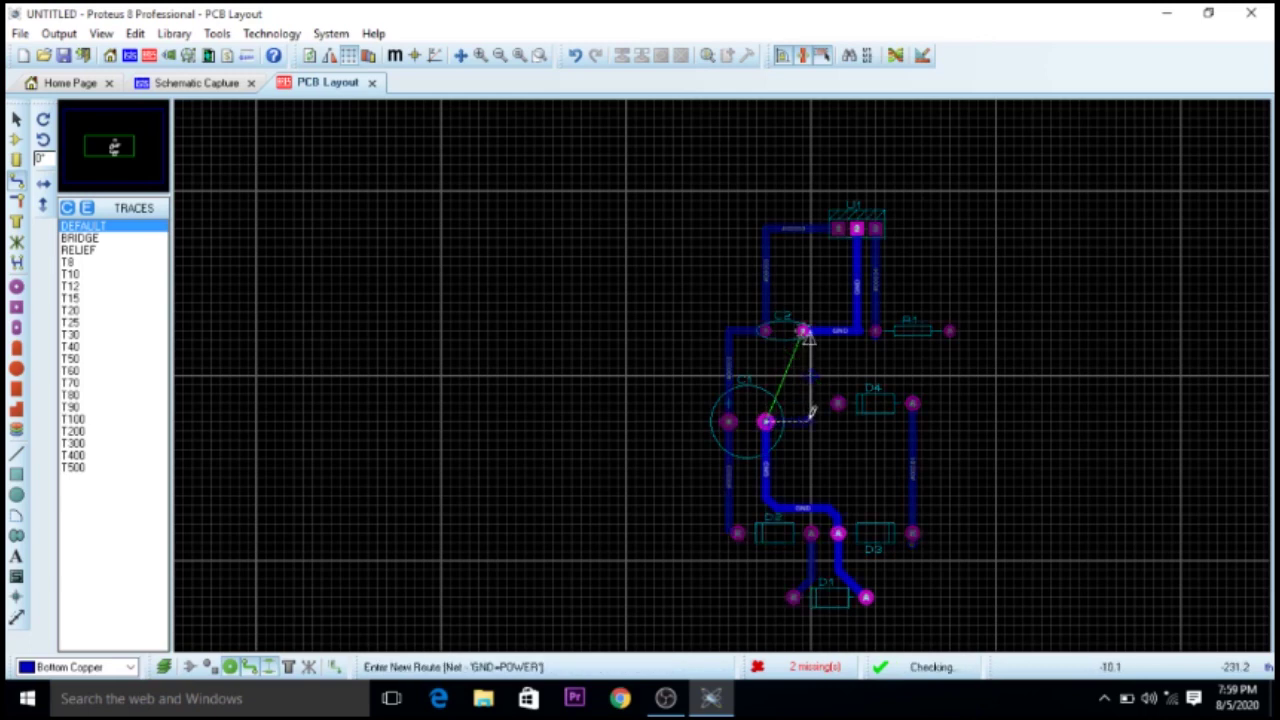
pyautogui.click(803, 330)
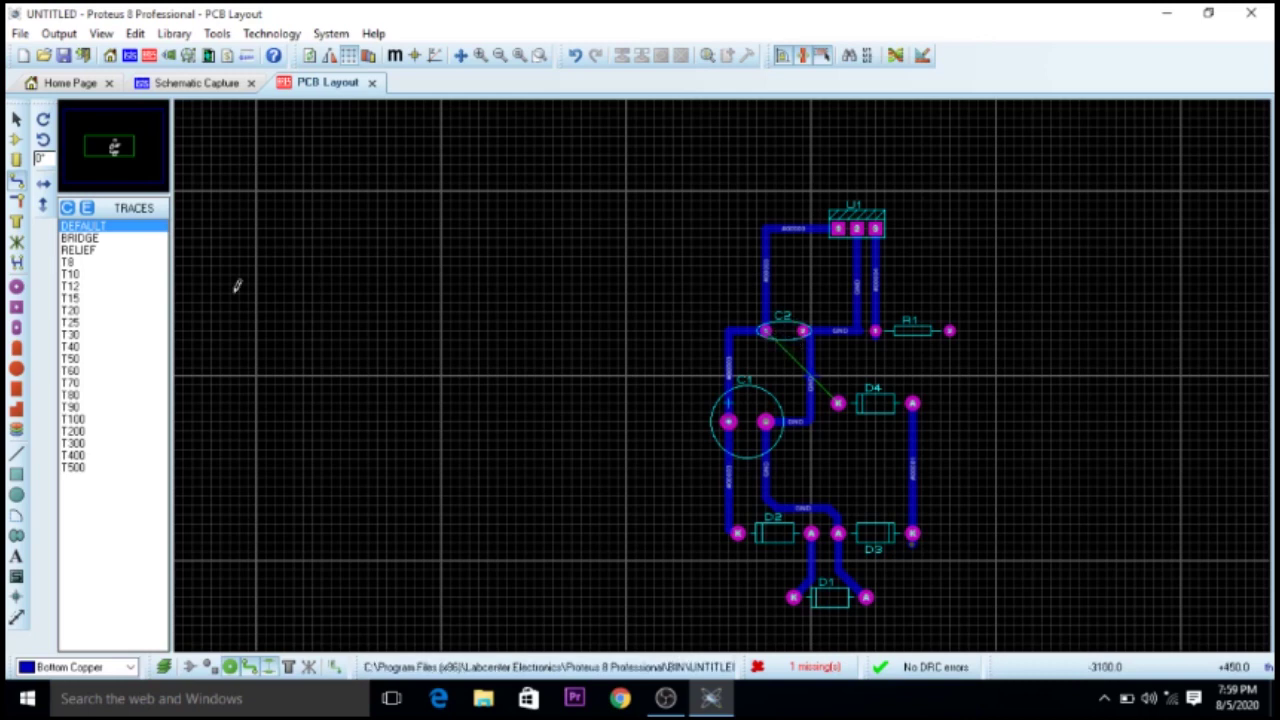
# Step: Select capacitor C2 and rotate it 90 degrees clockwise
pyautogui.click(16, 118)
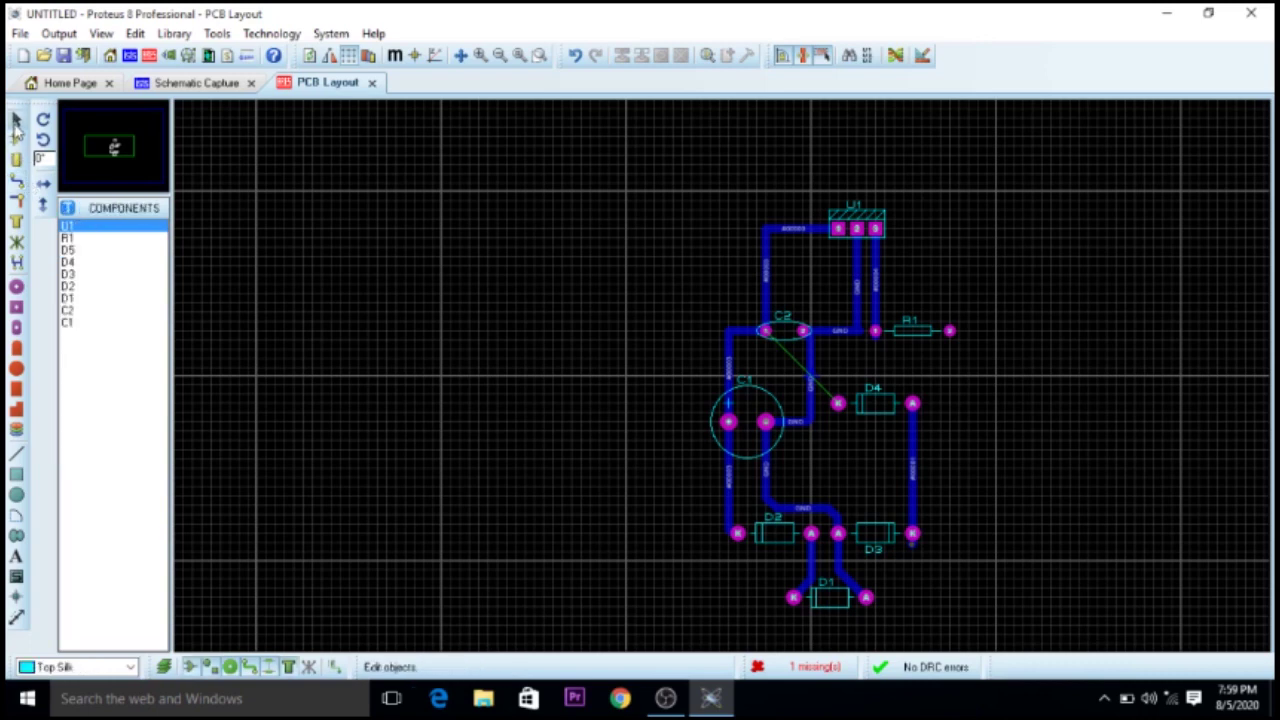
pyautogui.click(778, 343)
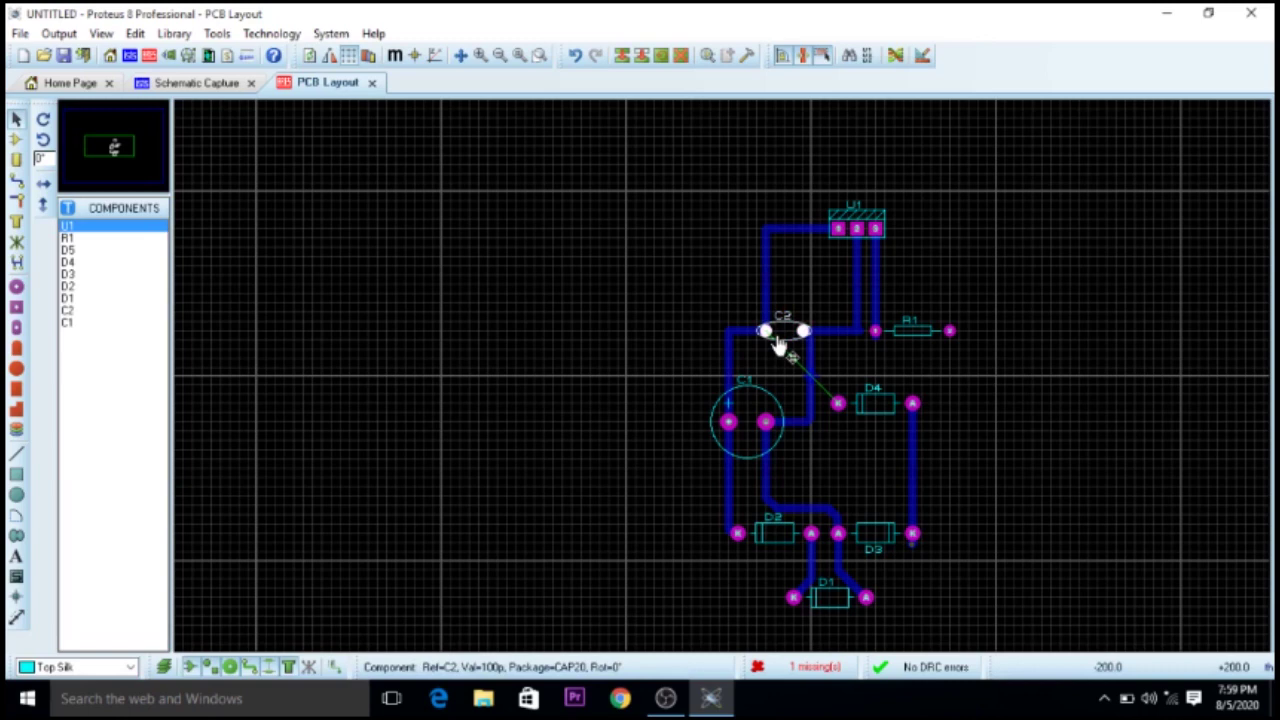
pyautogui.rightClick(778, 343)
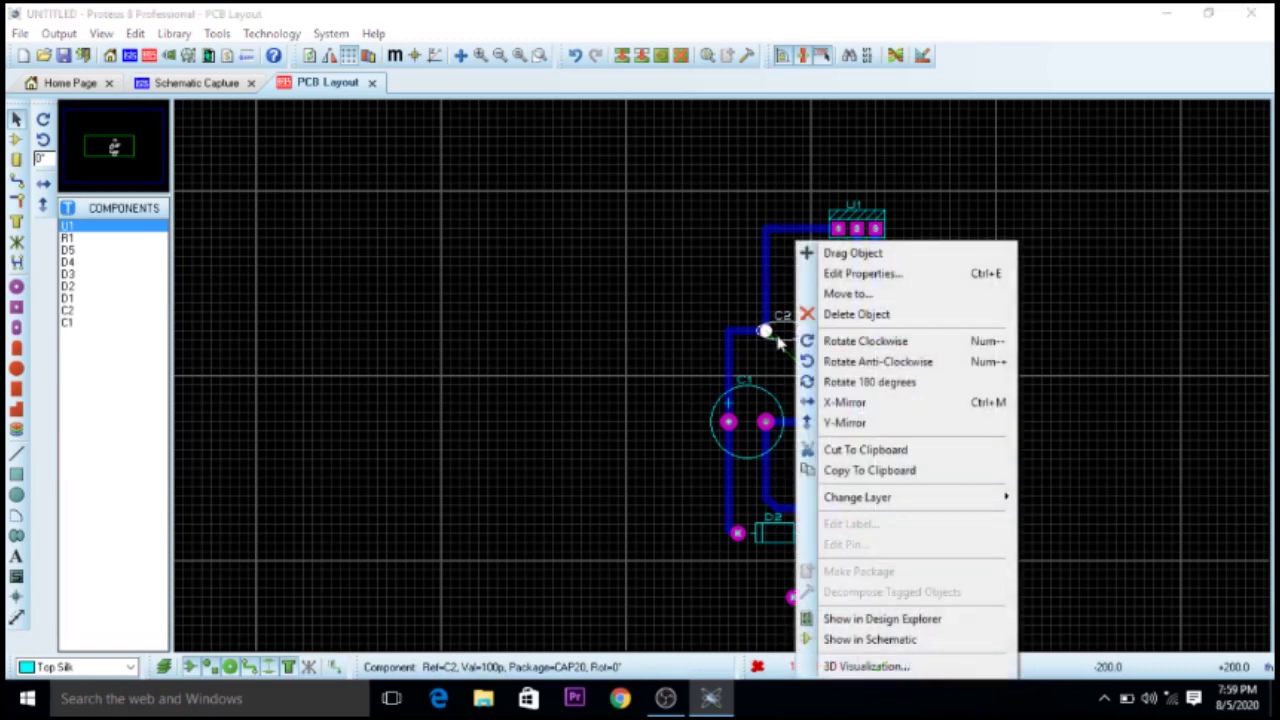
pyautogui.click(833, 343)
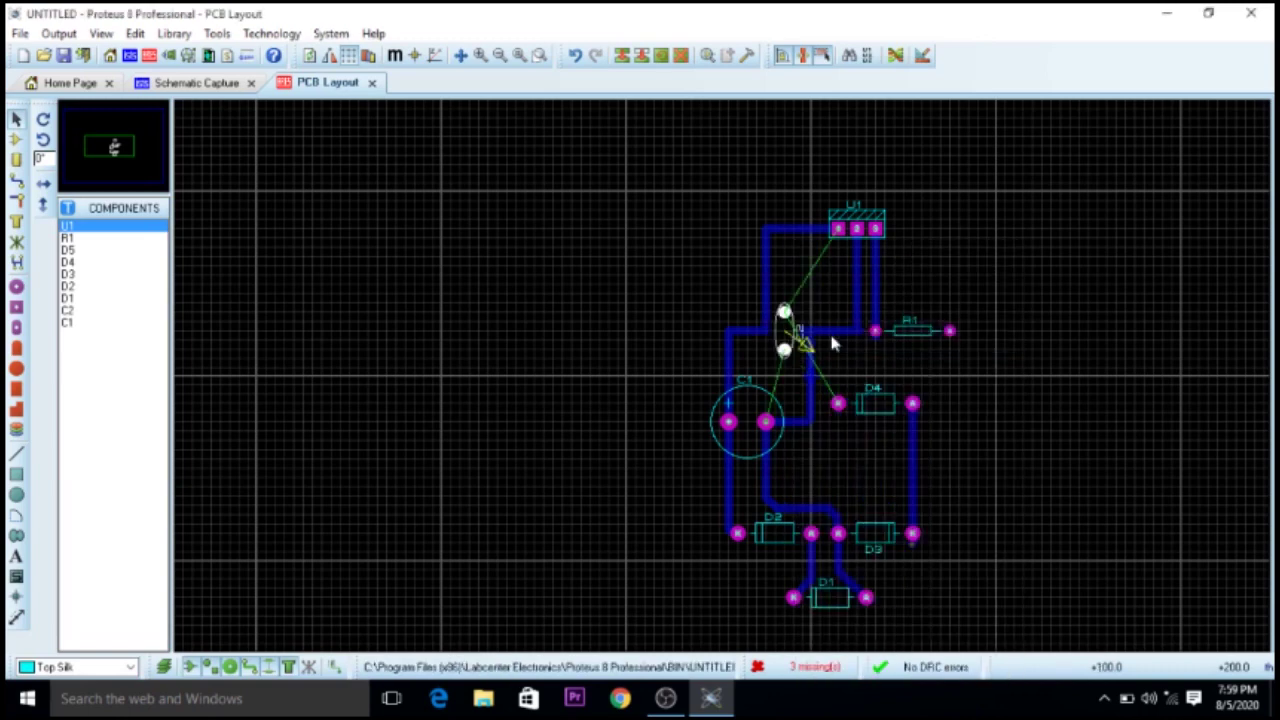
pyautogui.rightClick(770, 381)
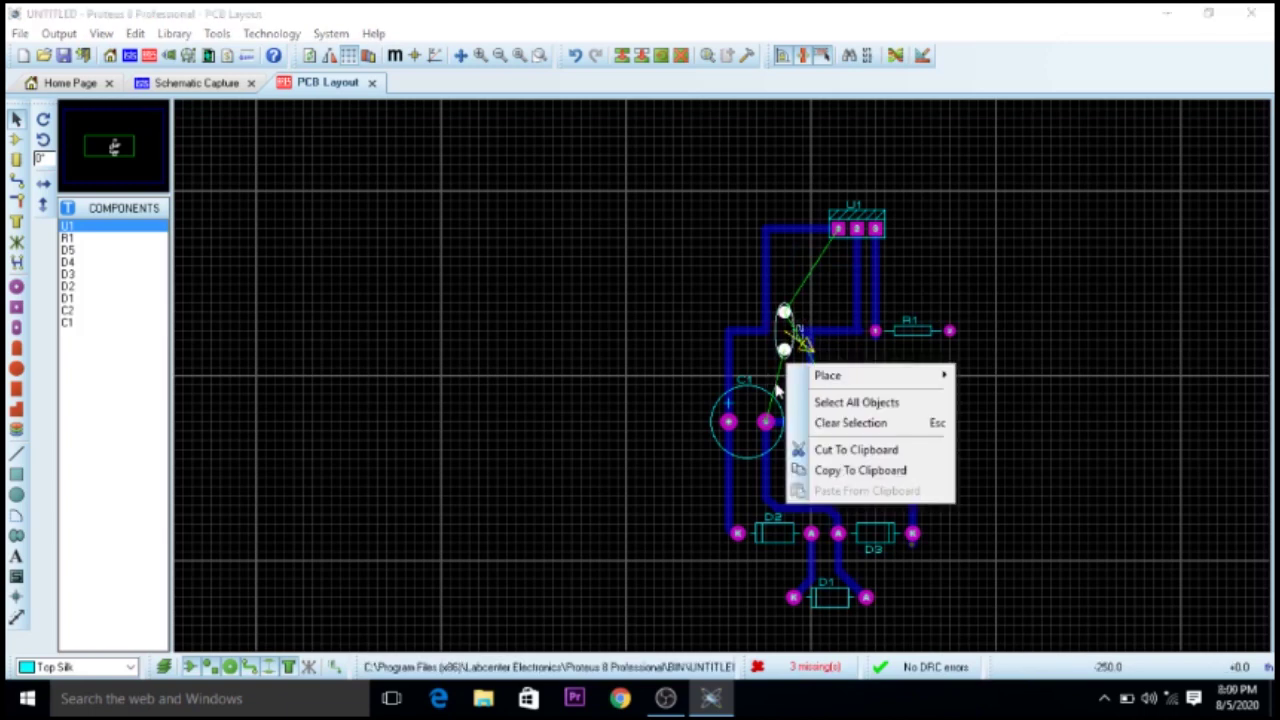
pyautogui.doubleClick(784, 351)
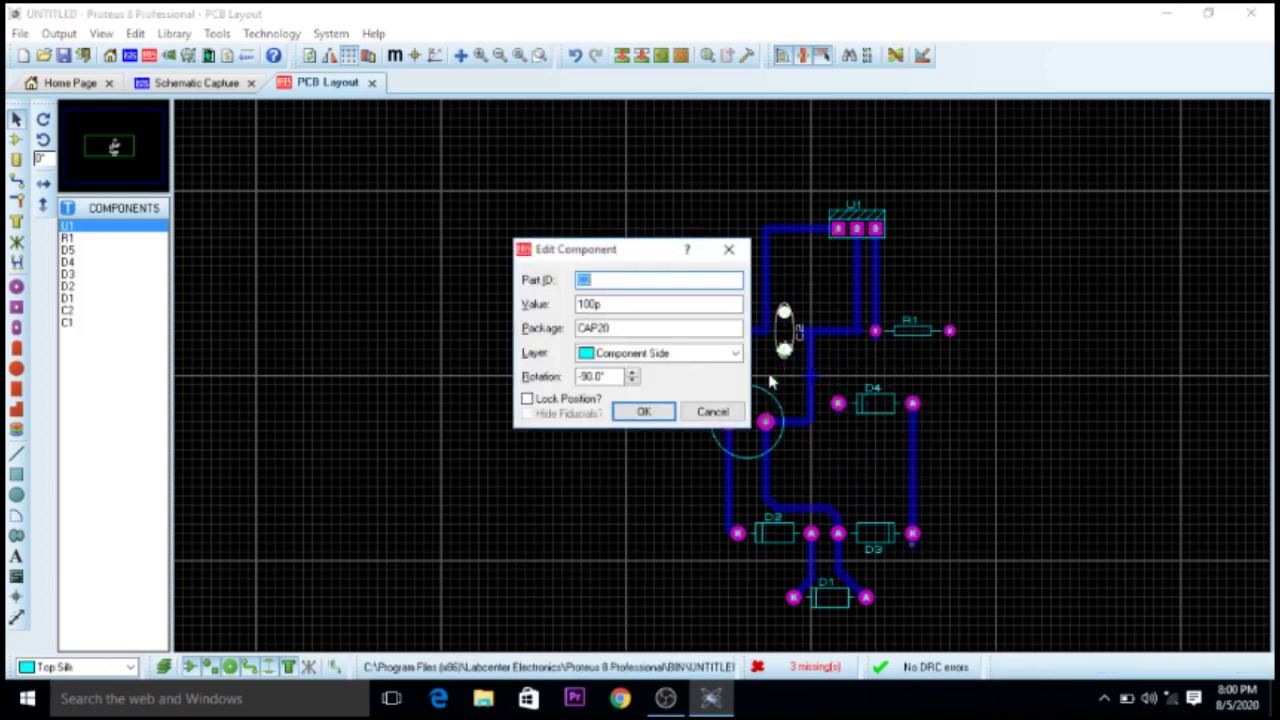
pyautogui.click(737, 248)
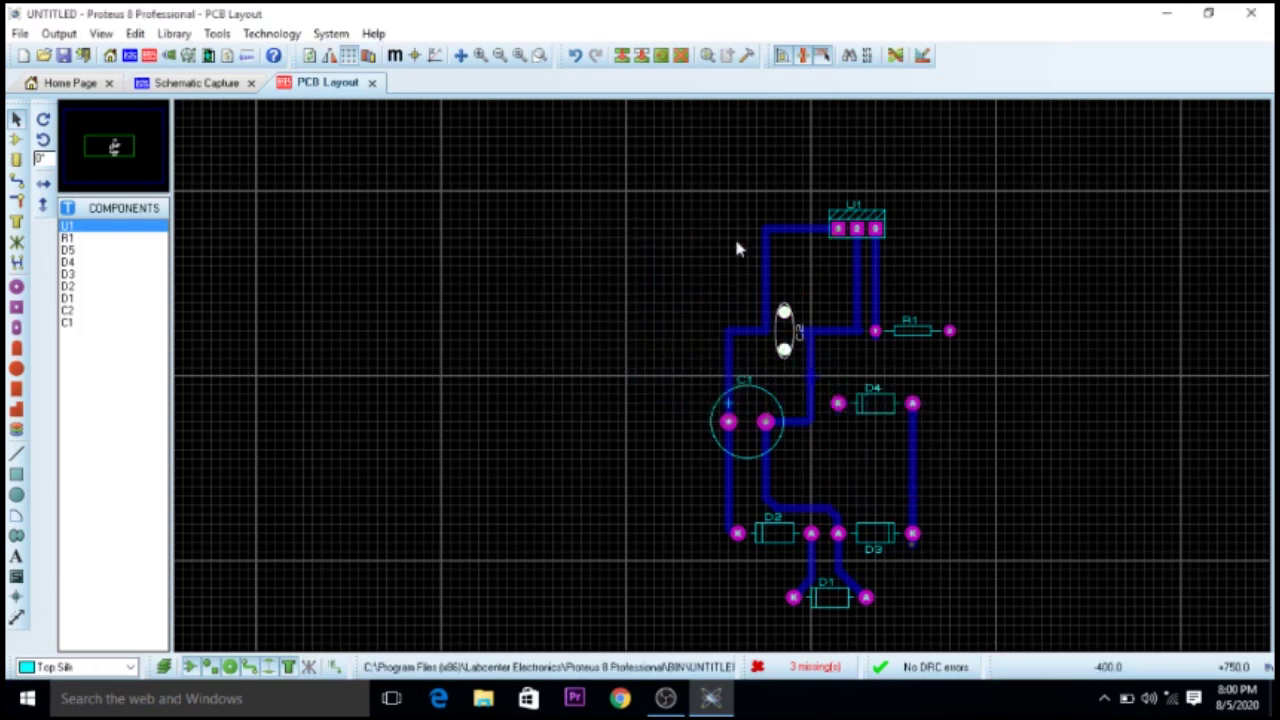
pyautogui.rightClick(790, 318)
pyautogui.press('Escape')
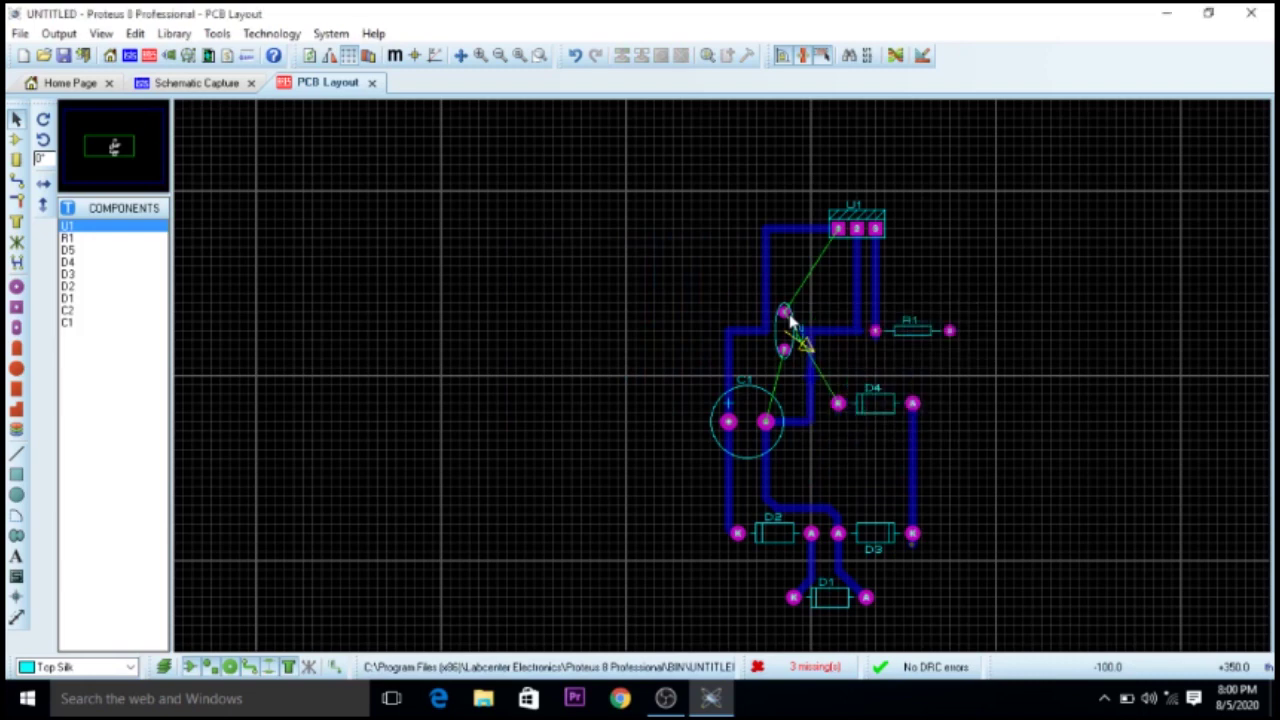
# Step: Rotate capacitor C2 clockwise once more and delete it from the board layout
pyautogui.rightClick(788, 316)
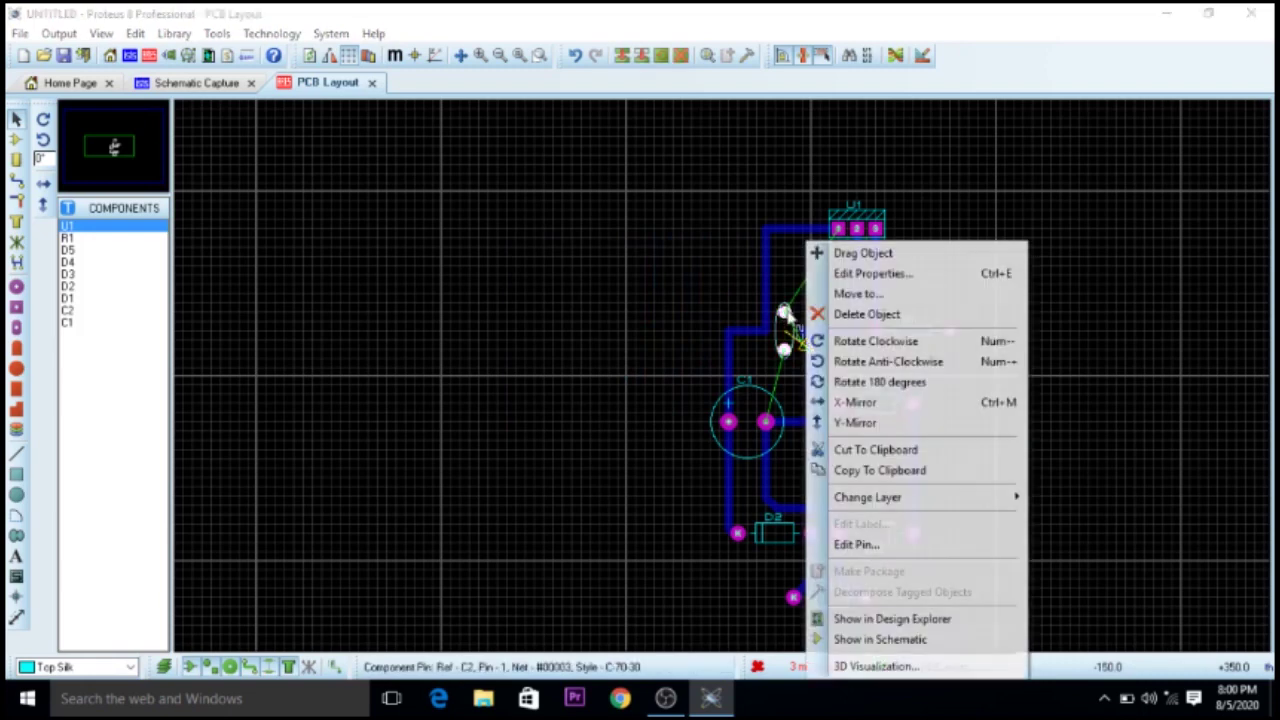
pyautogui.click(843, 343)
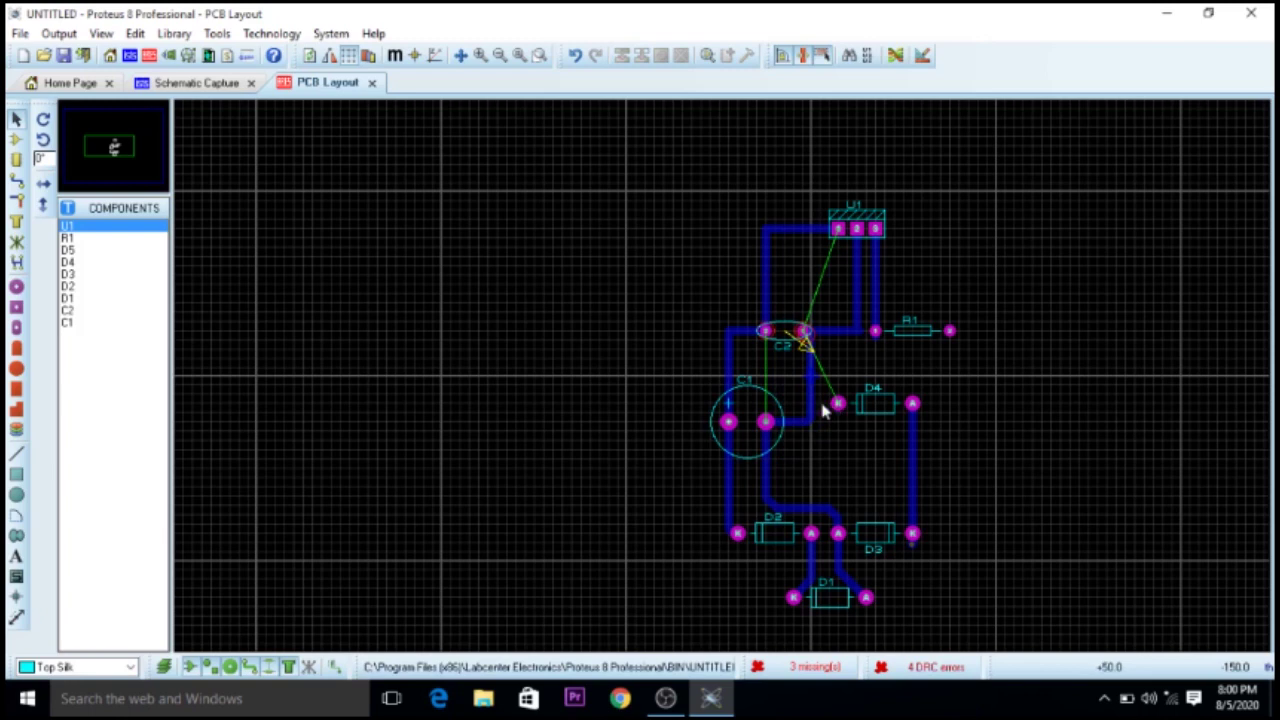
pyautogui.rightClick(765, 334)
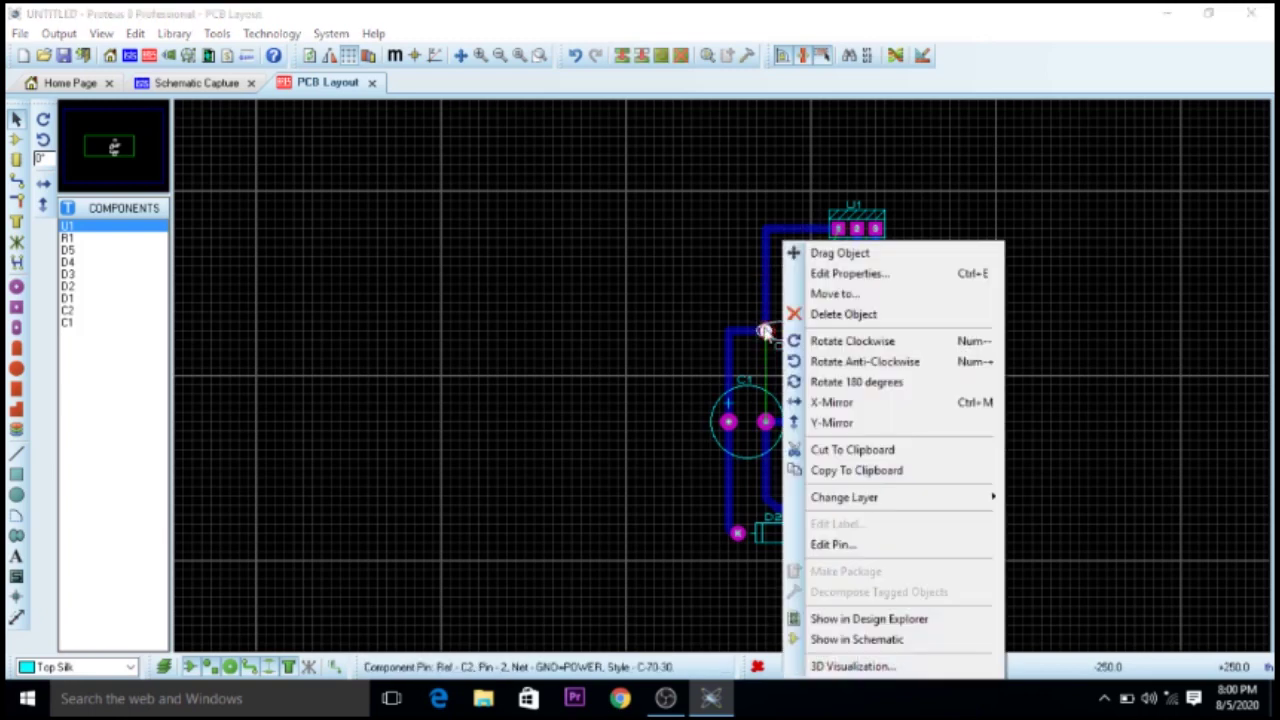
pyautogui.press('Escape')
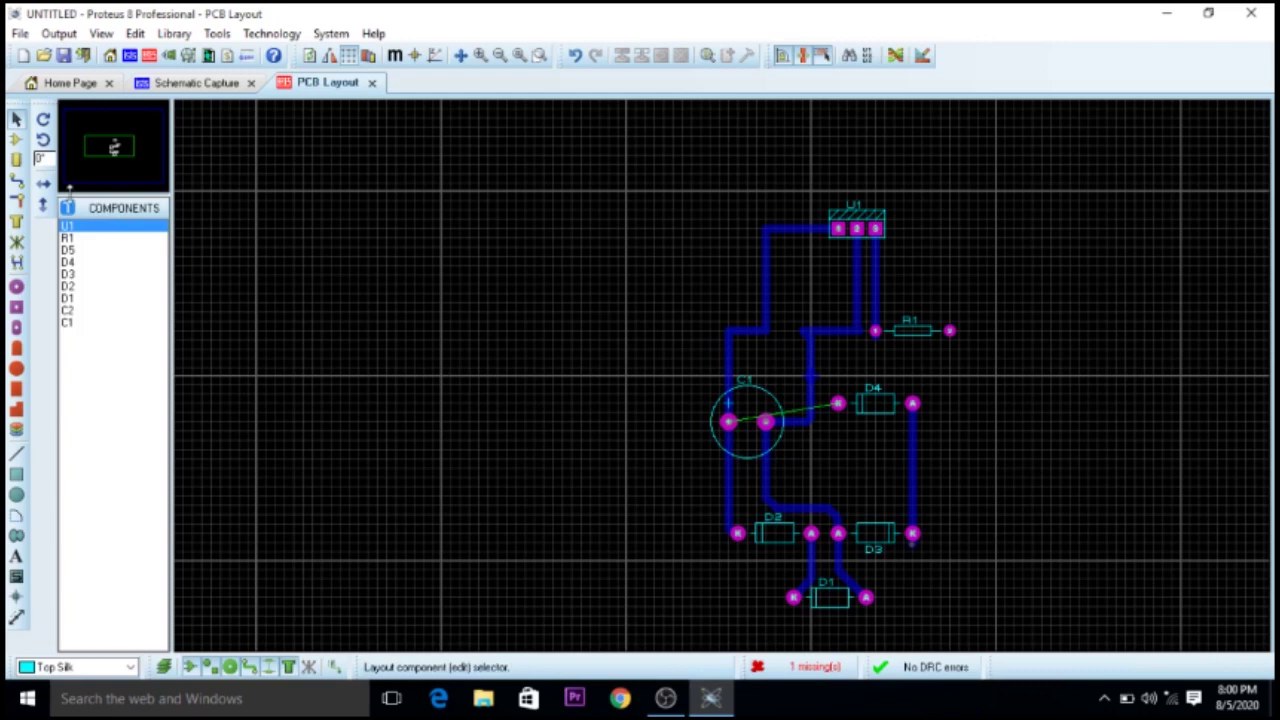
# Step: Route a bottom-copper track from C1's positive pin around the outside of diodes D1 to D4 and back to D4's cathode
pyautogui.click(18, 183)
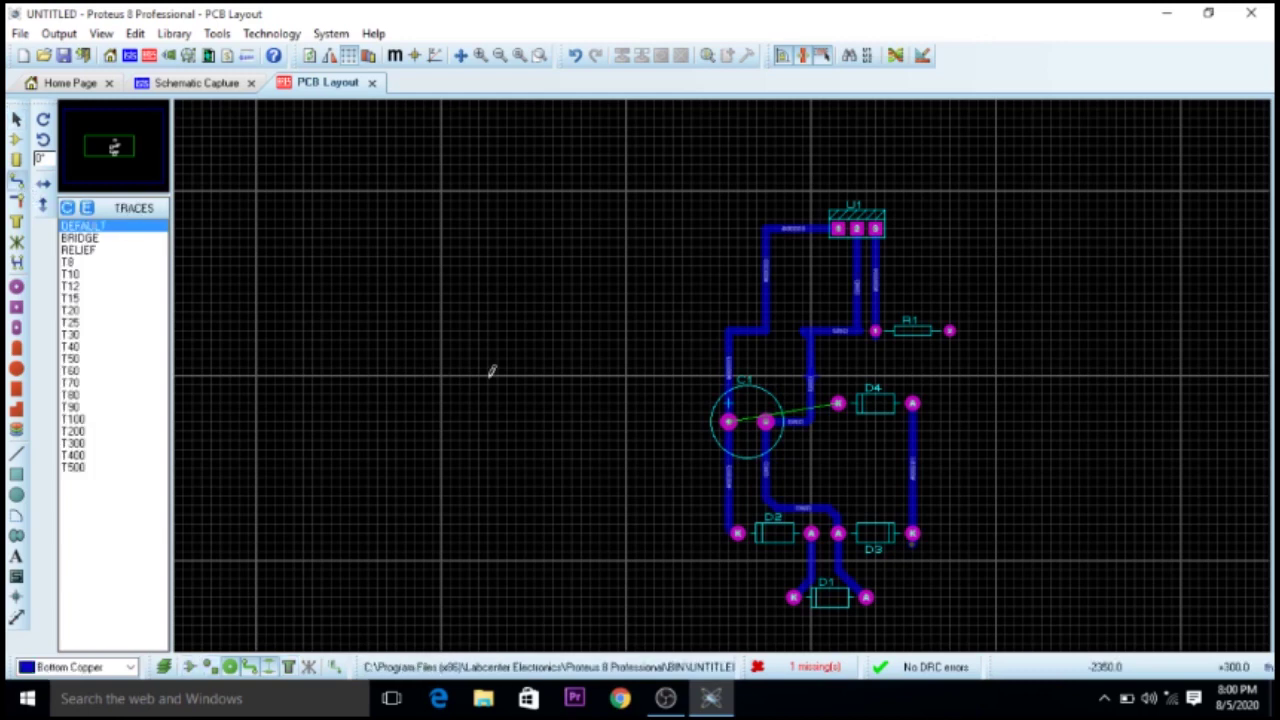
pyautogui.click(728, 420)
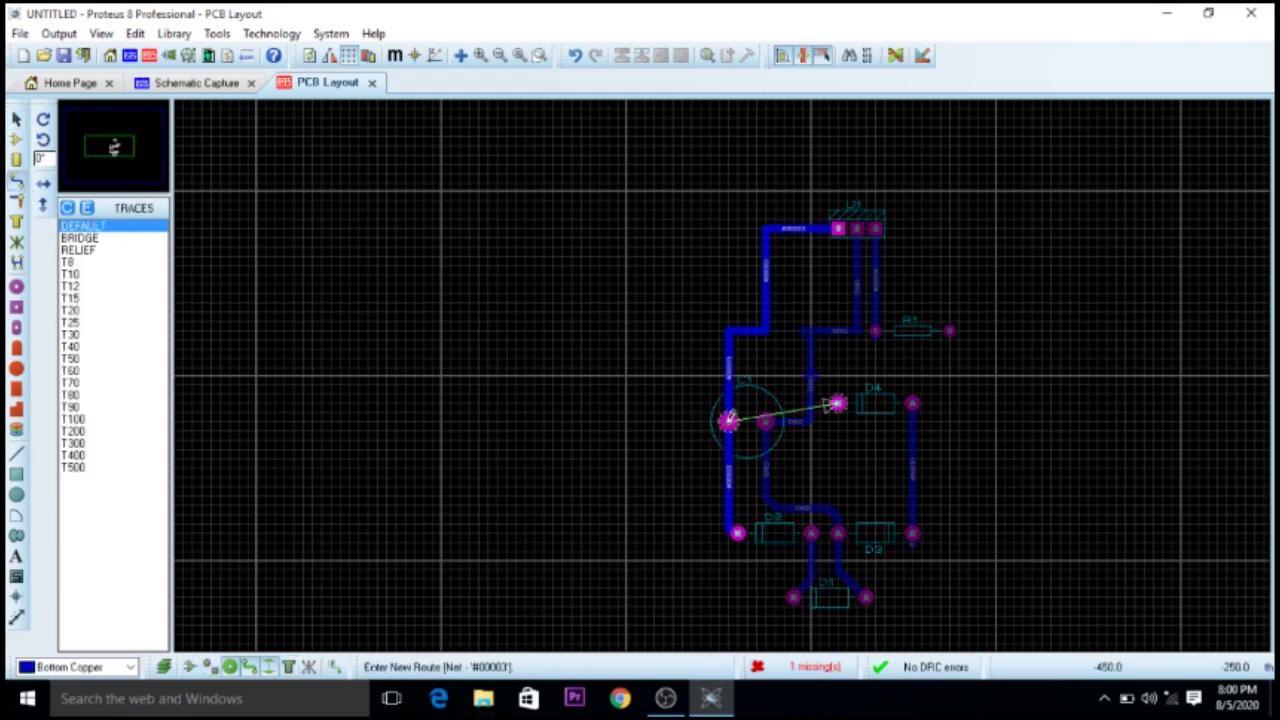
pyautogui.click(660, 421)
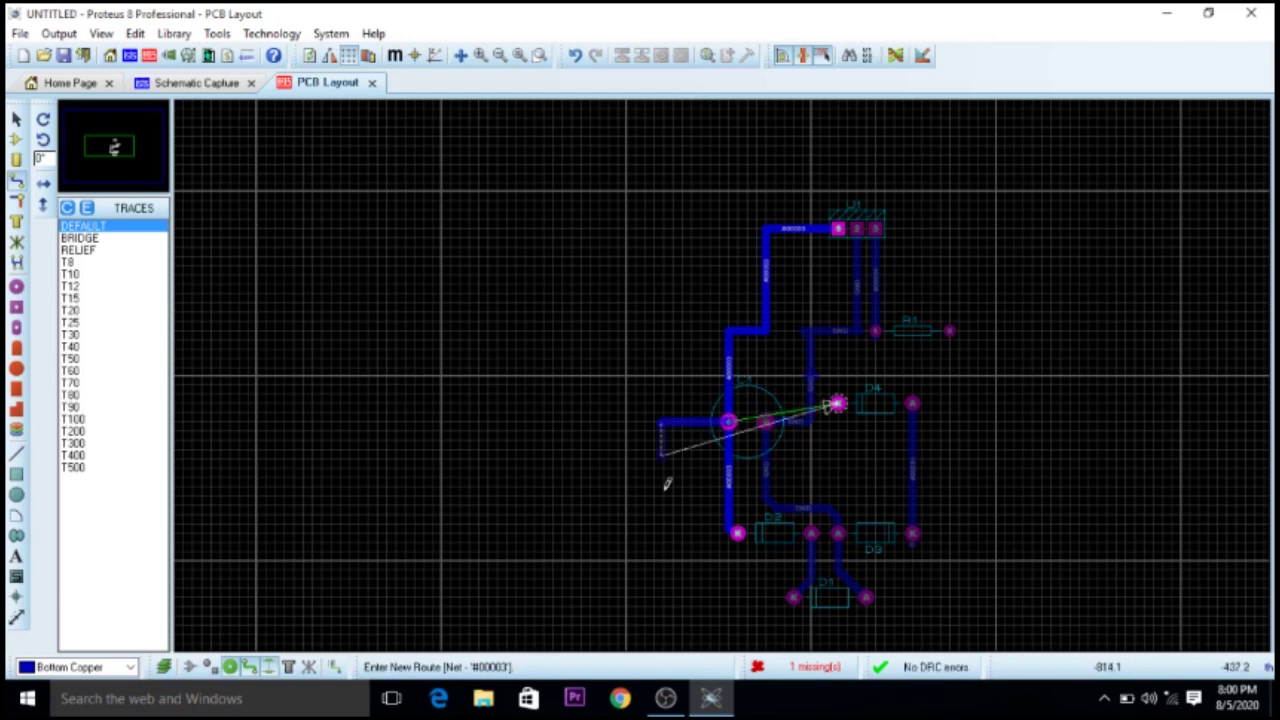
pyautogui.click(678, 634)
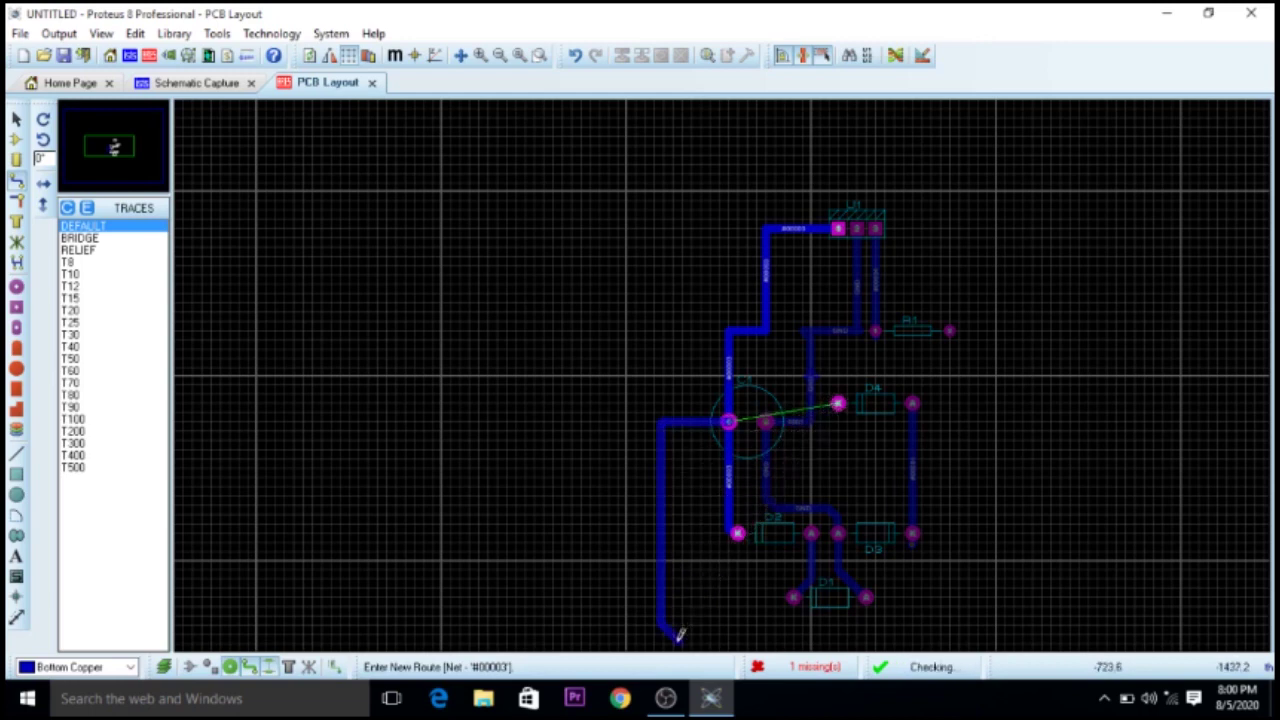
pyautogui.click(998, 592)
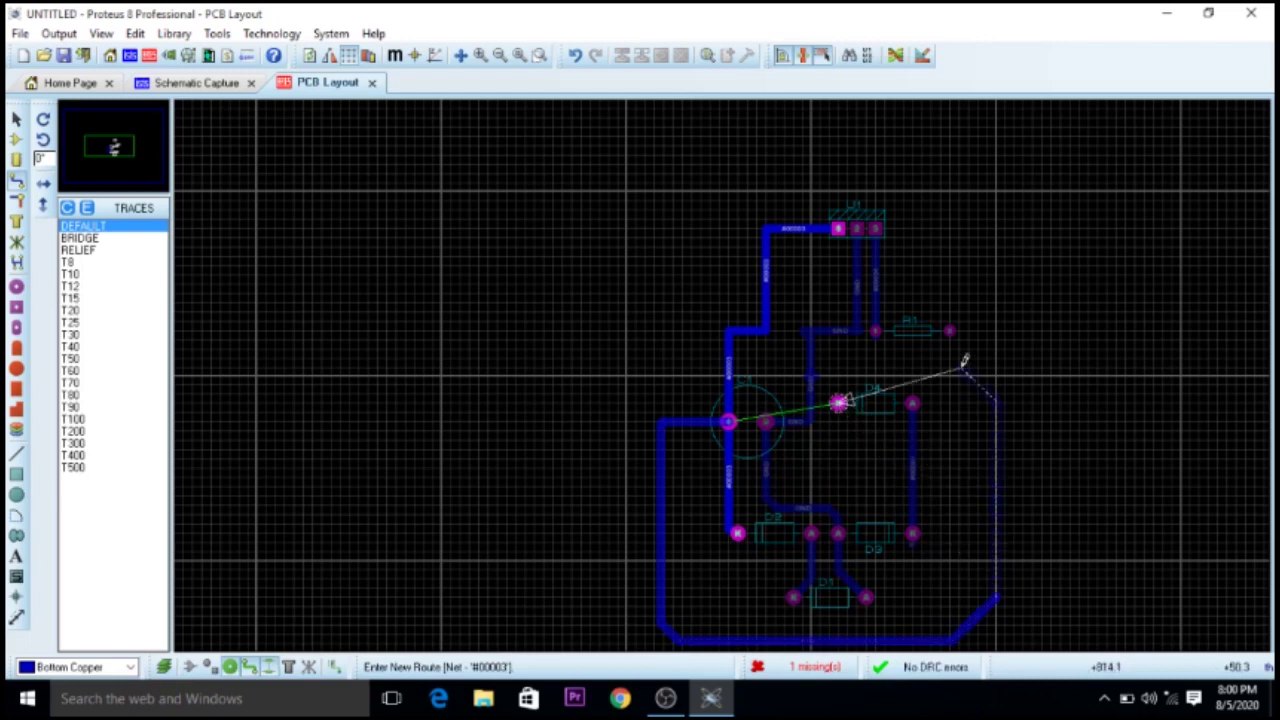
pyautogui.click(935, 357)
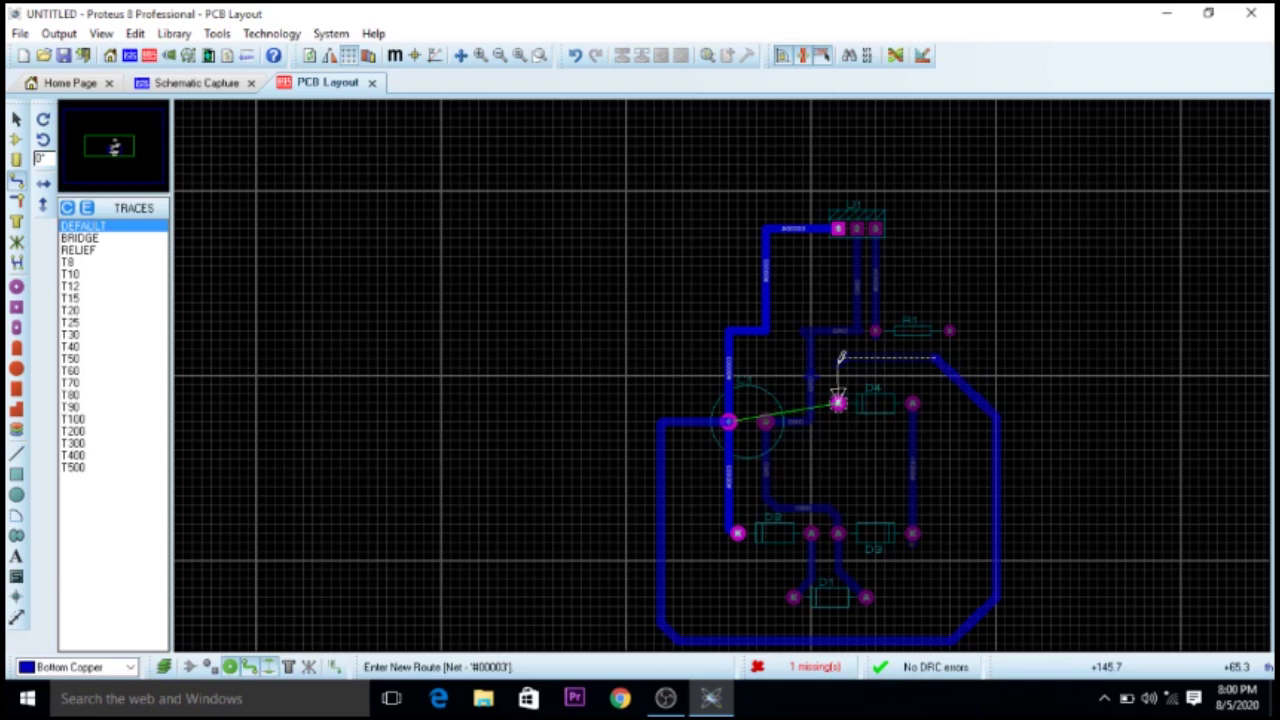
pyautogui.click(840, 358)
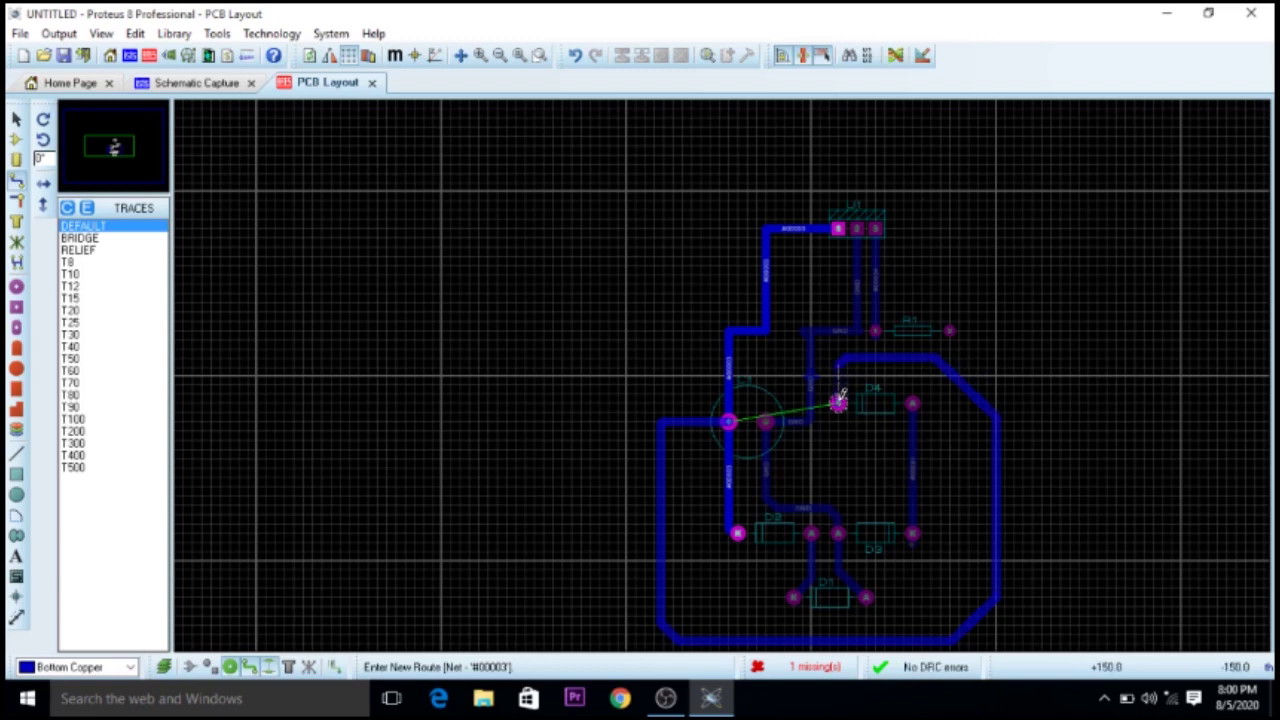
pyautogui.click(839, 400)
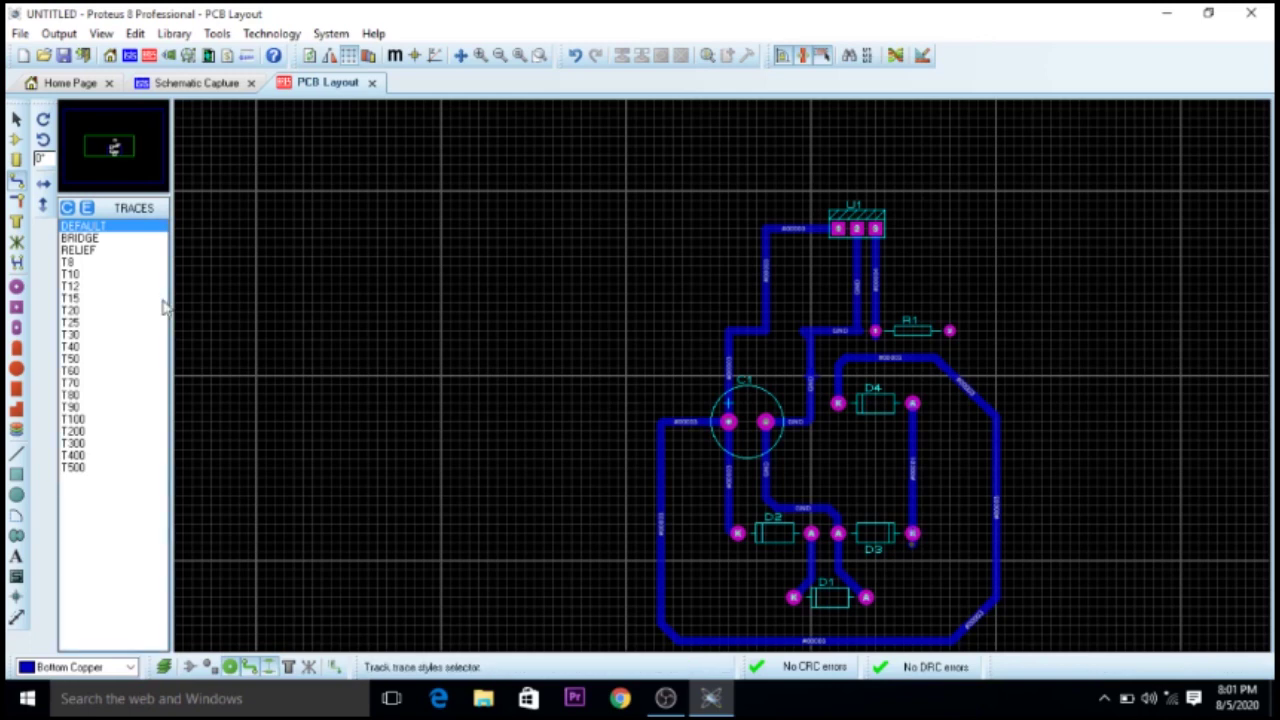
# Step: Place capacitor C2 (100p) back on the board directly above C1, and dismiss the footprint assignment for D5
pyautogui.click(16, 161)
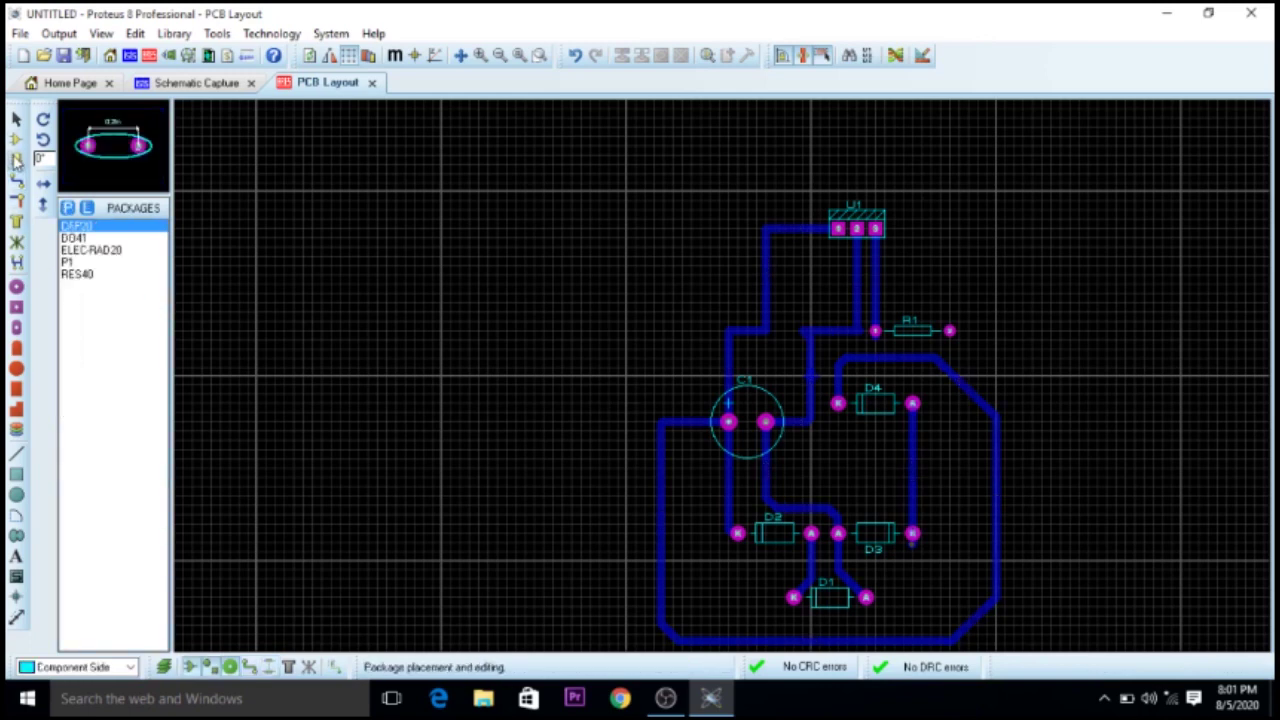
pyautogui.click(16, 143)
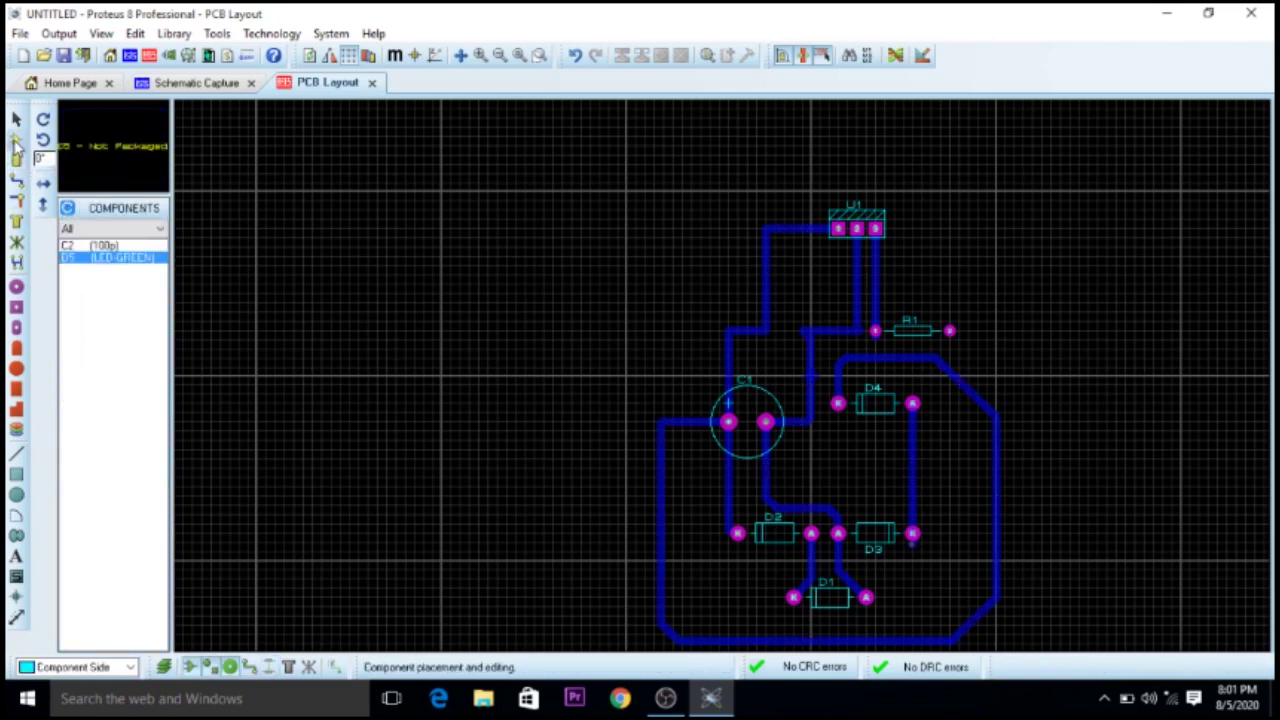
pyautogui.click(105, 247)
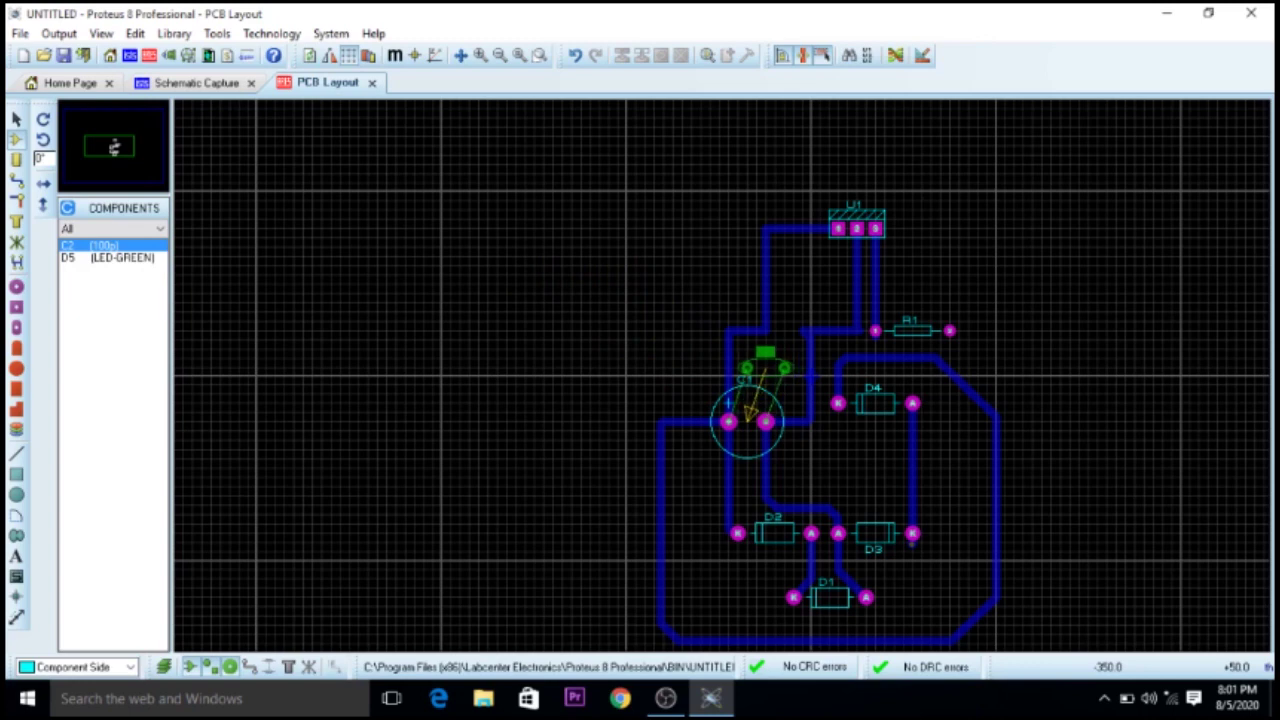
pyautogui.click(753, 358)
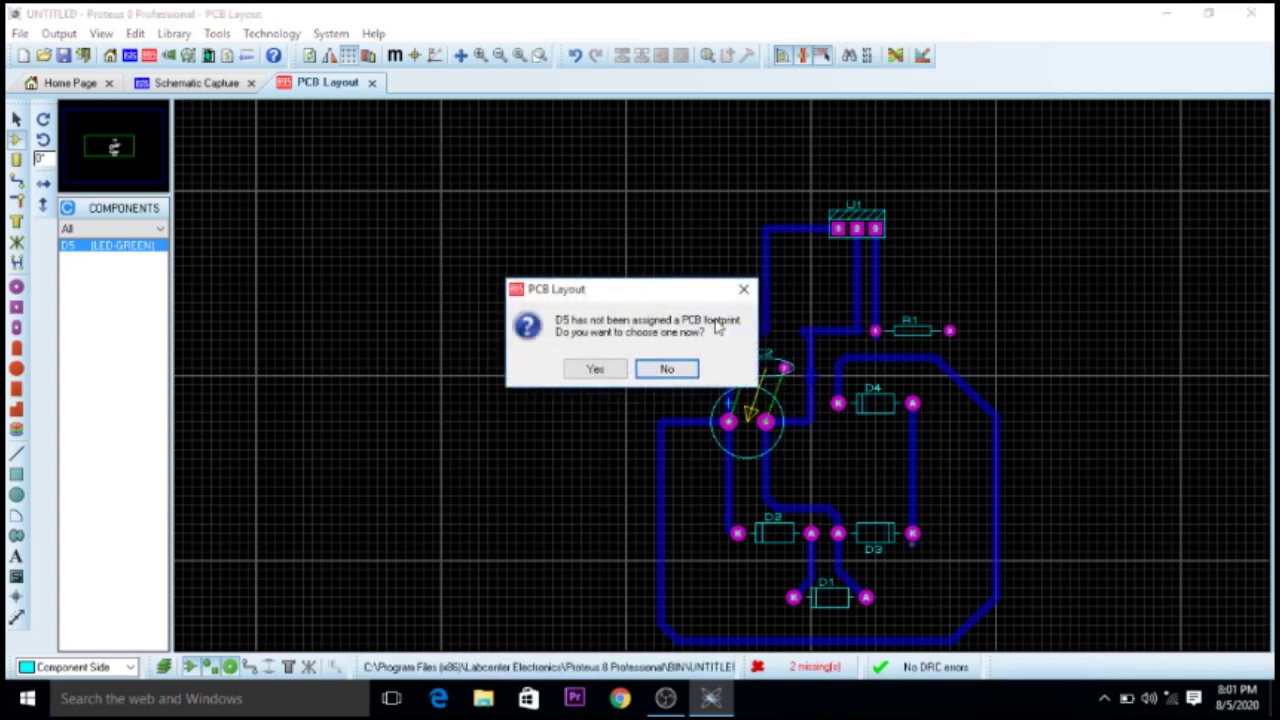
pyautogui.click(746, 289)
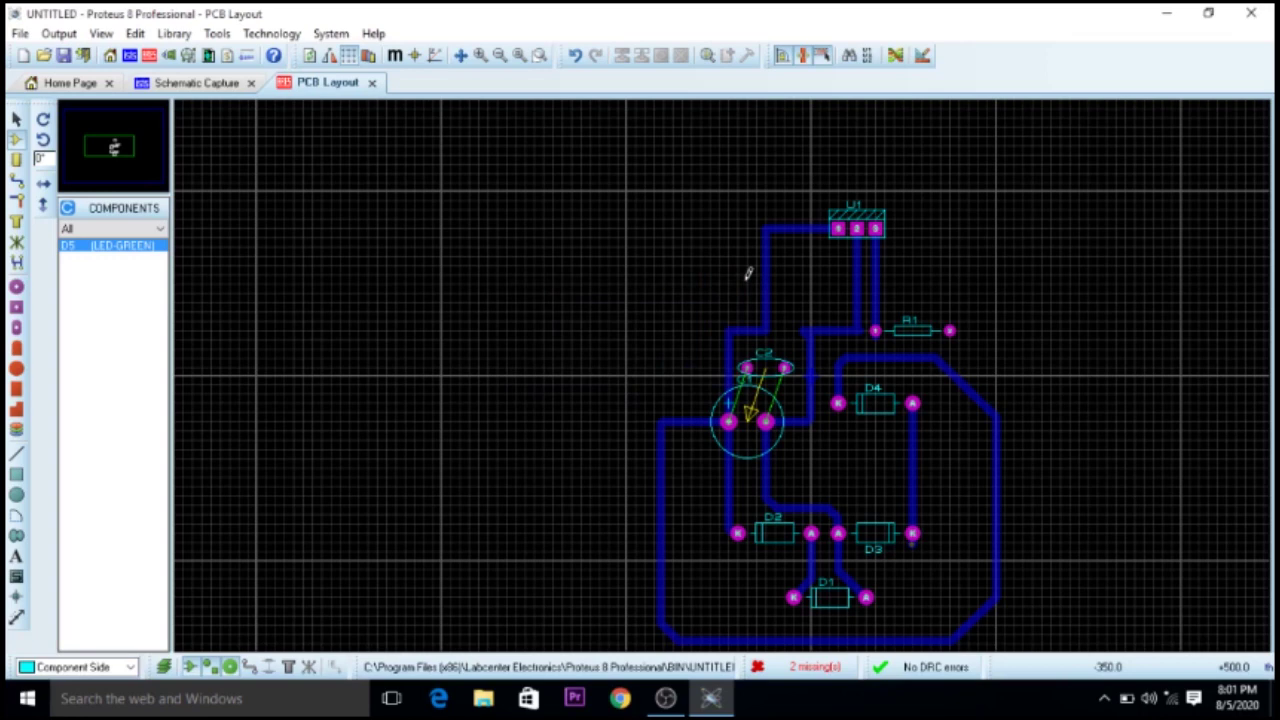
# Step: Route bottom-copper tracks from C1's negative pin to C2's pin 2 and between C2's pin 1 and C1's positive net
pyautogui.click(17, 185)
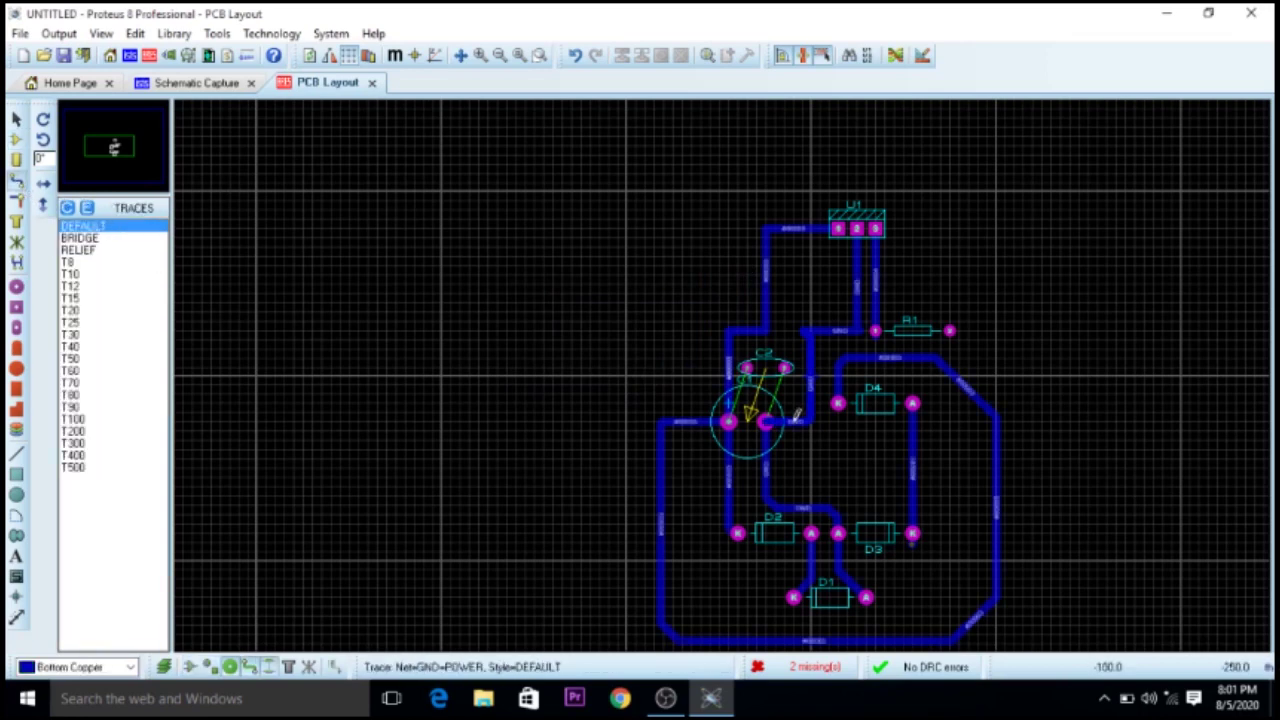
pyautogui.click(767, 421)
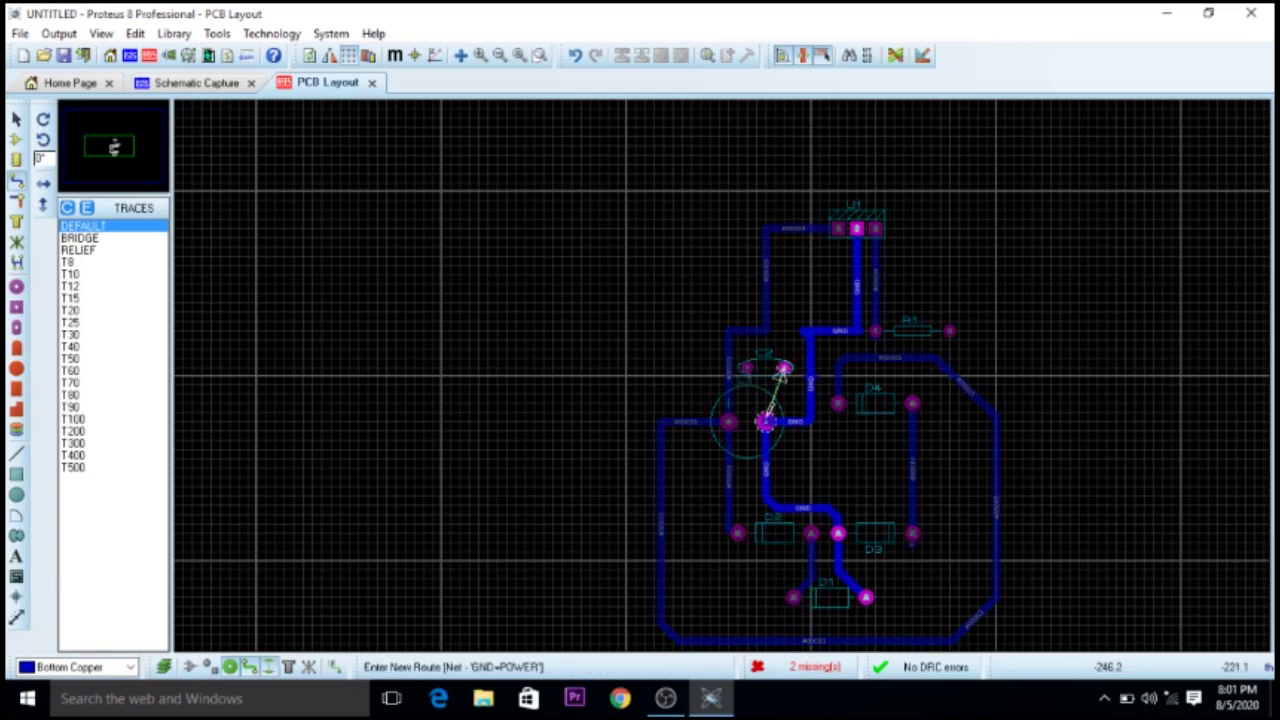
pyautogui.click(786, 365)
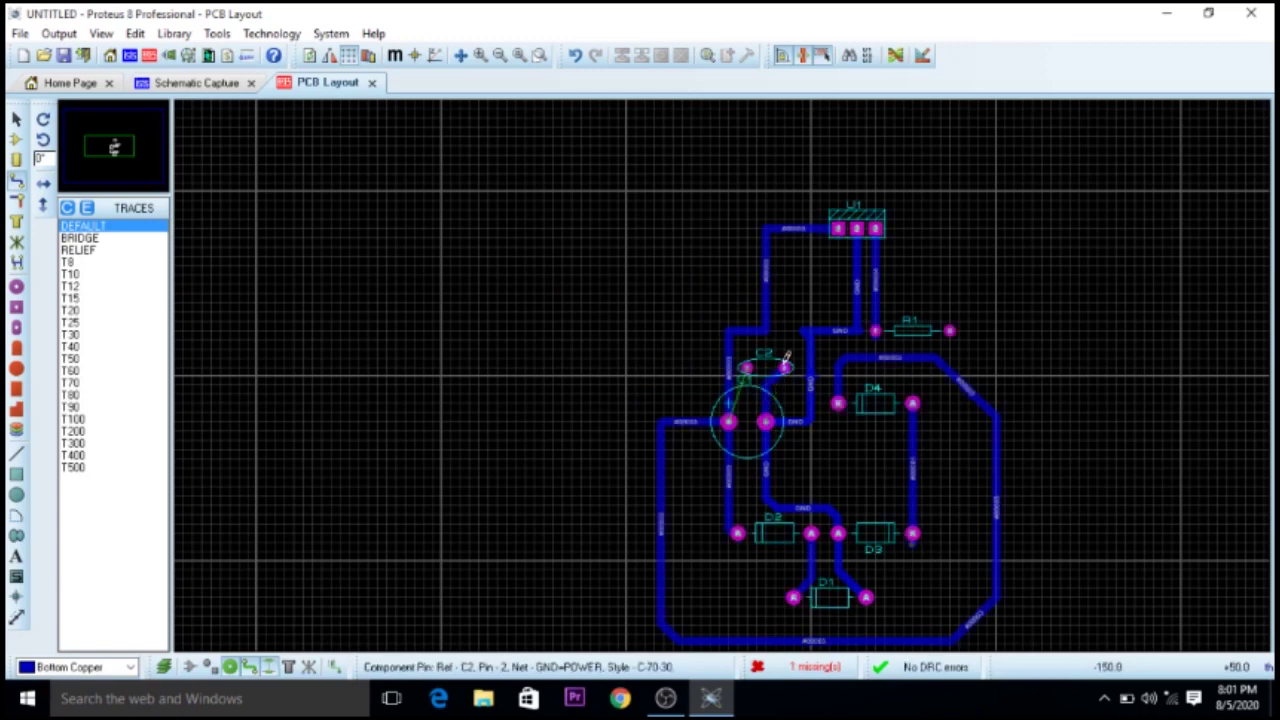
pyautogui.click(746, 369)
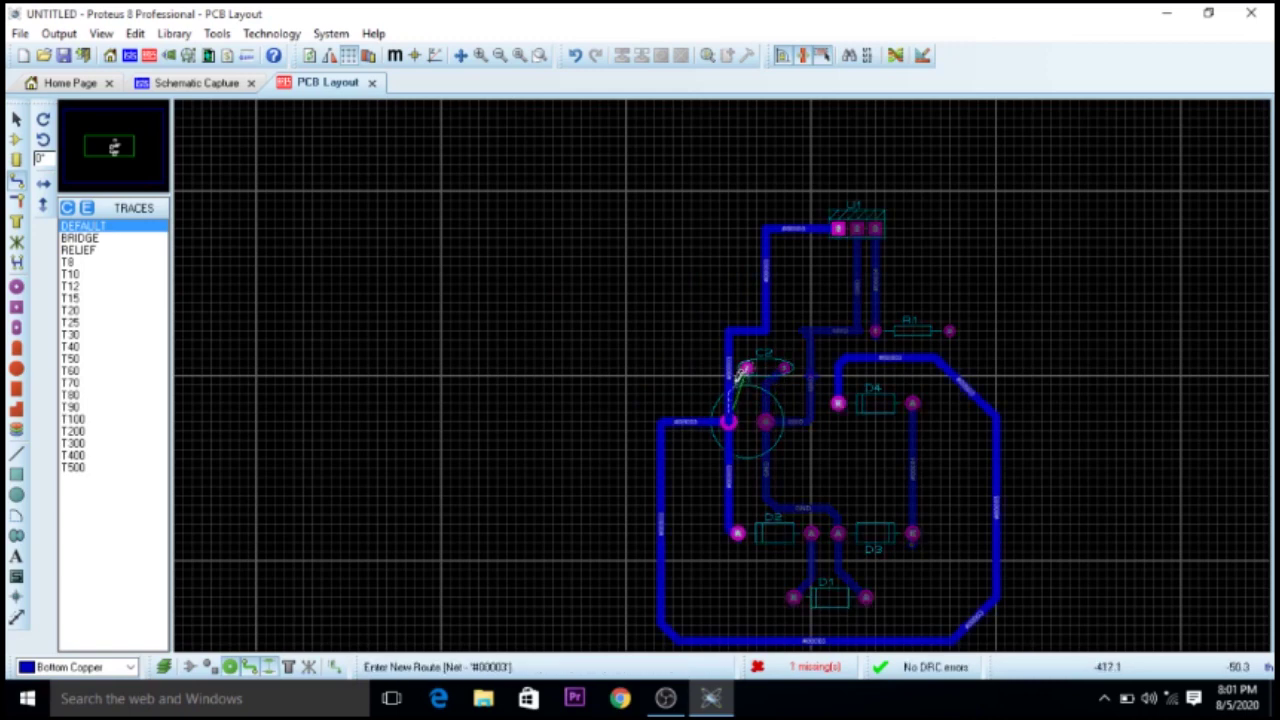
pyautogui.click(747, 367)
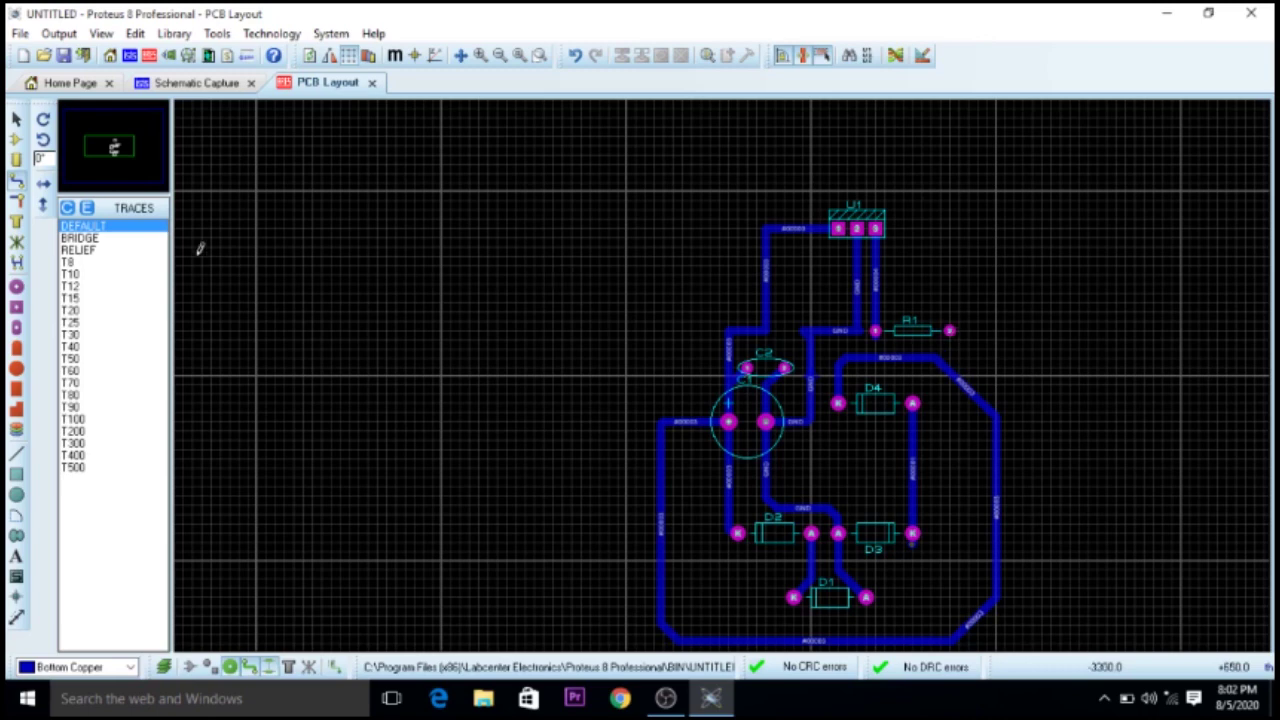
pyautogui.click(15, 148)
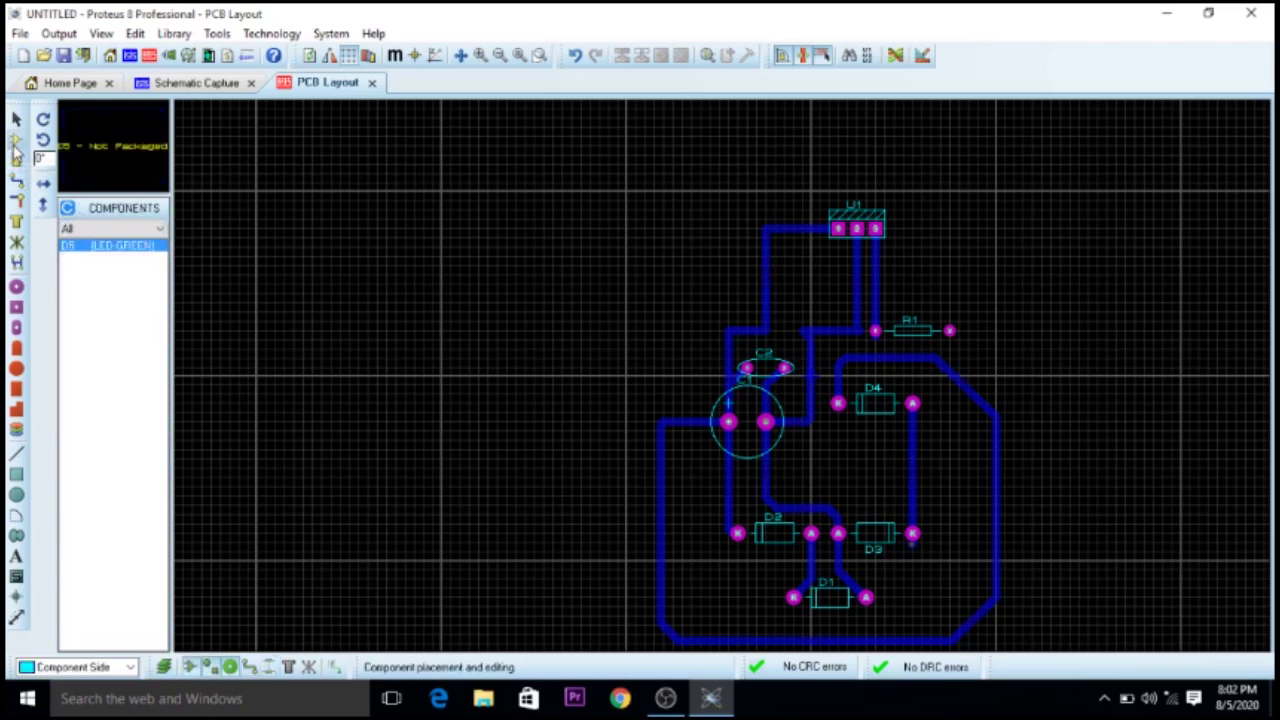
pyautogui.doubleClick(118, 249)
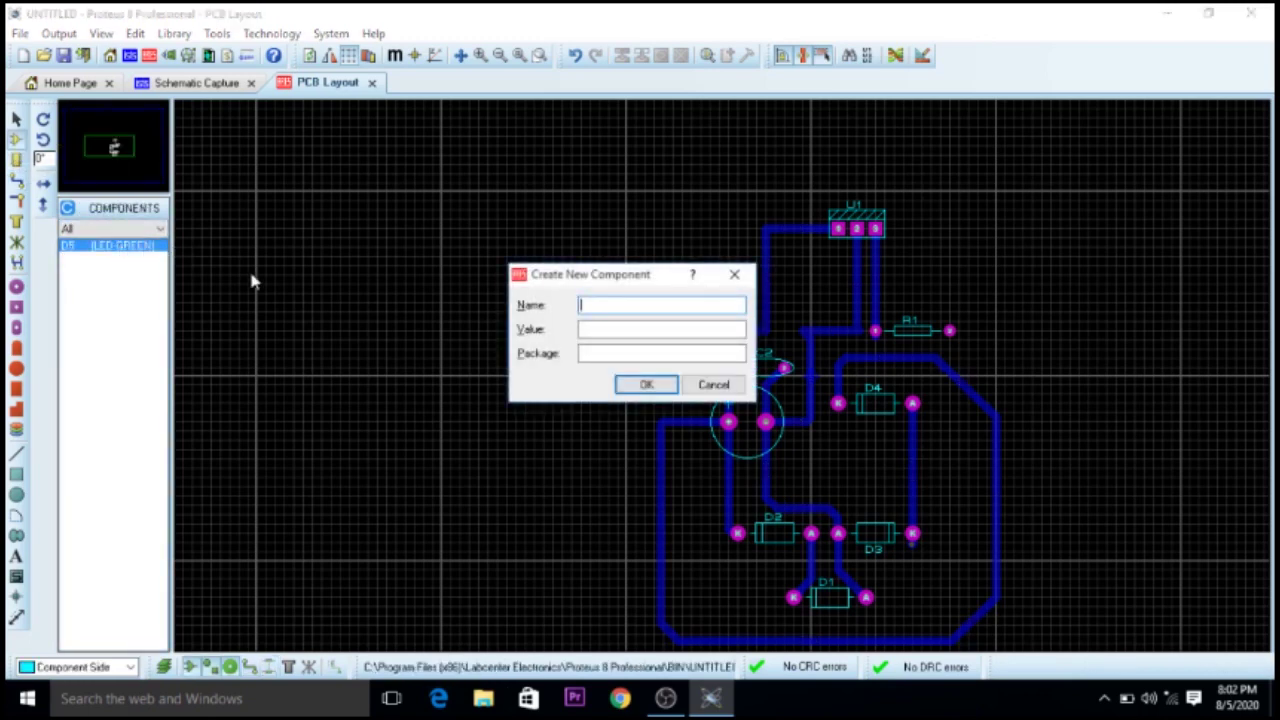
pyautogui.click(664, 386)
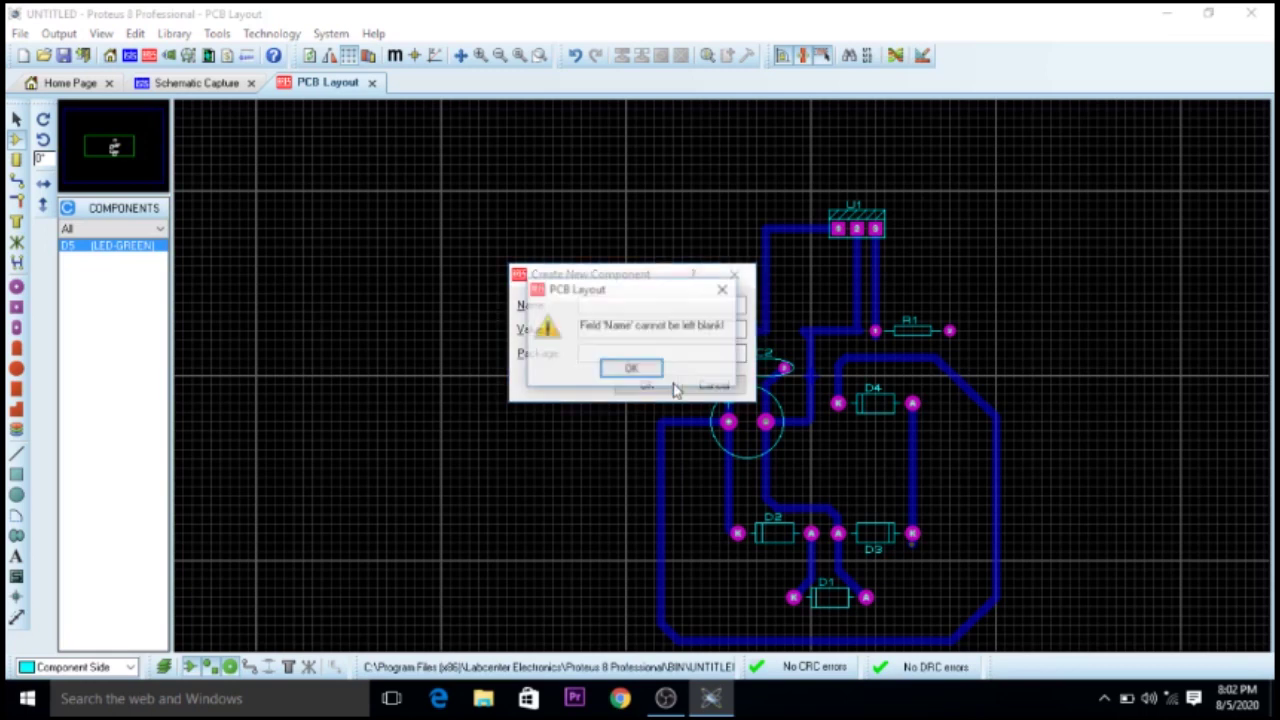
pyautogui.click(625, 370)
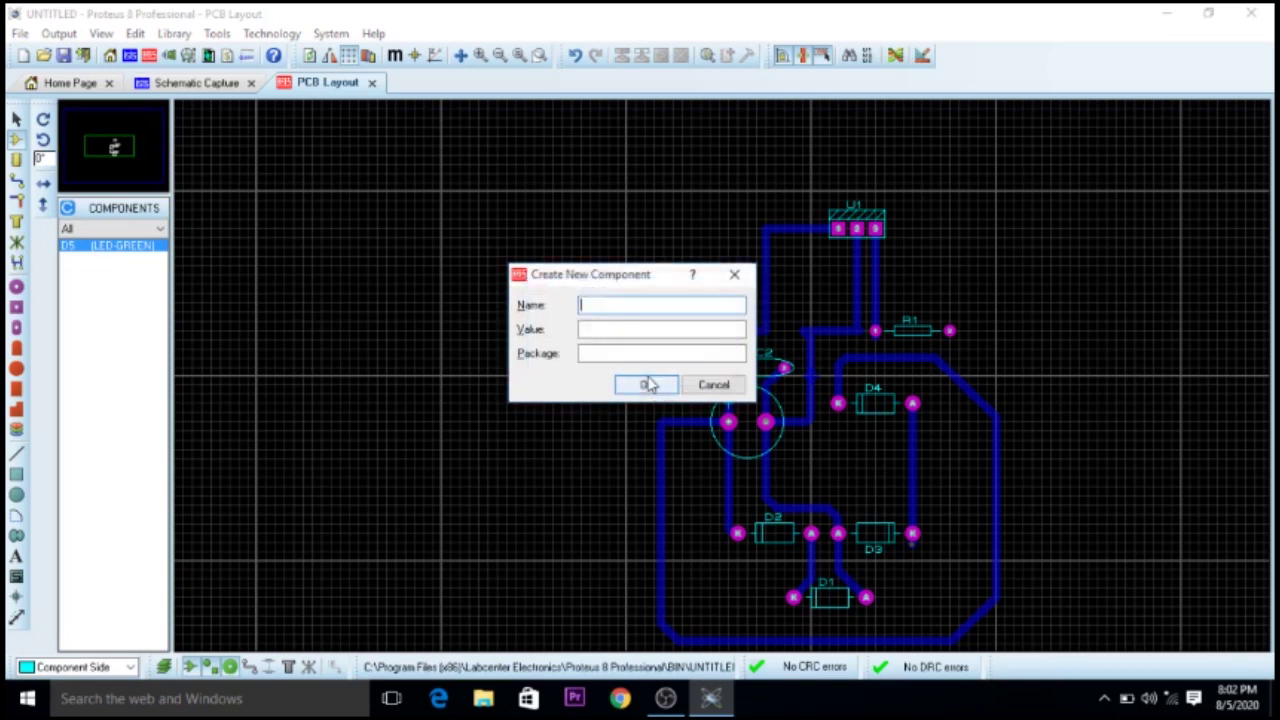
pyautogui.click(706, 384)
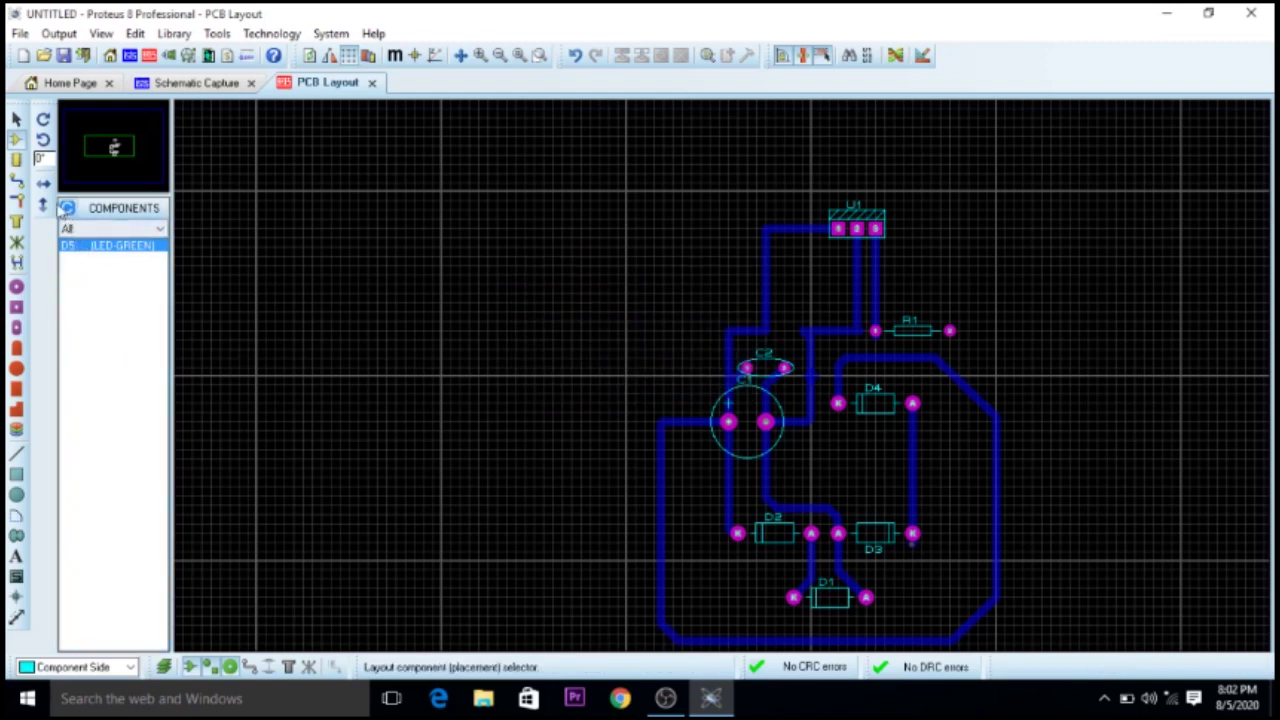
# Step: Search the package library for "led" and preview the 5X7 LED matrix and 41612 connector packages
pyautogui.click(16, 159)
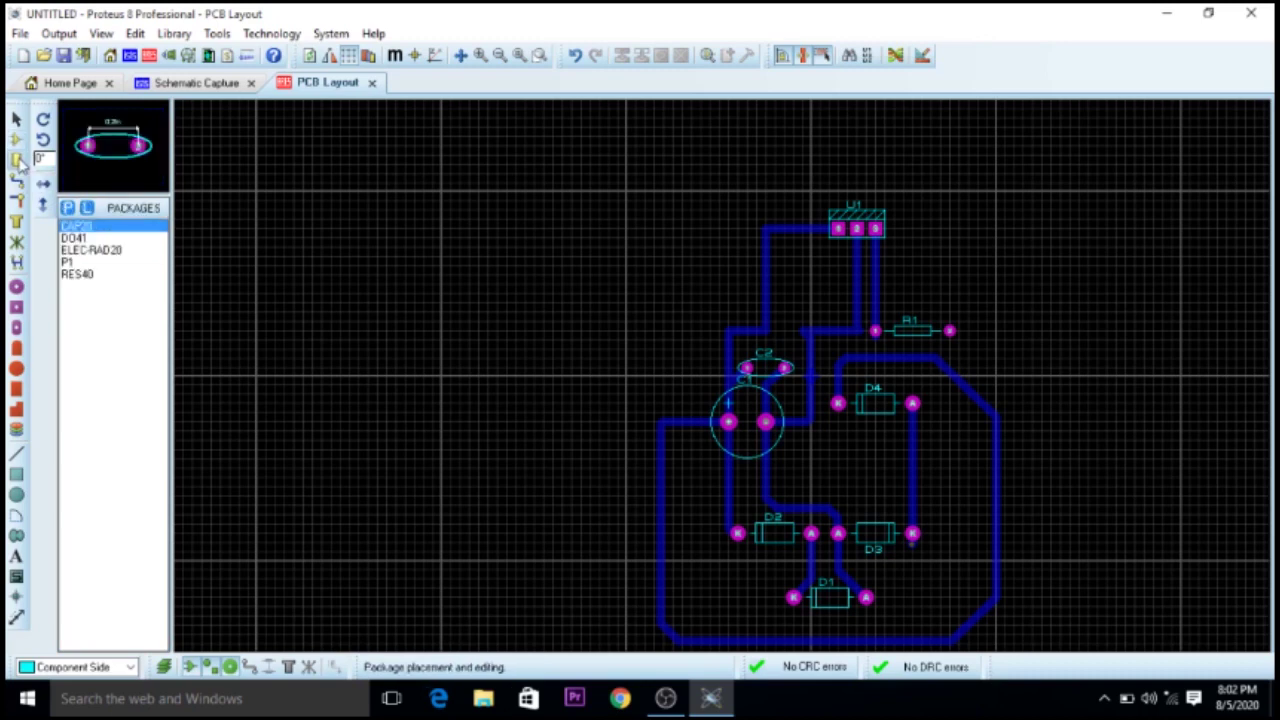
pyautogui.click(68, 210)
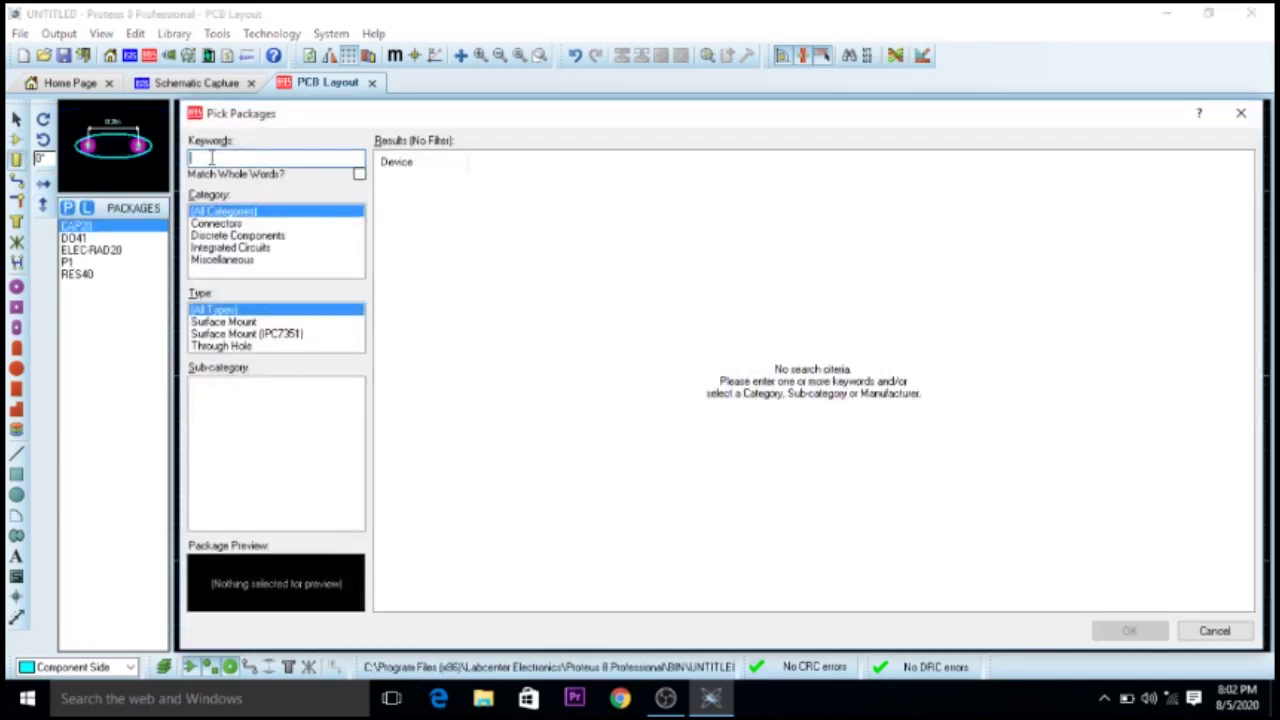
pyautogui.write('led')
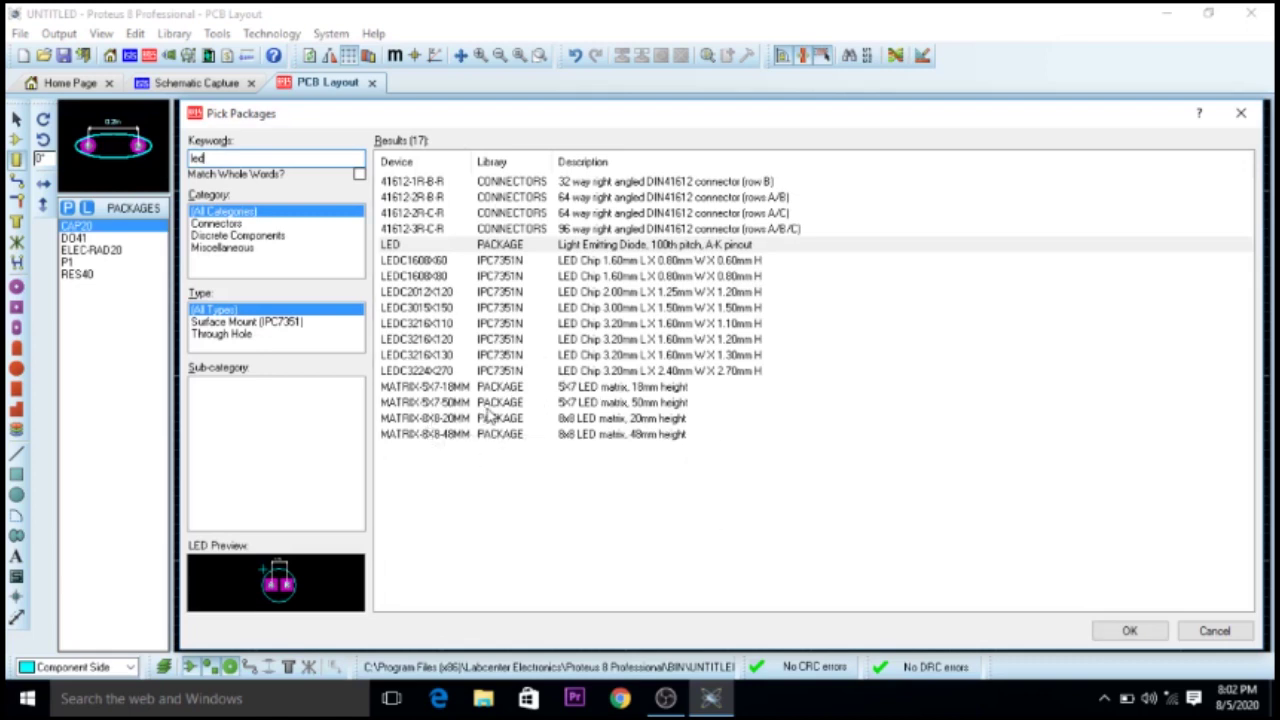
pyautogui.click(446, 390)
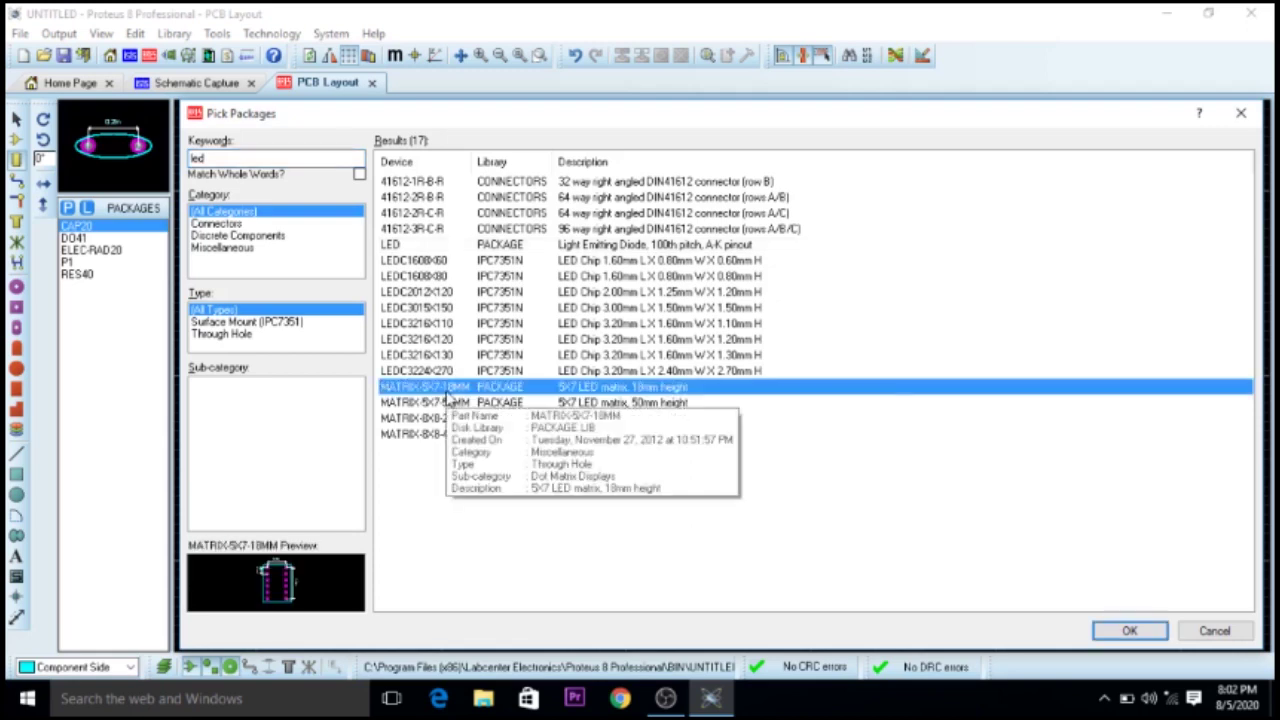
pyautogui.click(450, 404)
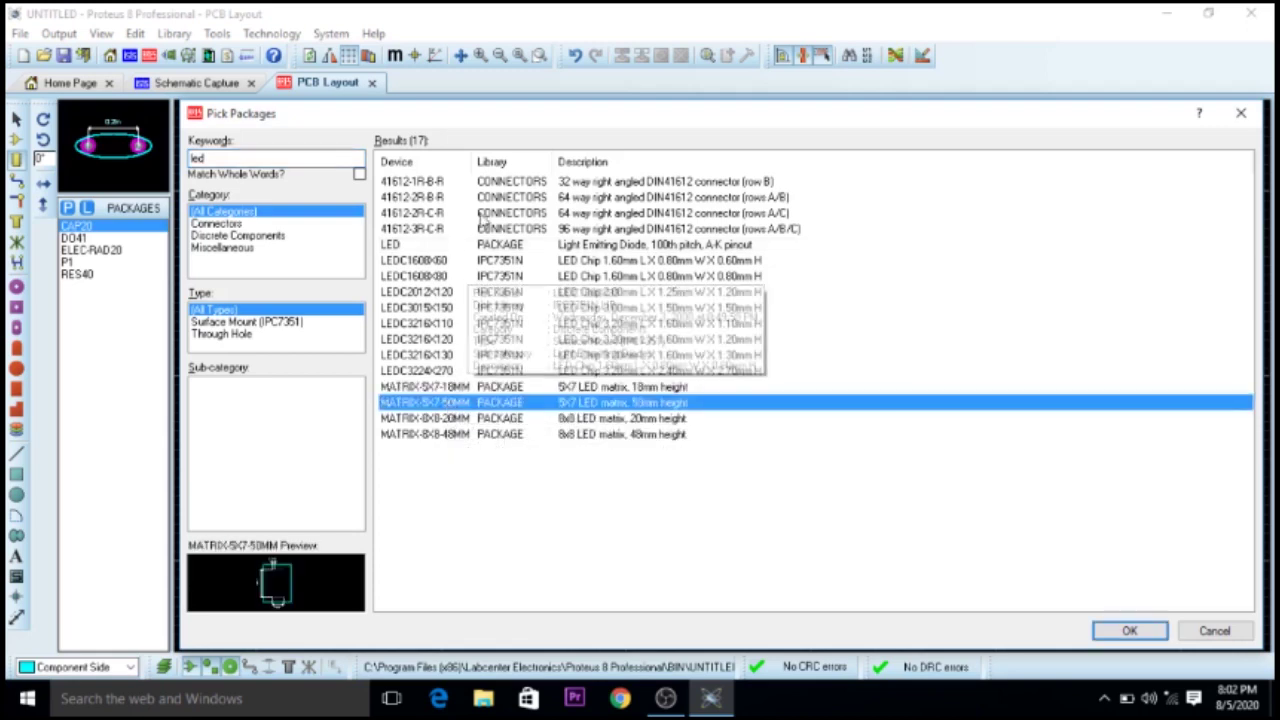
pyautogui.click(493, 181)
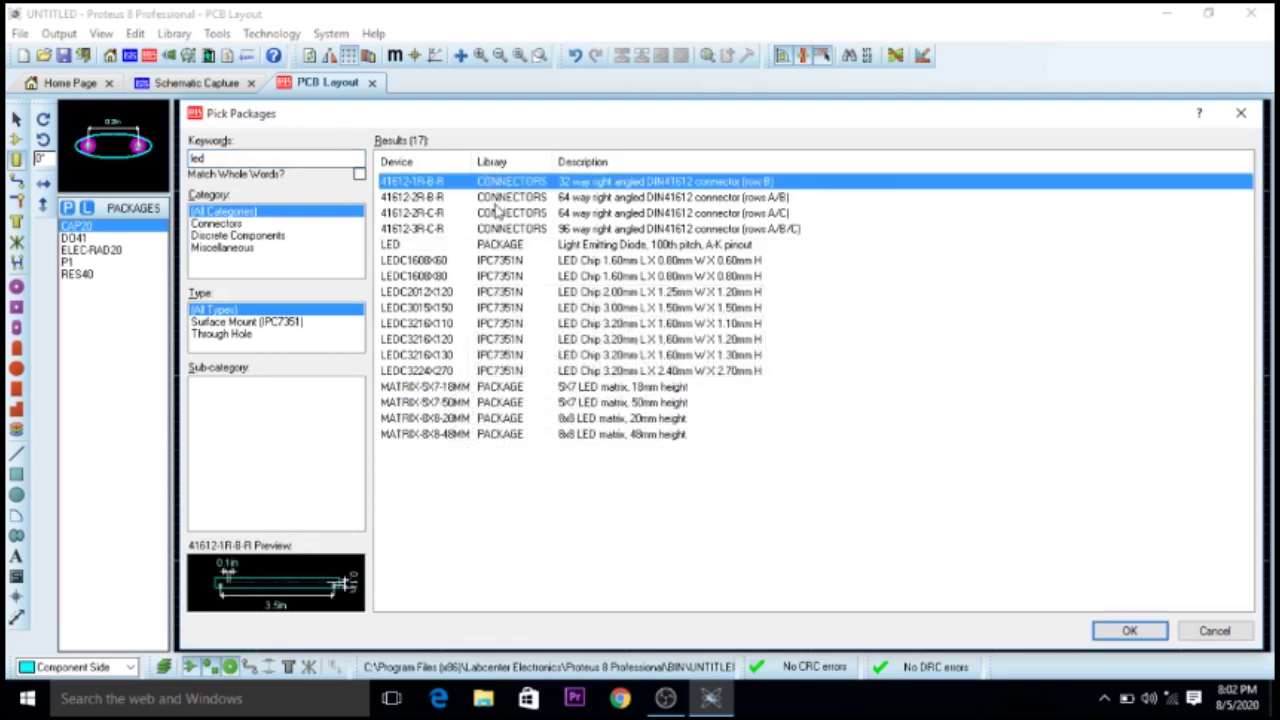
pyautogui.click(496, 200)
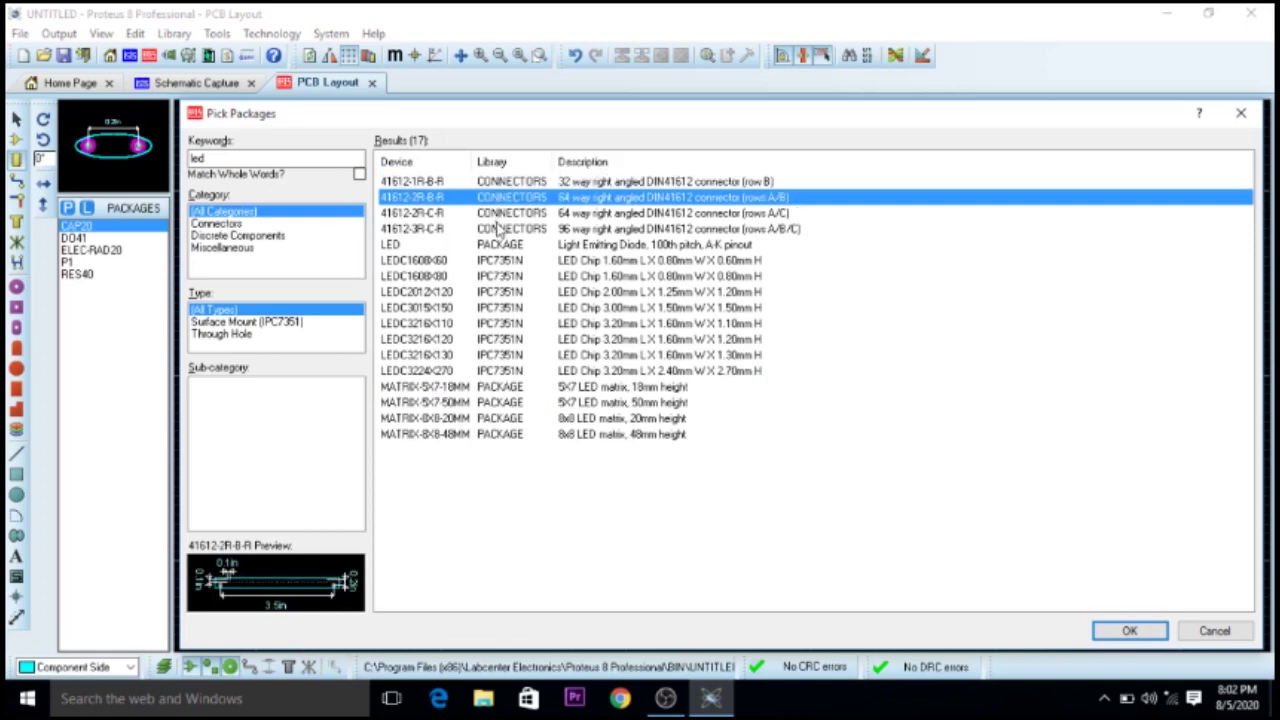
pyautogui.click(499, 229)
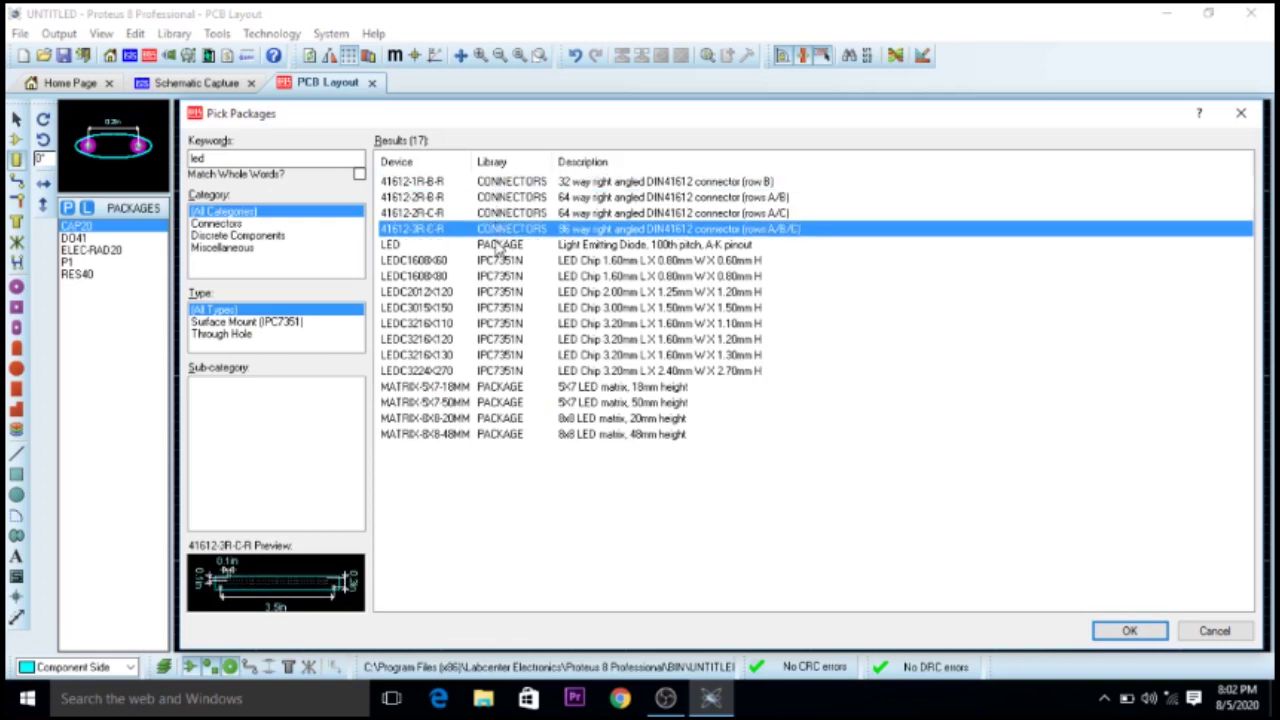
# Step: Add the LED package with 100th pitch and A-K pinout to the package list and close the package picker
pyautogui.click(497, 245)
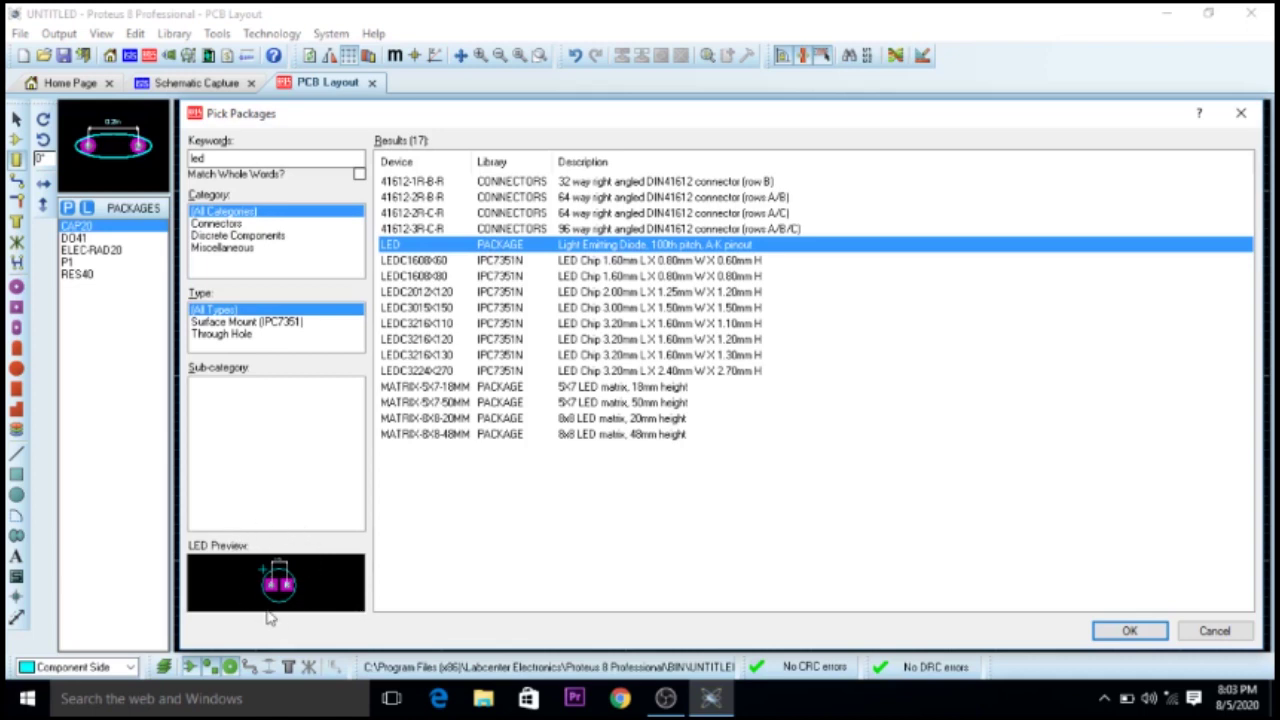
pyautogui.doubleClick(588, 248)
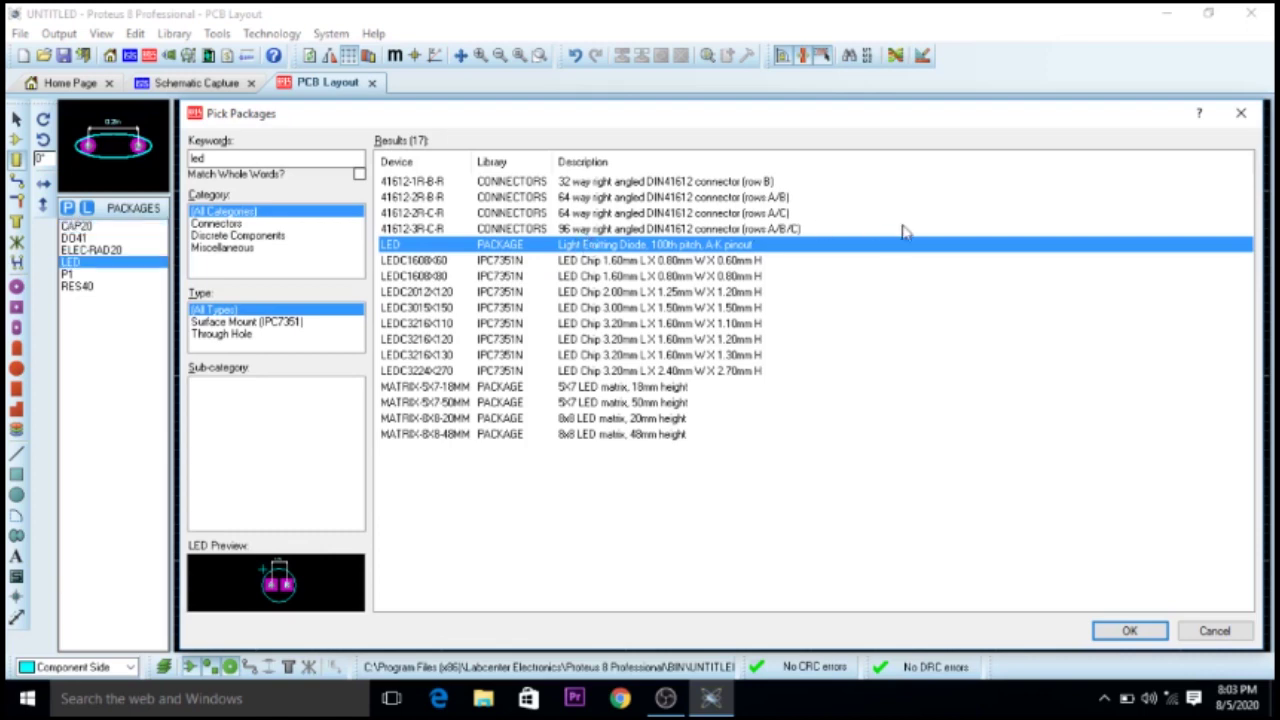
pyautogui.click(1240, 113)
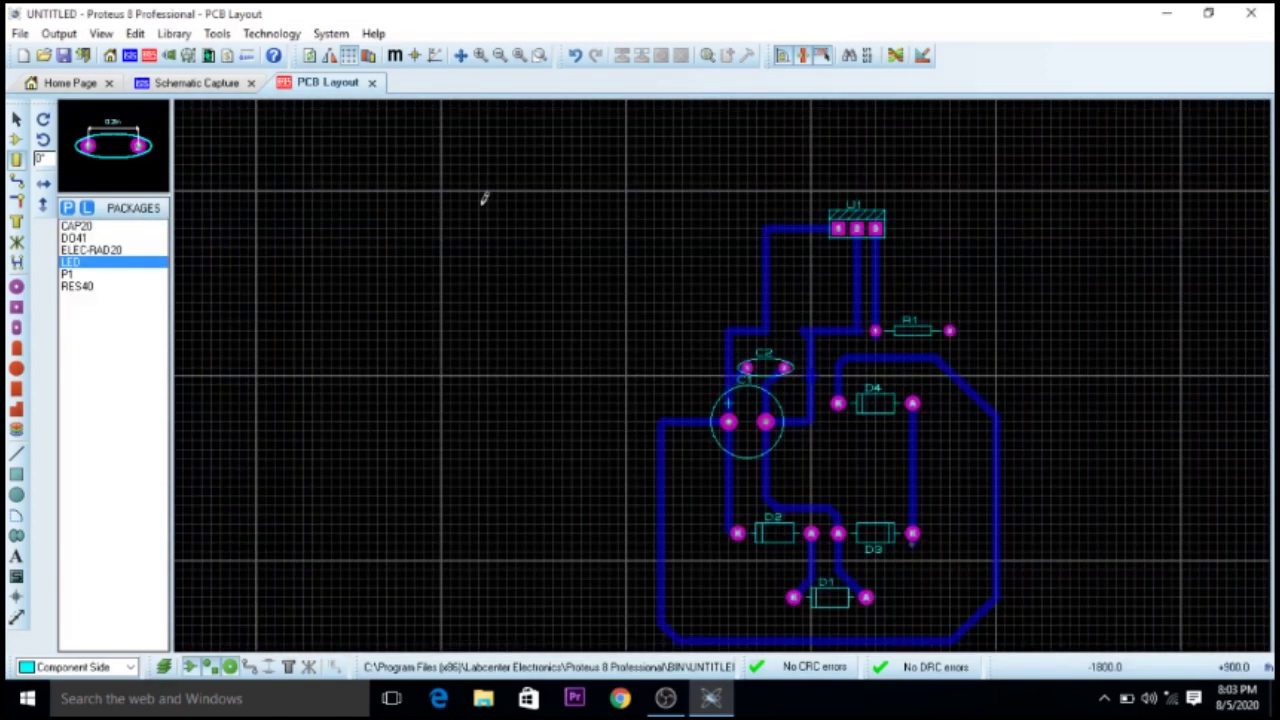
# Step: Place the LED package on the board to the right of R1, outside the track around the diodes
pyautogui.click(127, 265)
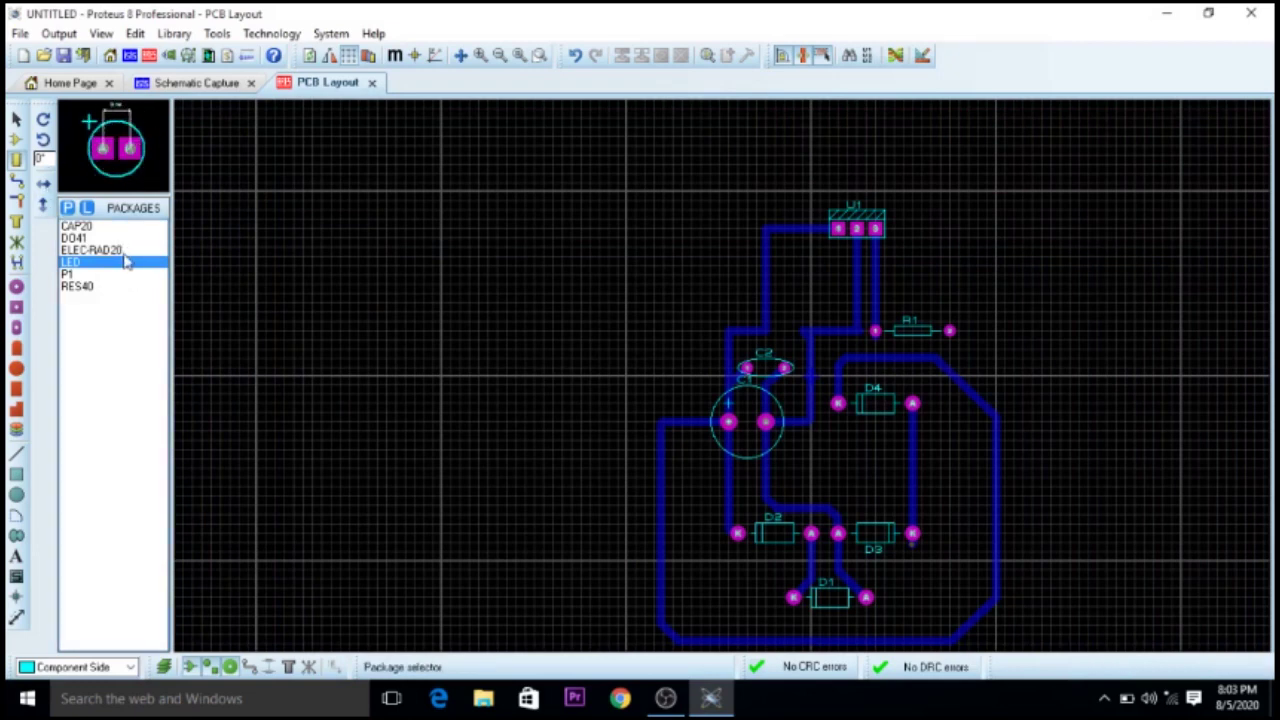
pyautogui.click(1060, 360)
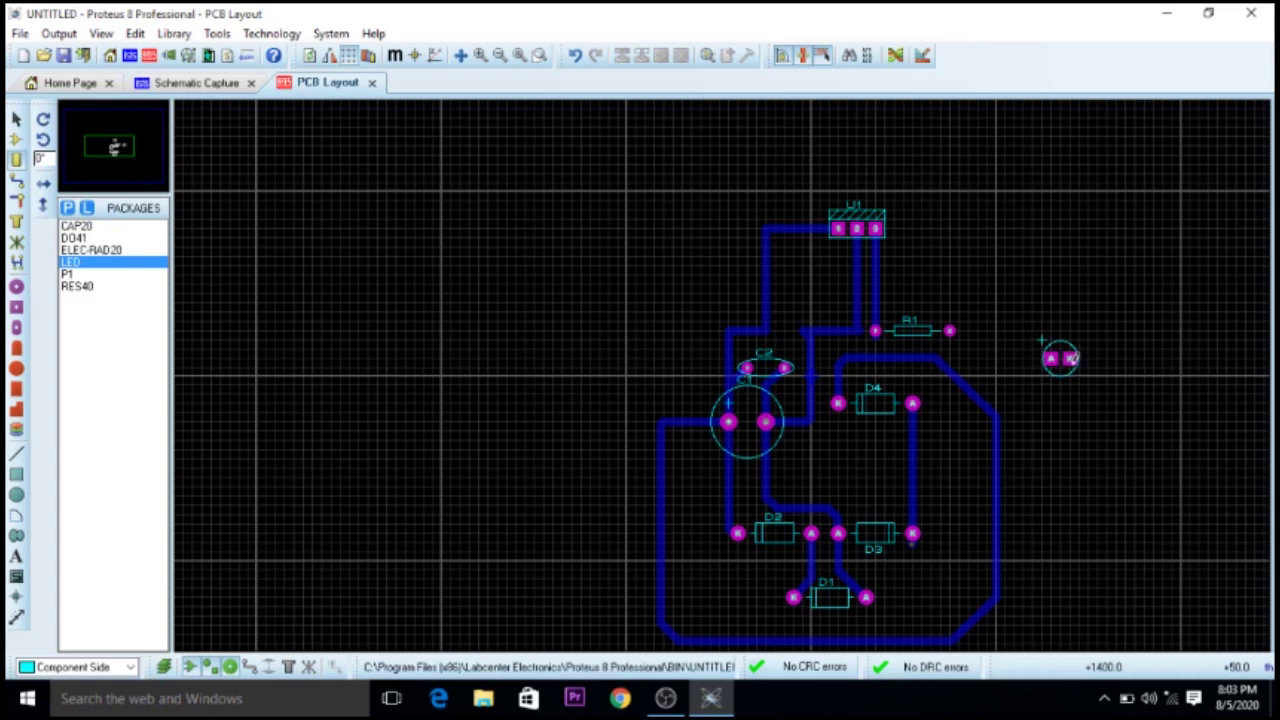
pyautogui.click(1072, 358)
pyautogui.click(999, 385)
# Step: Route a bottom-copper track with the DEFAULT trace style from R1's pin 2 to the LED's anode pad
pyautogui.click(16, 184)
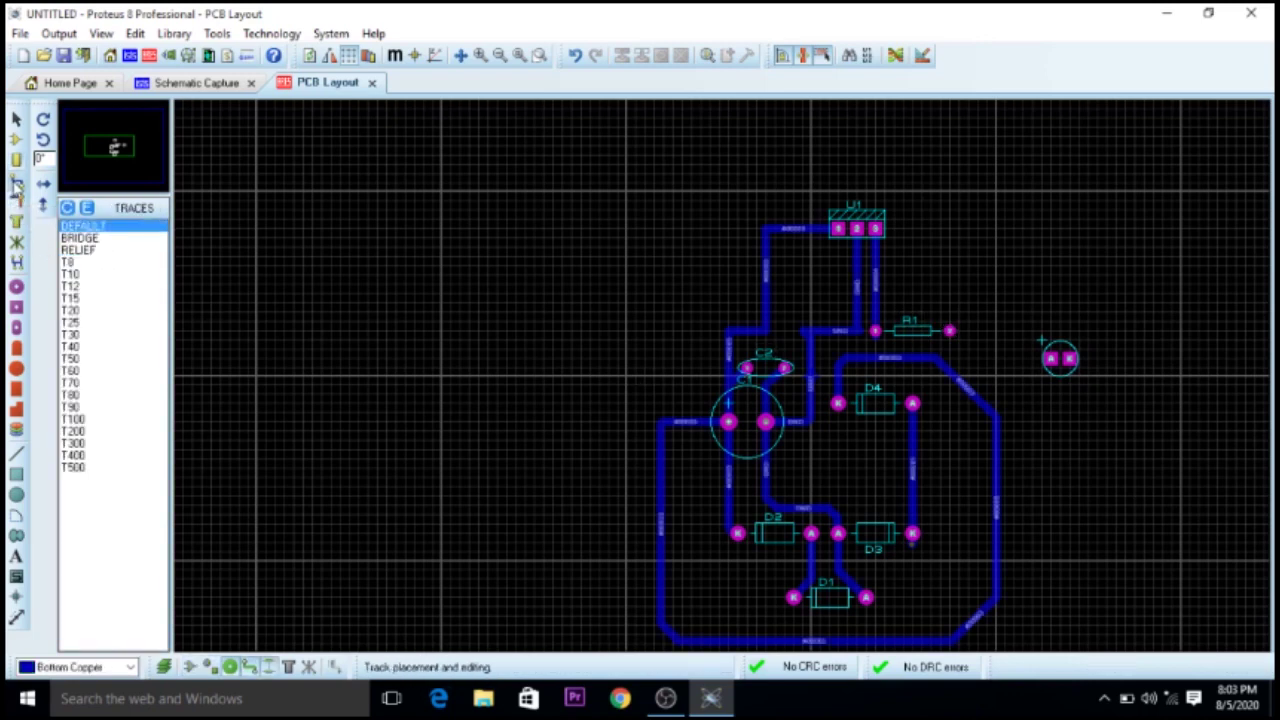
pyautogui.click(951, 328)
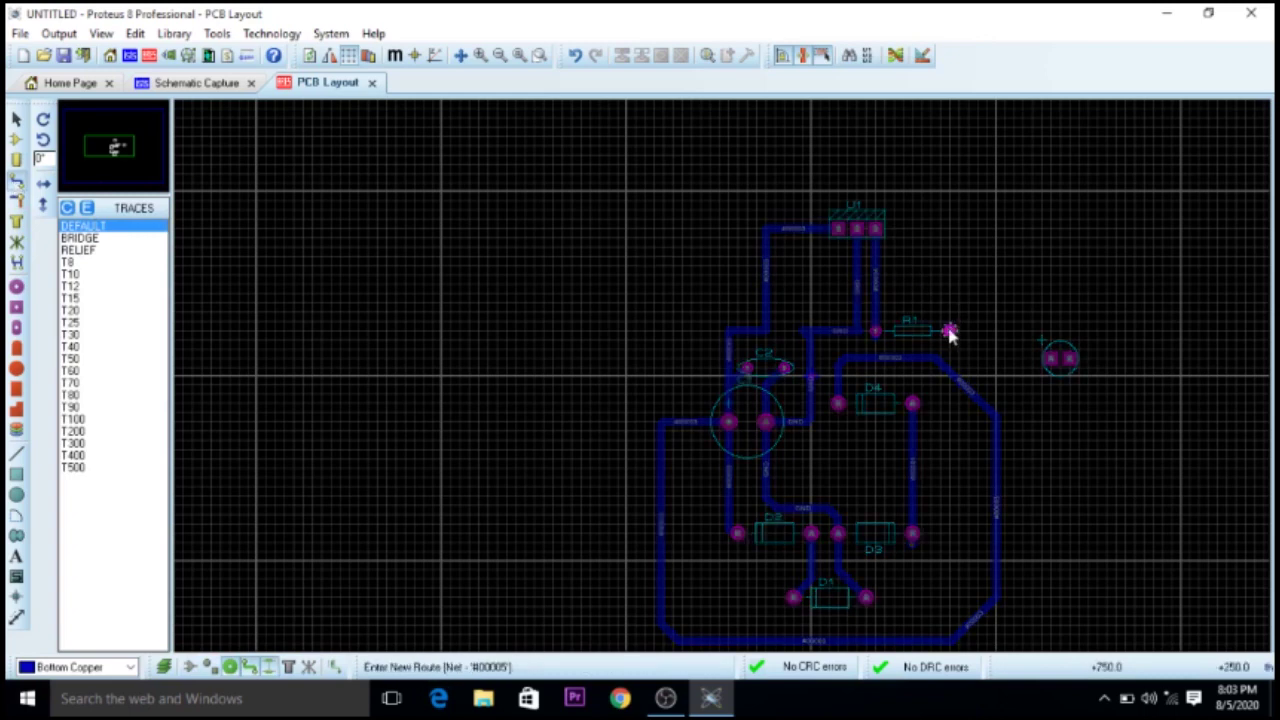
pyautogui.click(1055, 312)
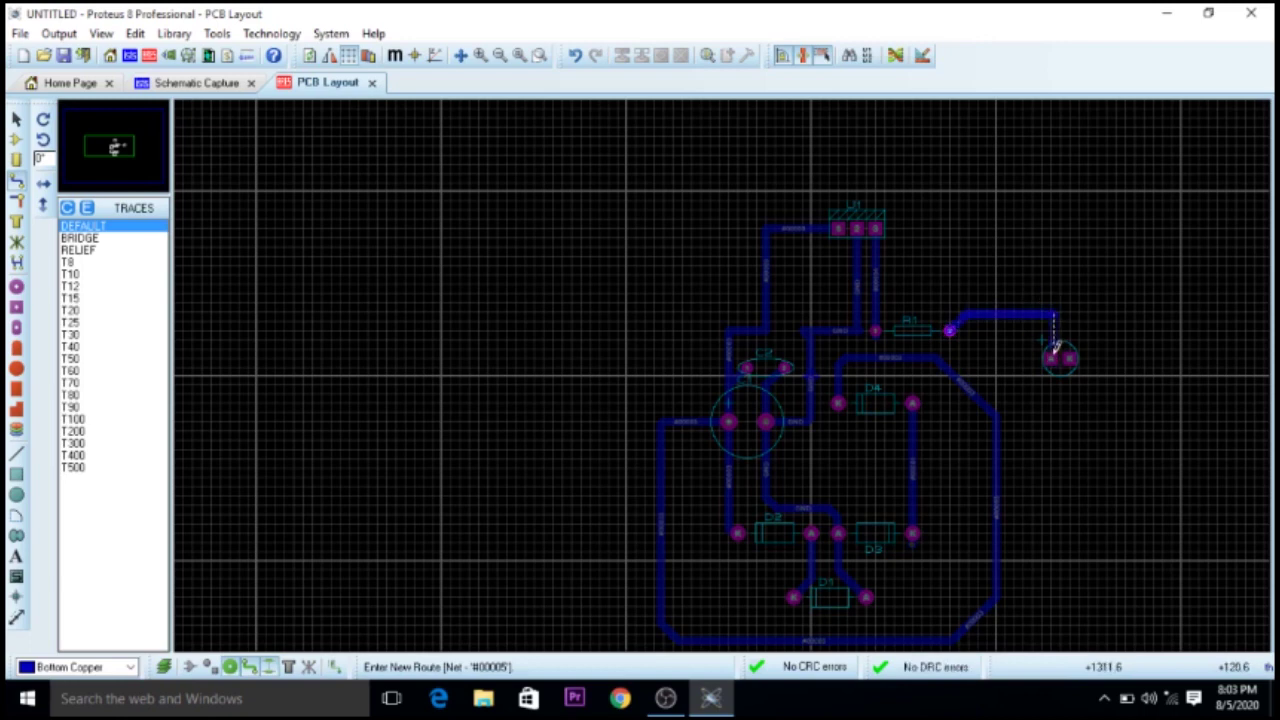
pyautogui.click(1055, 348)
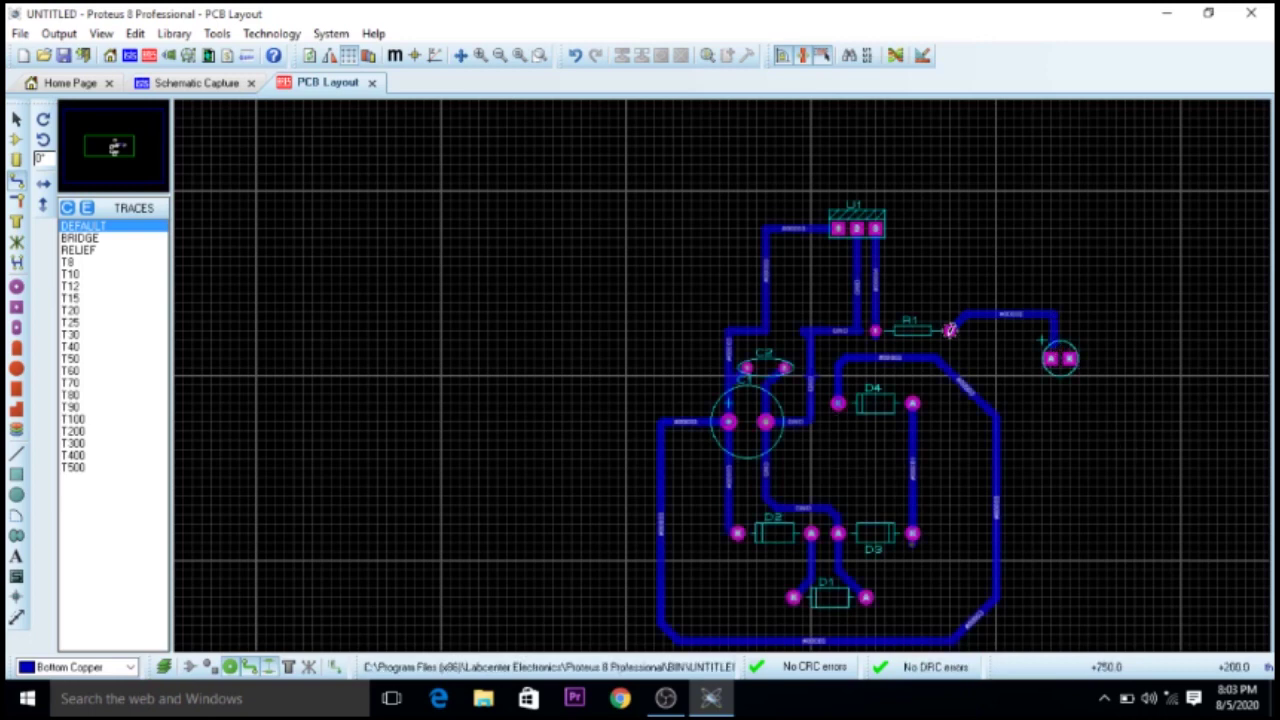
pyautogui.click(479, 55)
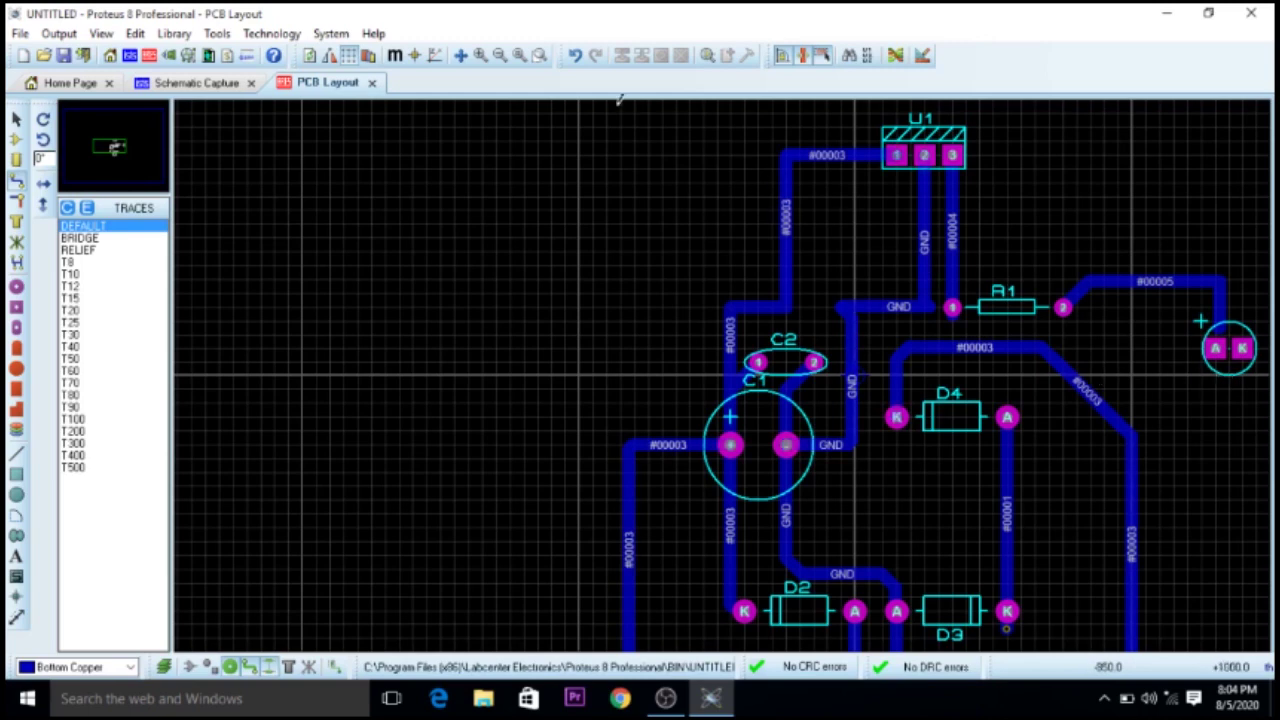
pyautogui.click(499, 55)
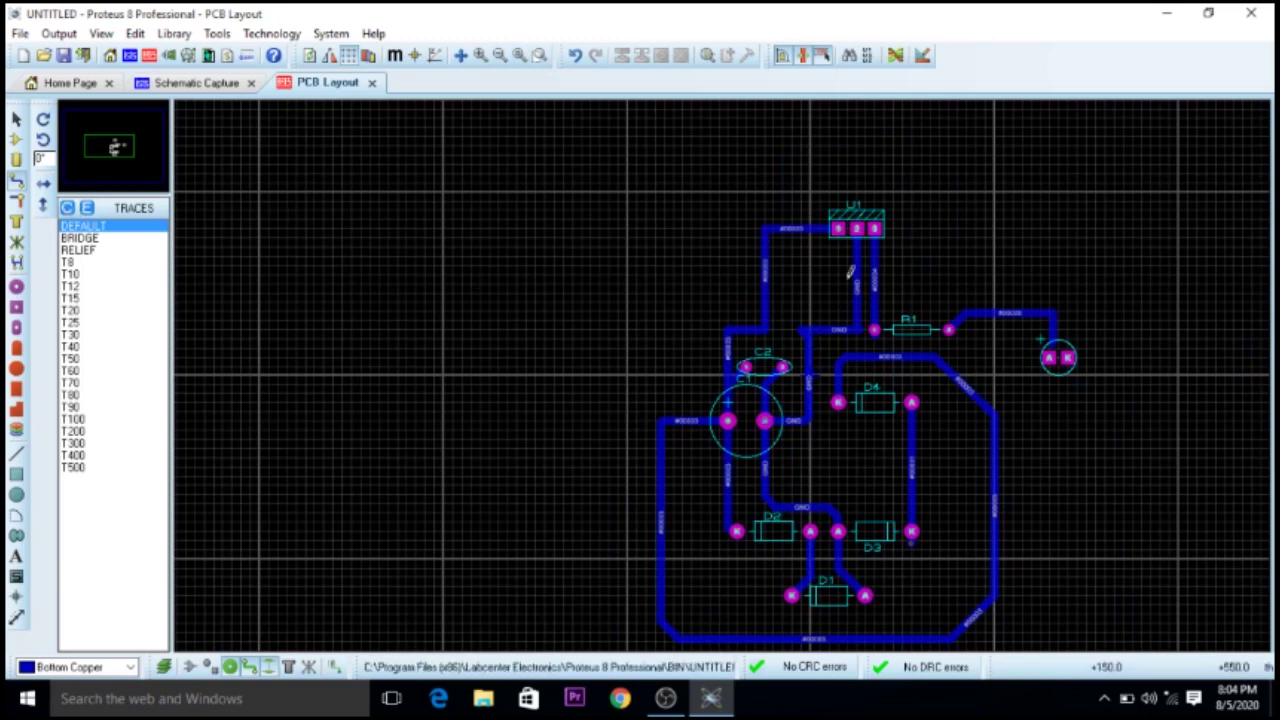
pyautogui.click(810, 350)
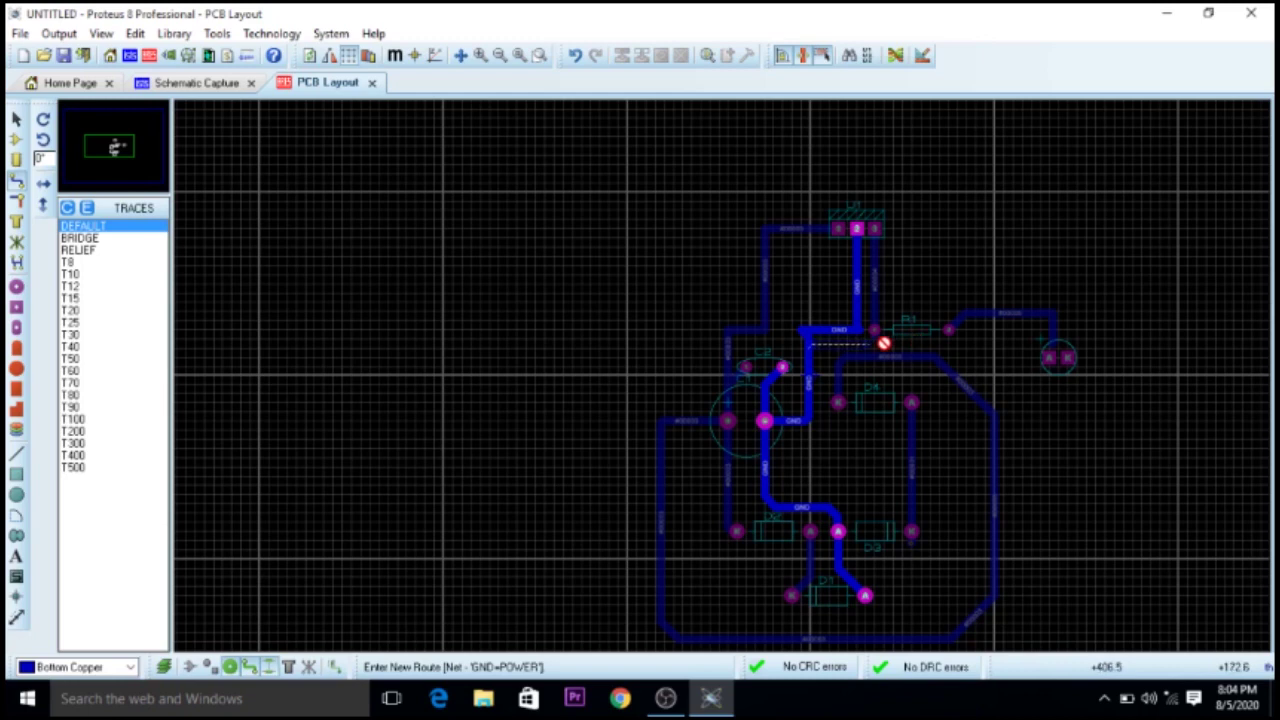
pyautogui.click(815, 337)
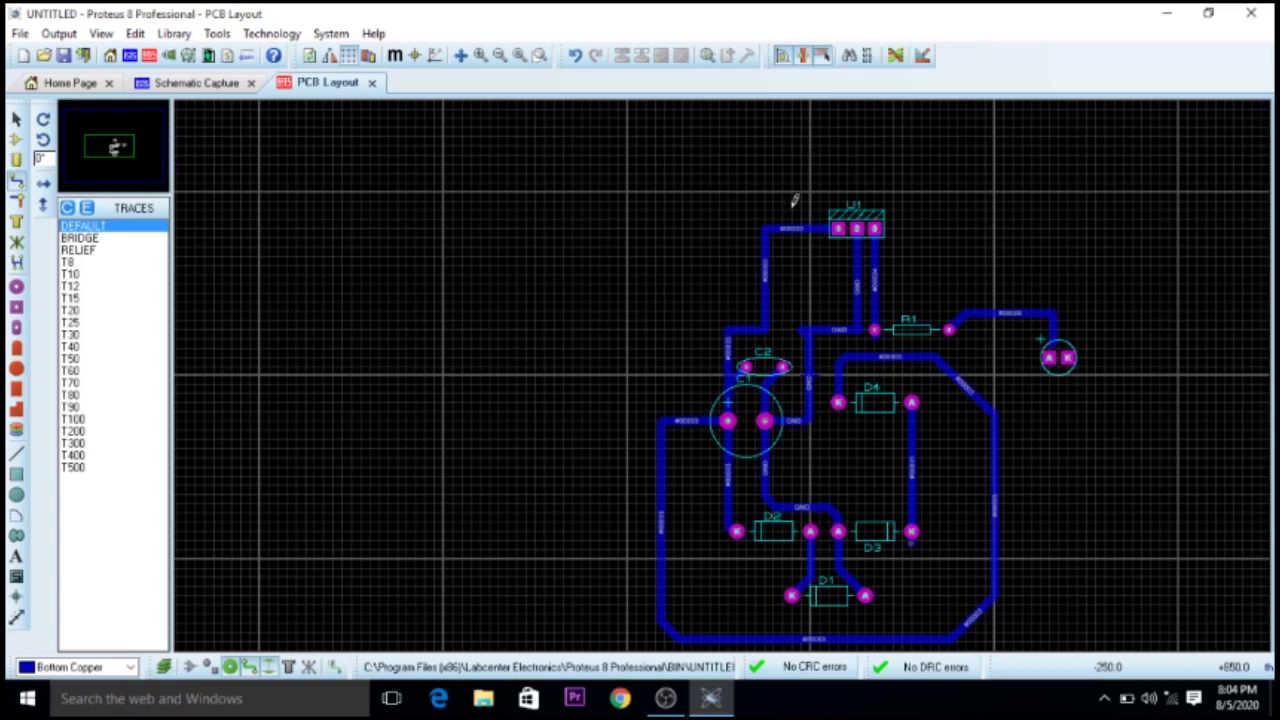
pyautogui.click(857, 224)
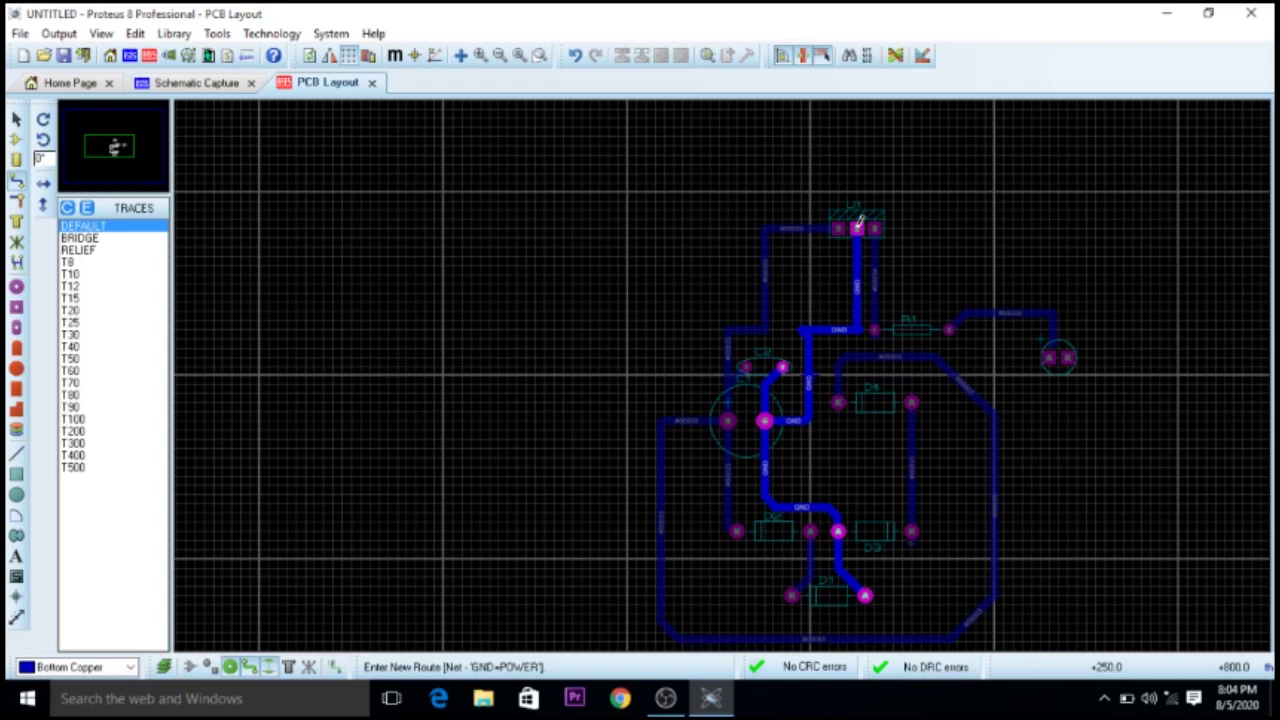
pyautogui.press('space')
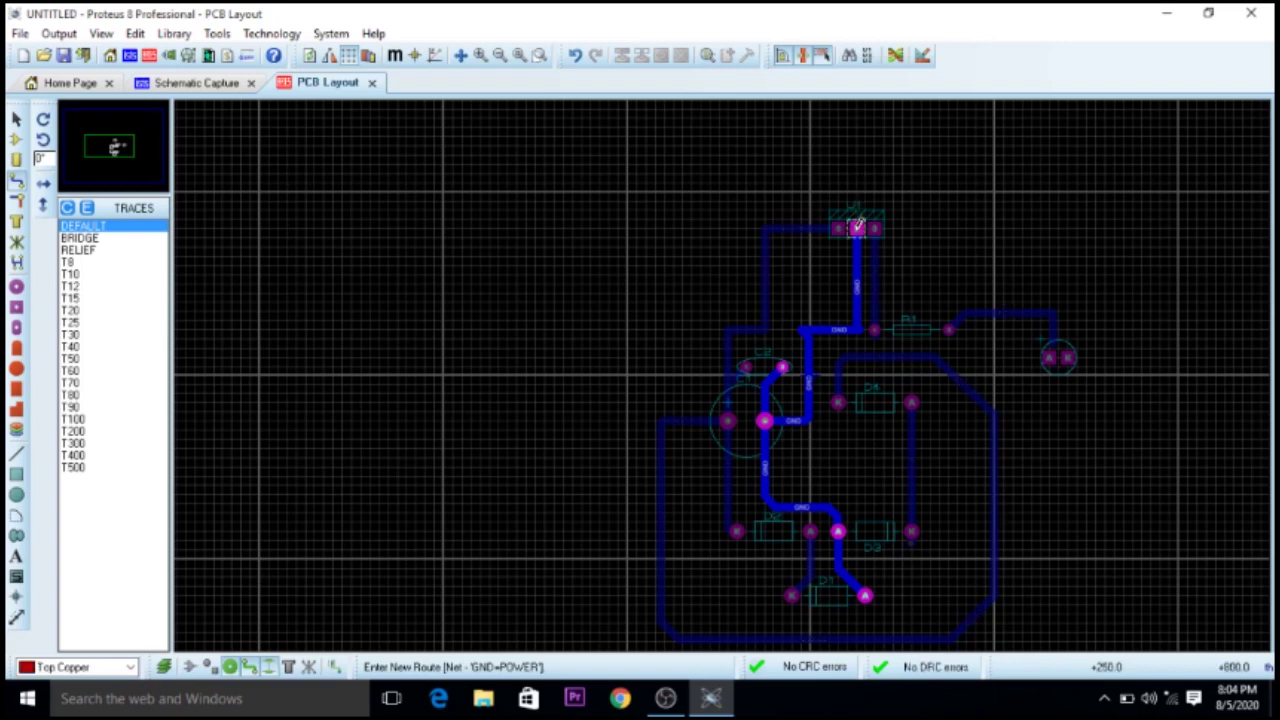
pyautogui.click(857, 224)
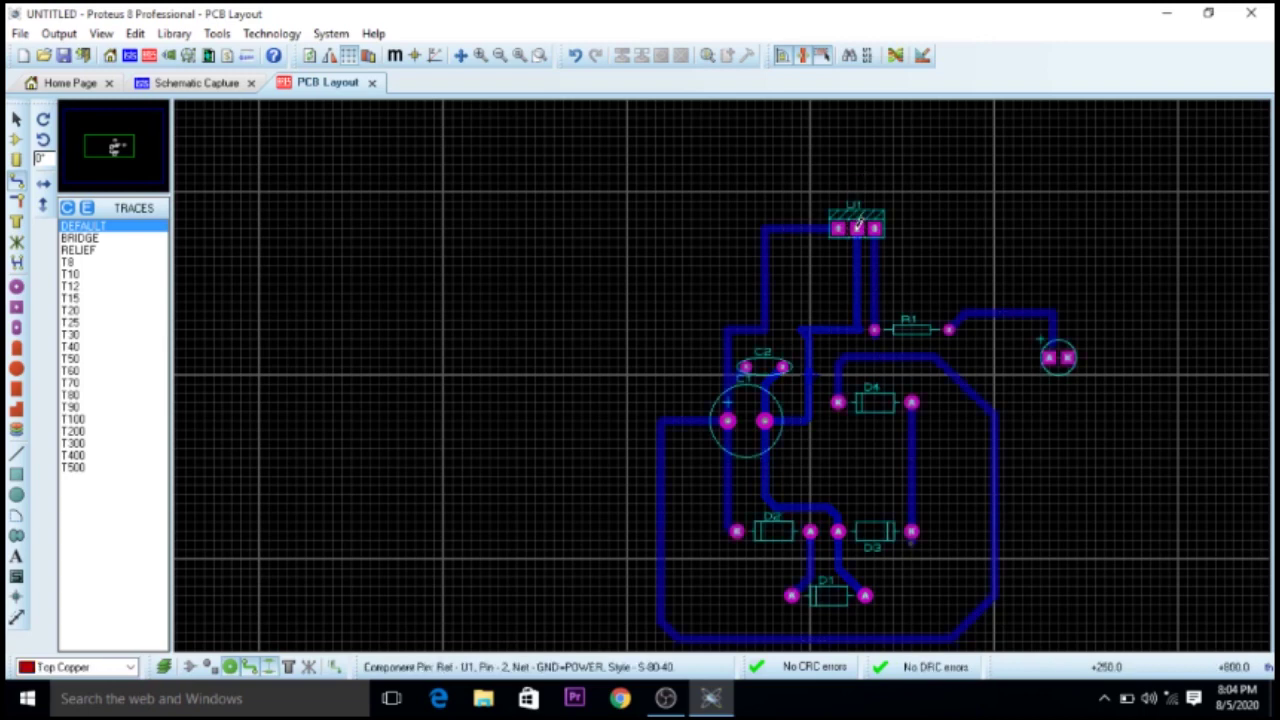
pyautogui.click(129, 667)
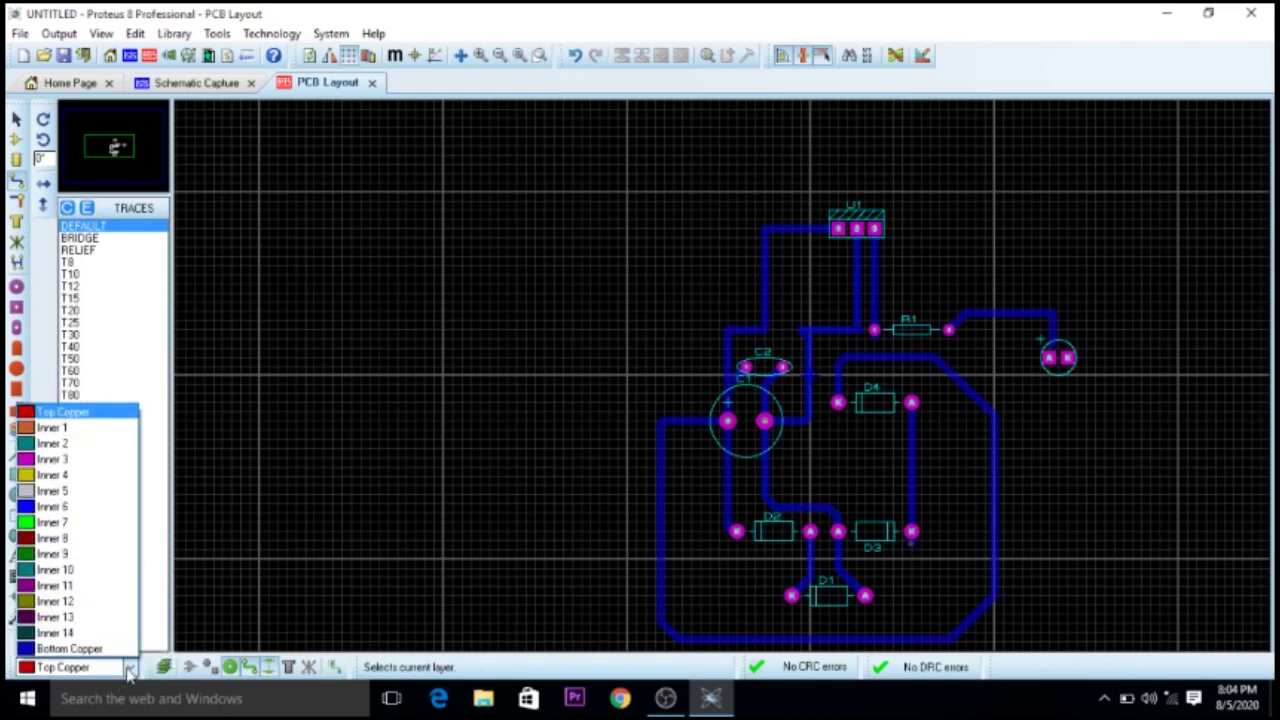
pyautogui.click(98, 649)
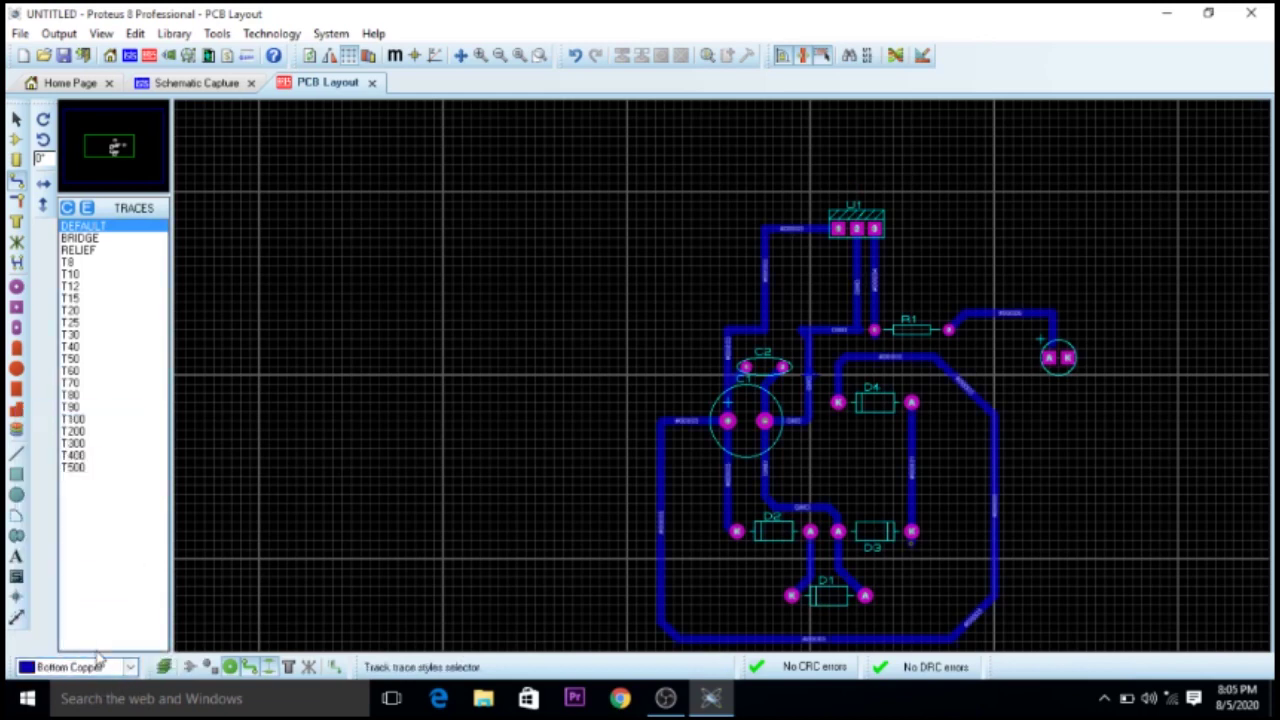
# Step: Try to route a bottom-copper ground track from U1's pin 2 above the regulator and around to the LED's cathode
pyautogui.click(859, 222)
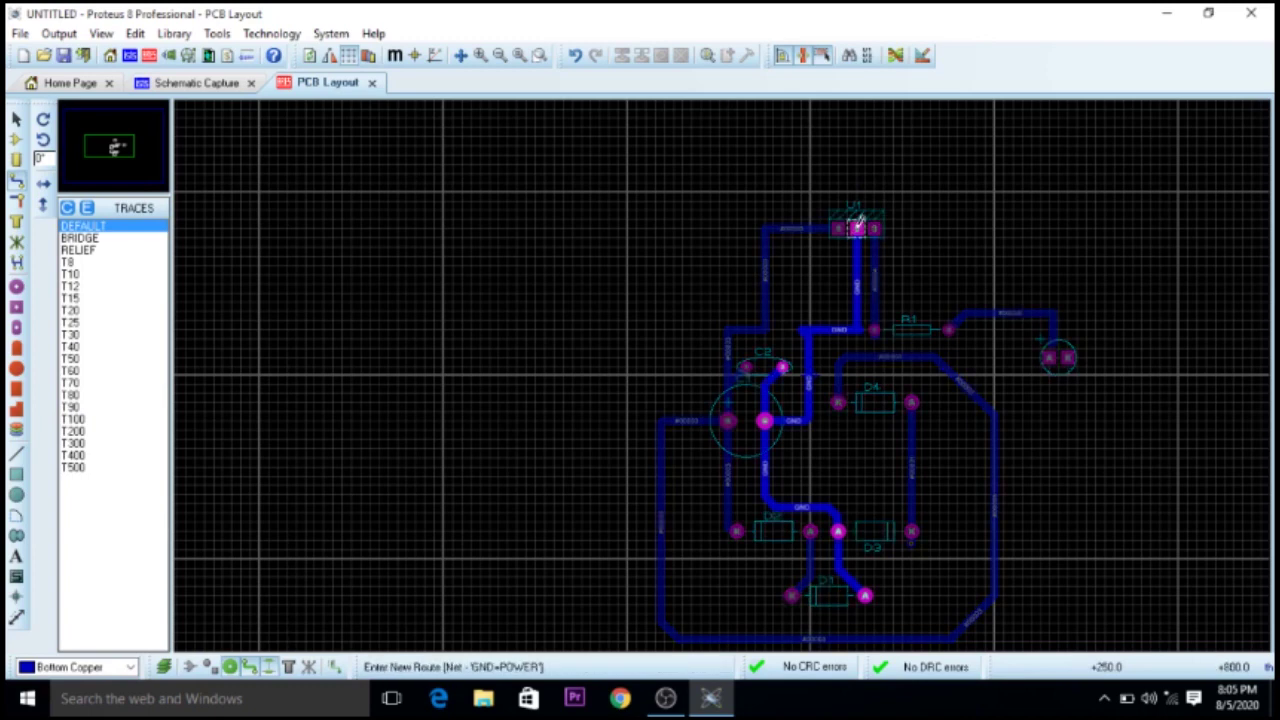
pyautogui.click(888, 152)
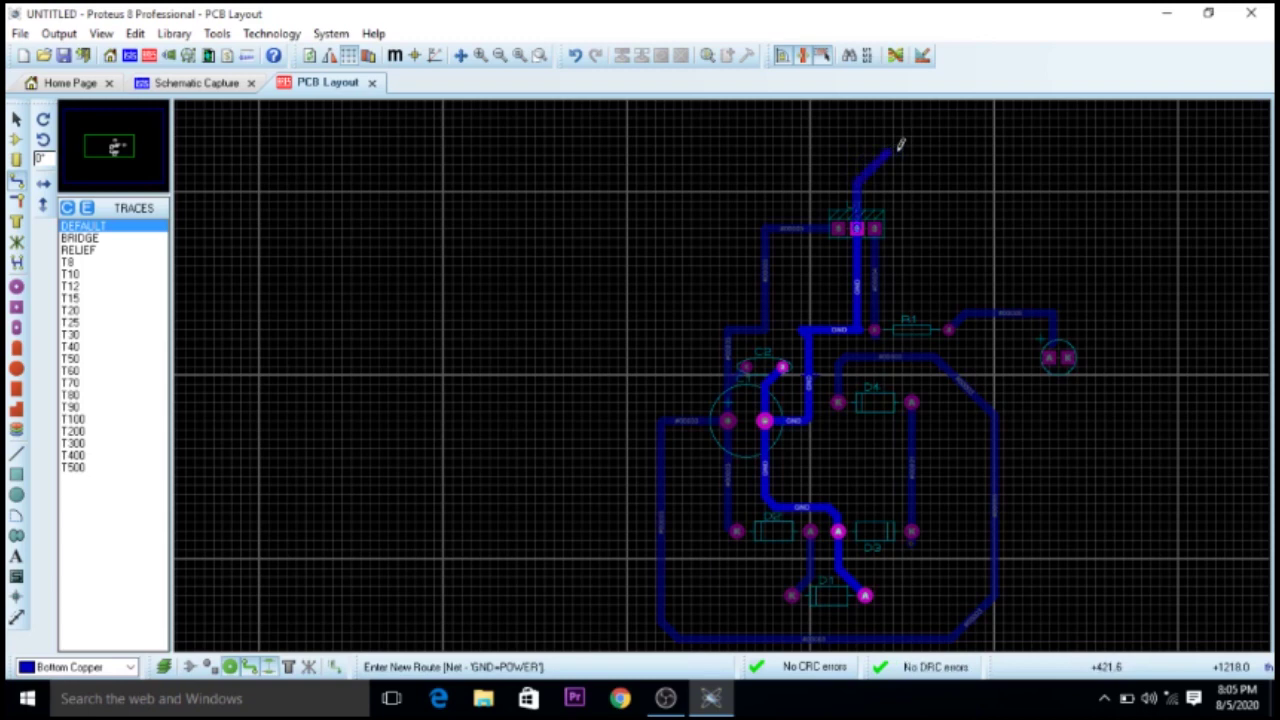
pyautogui.click(1107, 180)
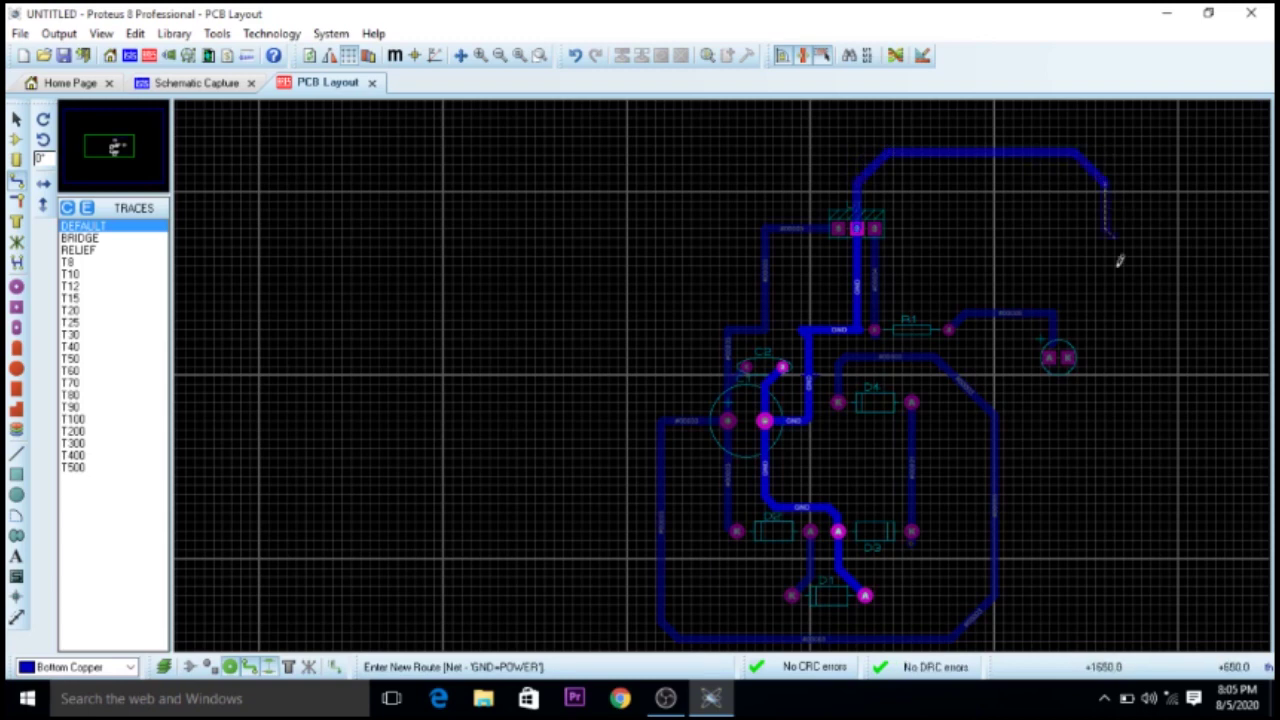
pyautogui.click(1107, 368)
pyautogui.click(1072, 352)
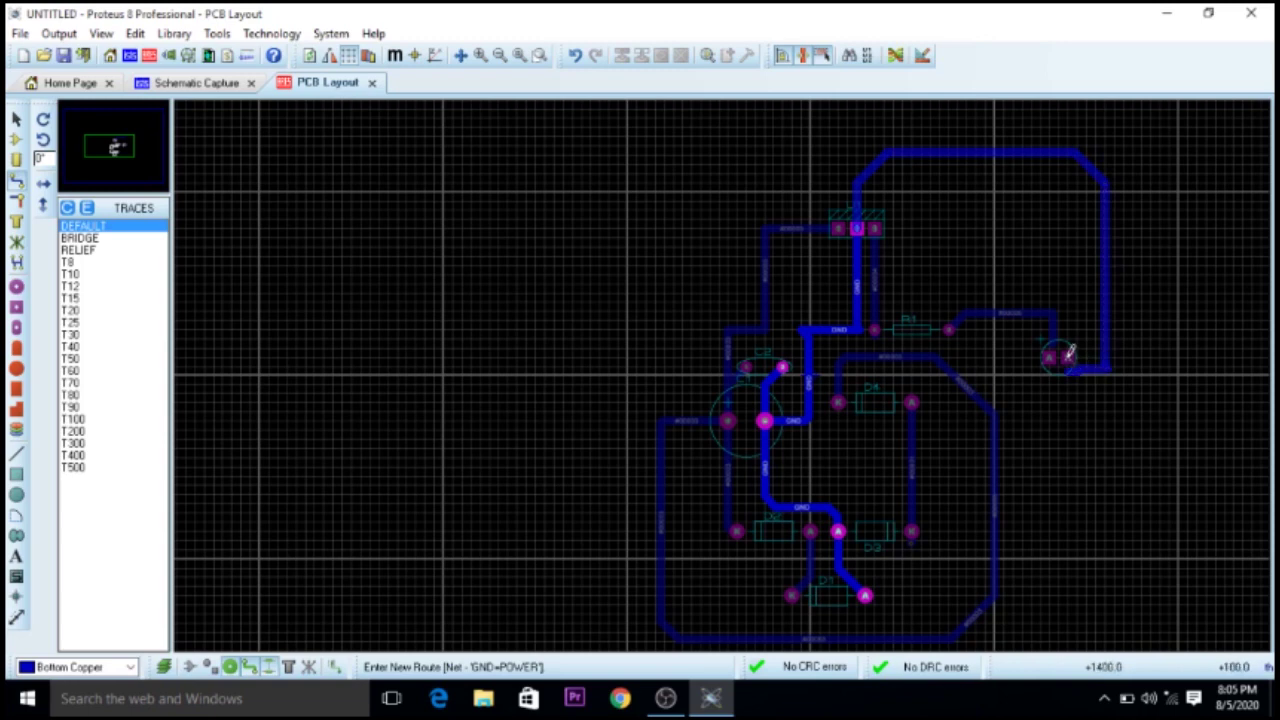
pyautogui.rightClick(1078, 367)
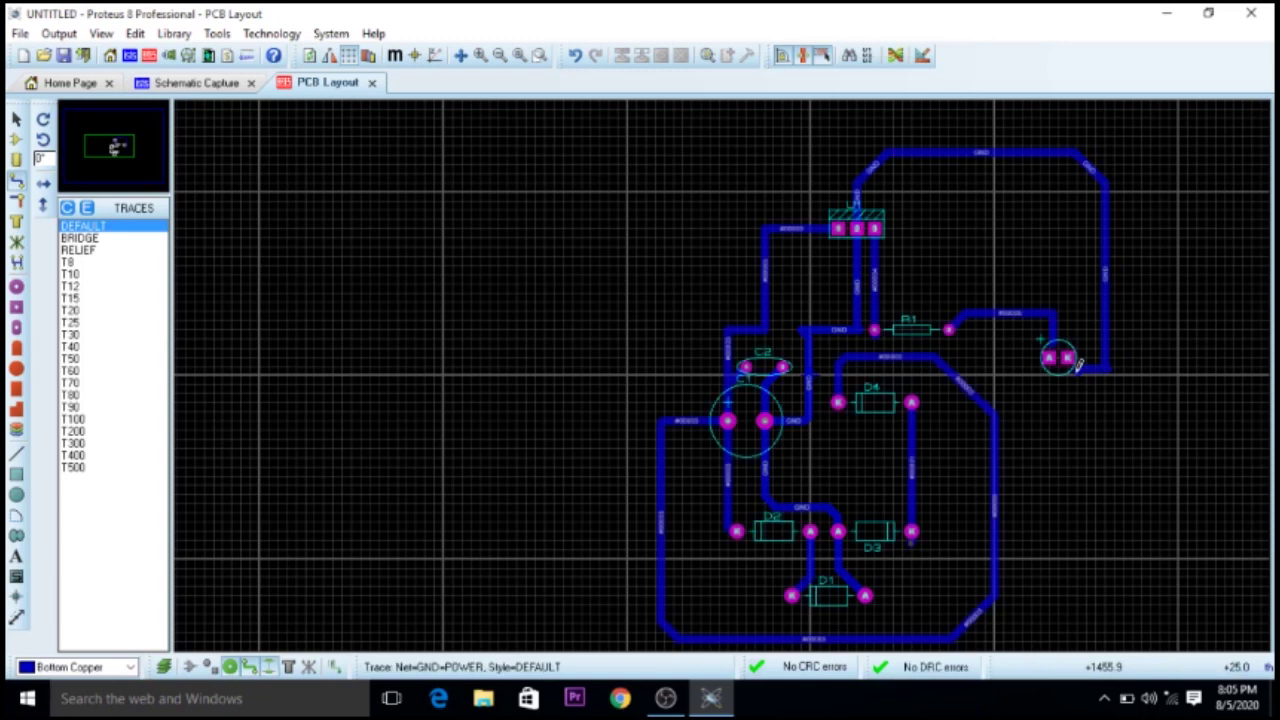
# Step: Delete the ground track running from U1's pin 2 over the top to the LED
pyautogui.rightClick(1078, 367)
pyautogui.rightClick(1078, 367)
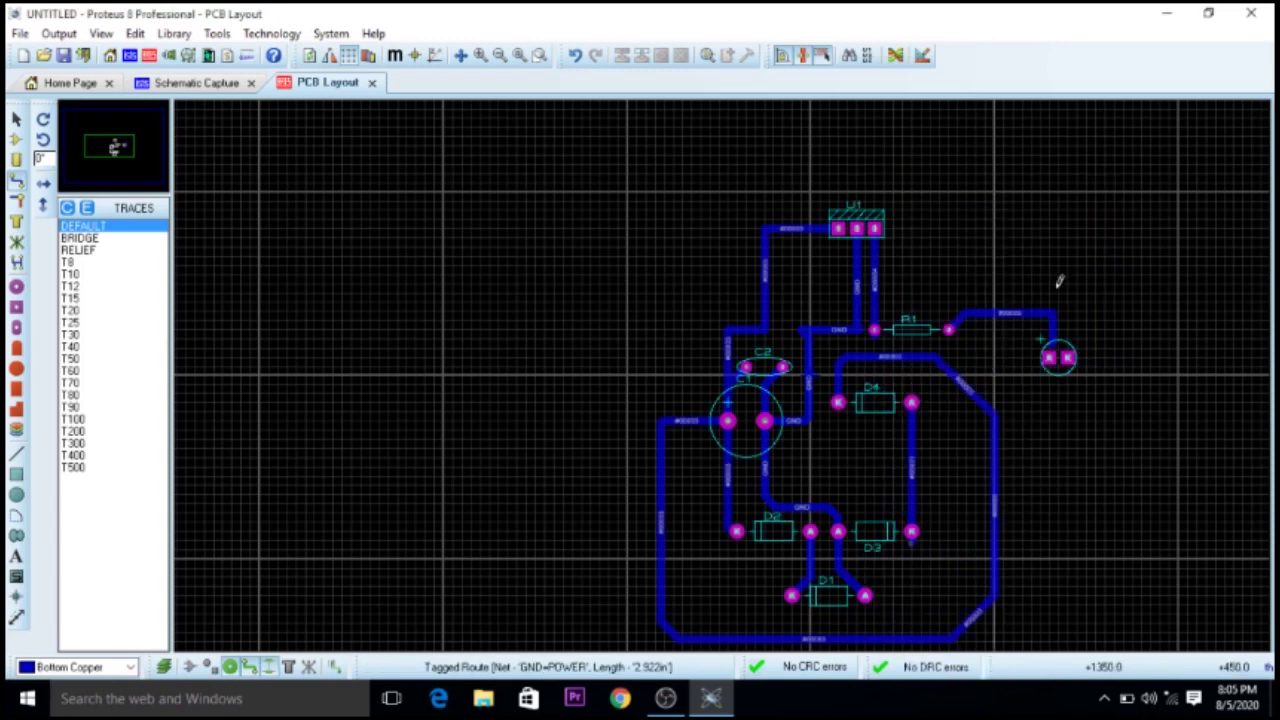
# Step: Route a bottom-copper ground track from U1's pin 2 up above the regulator and around to the LED's cathode pad
pyautogui.click(857, 220)
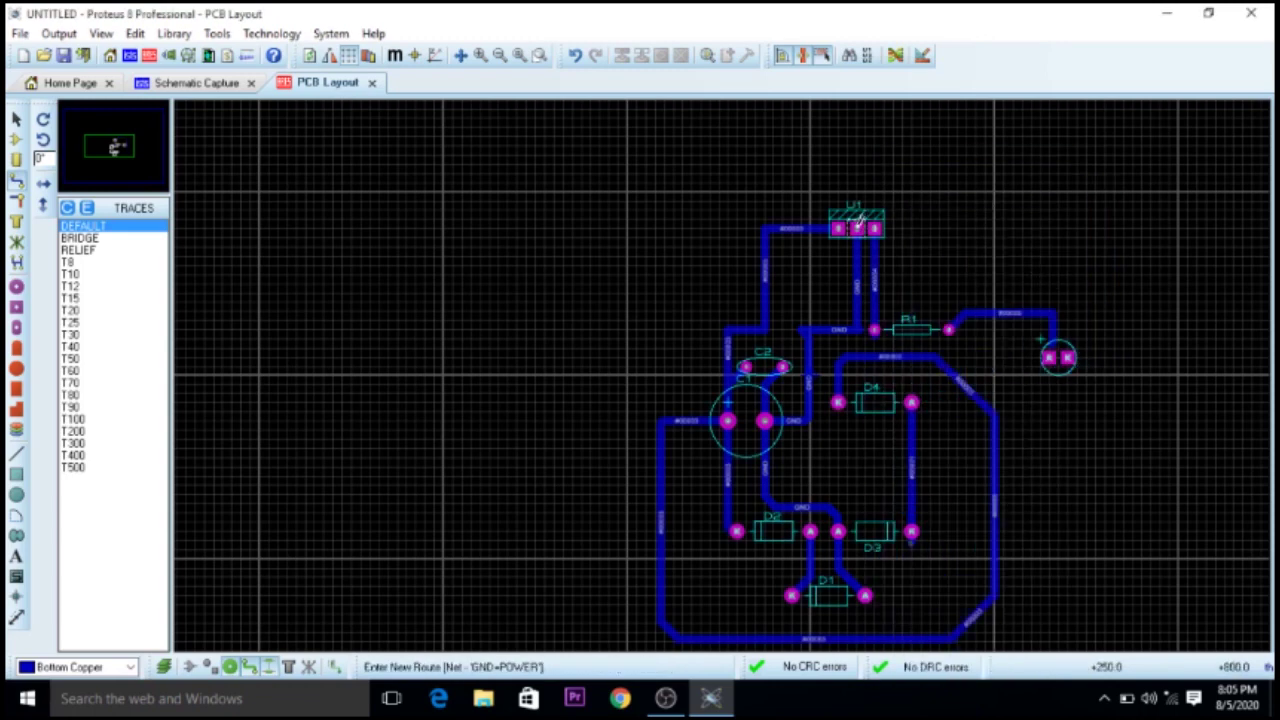
pyautogui.click(857, 167)
pyautogui.click(1138, 171)
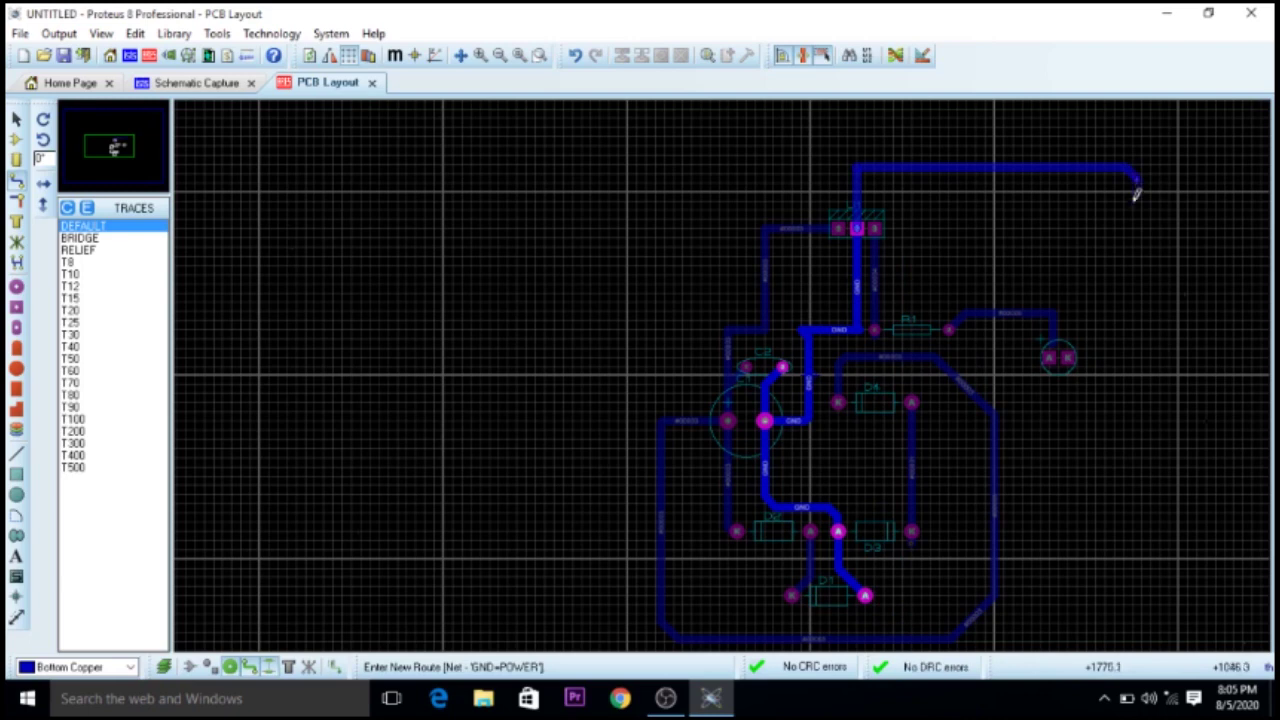
pyautogui.click(1137, 356)
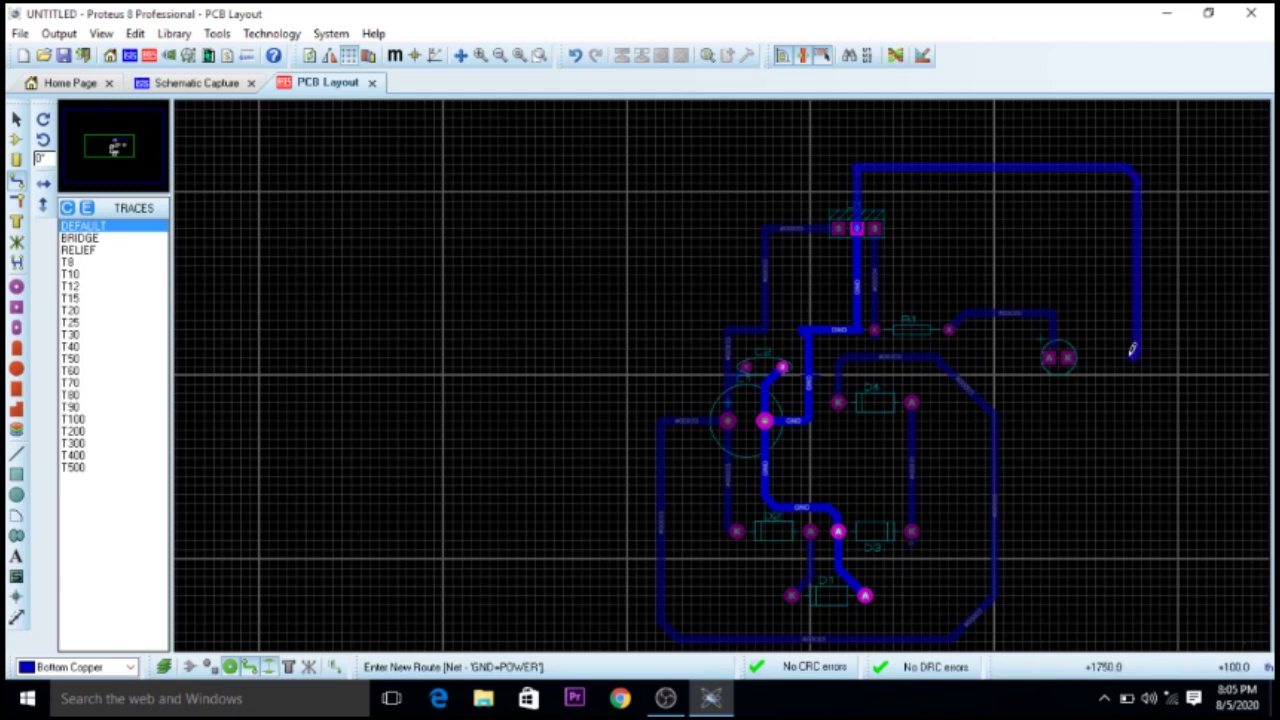
pyautogui.click(1066, 357)
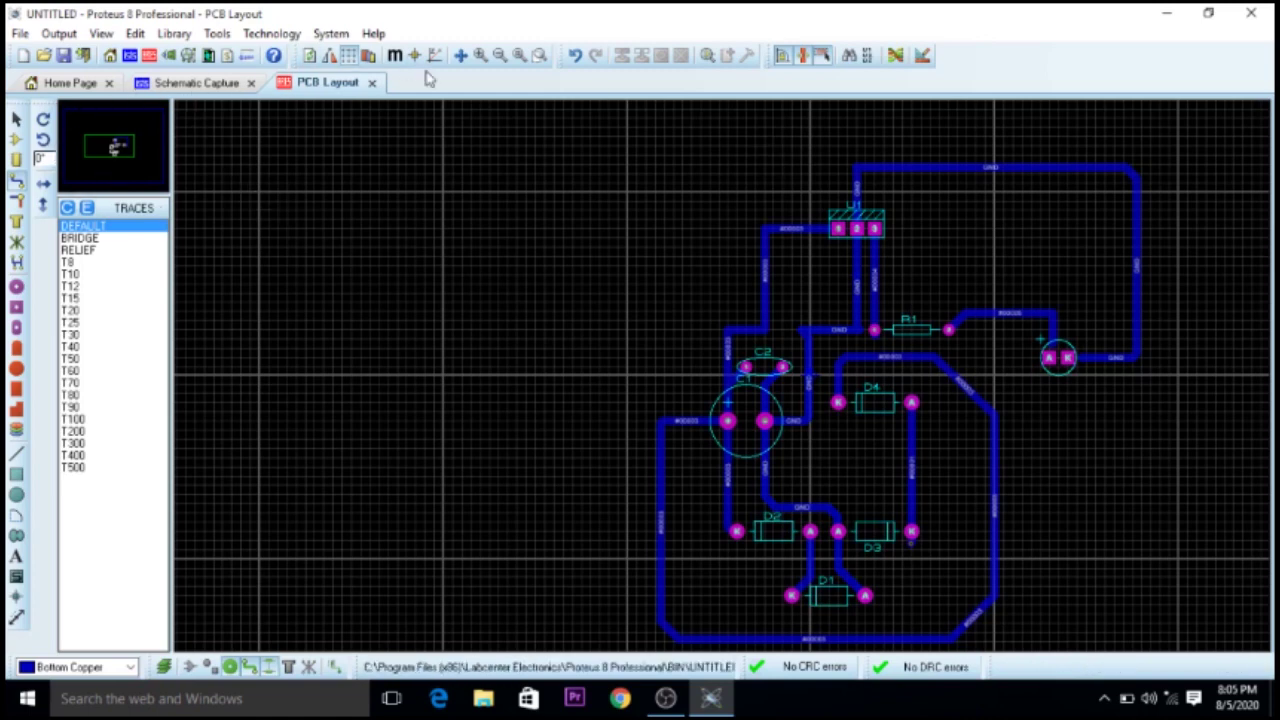
# Step: Inspect the routed board up close, checking the tracks around U1, C1, C2, R1, D4 and the LED
pyautogui.click(492, 58)
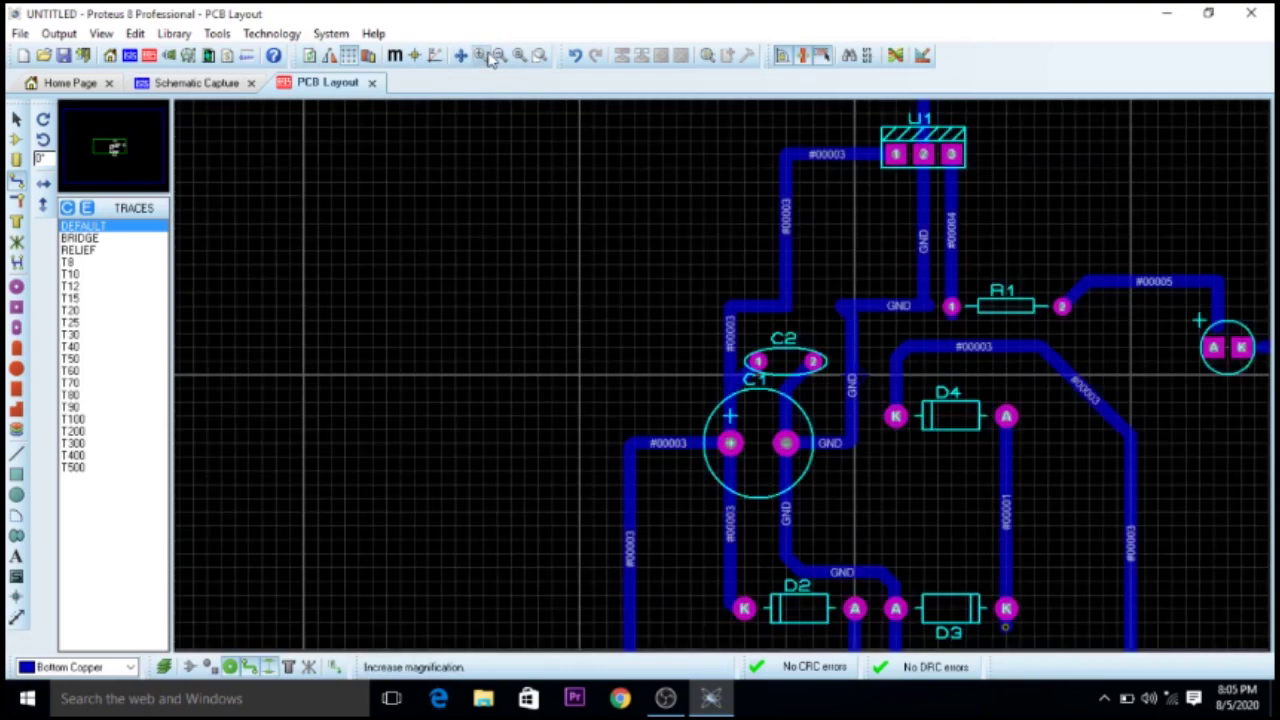
pyautogui.click(90, 141)
pyautogui.click(93, 142)
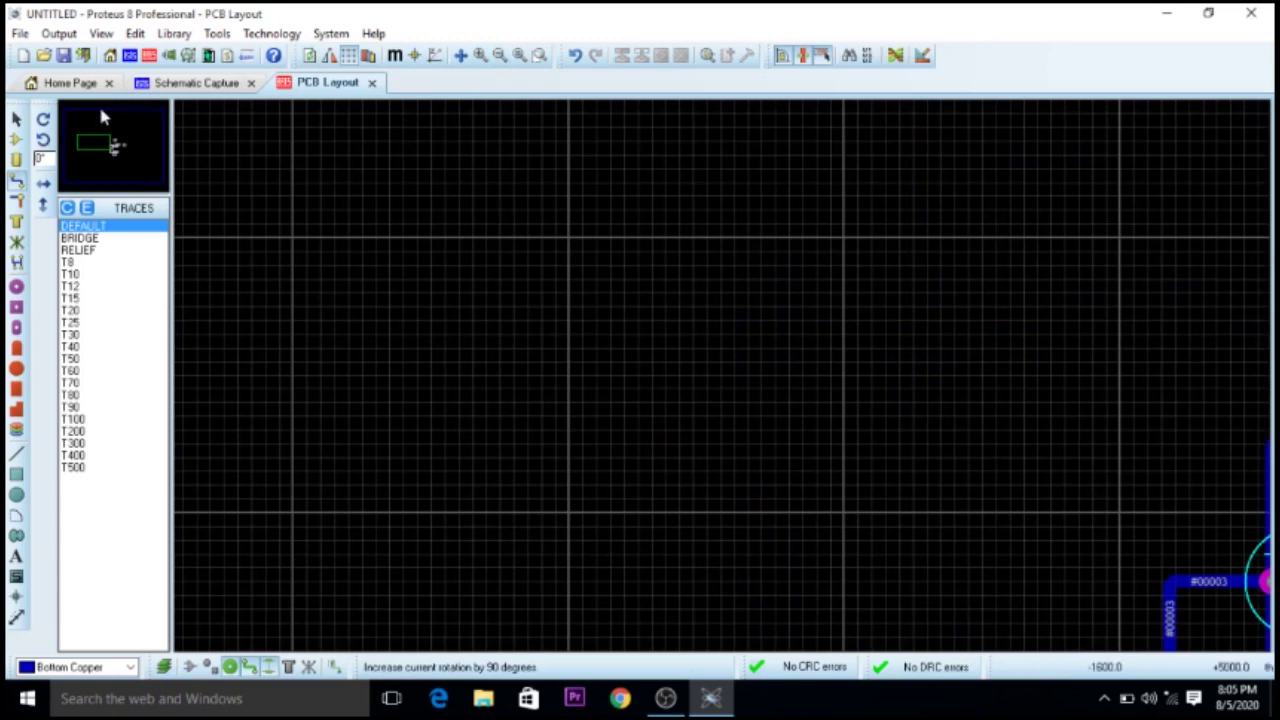
pyautogui.click(95, 135)
pyautogui.click(92, 135)
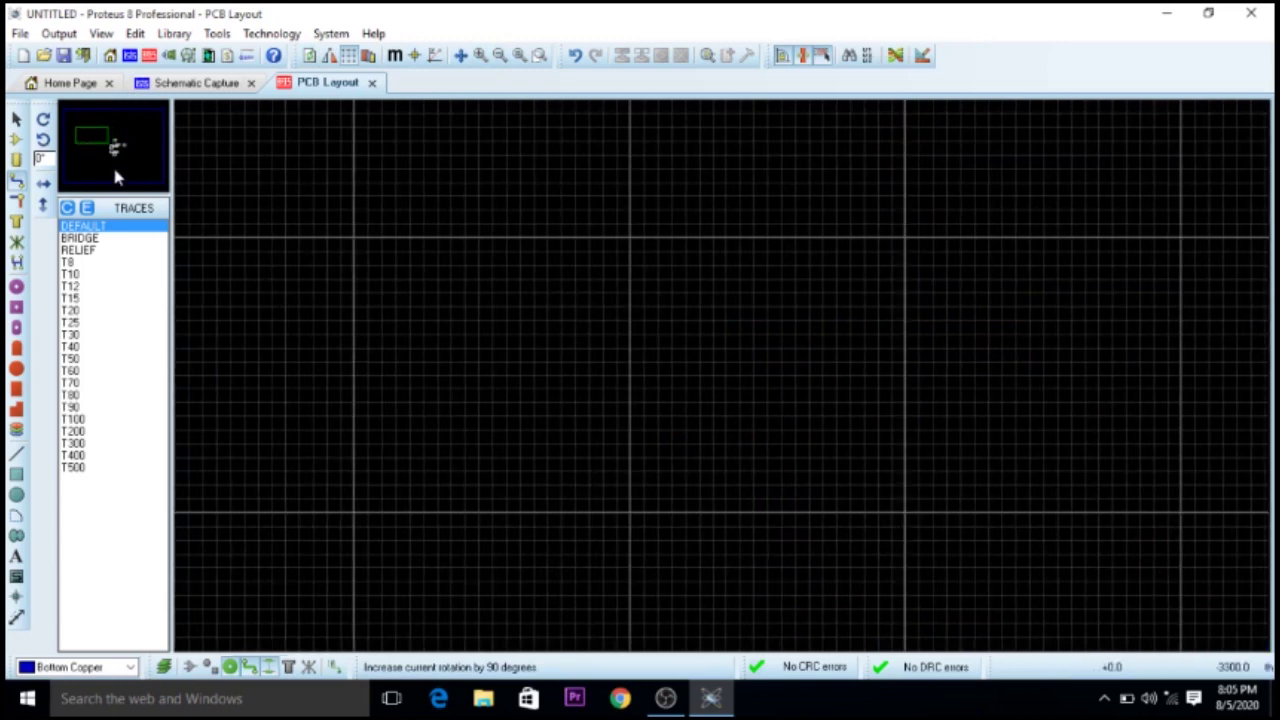
pyautogui.click(104, 134)
pyautogui.click(104, 135)
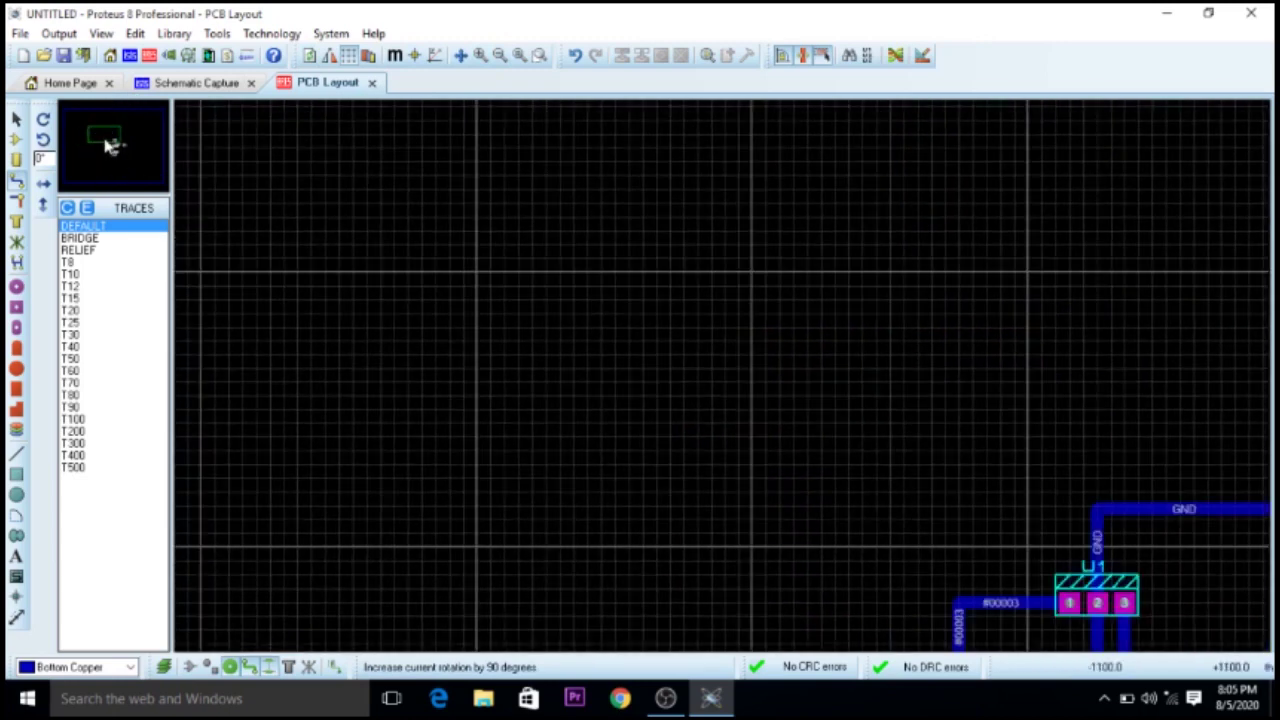
pyautogui.click(113, 147)
pyautogui.click(113, 152)
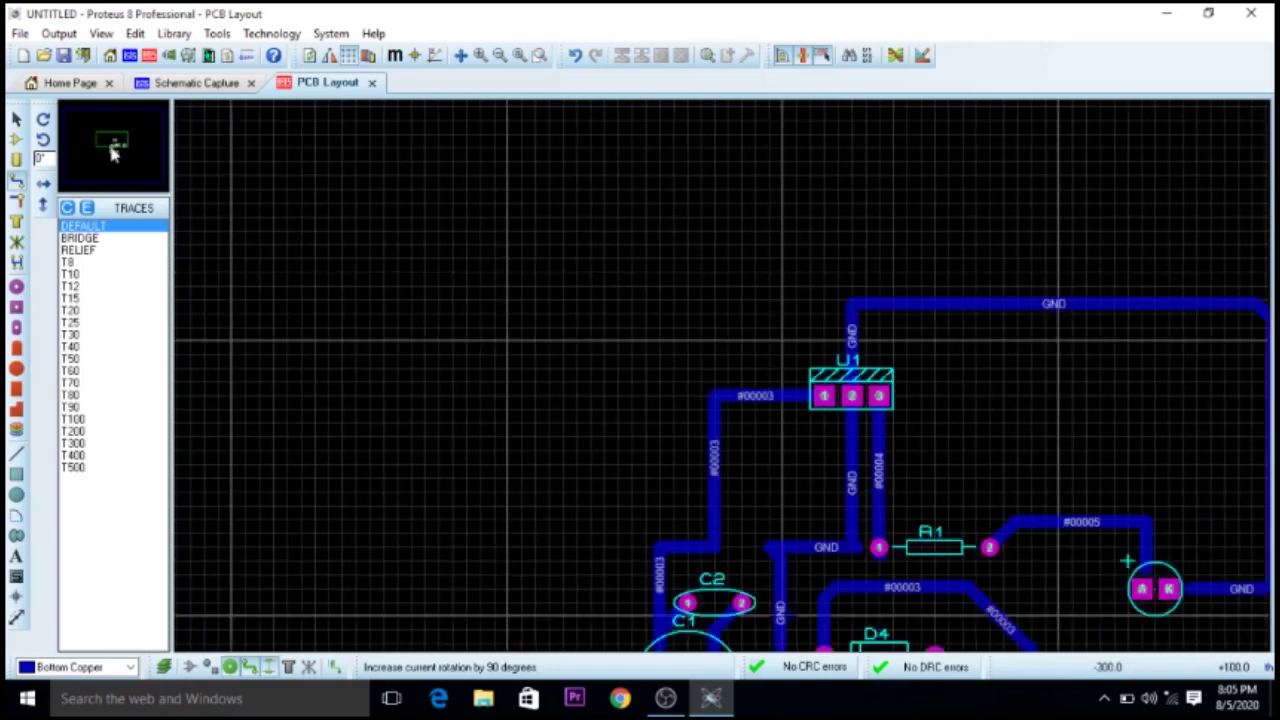
pyautogui.click(128, 161)
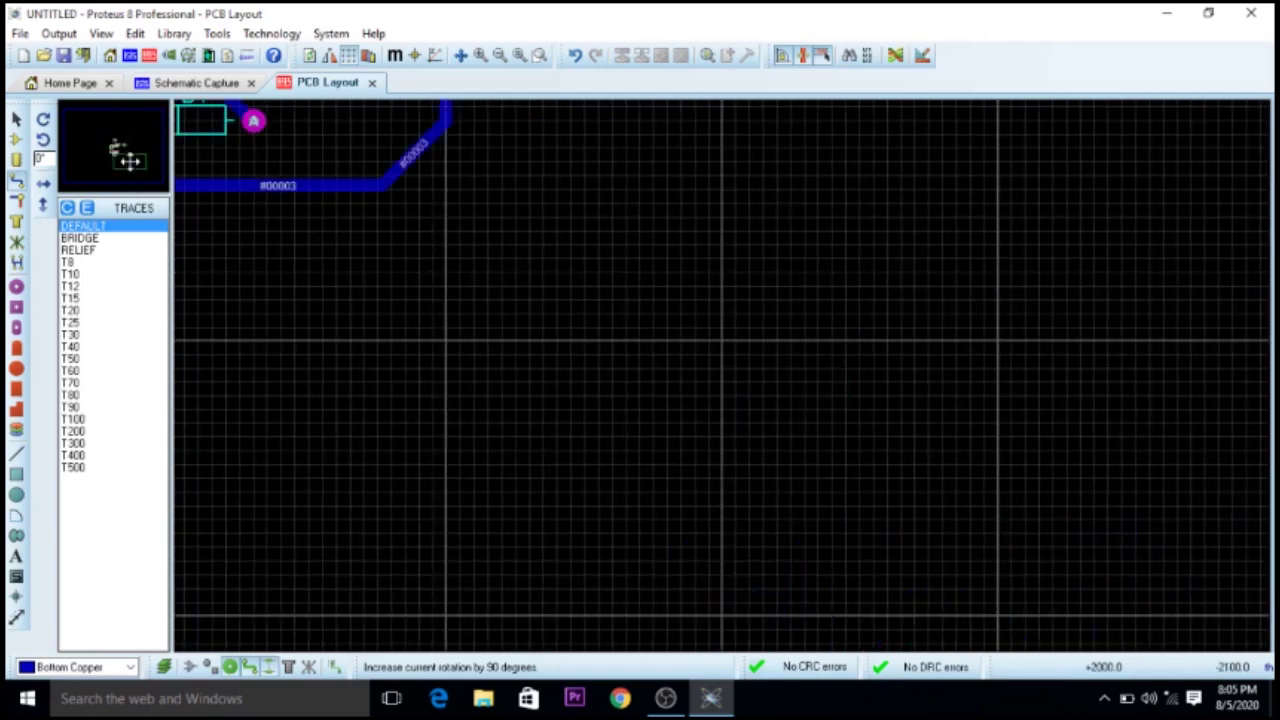
pyautogui.click(120, 149)
pyautogui.click(117, 149)
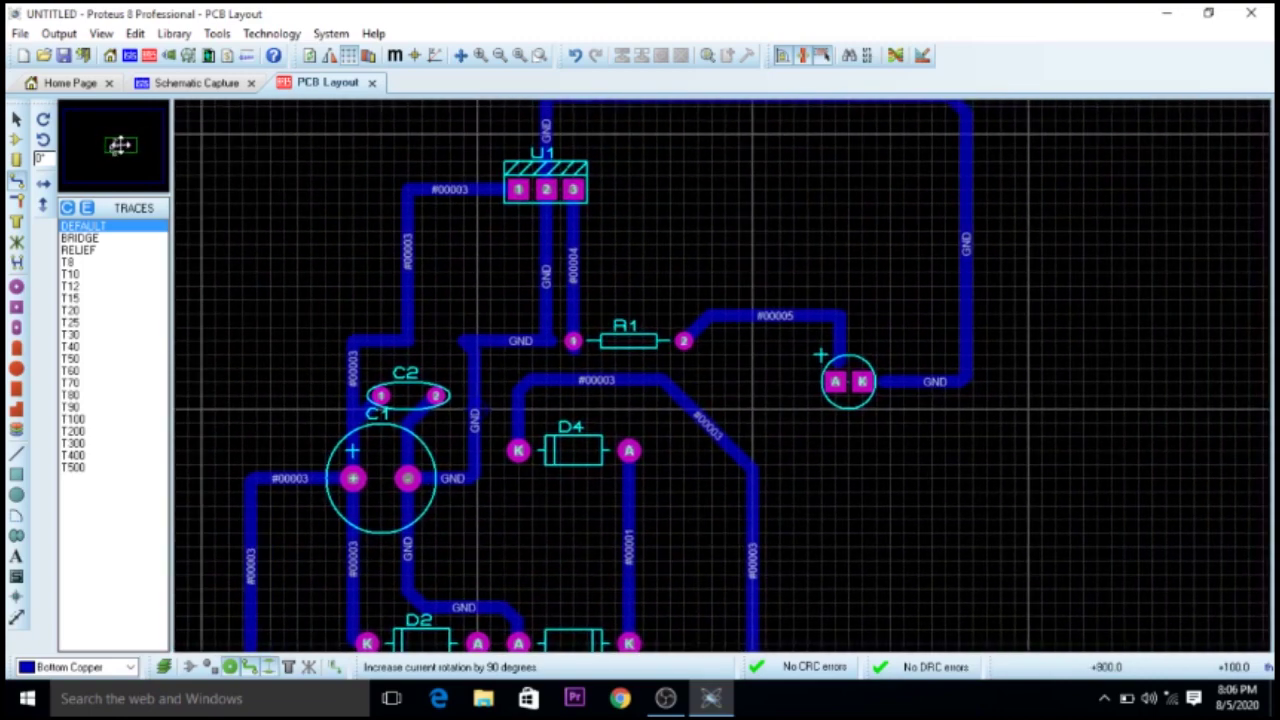
# Step: Draw a rectangle enclosing all components and tracks and change it to the Board Edge layer
pyautogui.click(499, 56)
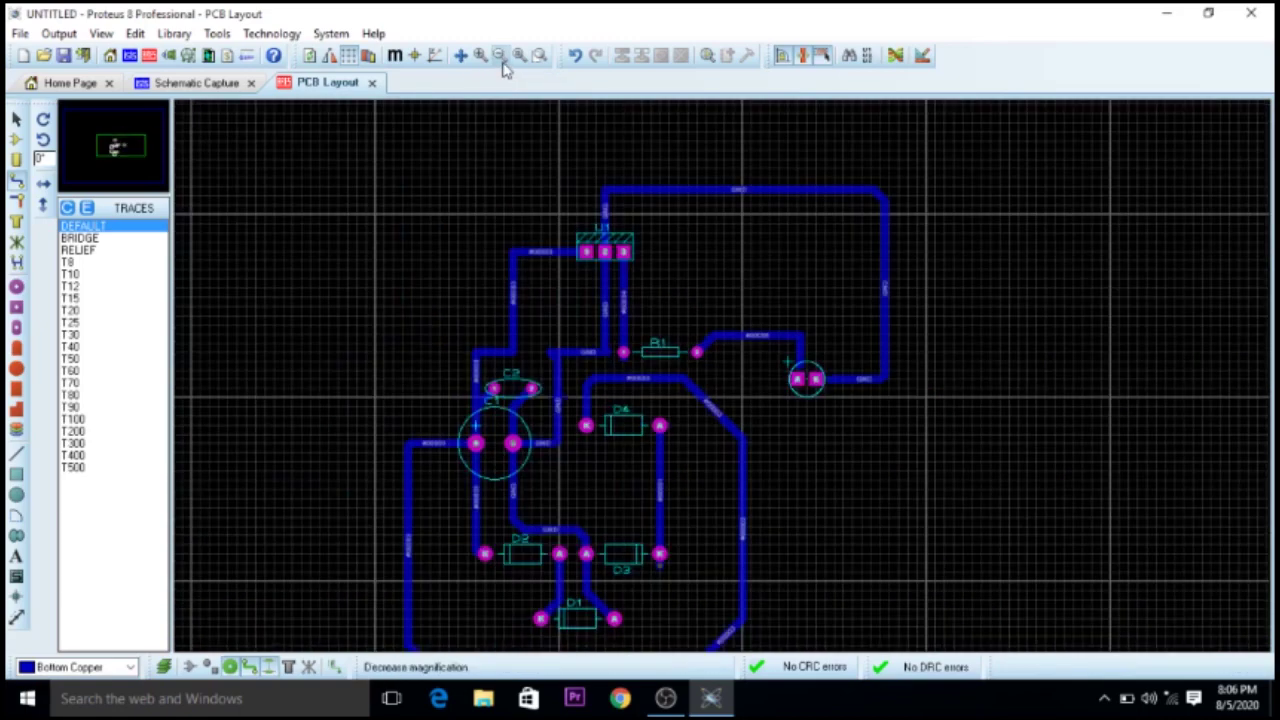
pyautogui.click(499, 56)
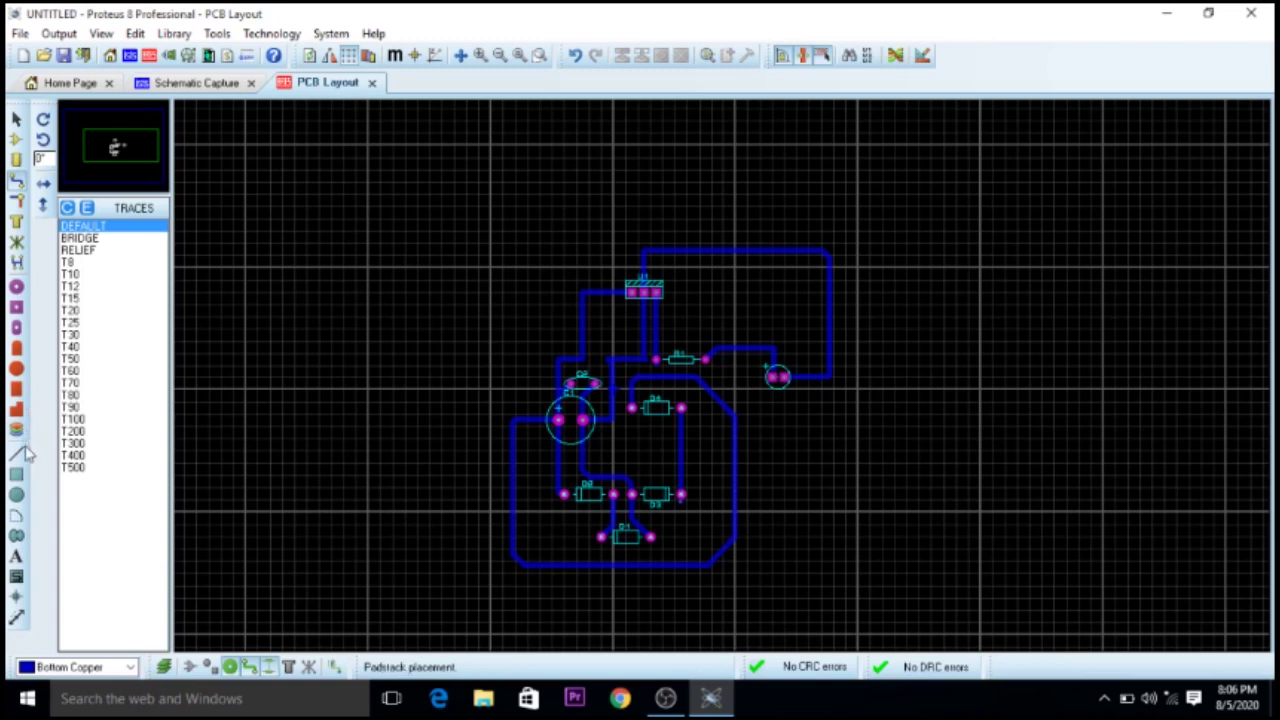
pyautogui.click(17, 476)
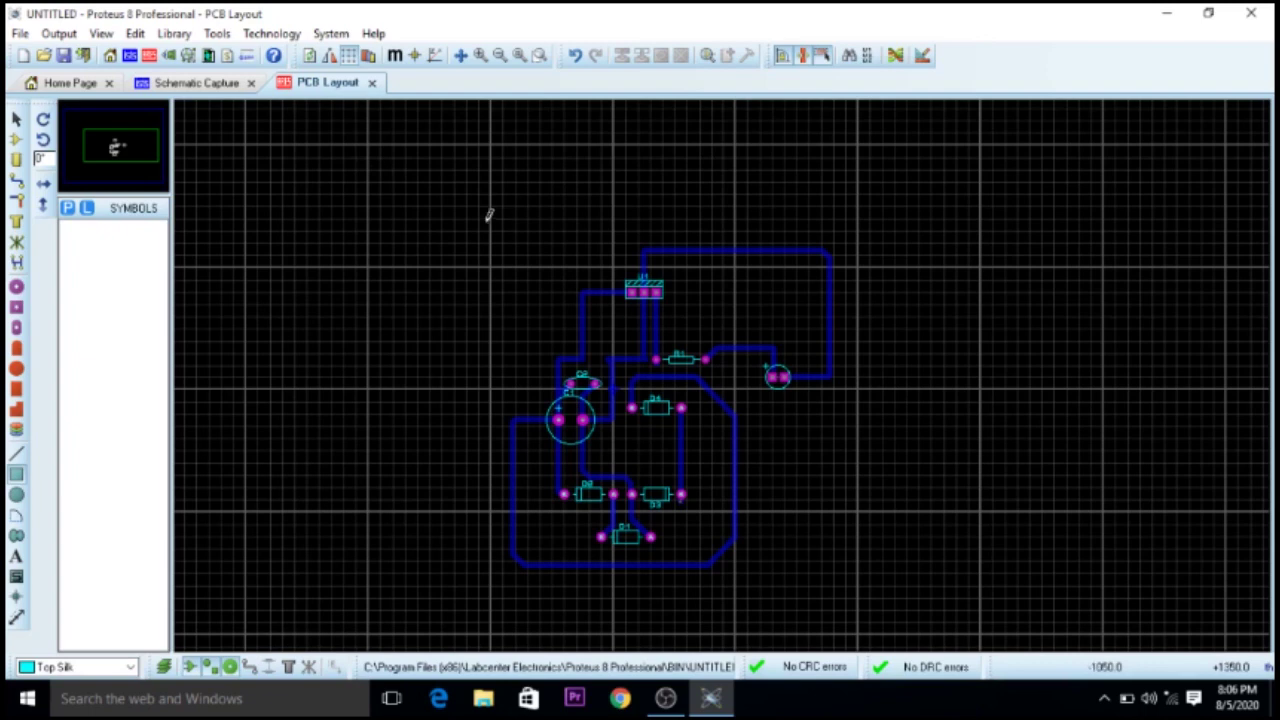
pyautogui.moveTo(480, 220); pyautogui.dragTo(919, 585)
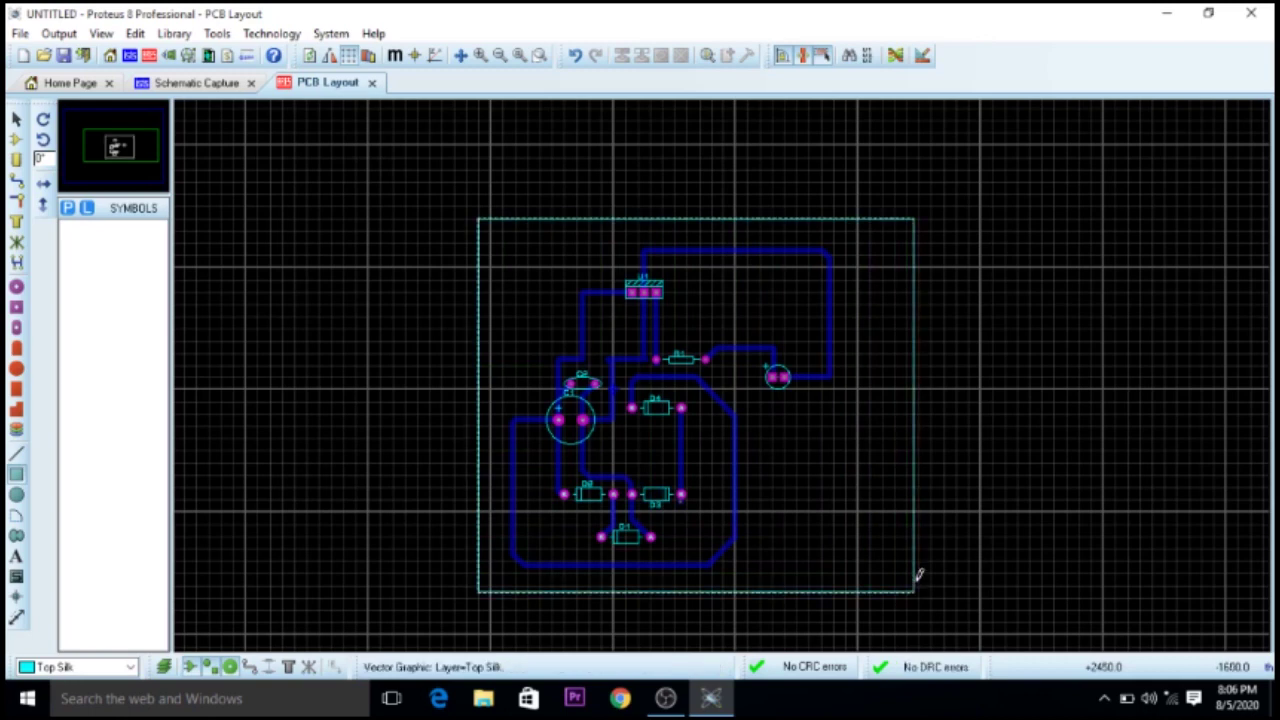
pyautogui.rightClick(916, 559)
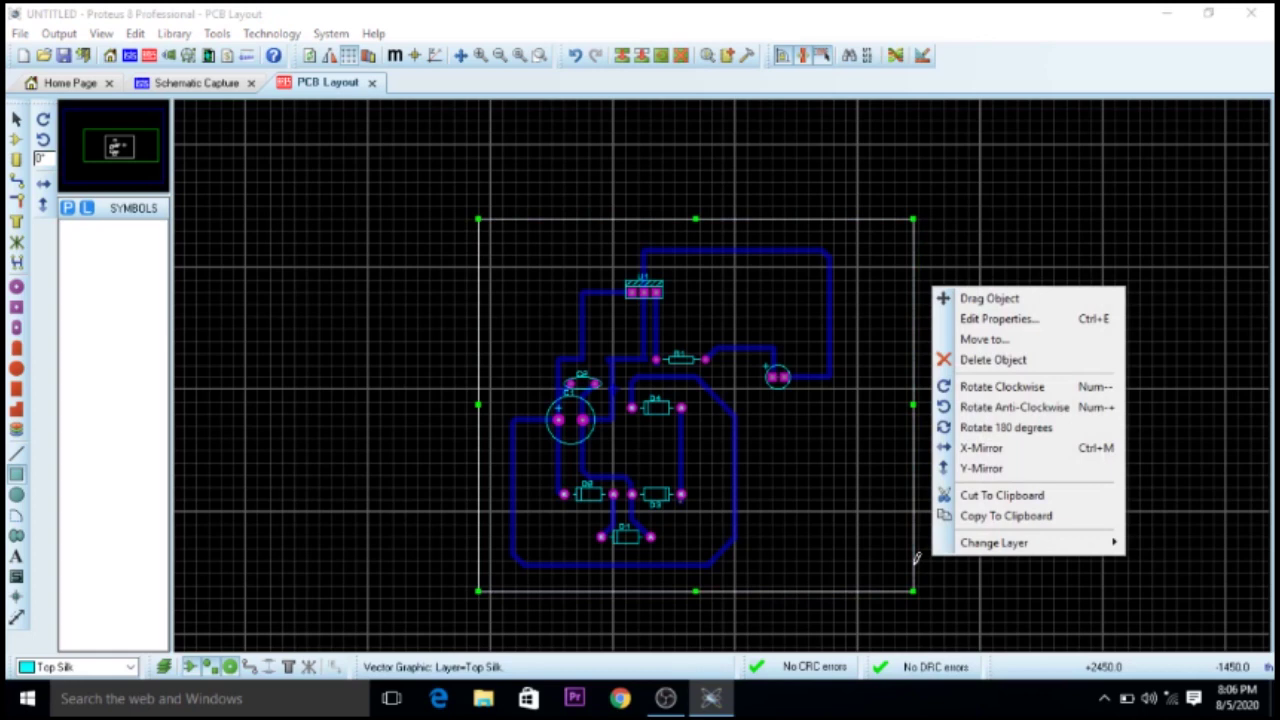
pyautogui.moveTo(968, 550)
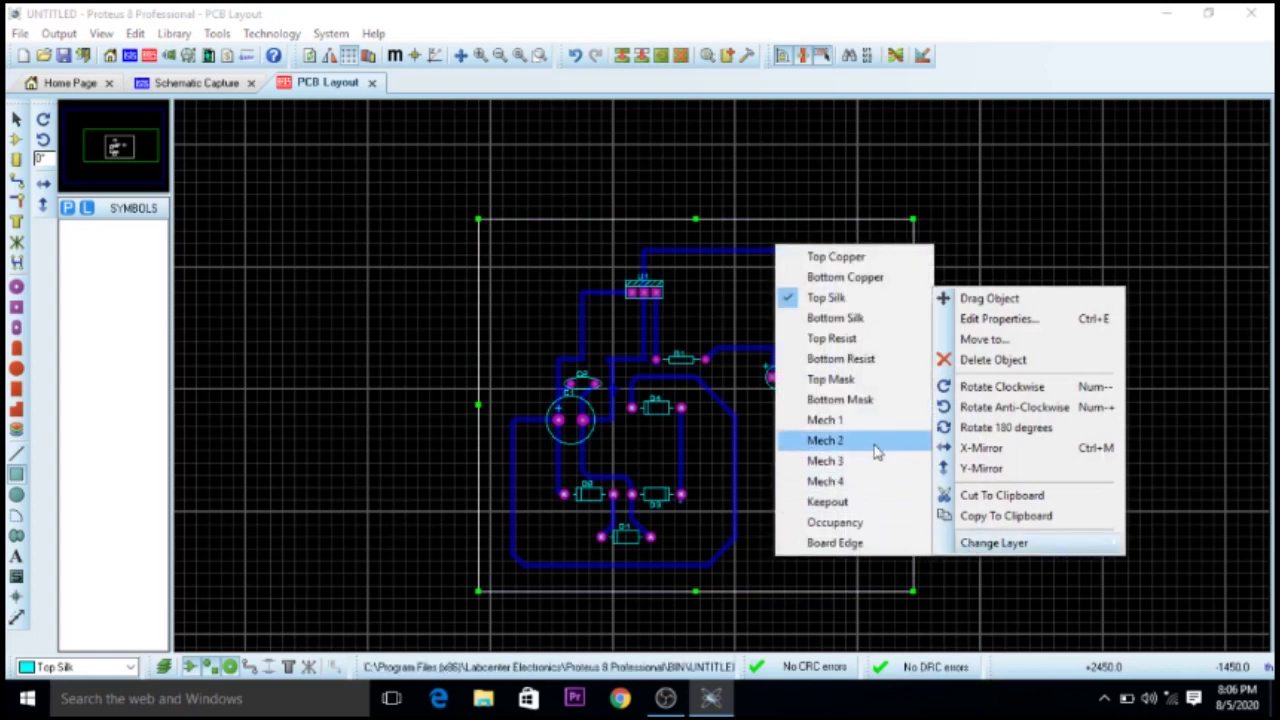
pyautogui.click(858, 545)
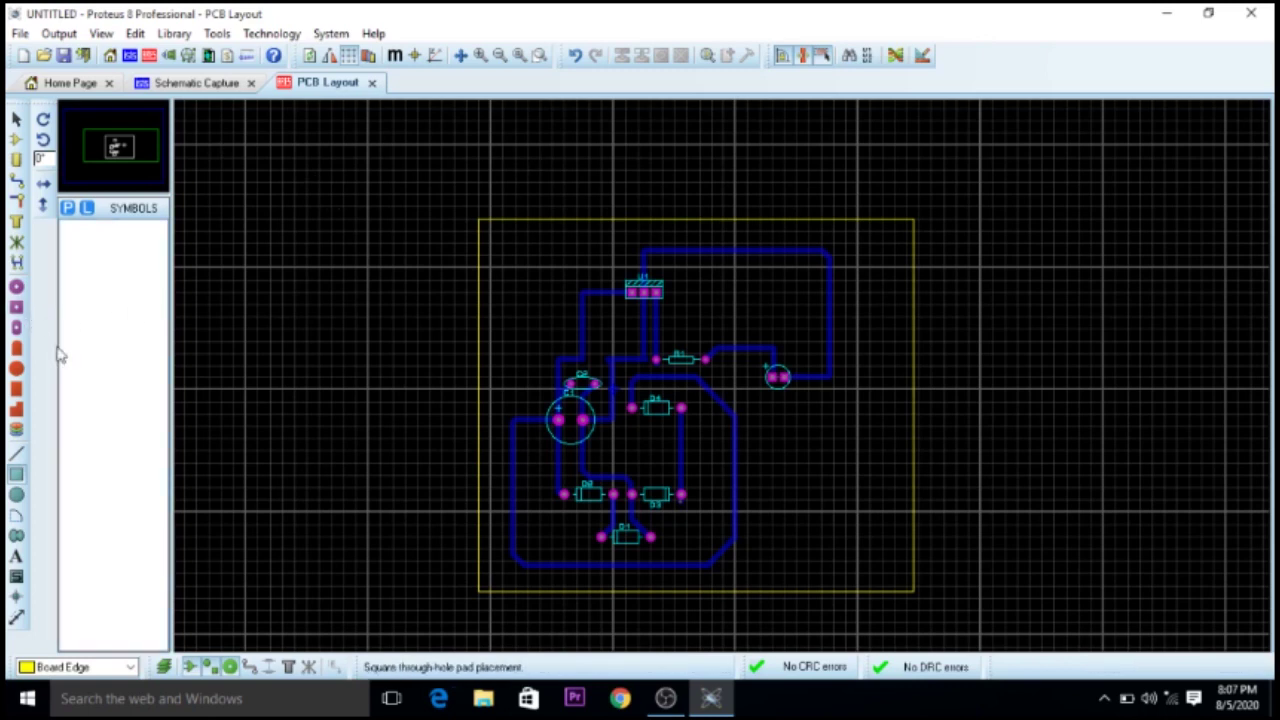
# Step: Draw a small circular mounting hole on the Board Edge layer in each of the board's four corners
pyautogui.click(17, 495)
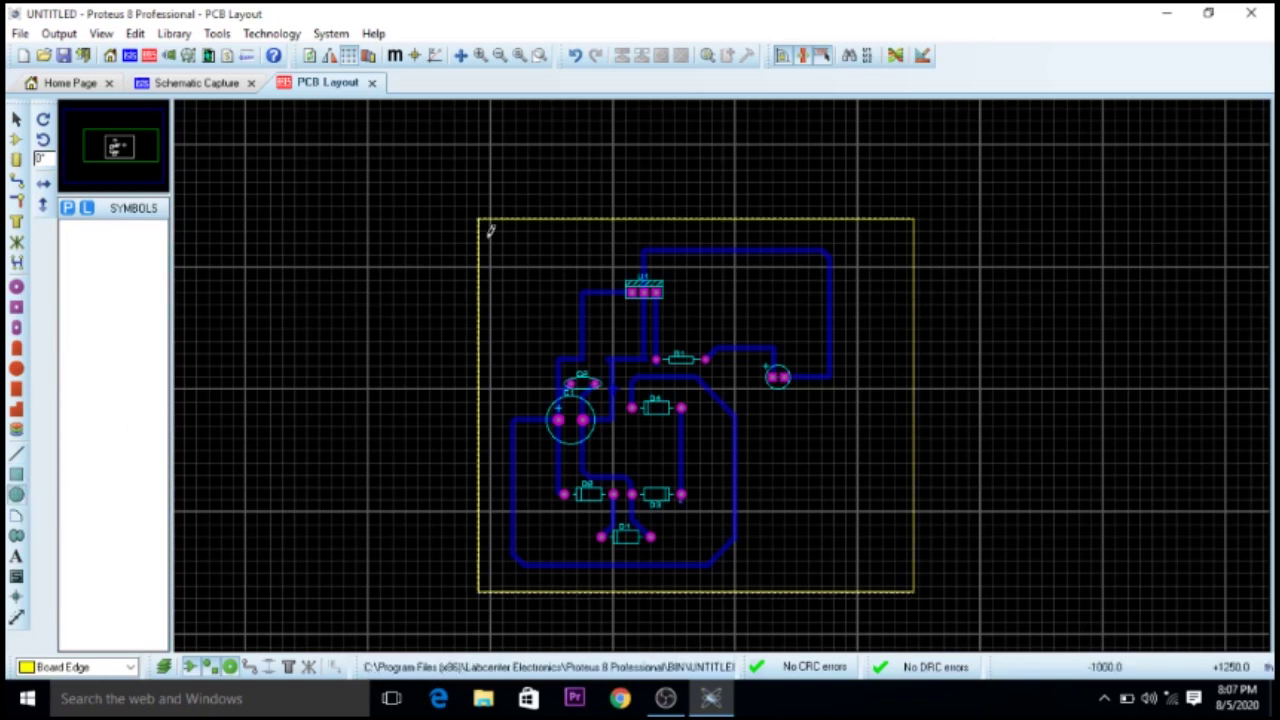
pyautogui.moveTo(503, 231); pyautogui.dragTo(514, 238)
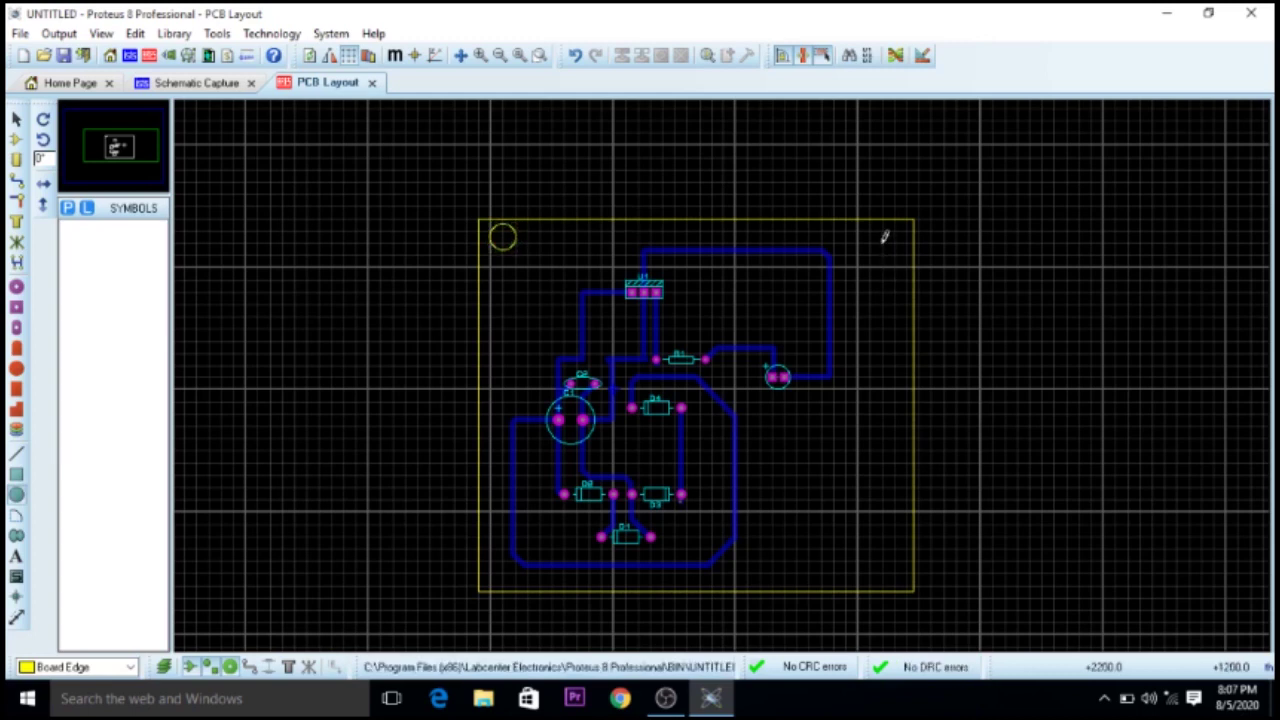
pyautogui.moveTo(883, 230); pyautogui.dragTo(898, 238)
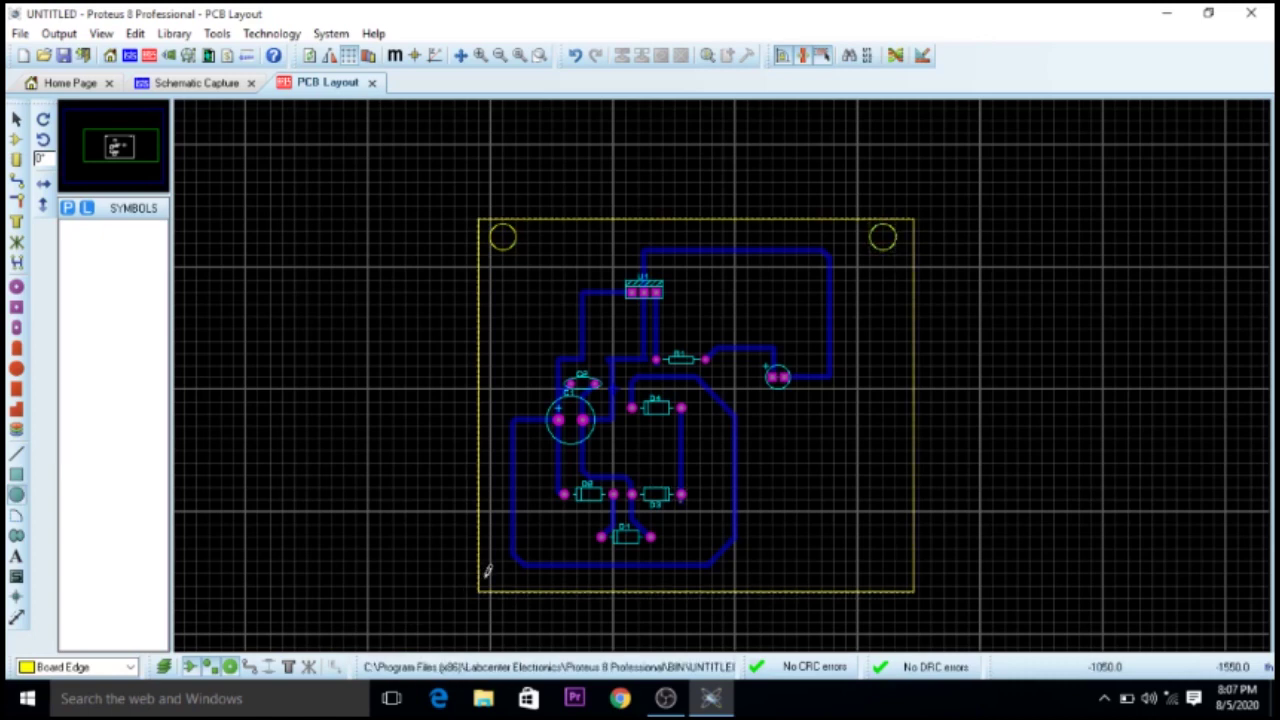
pyautogui.moveTo(490, 573); pyautogui.dragTo(500, 574)
pyautogui.moveTo(882, 562); pyautogui.dragTo(896, 563)
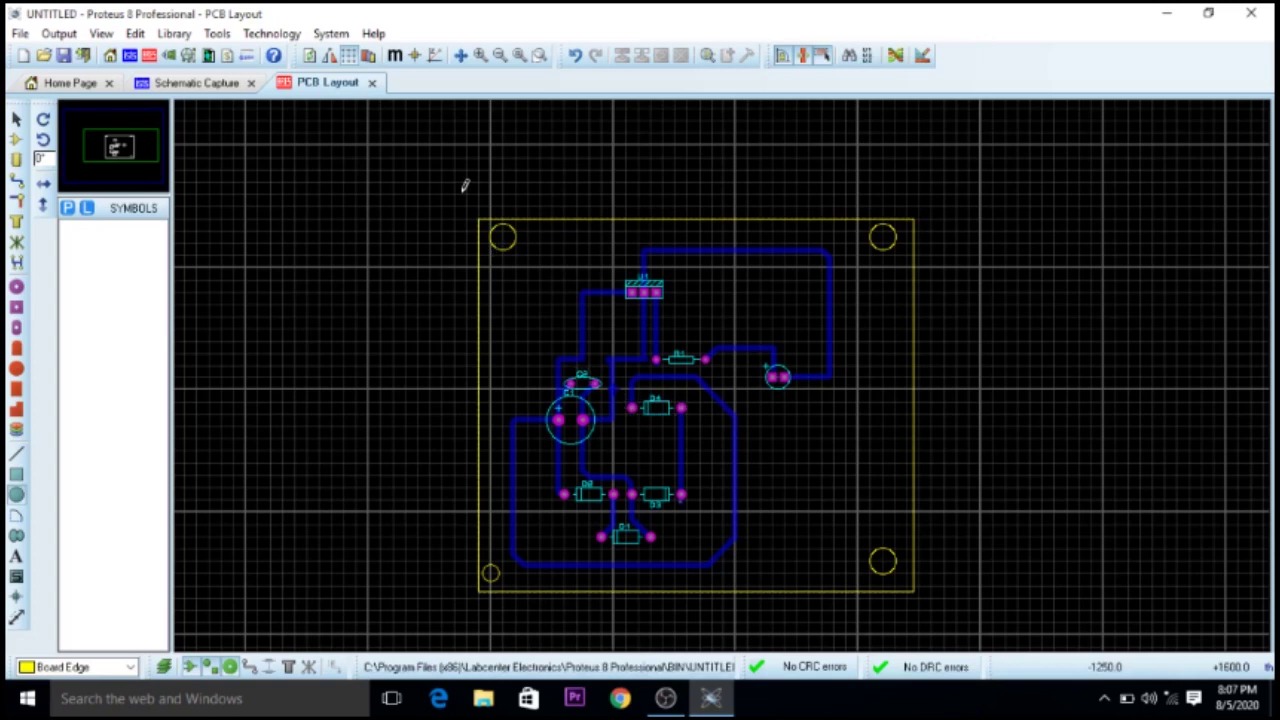
# Step: Open the 3D visualization of the board and view it from overhead, front, left, back and right
pyautogui.click(170, 58)
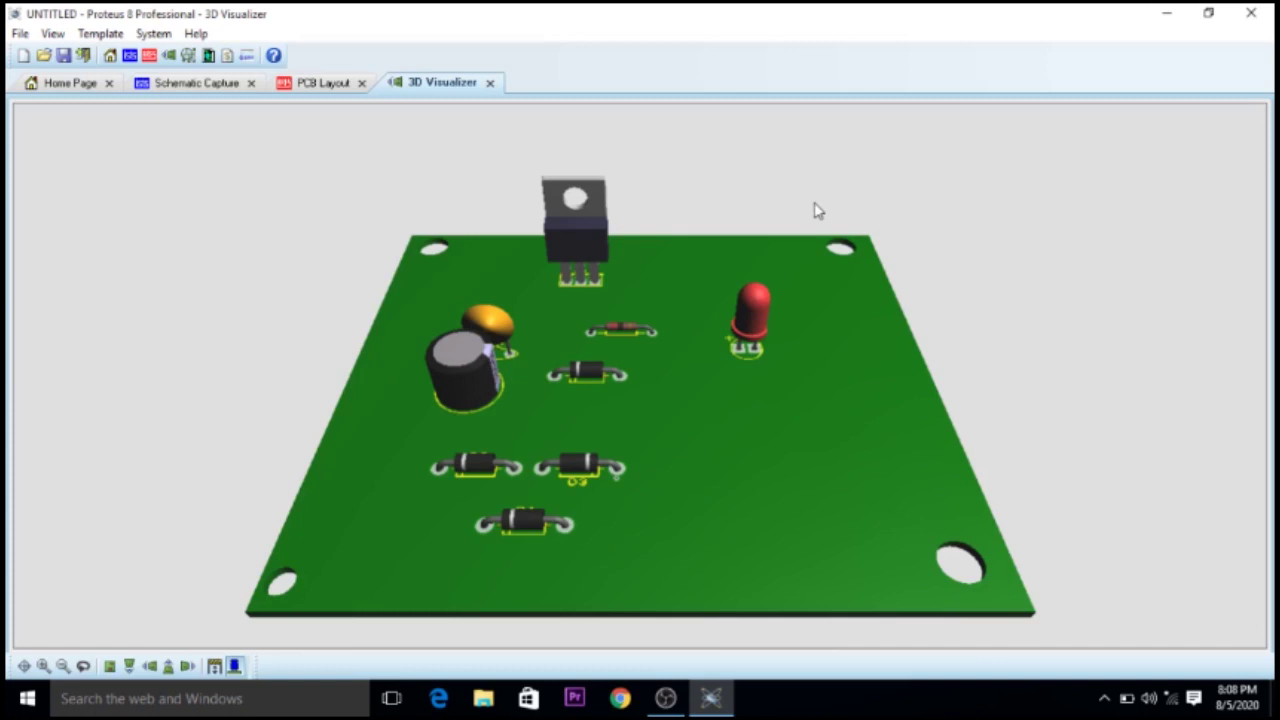
pyautogui.click(110, 666)
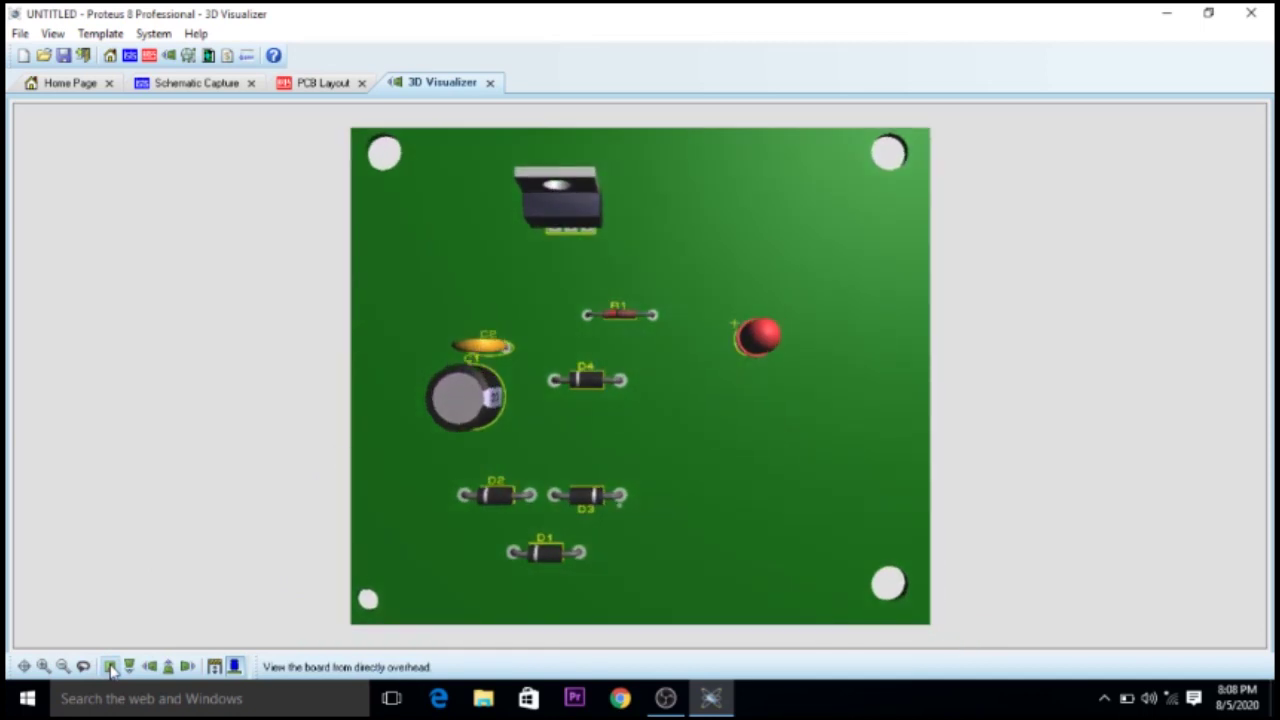
pyautogui.click(129, 666)
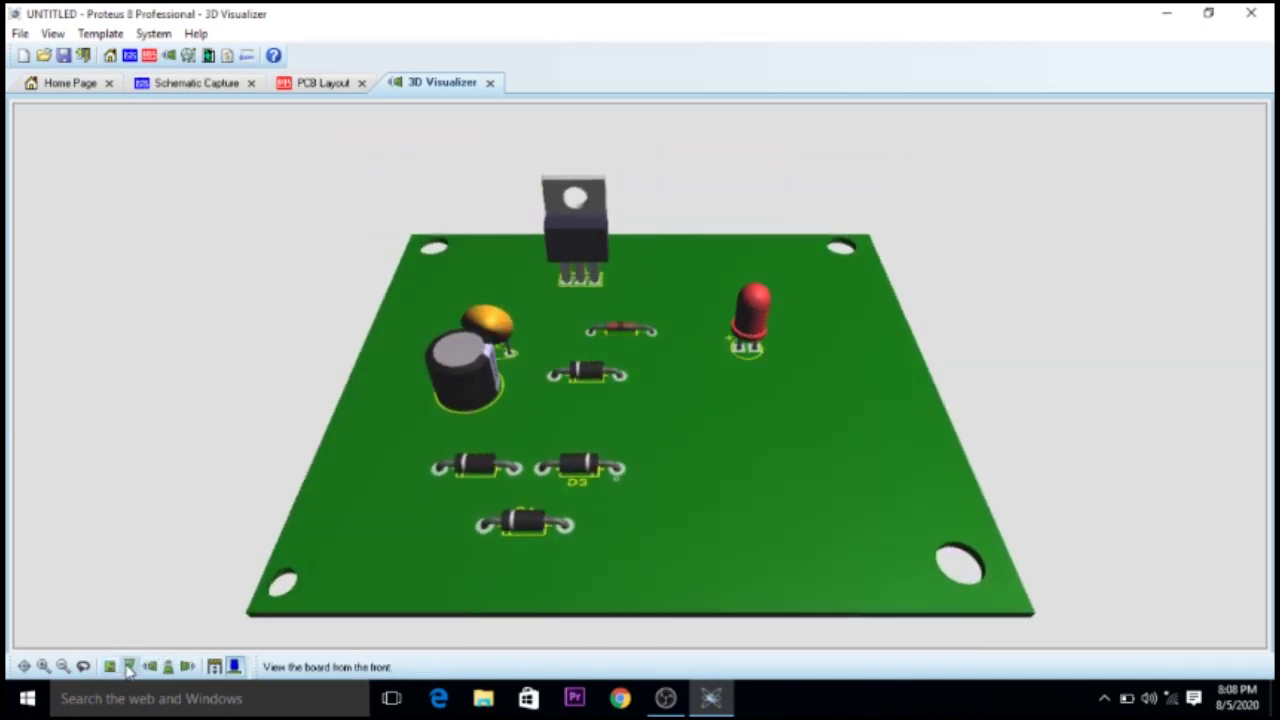
pyautogui.click(149, 667)
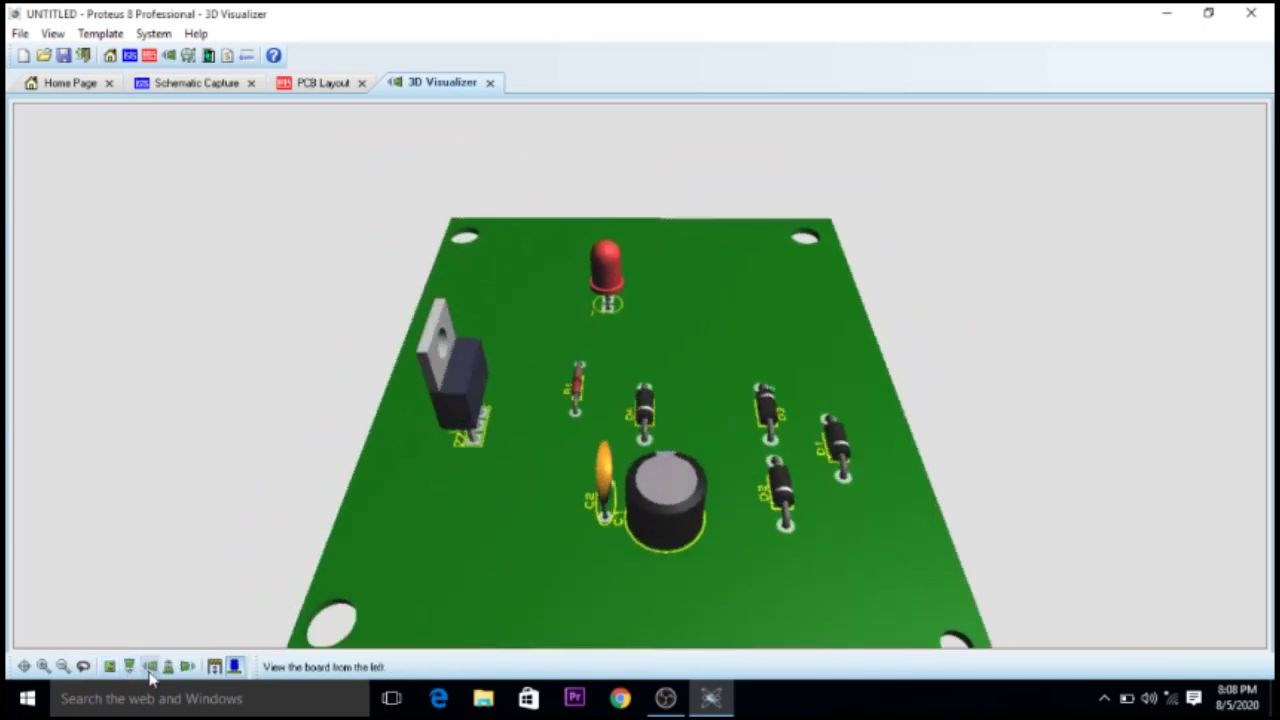
pyautogui.click(168, 667)
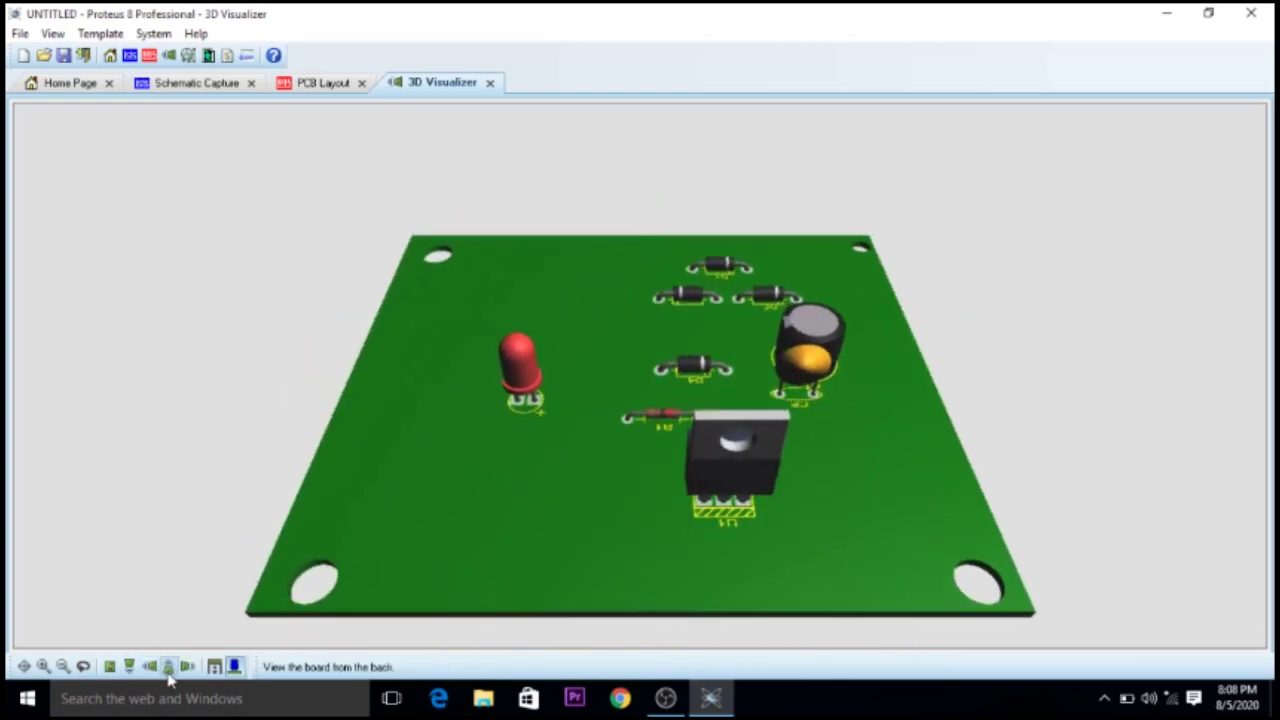
pyautogui.click(186, 667)
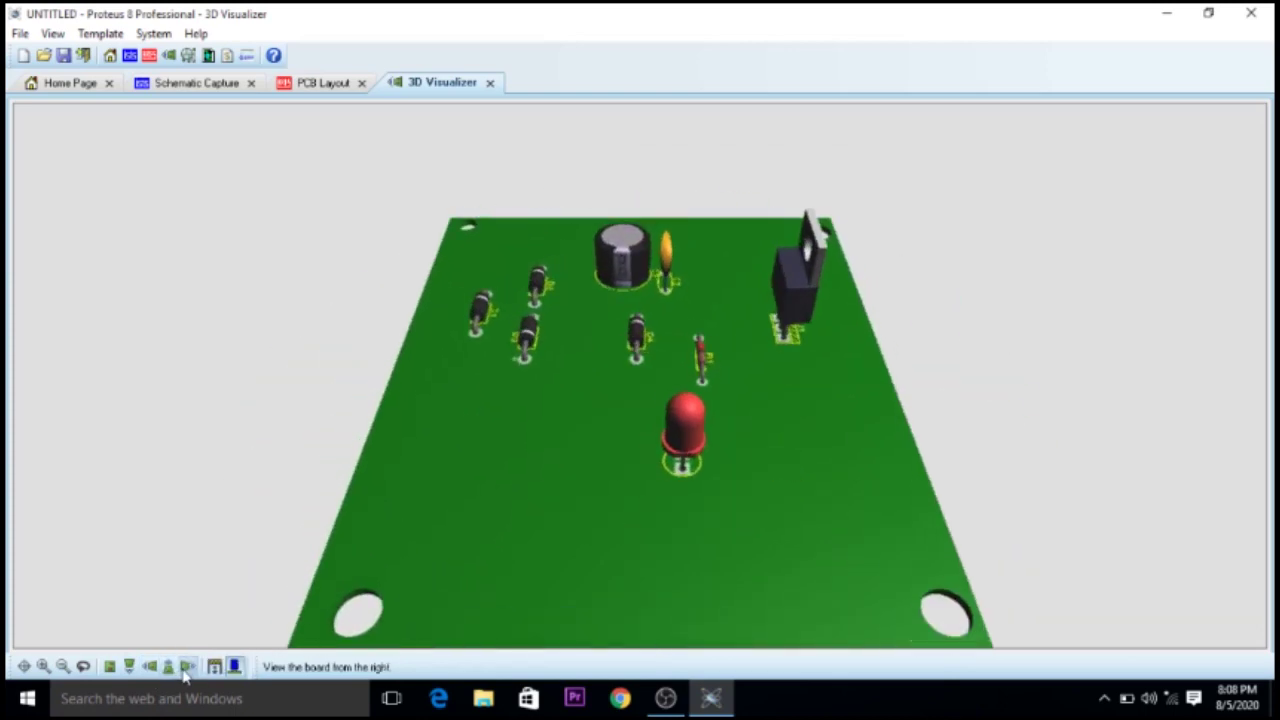
# Step: Flip the 3D board to examine its bottom-copper tracks from directly overhead, and flip it back to the component side
pyautogui.click(83, 666)
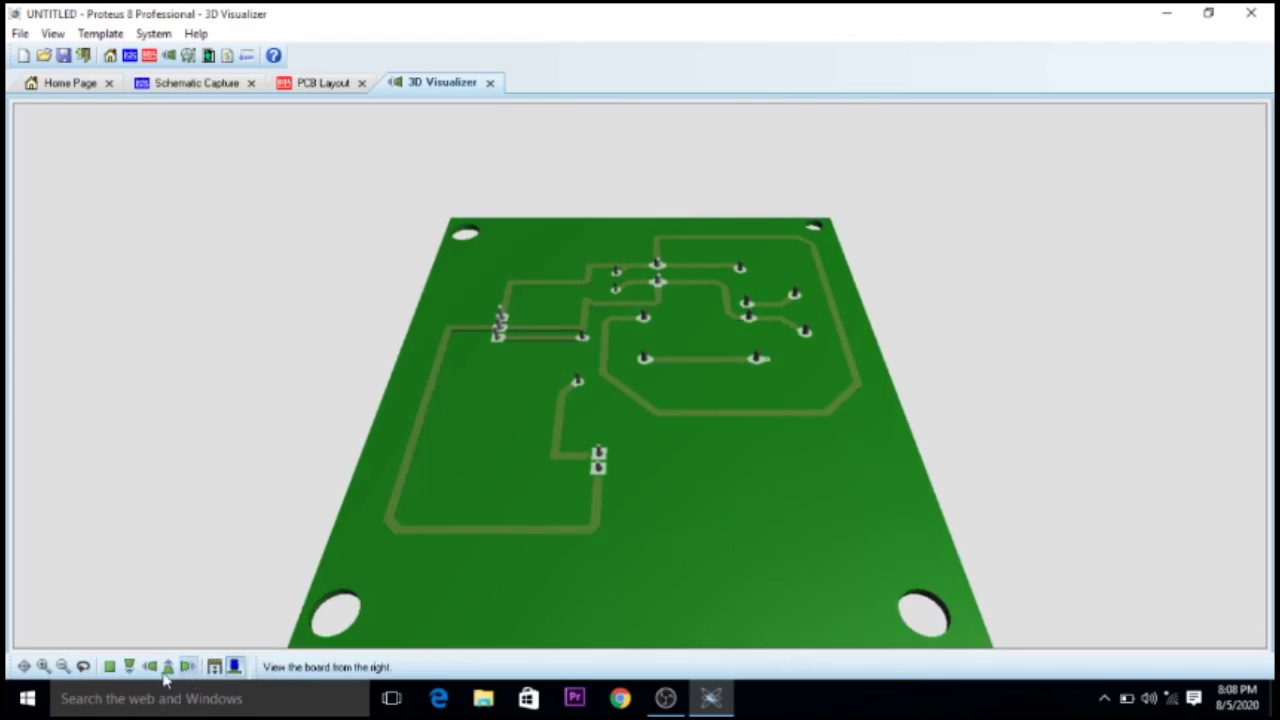
pyautogui.click(109, 666)
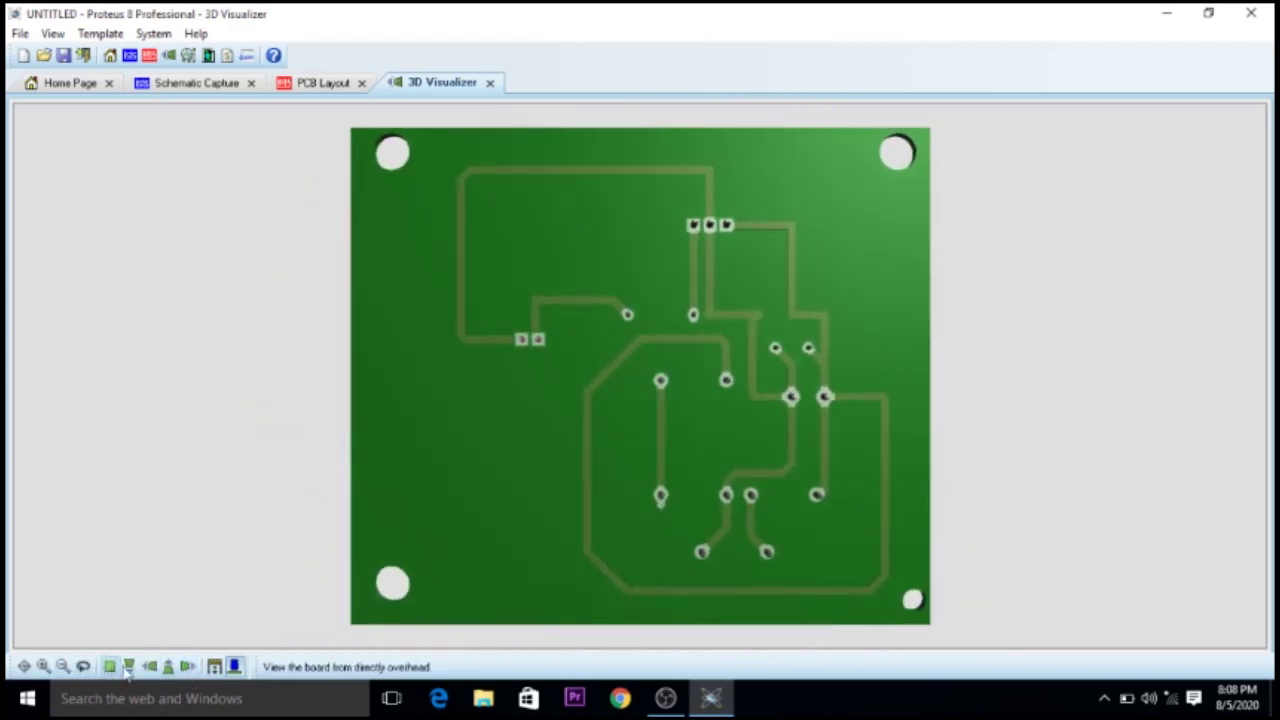
pyautogui.click(83, 667)
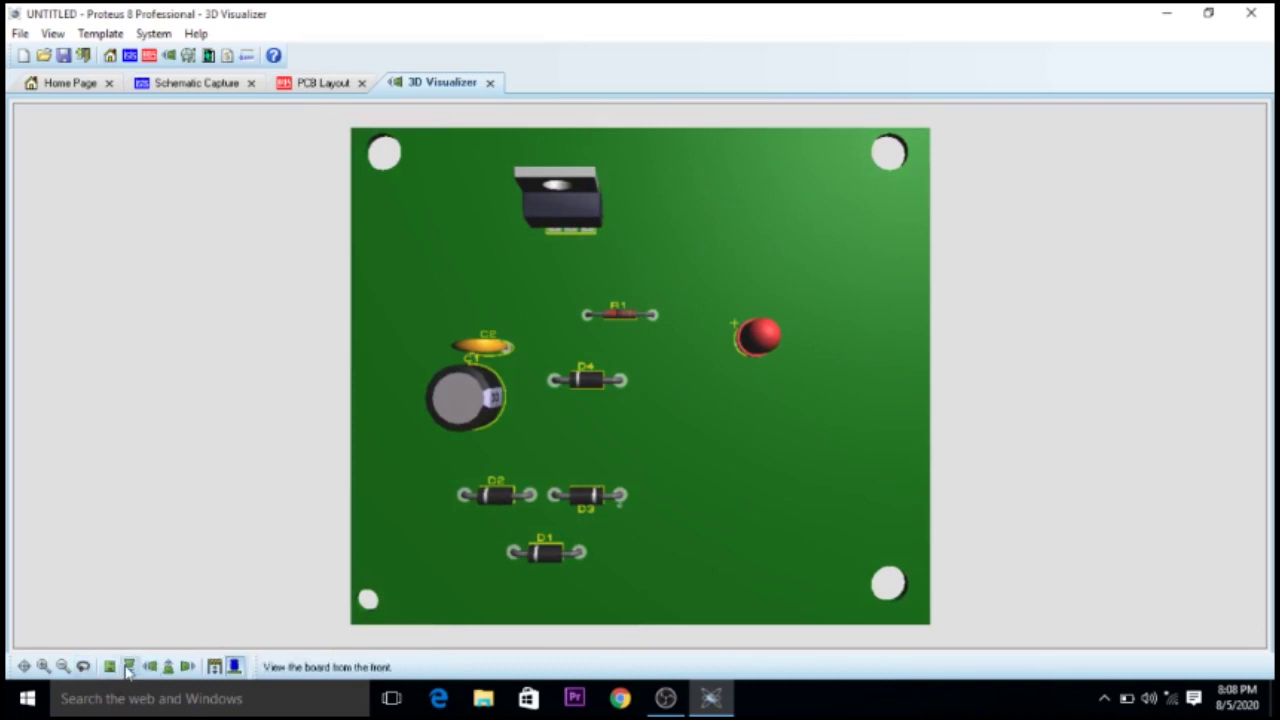
# Step: Review the component side of the 3D board again from the front, left, back and right
pyautogui.click(129, 667)
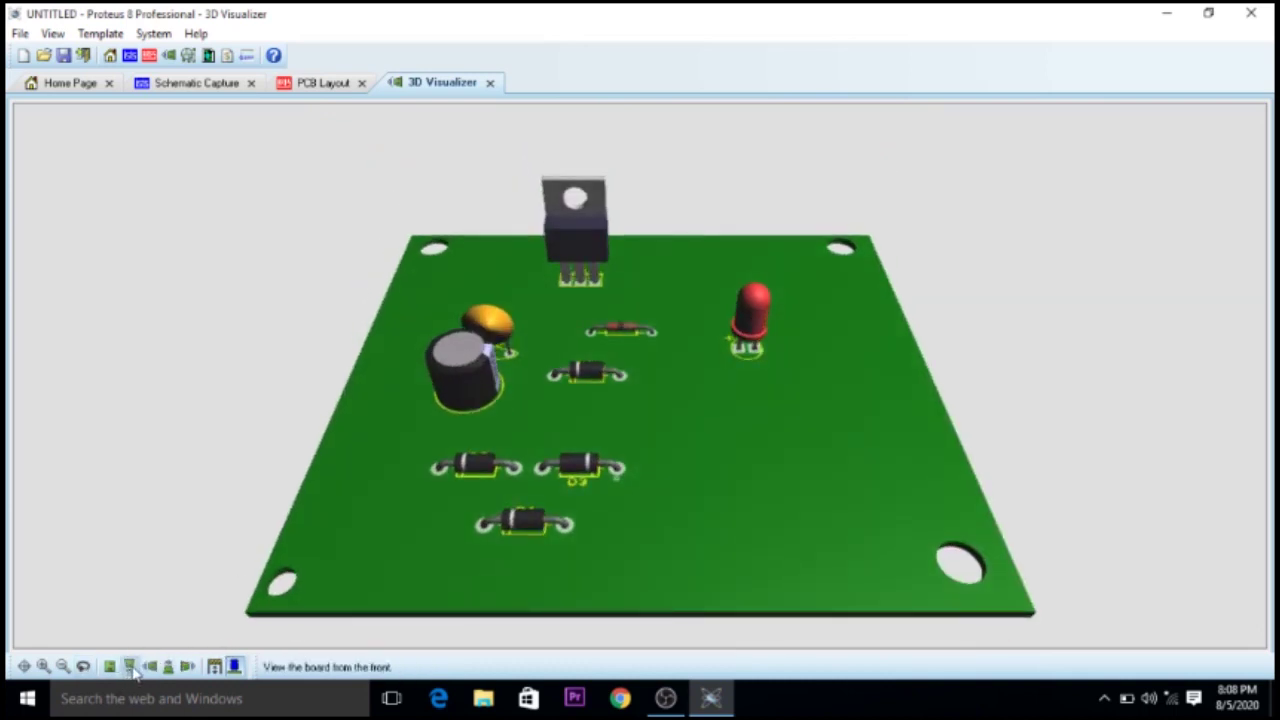
pyautogui.click(149, 667)
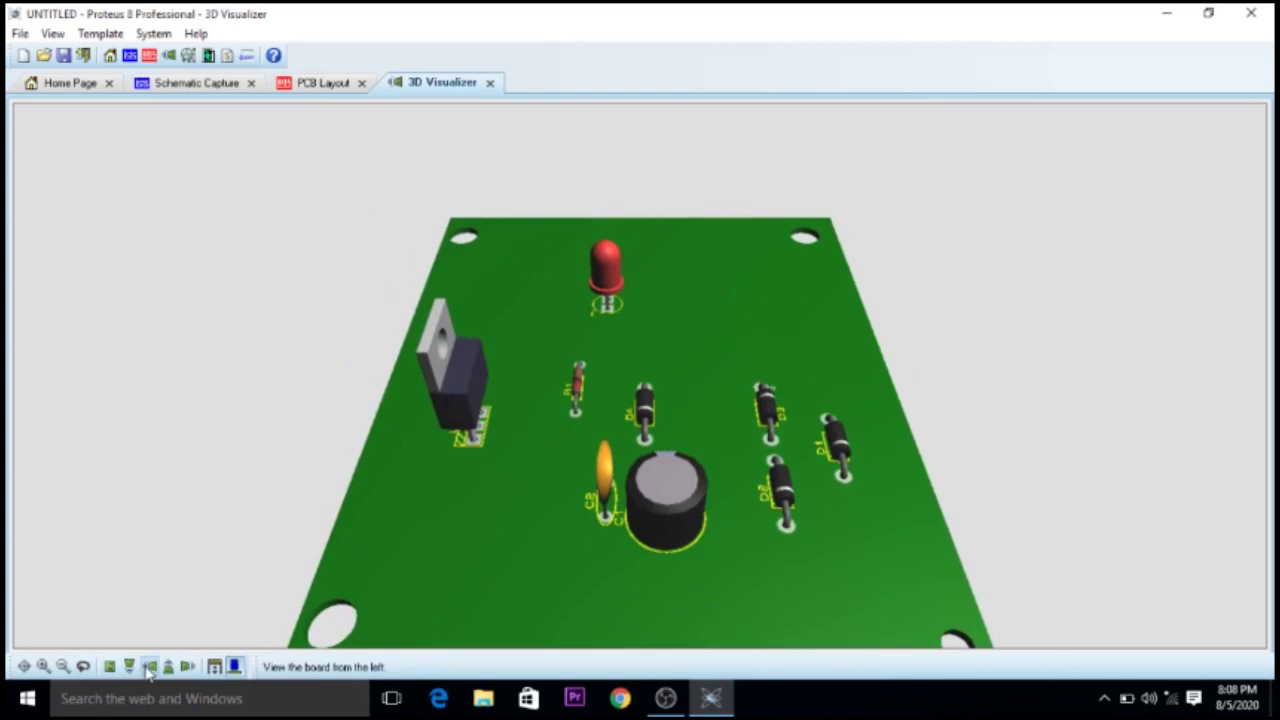
pyautogui.click(168, 668)
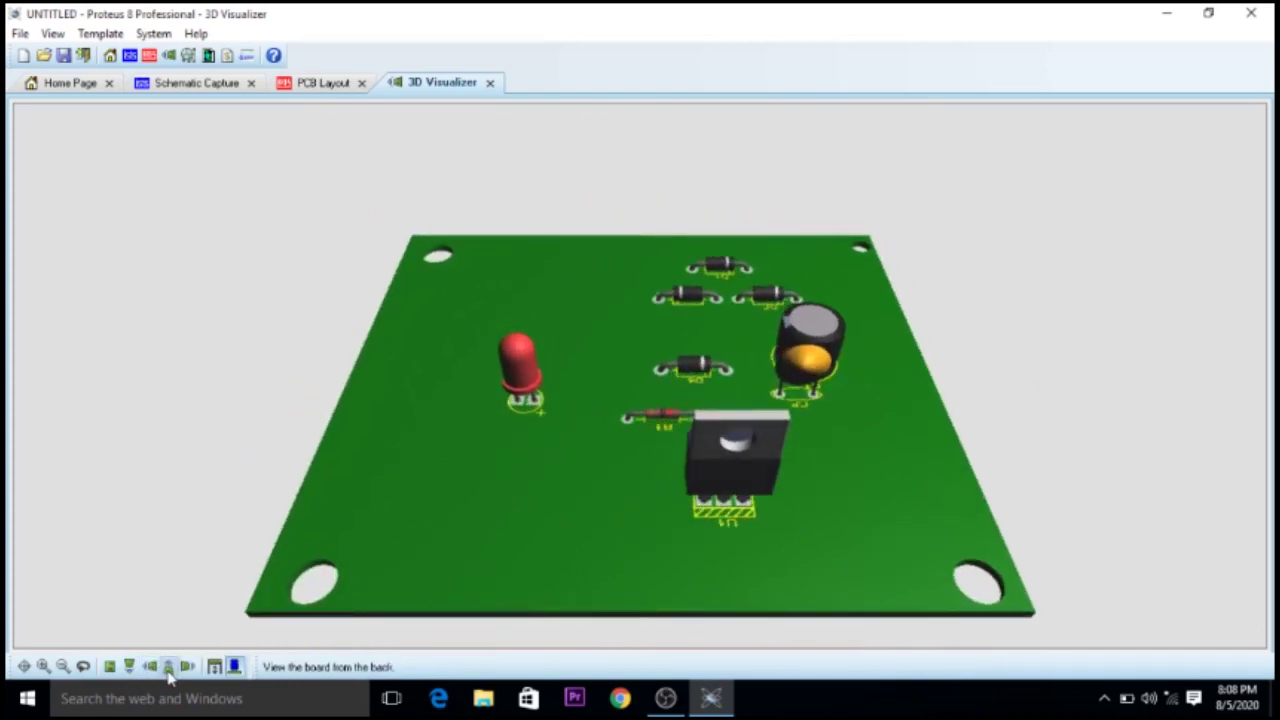
pyautogui.click(187, 667)
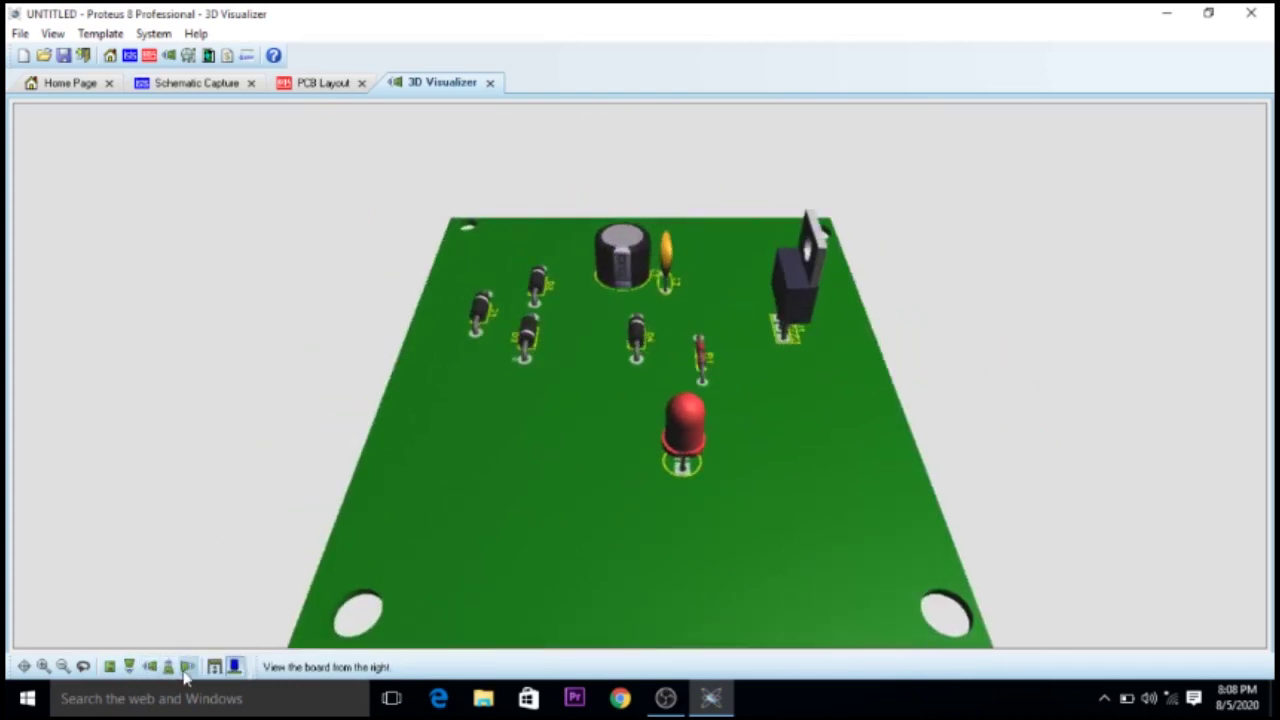
# Step: View the 3D board from directly overhead and return to the PCB layout
pyautogui.click(110, 667)
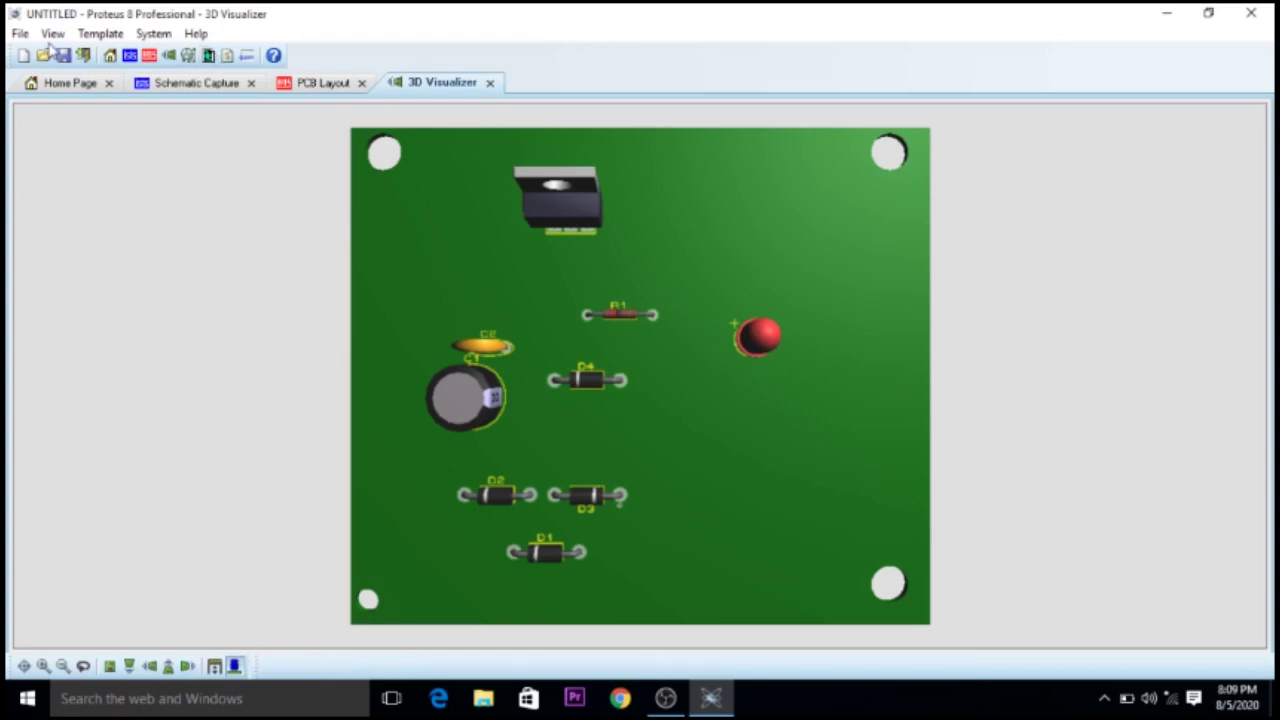
pyautogui.click(185, 88)
pyautogui.click(347, 86)
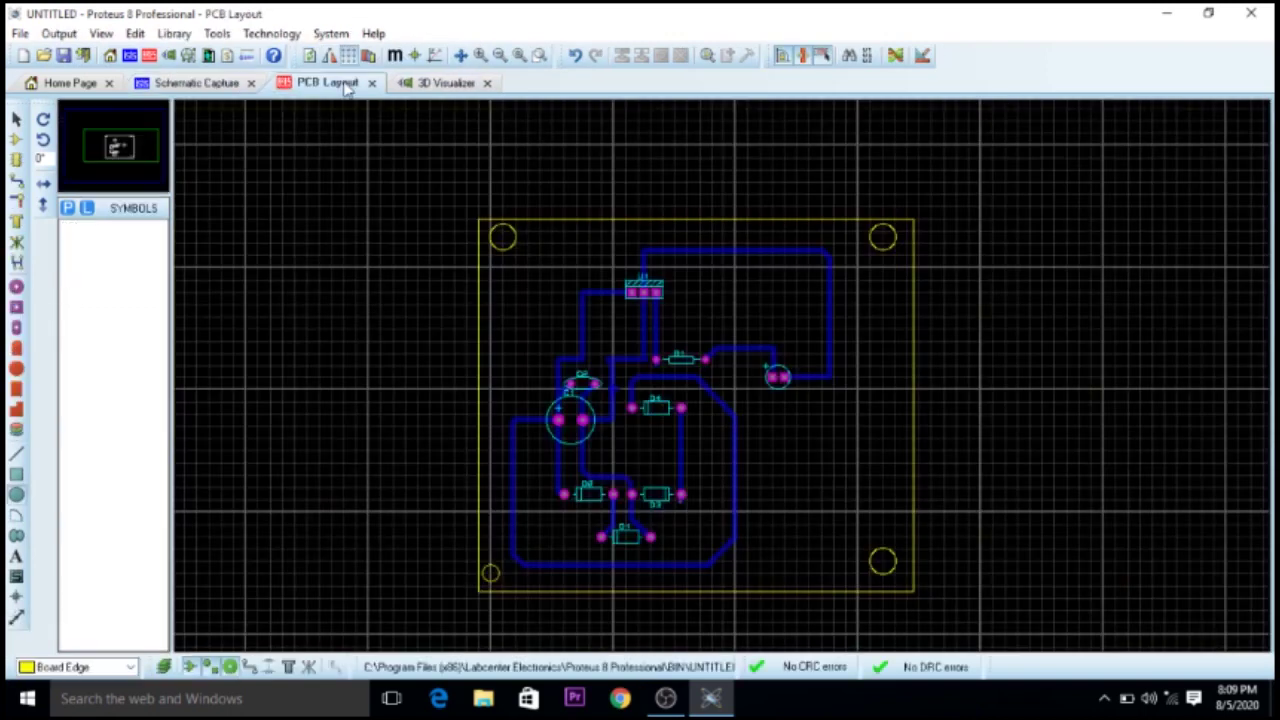
# Step: Try to export the PCB artwork as a PDF with the Top Copper and Top Silk layers excluded
pyautogui.click(60, 36)
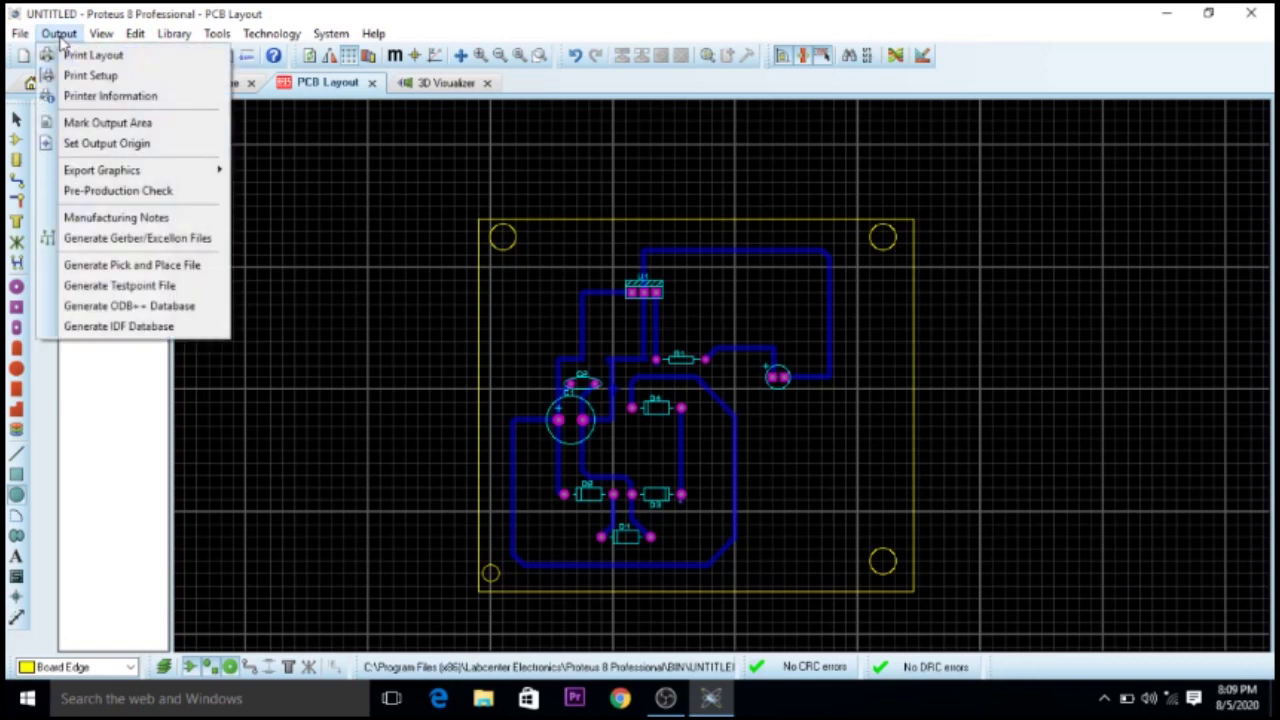
pyautogui.moveTo(95, 172)
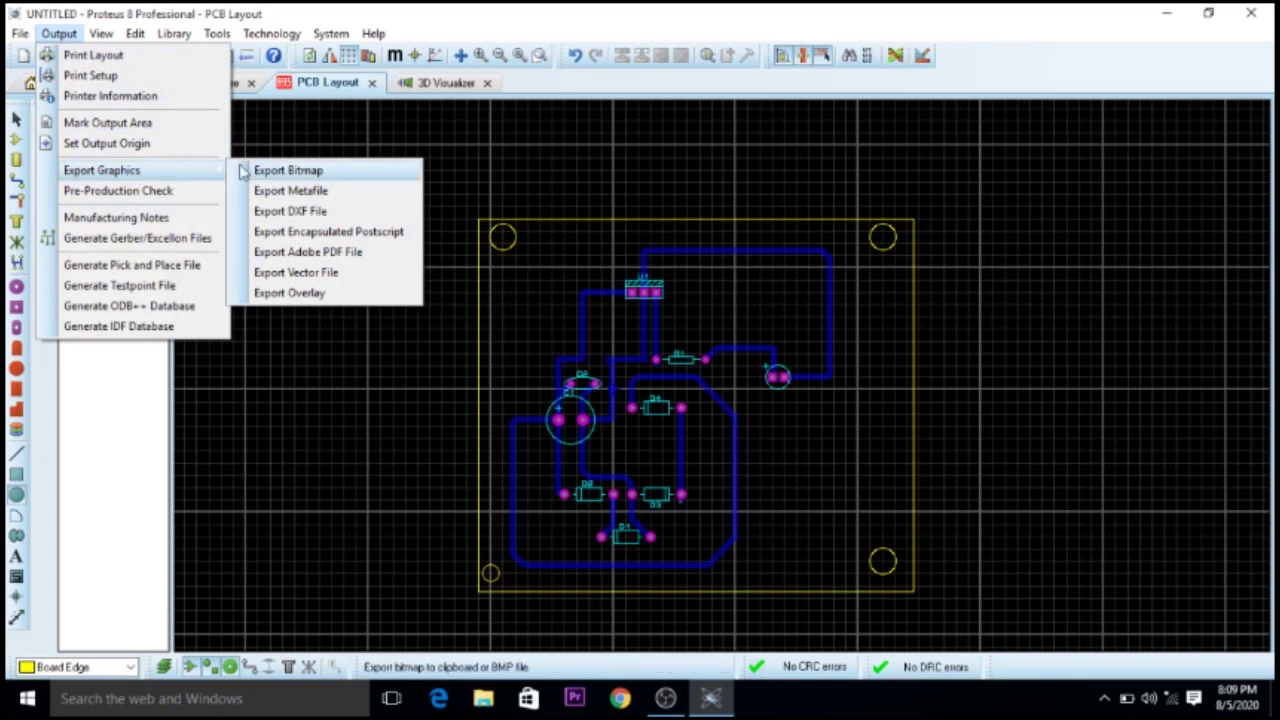
pyautogui.click(322, 258)
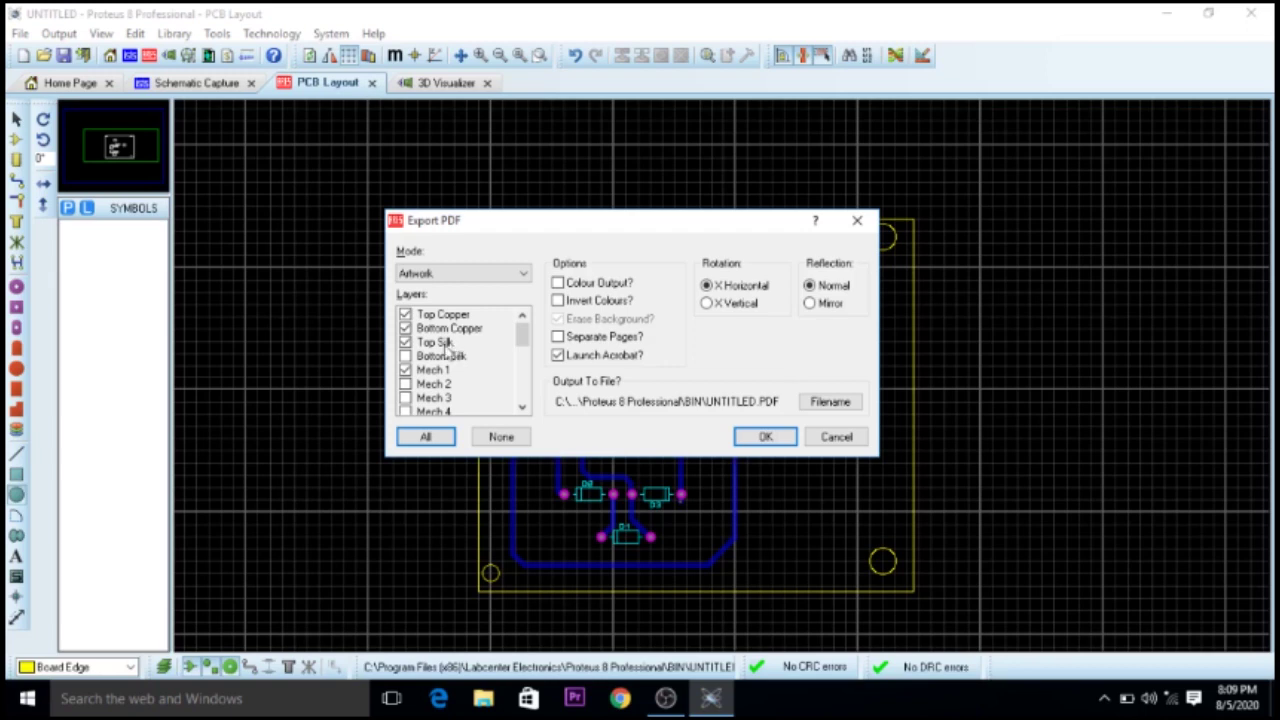
pyautogui.click(406, 328)
pyautogui.click(405, 316)
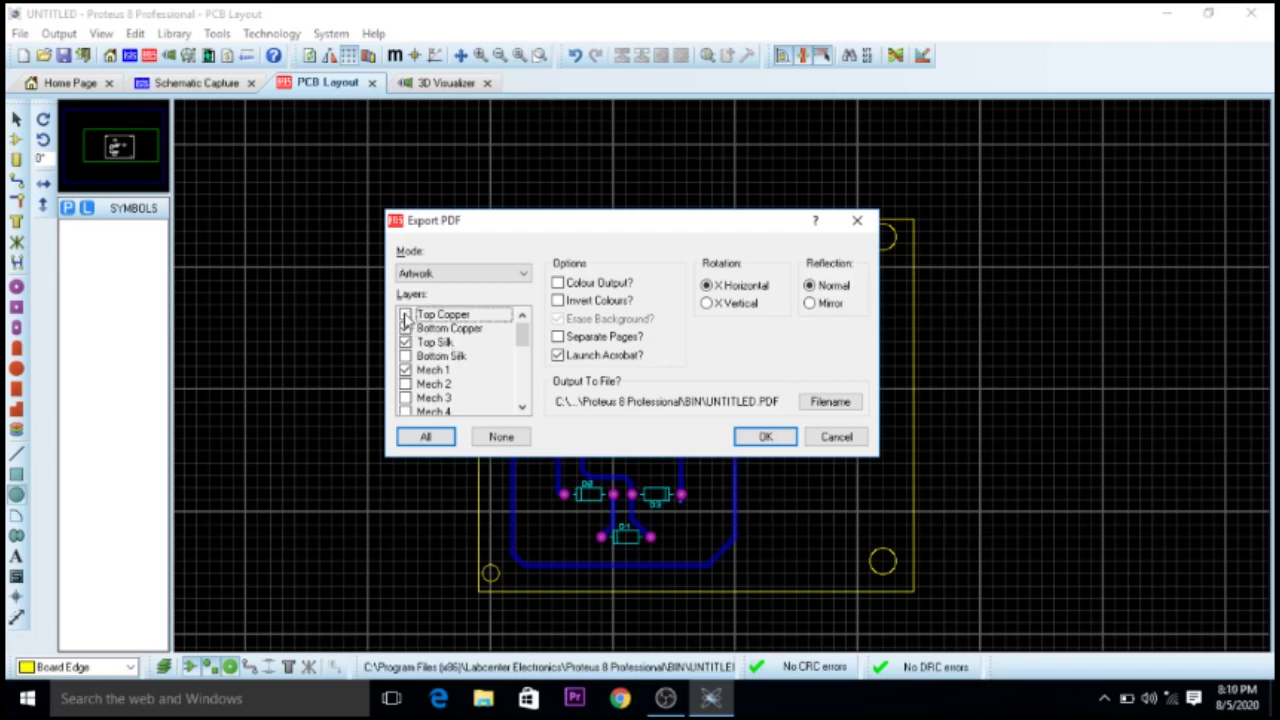
pyautogui.click(410, 343)
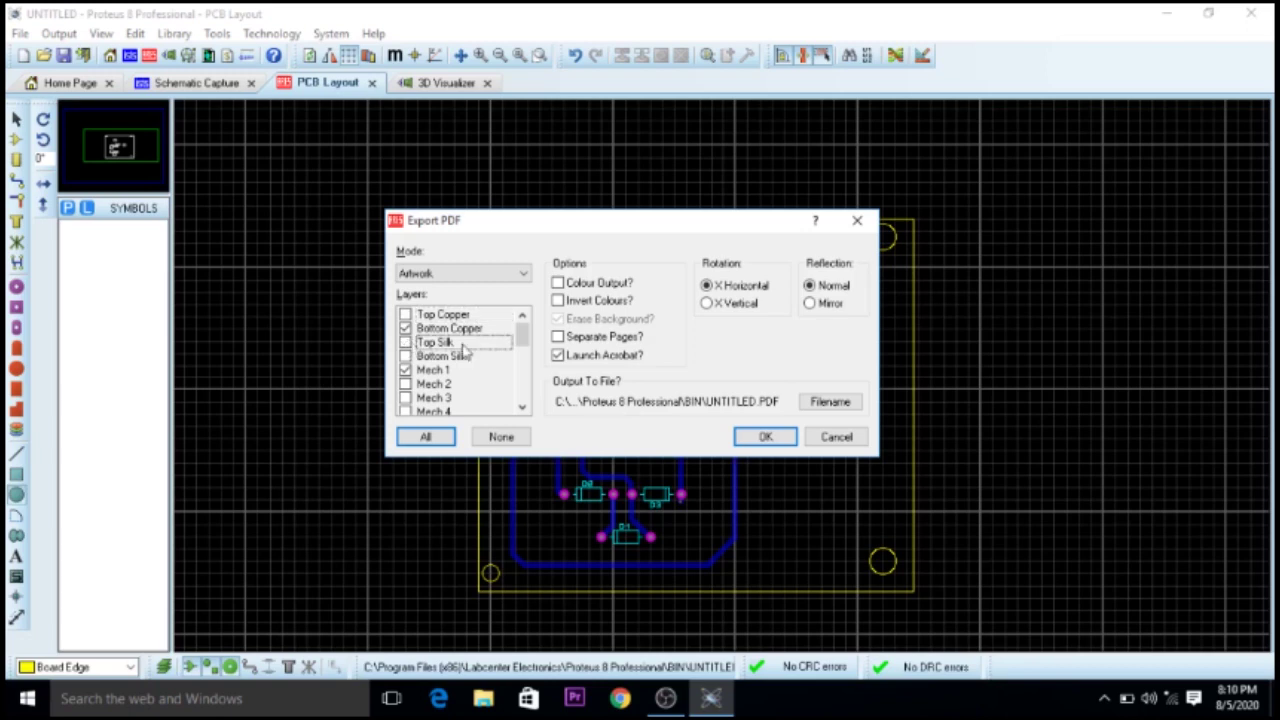
pyautogui.click(758, 437)
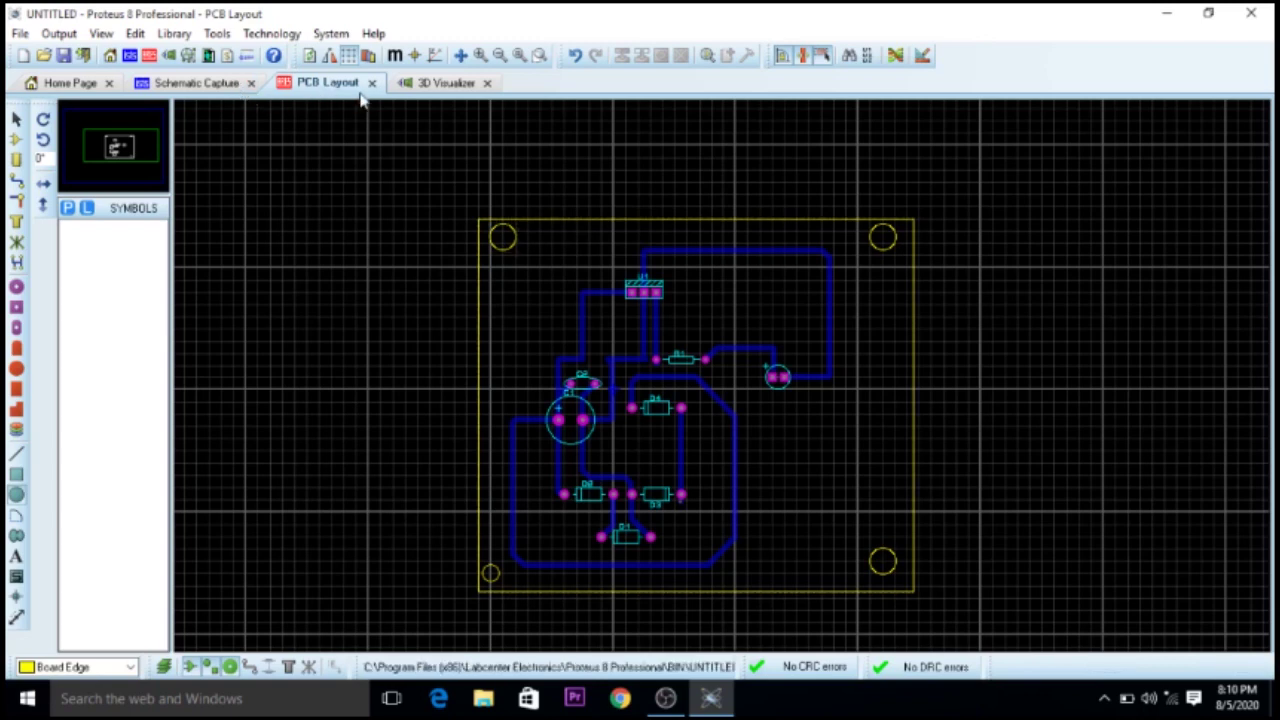
# Step: Check the schematic and retry the PCB layout's PDF export, again leaving out Top Copper and Top Silk
pyautogui.click(222, 90)
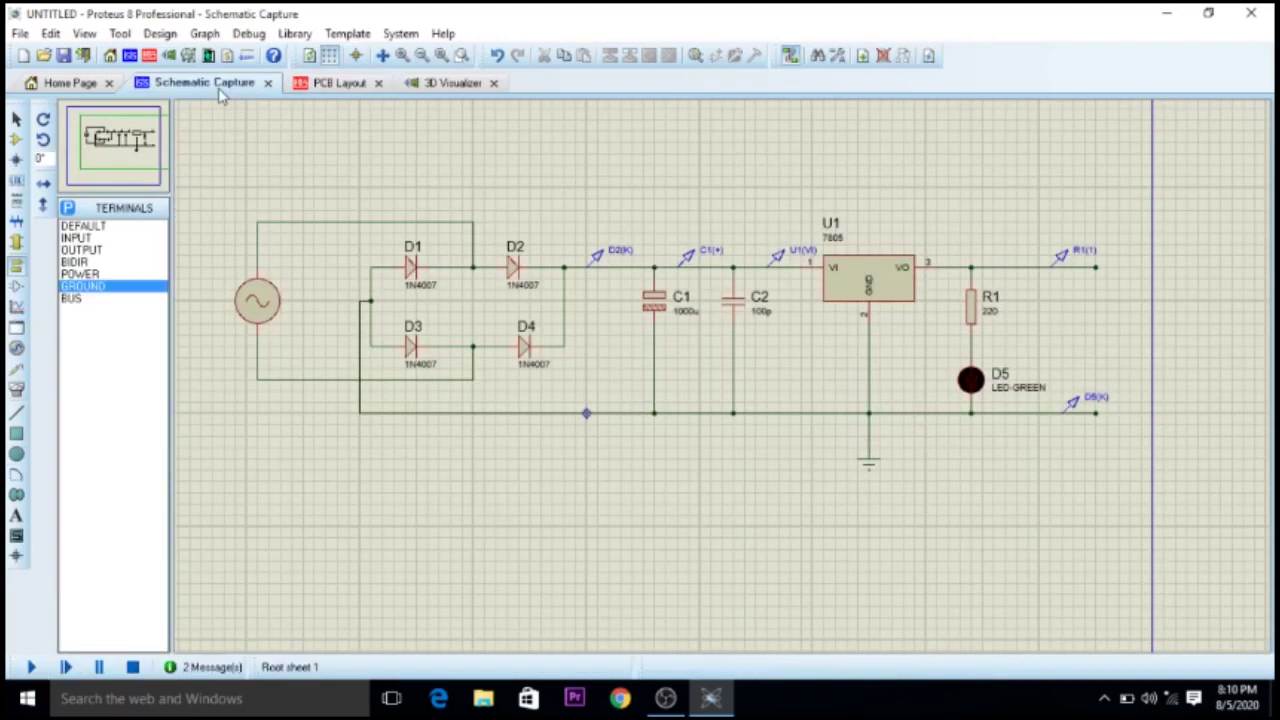
pyautogui.click(318, 87)
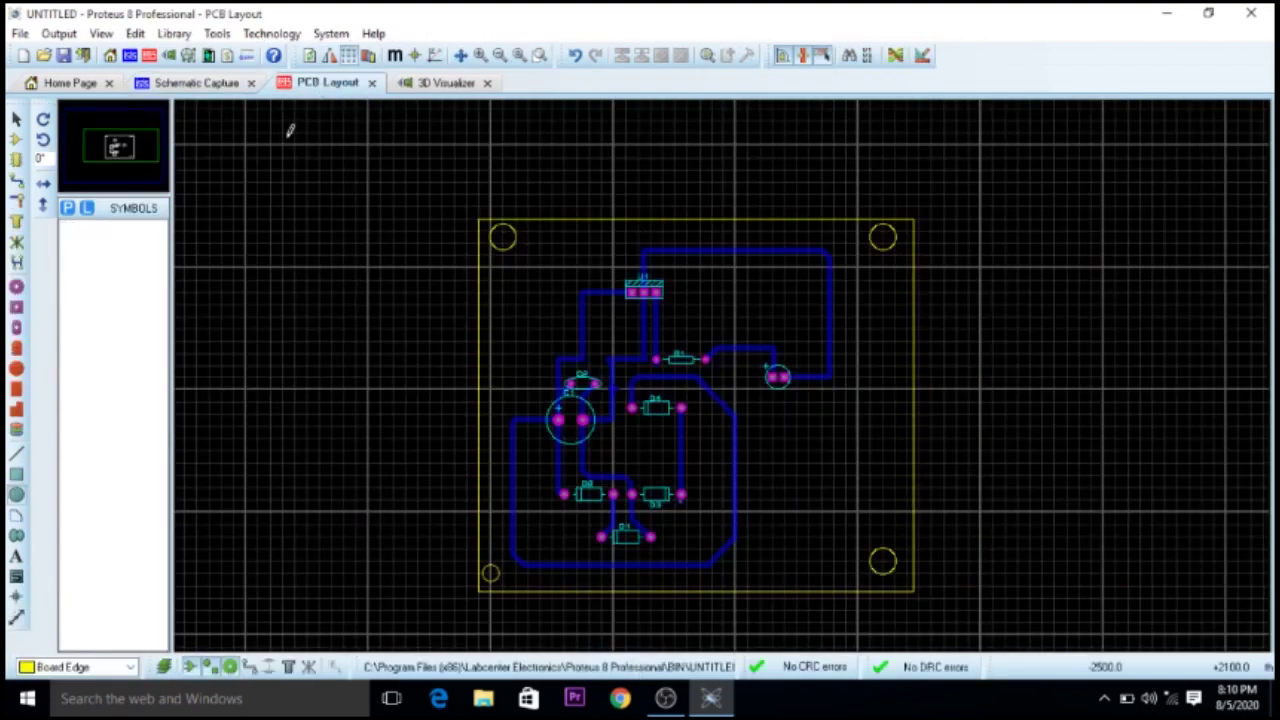
pyautogui.click(66, 33)
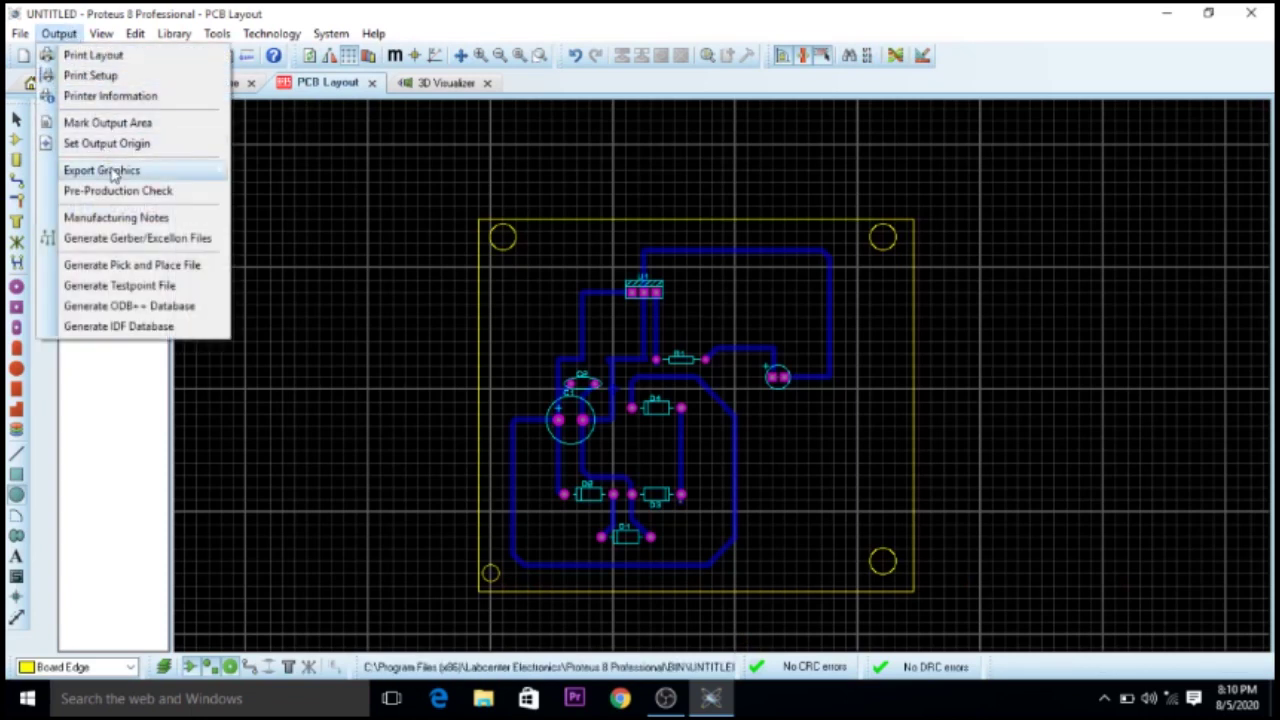
pyautogui.moveTo(160, 174)
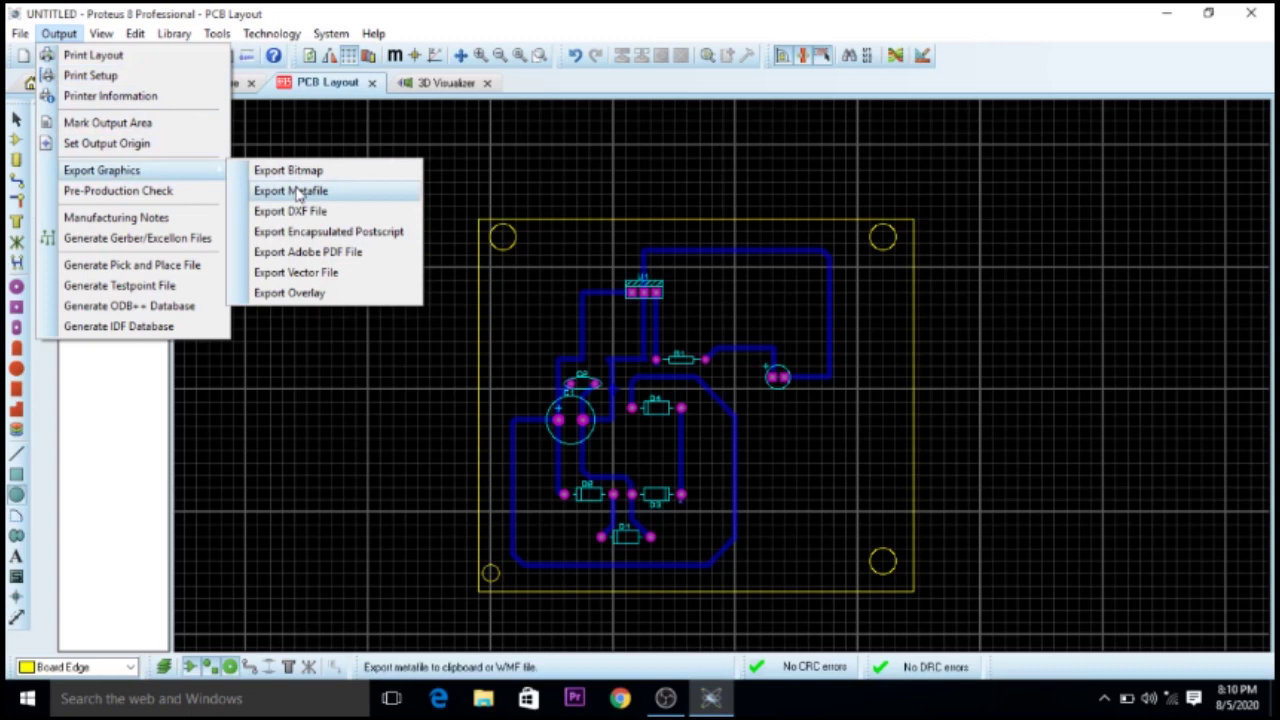
pyautogui.click(305, 253)
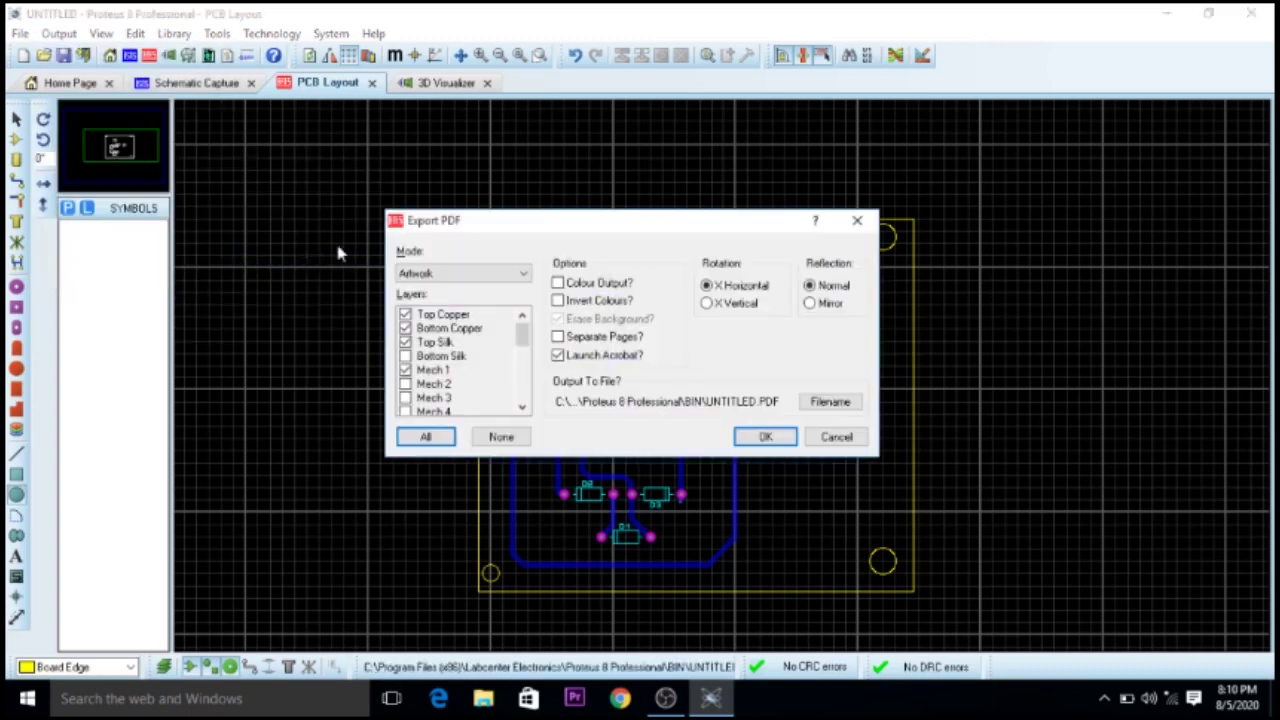
pyautogui.click(453, 318)
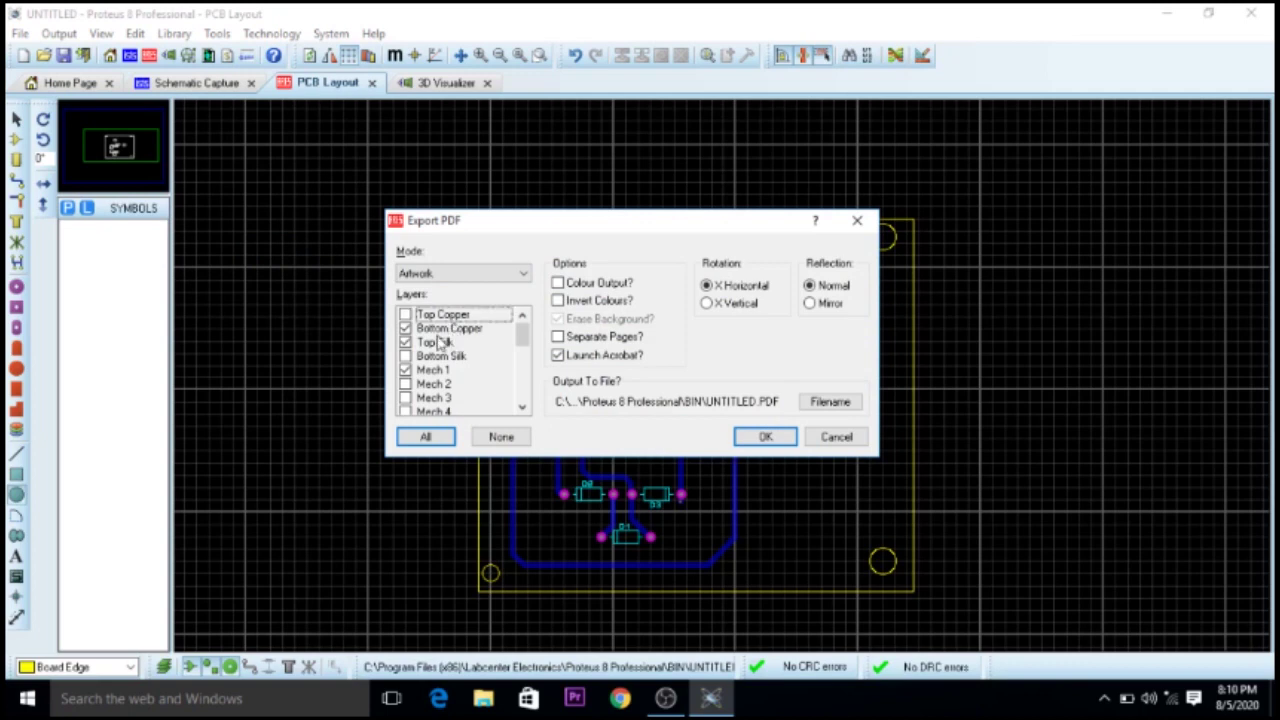
pyautogui.click(437, 345)
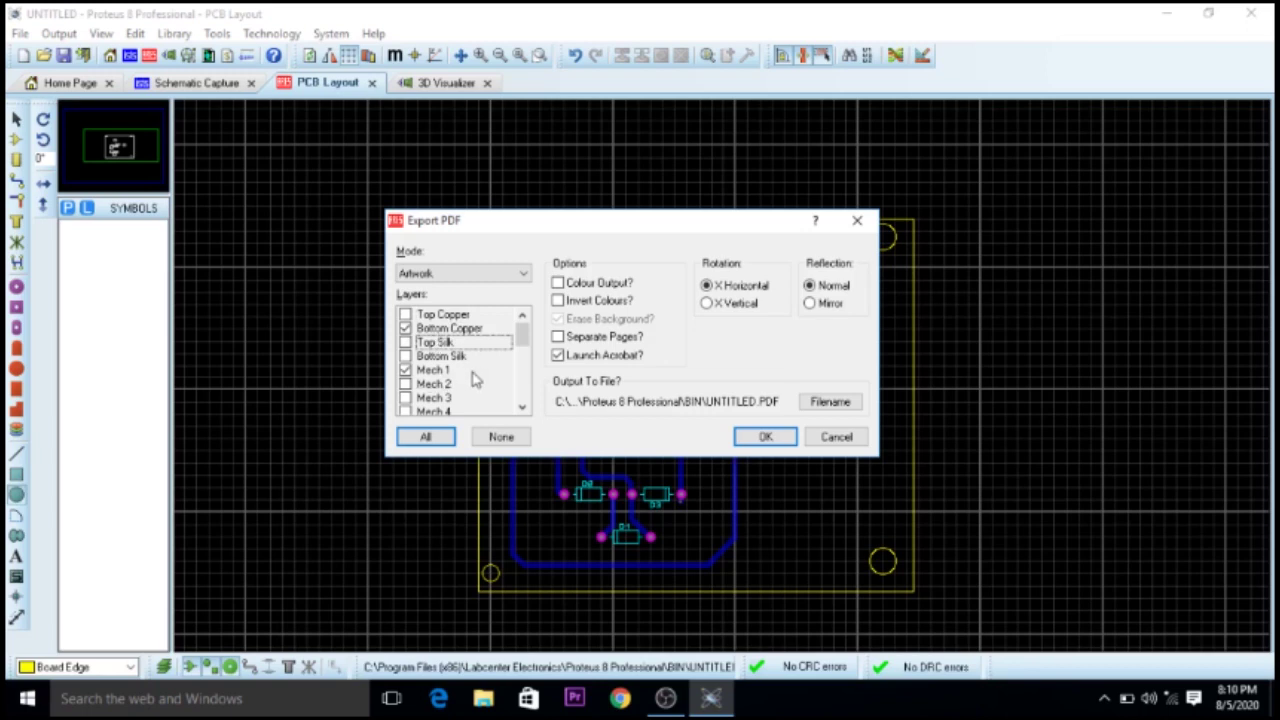
pyautogui.click(766, 438)
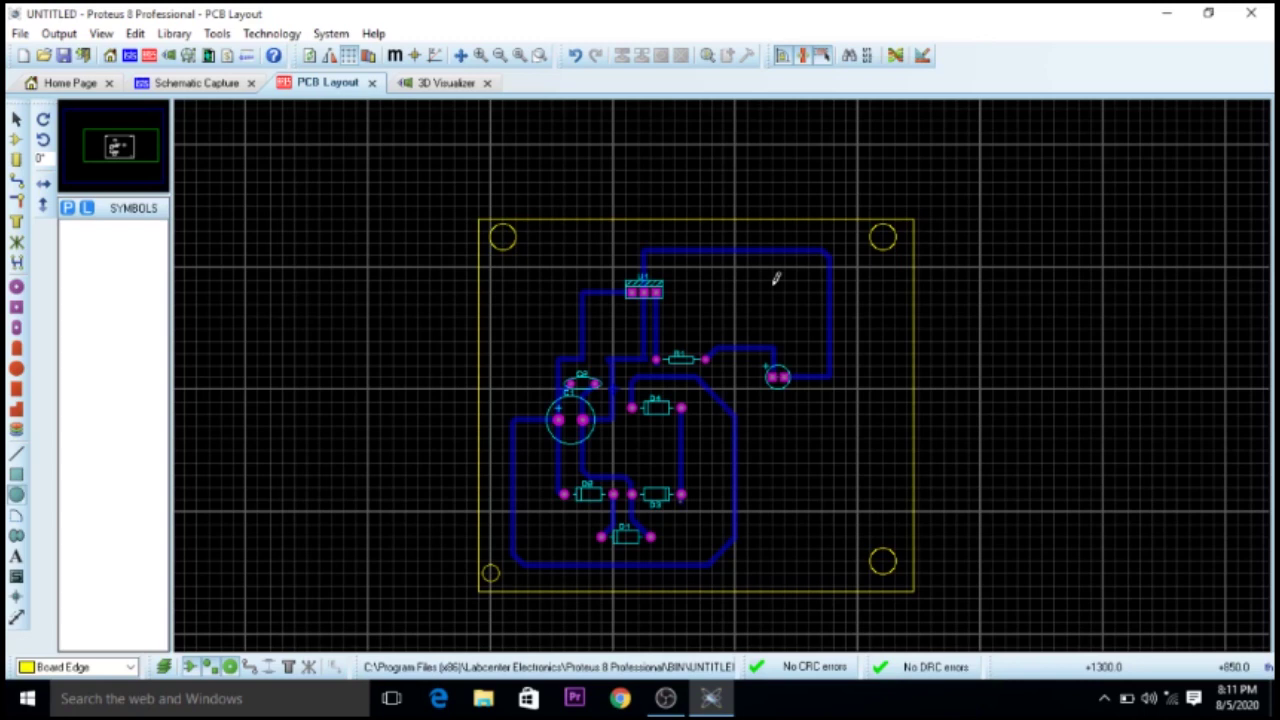
# Step: Close the 3D visualization, look at the schematic and return to the PCB layout
pyautogui.click(488, 84)
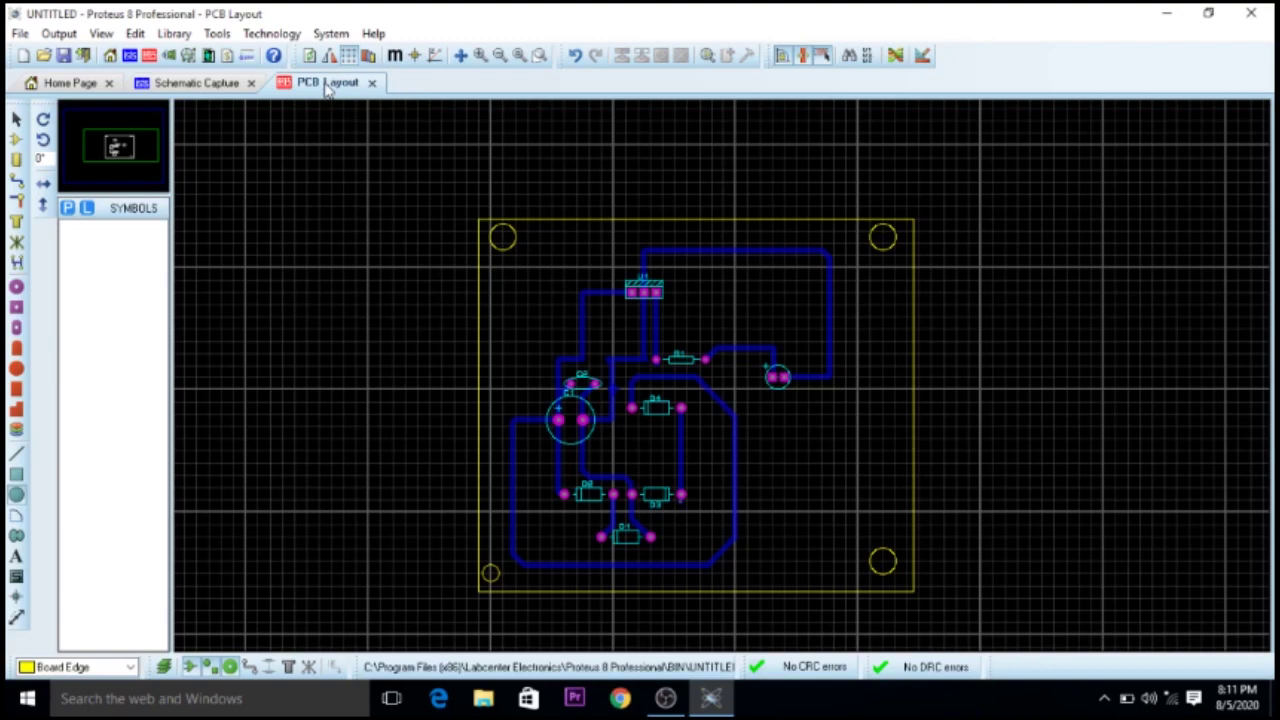
pyautogui.click(238, 84)
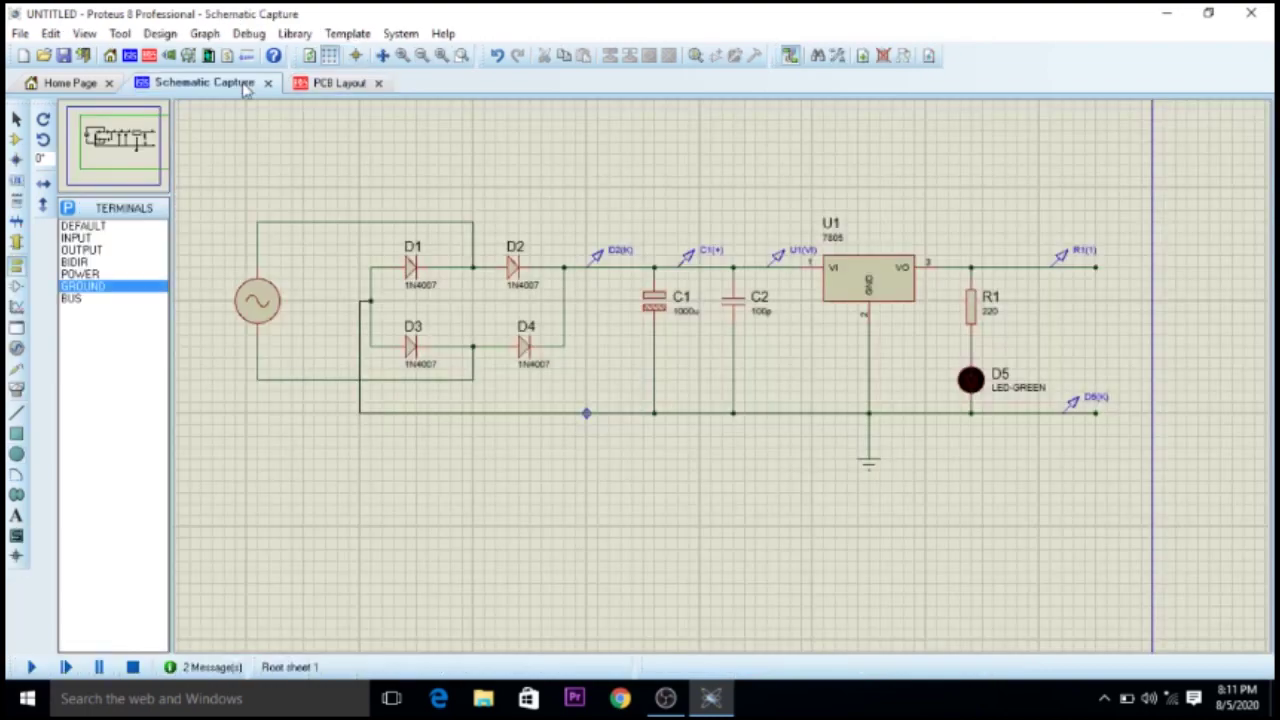
pyautogui.click(338, 84)
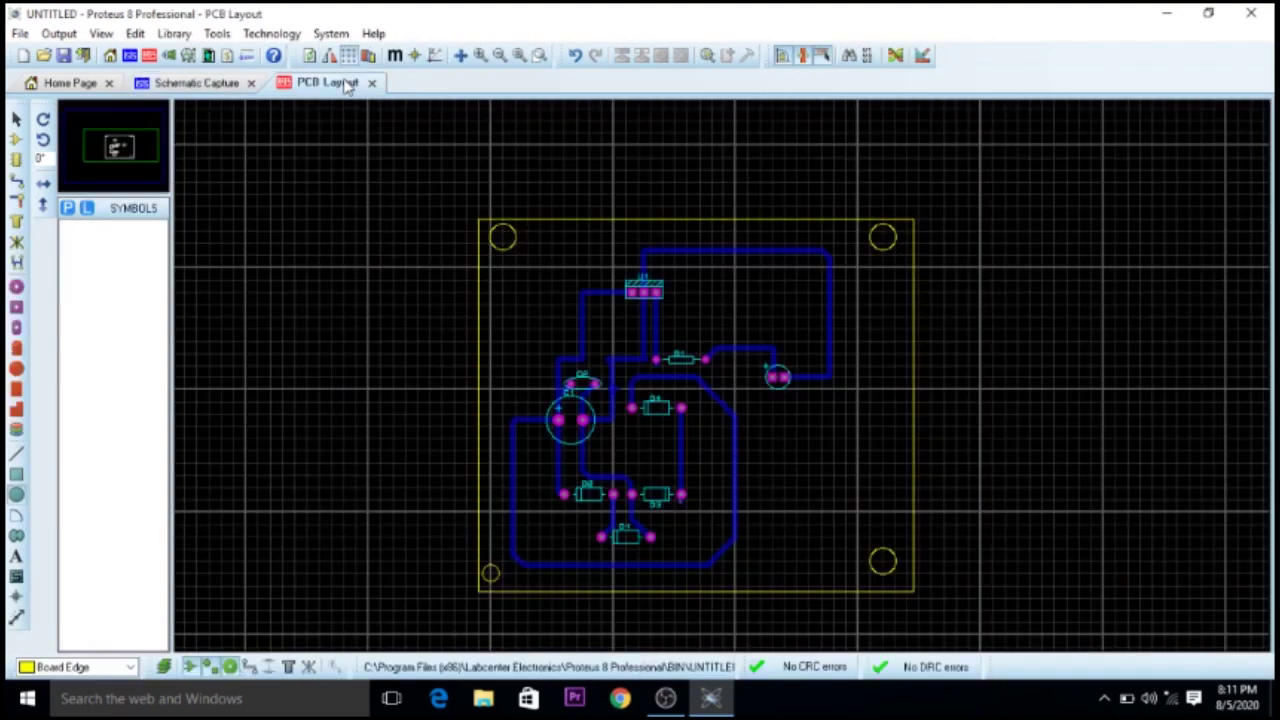
# Step: Try to export the PCB artwork as a PDF with the default layer selection
pyautogui.click(59, 33)
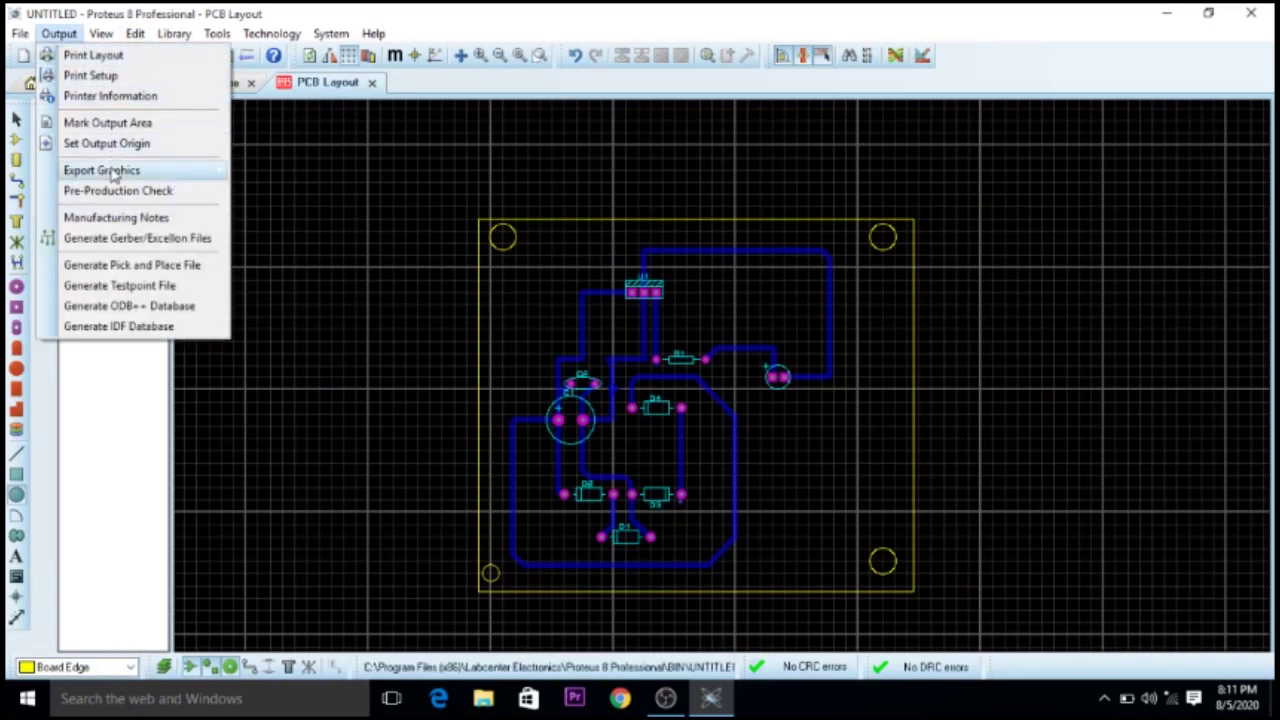
pyautogui.moveTo(118, 175)
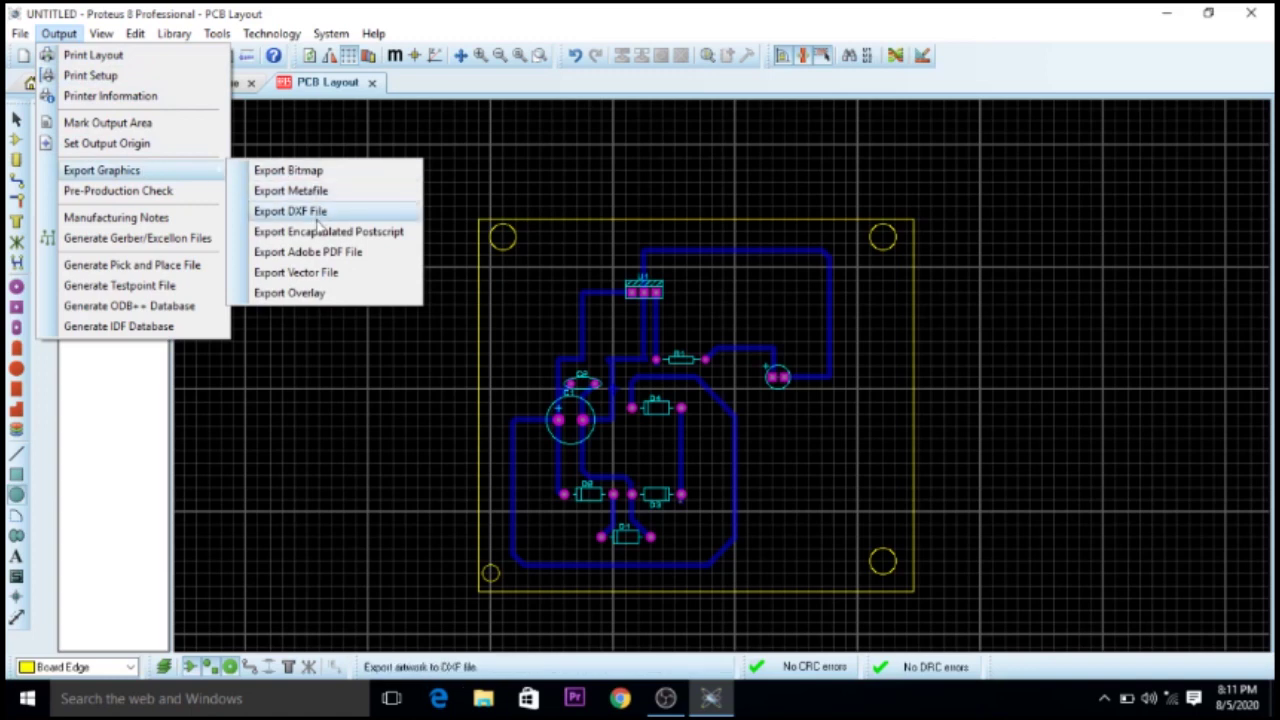
pyautogui.click(325, 256)
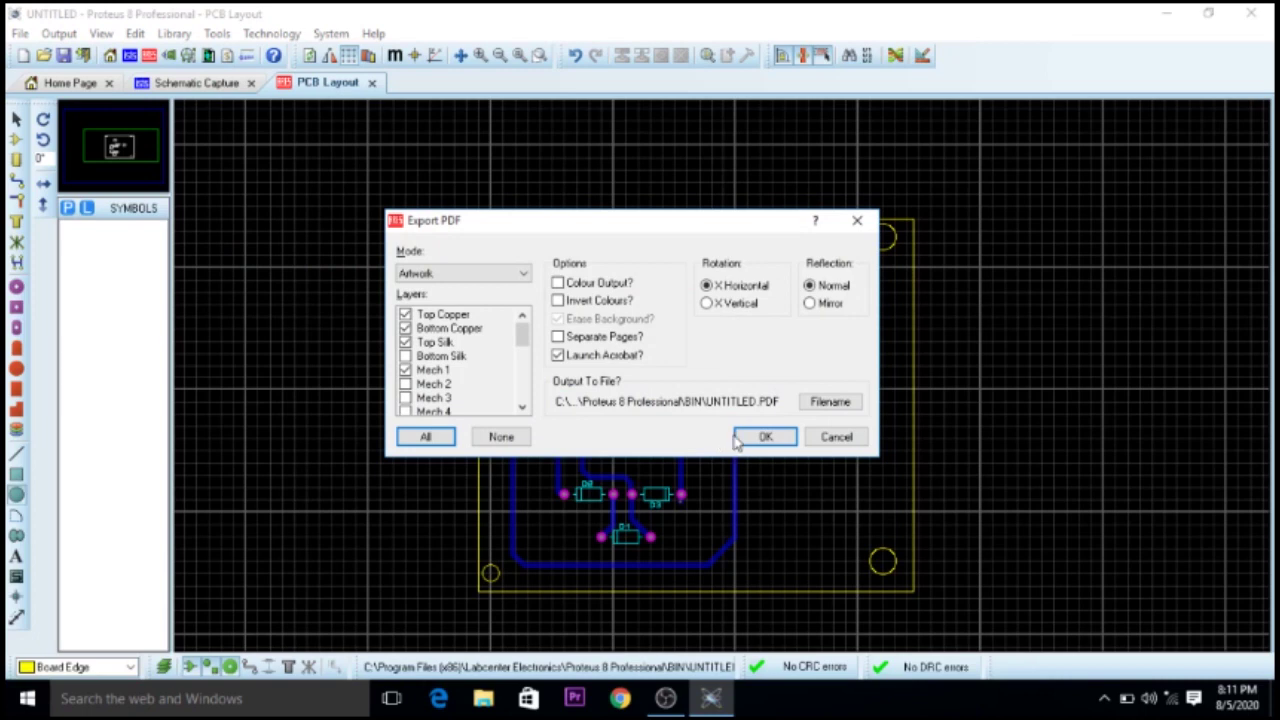
pyautogui.click(765, 436)
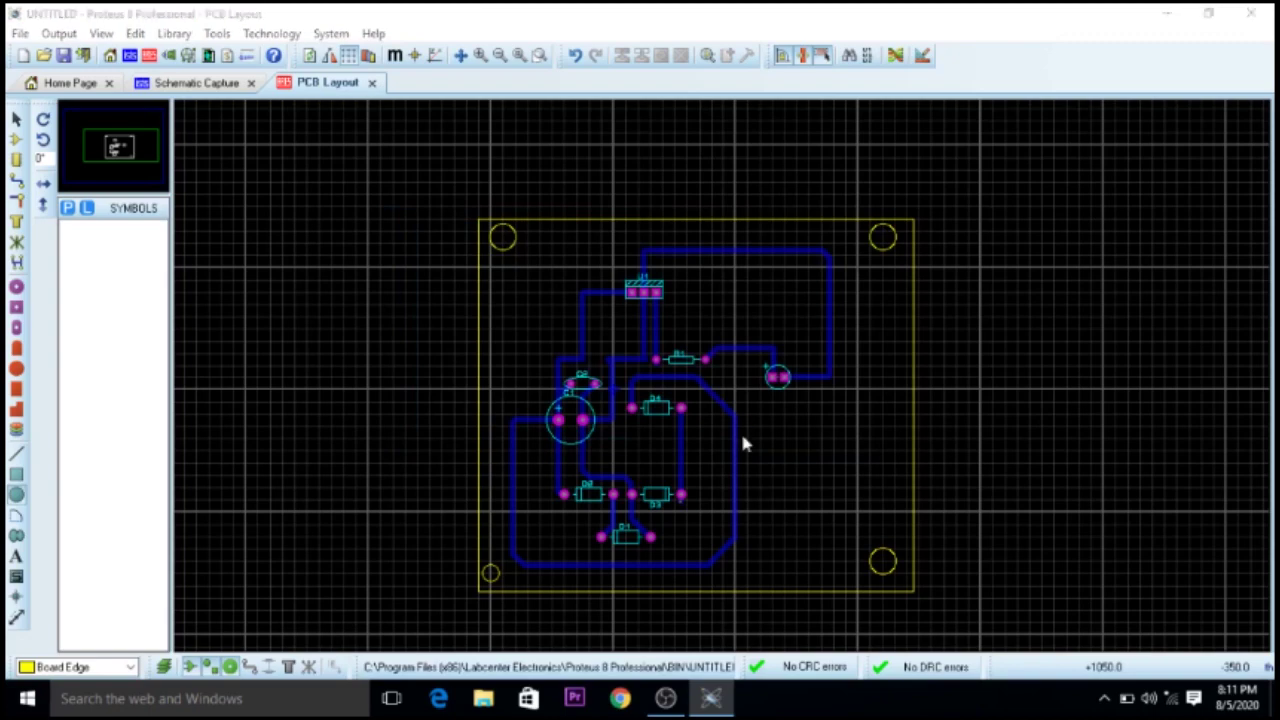
# Step: Save the project to the Desktop under the file name meja
pyautogui.hotkey('ctrl', 's')
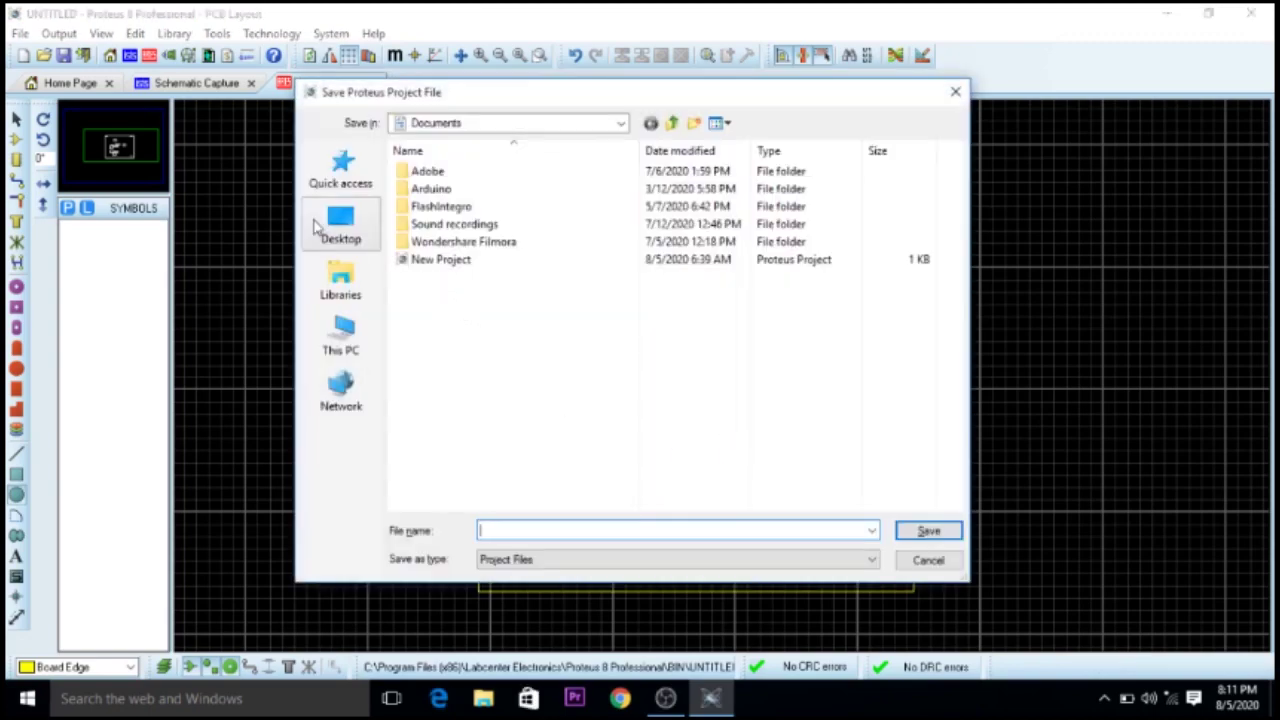
pyautogui.click(339, 226)
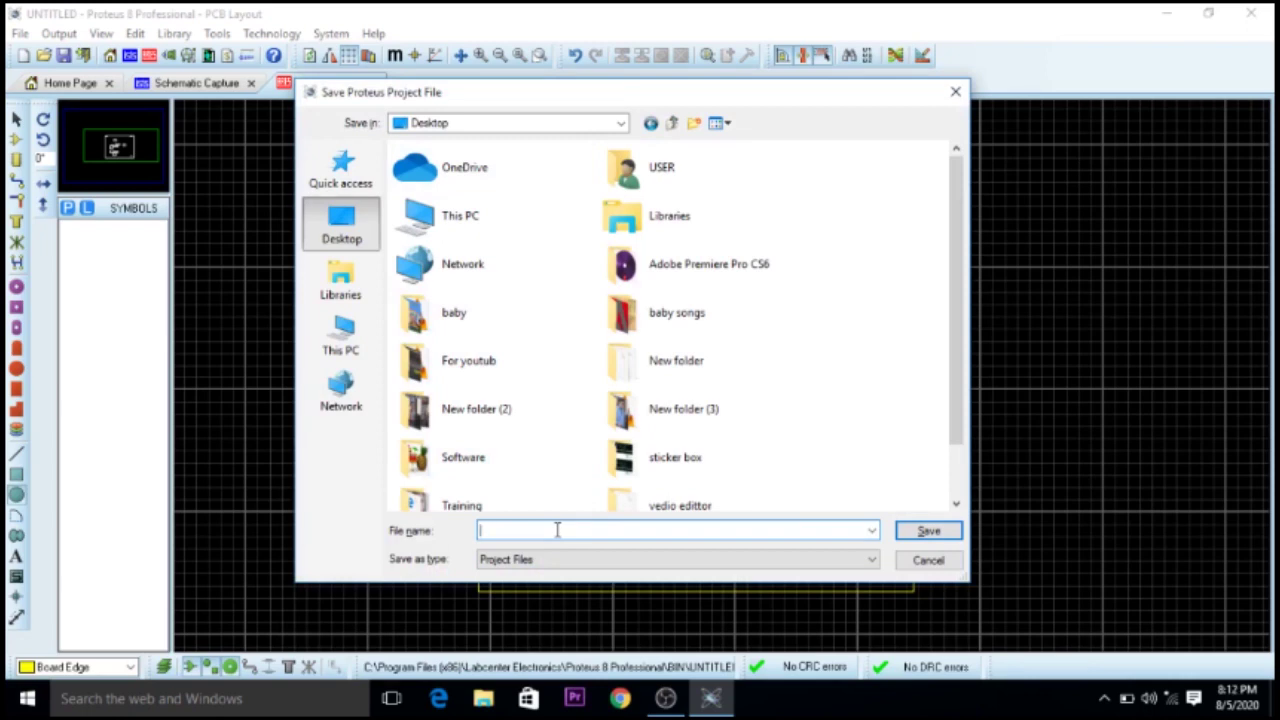
pyautogui.write('meja')
pyautogui.click(922, 528)
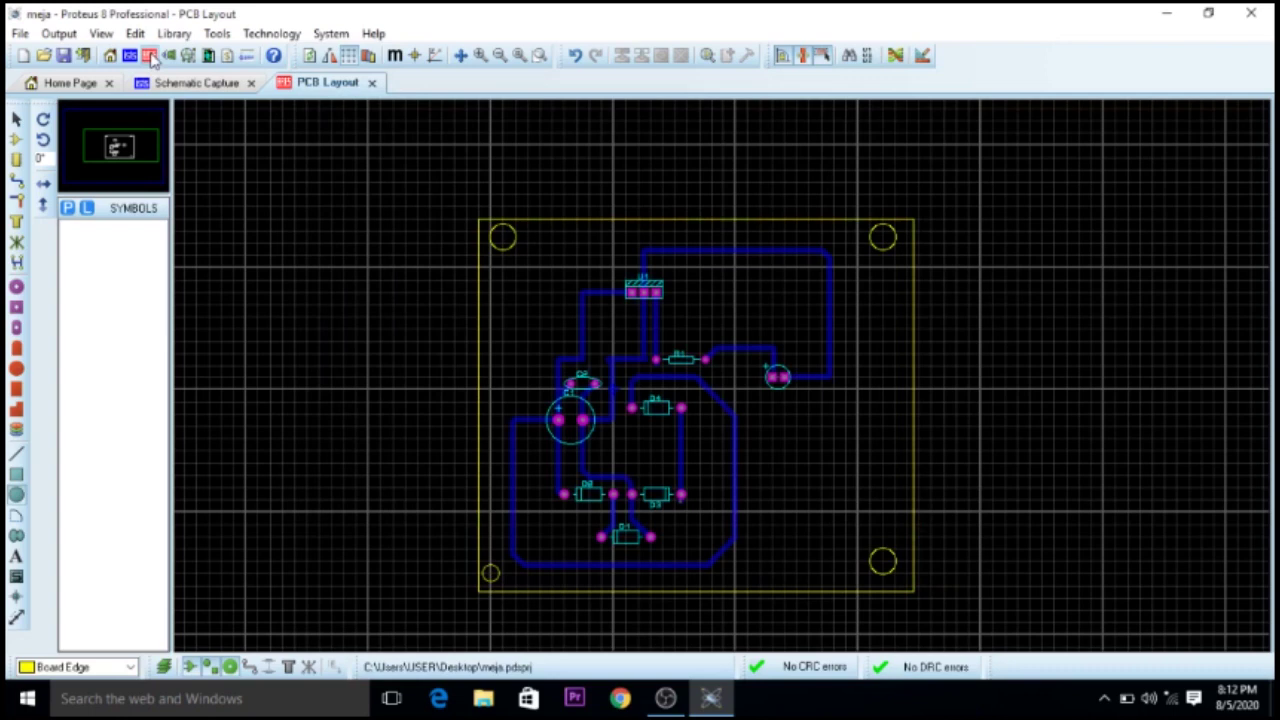
# Step: Export the PCB artwork to meja.PDF on the Desktop with the default layers, view it and close it
pyautogui.click(59, 35)
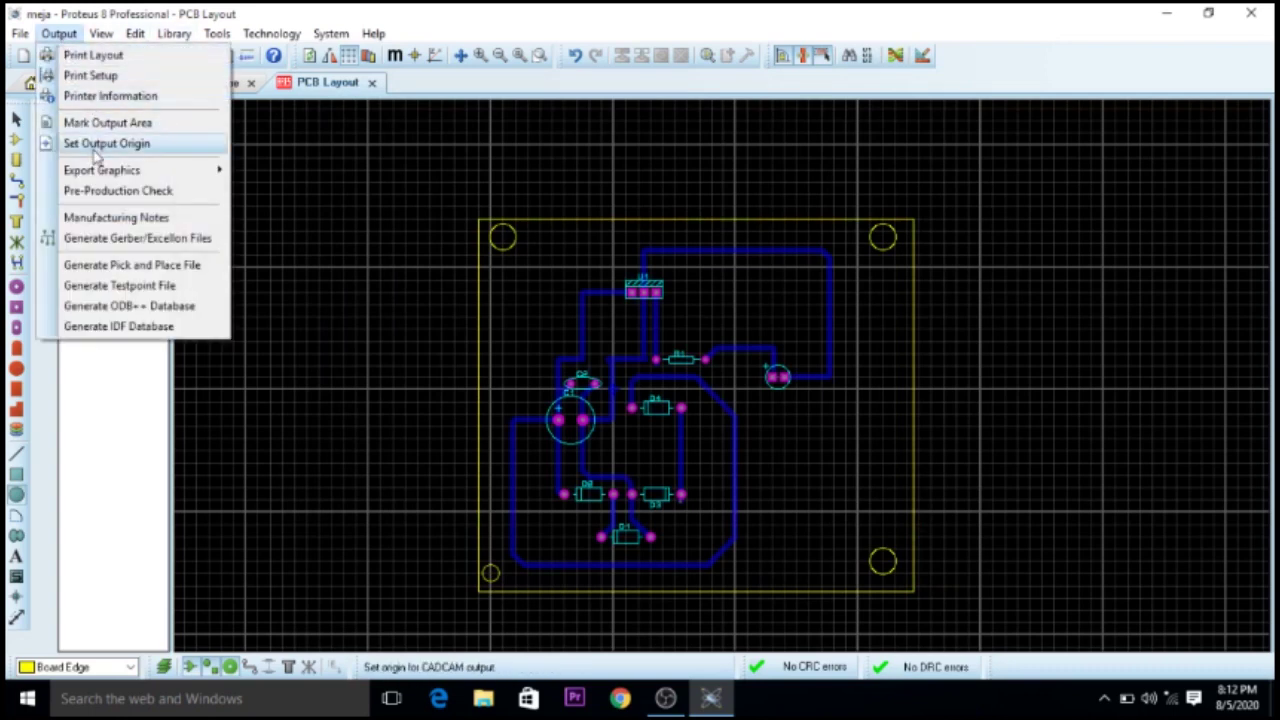
pyautogui.moveTo(172, 178)
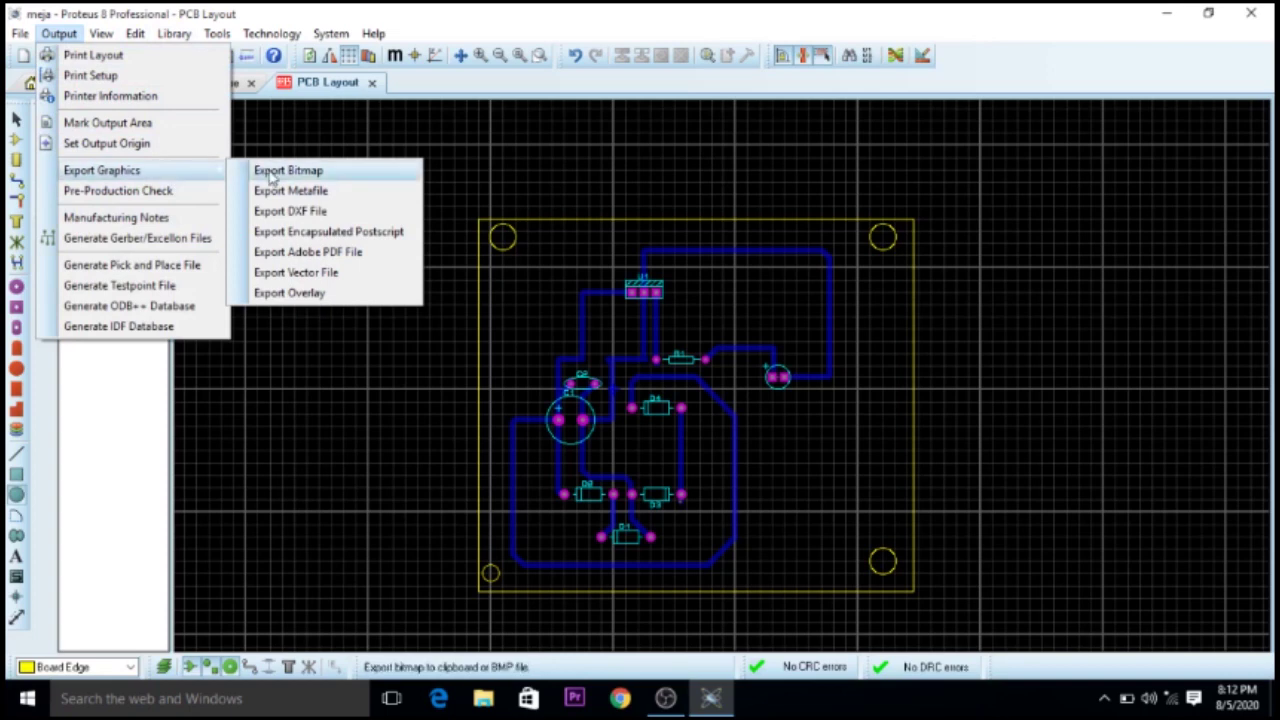
pyautogui.click(329, 255)
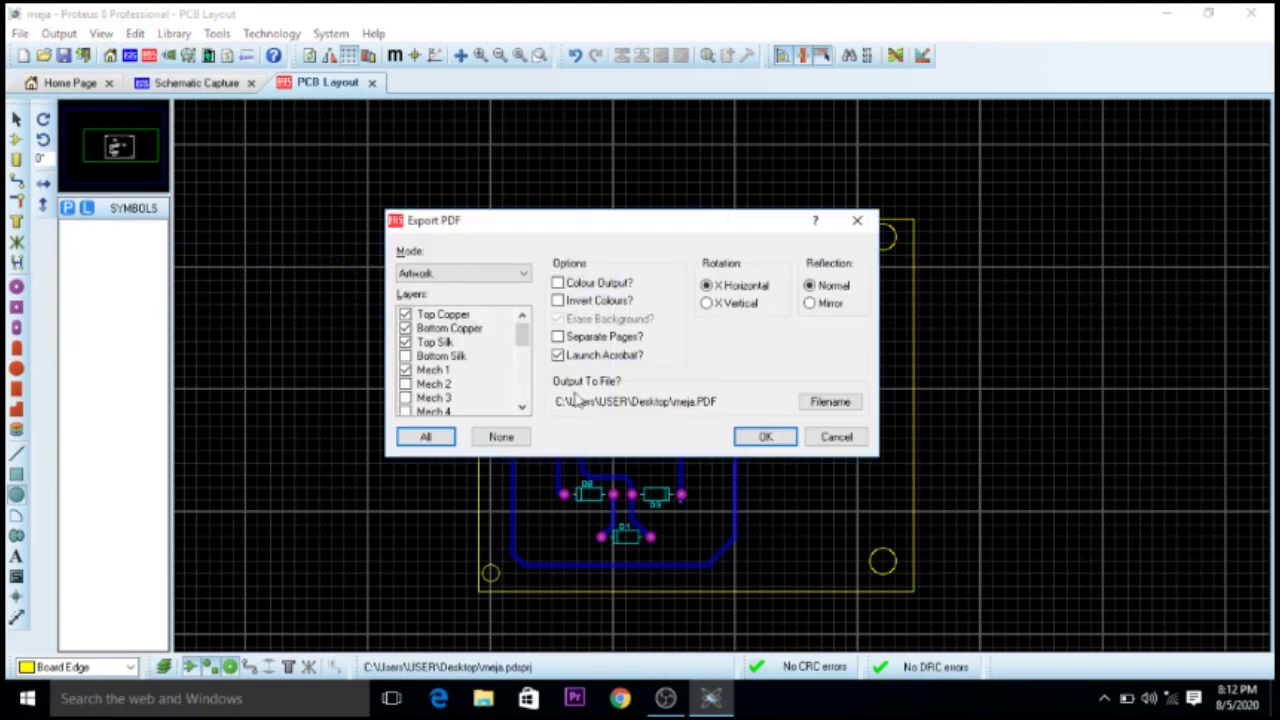
pyautogui.click(755, 436)
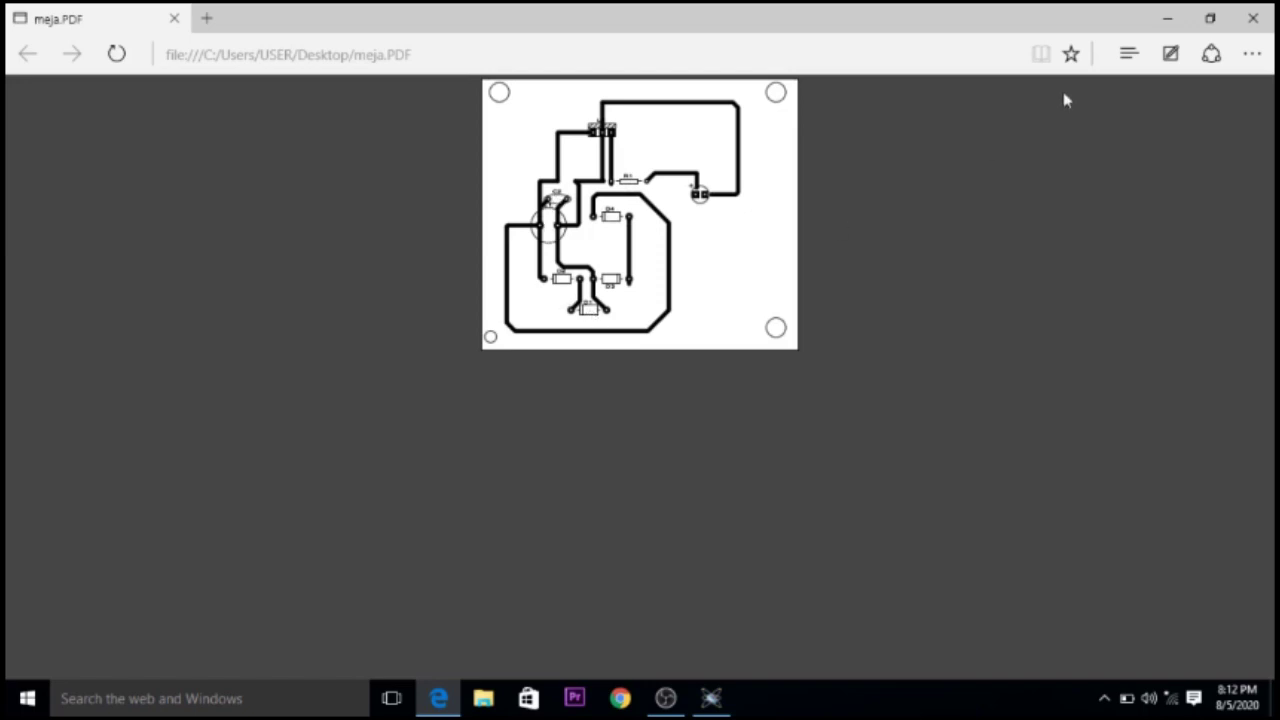
pyautogui.click(1240, 26)
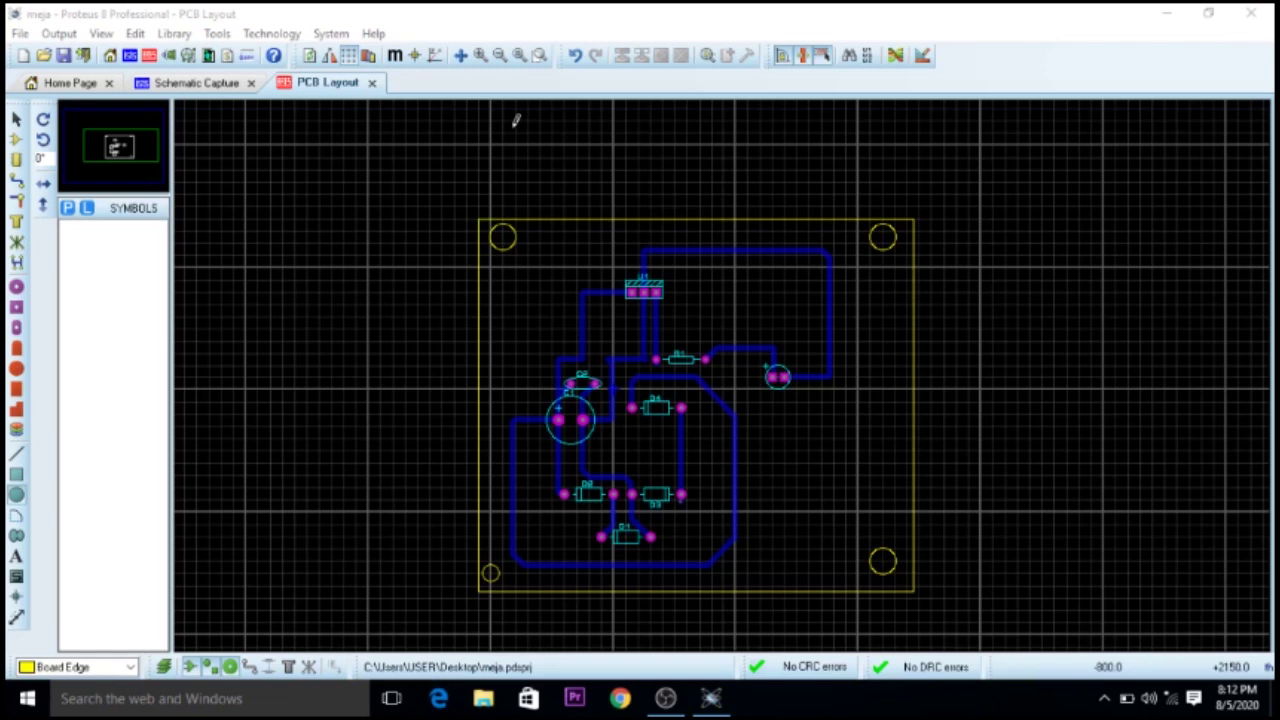
# Step: Export the PCB artwork to meja.PDF with Bottom Copper included and Top Copper and Top Silk excluded
pyautogui.click(74, 35)
pyautogui.moveTo(110, 175)
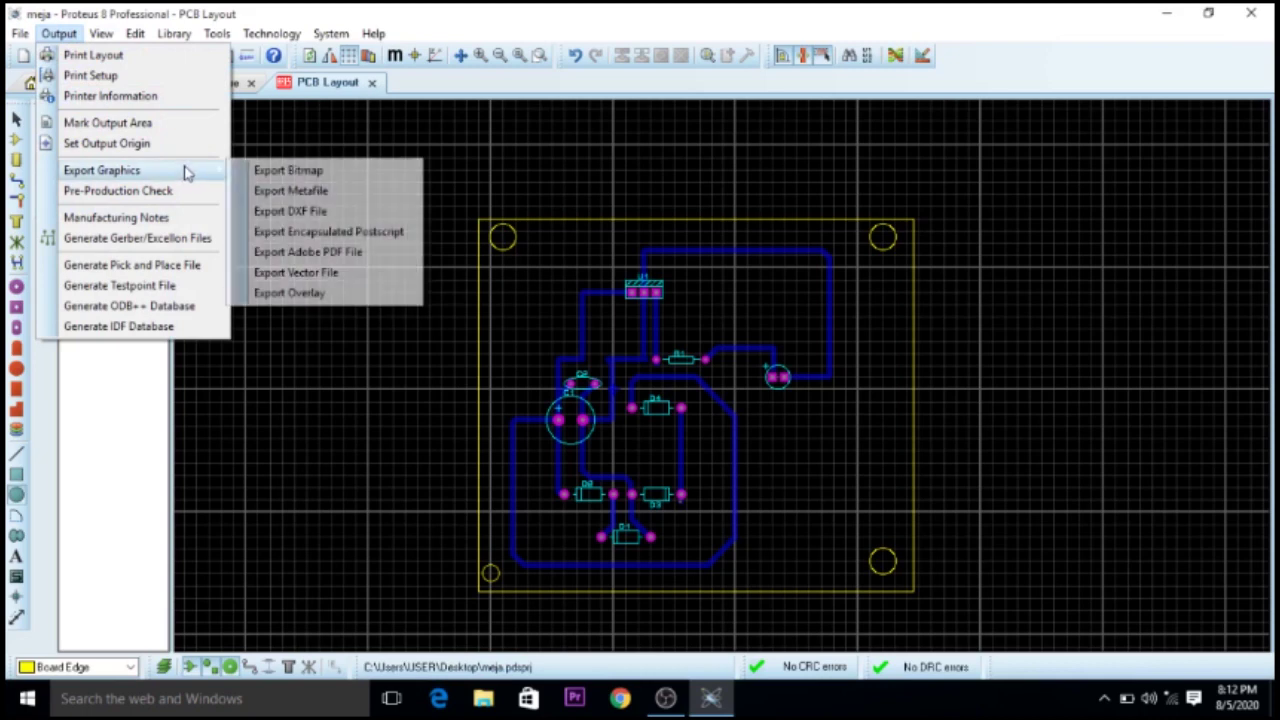
pyautogui.click(312, 257)
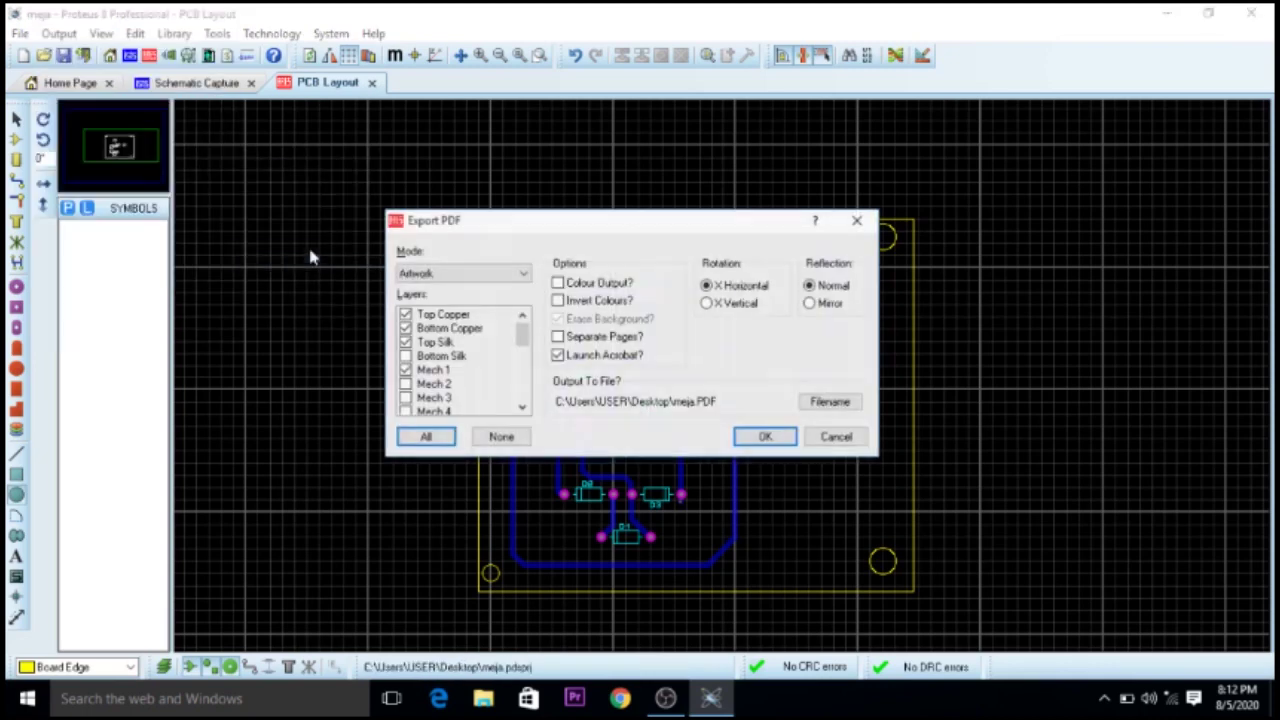
pyautogui.click(405, 315)
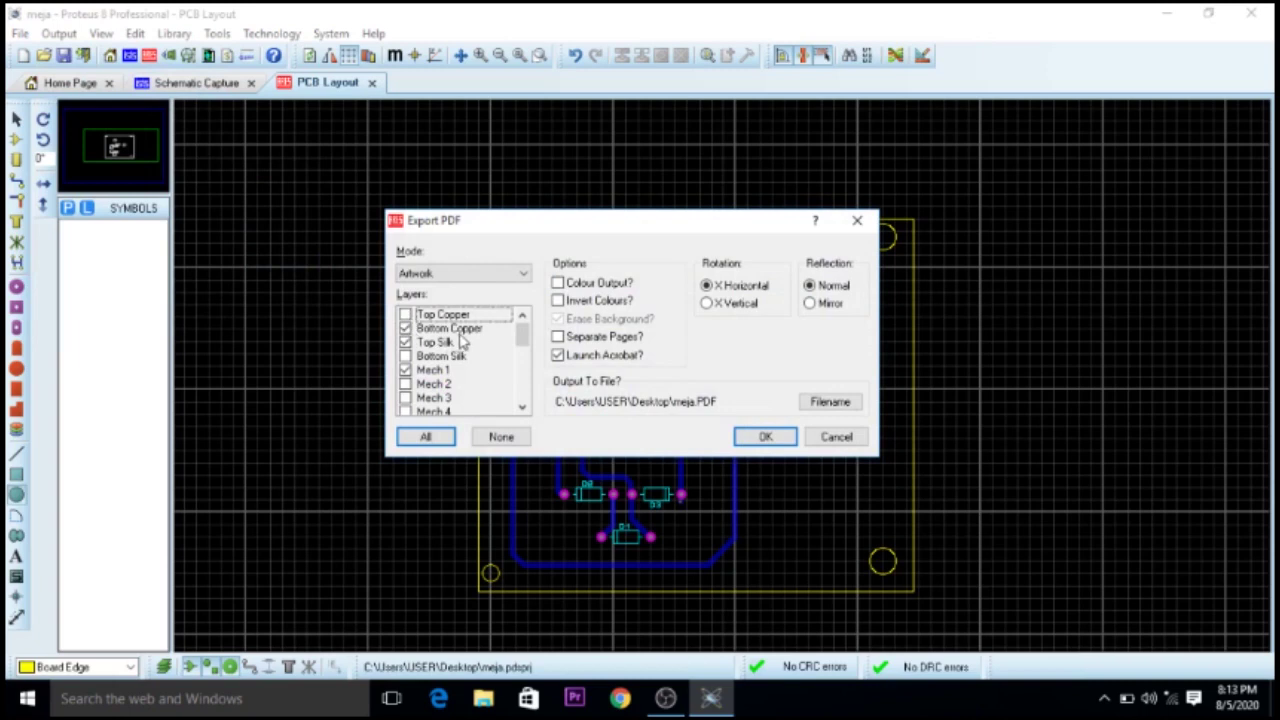
pyautogui.click(406, 344)
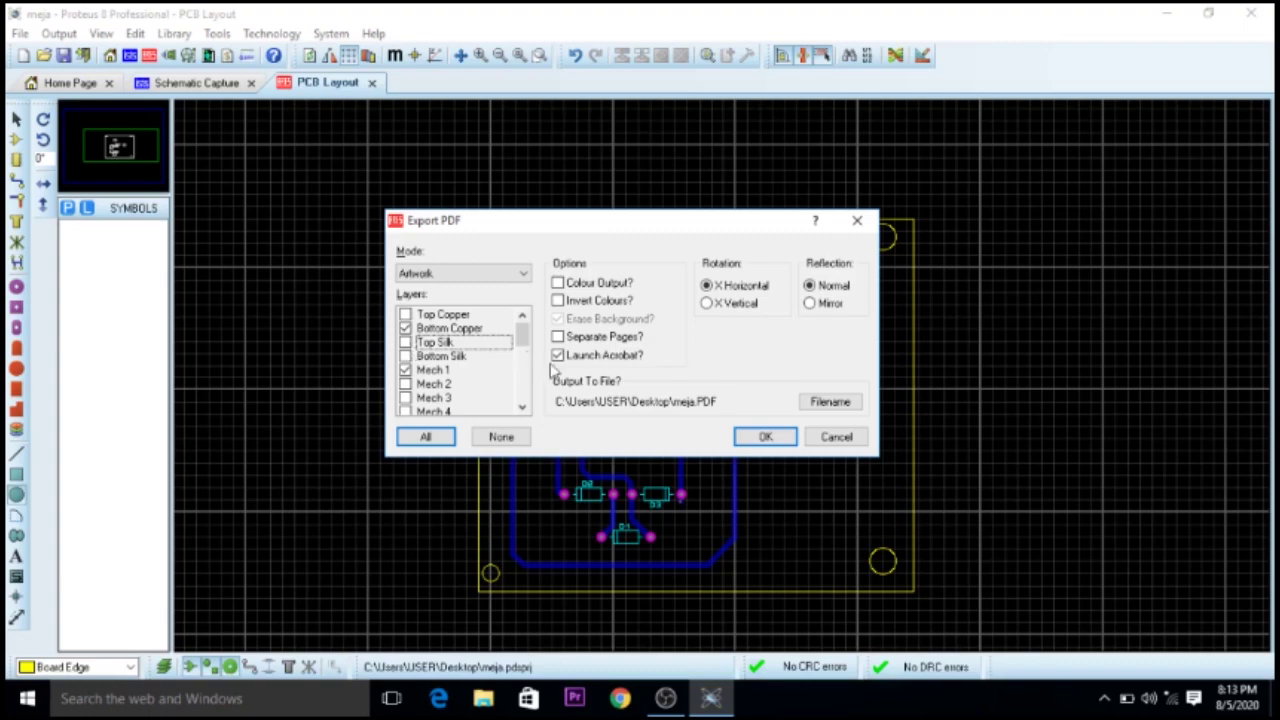
pyautogui.click(760, 438)
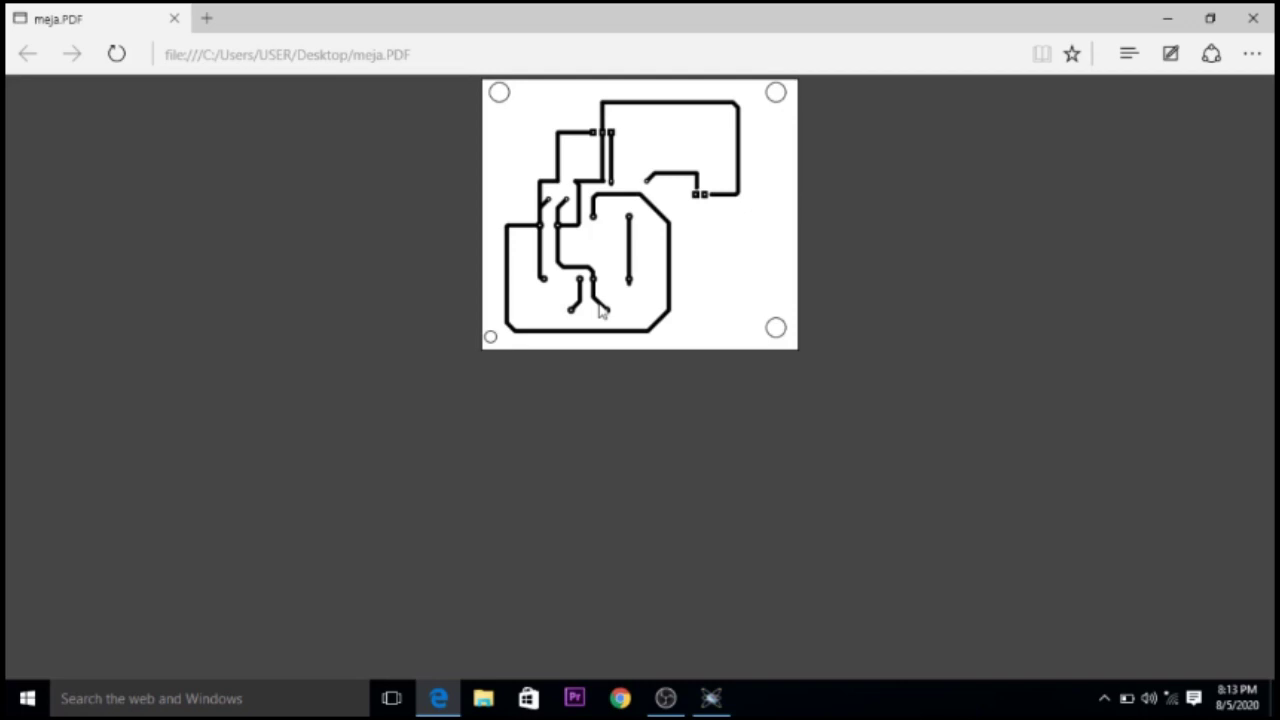
# Step: Inspect the track artwork in the exported PDF, and close both the PDF and the PCB project
pyautogui.click(600, 308)
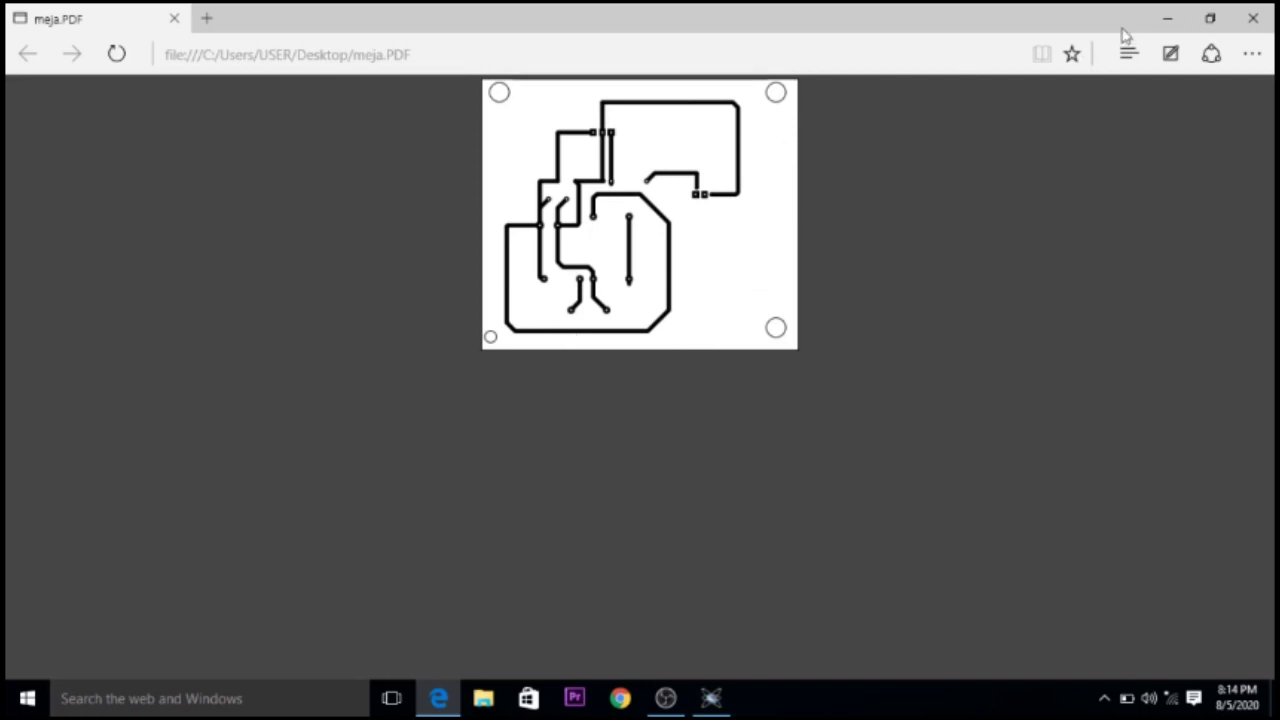
pyautogui.click(1251, 19)
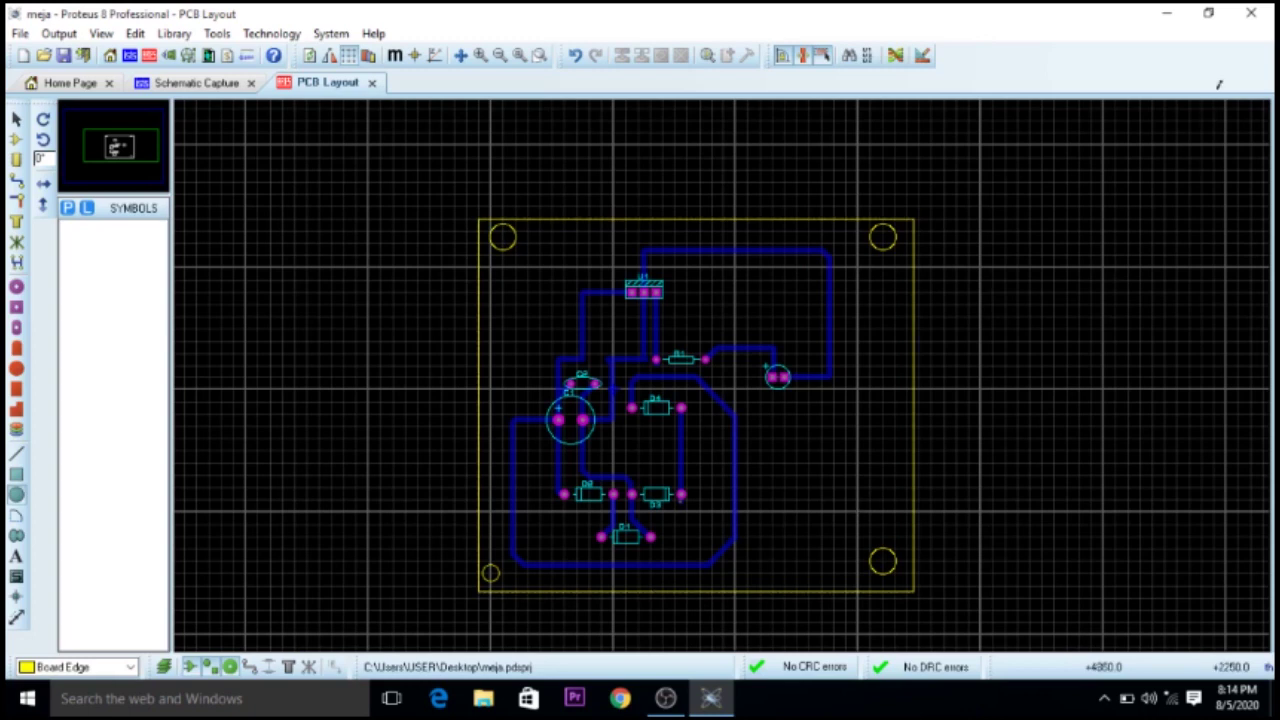
pyautogui.click(1252, 14)
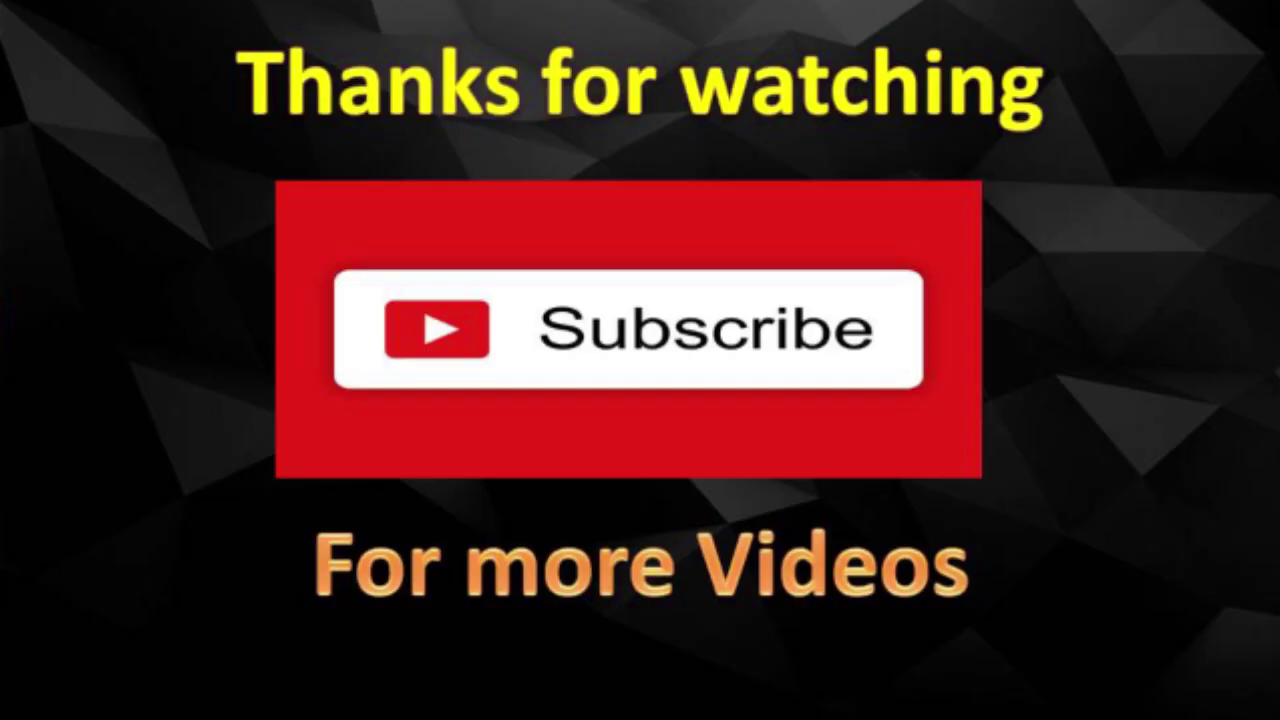